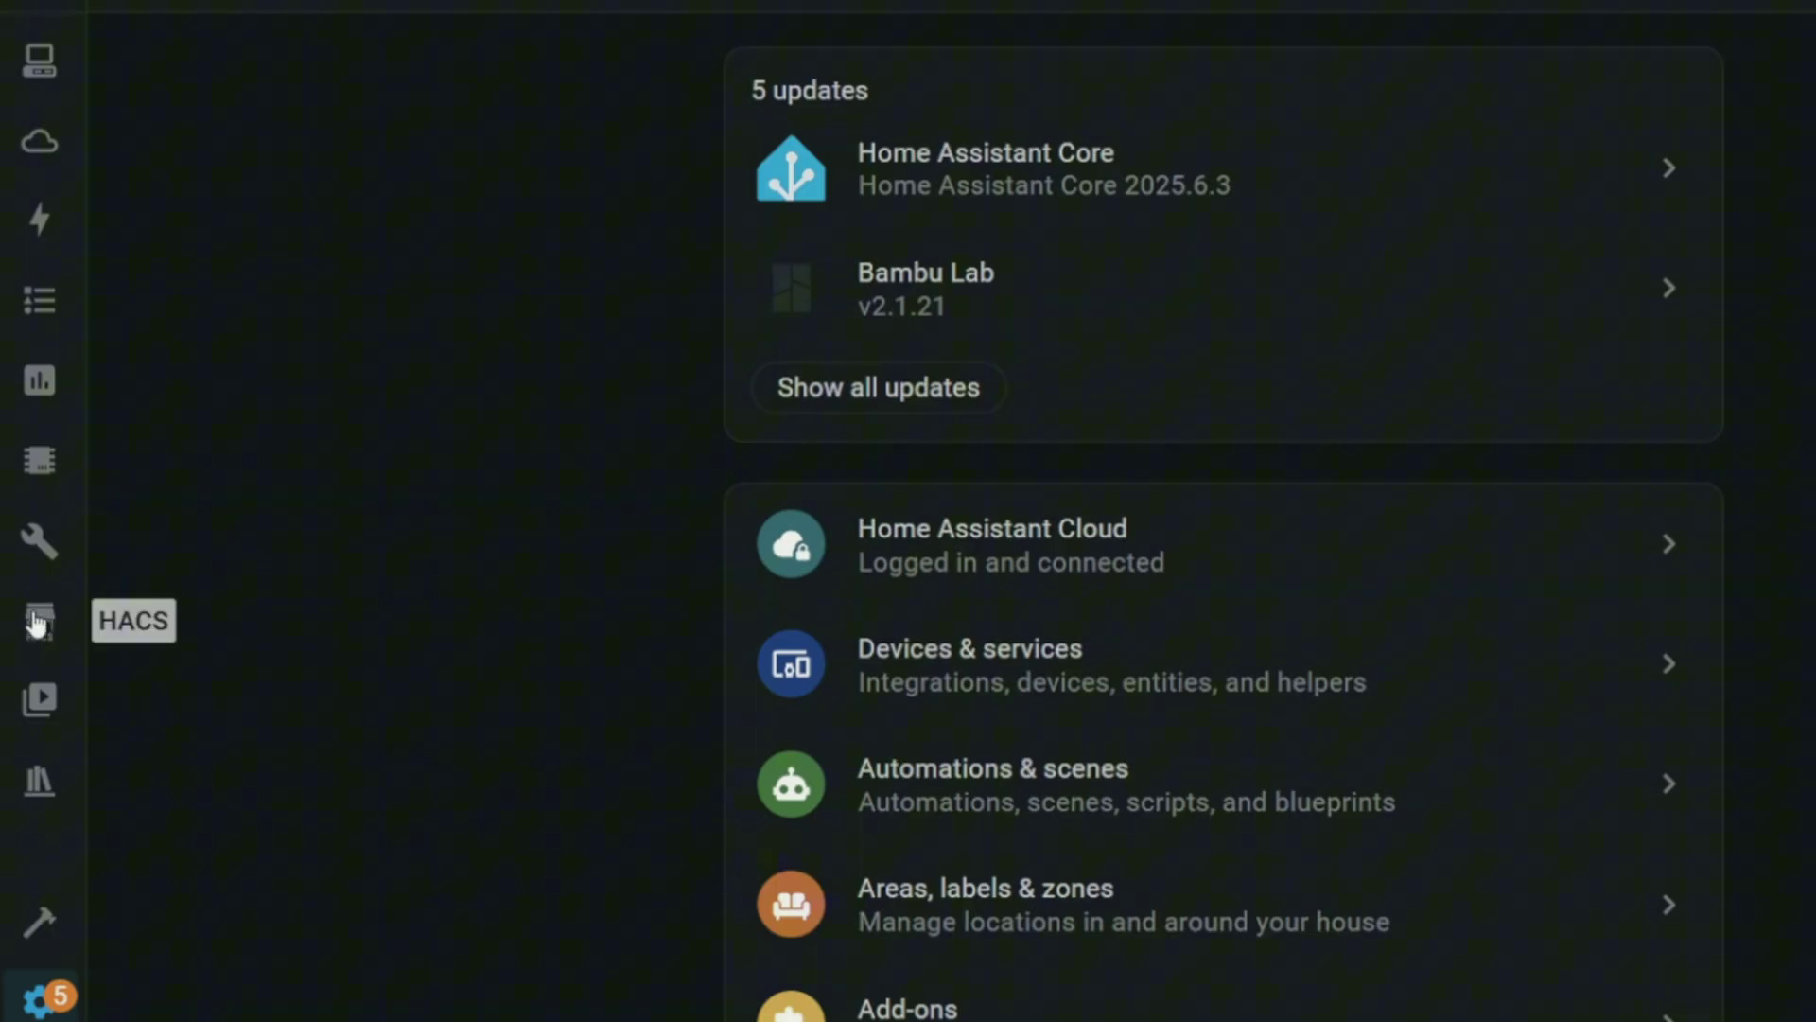
# - Open the HACS community store and search it for the Mushroom card repository
pyautogui.click(38, 622)
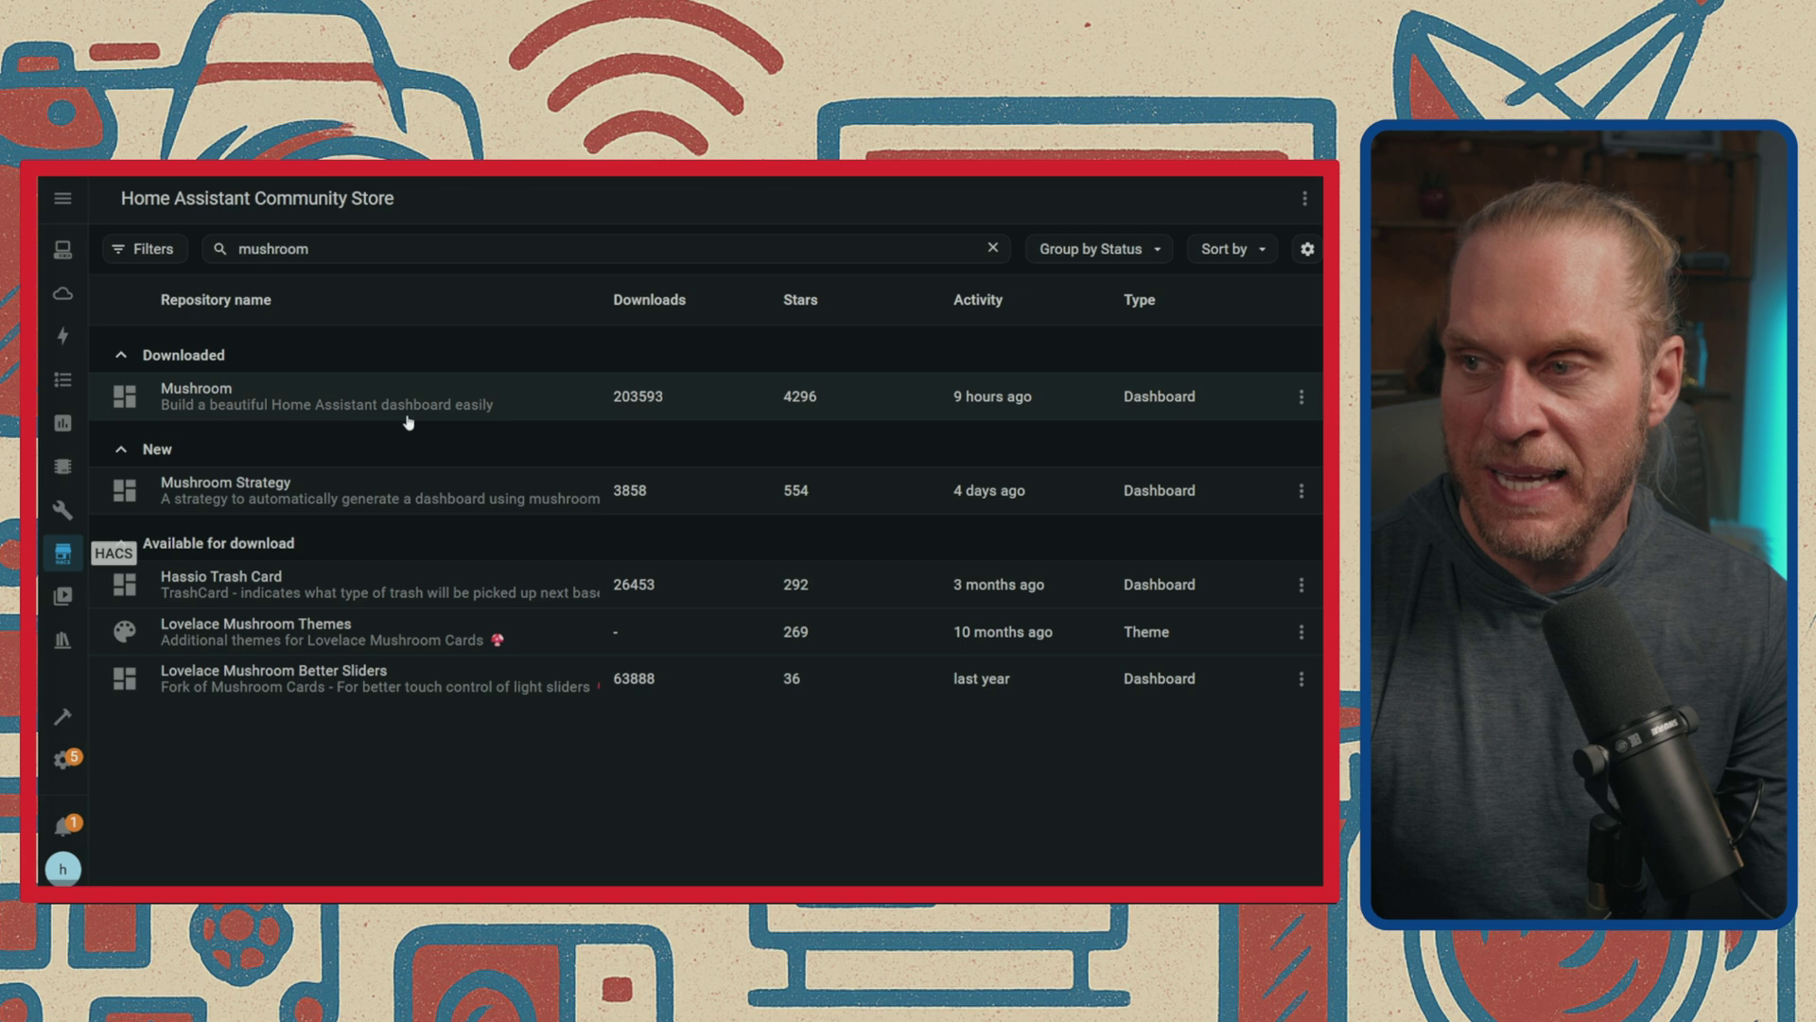
pyautogui.click(340, 250)
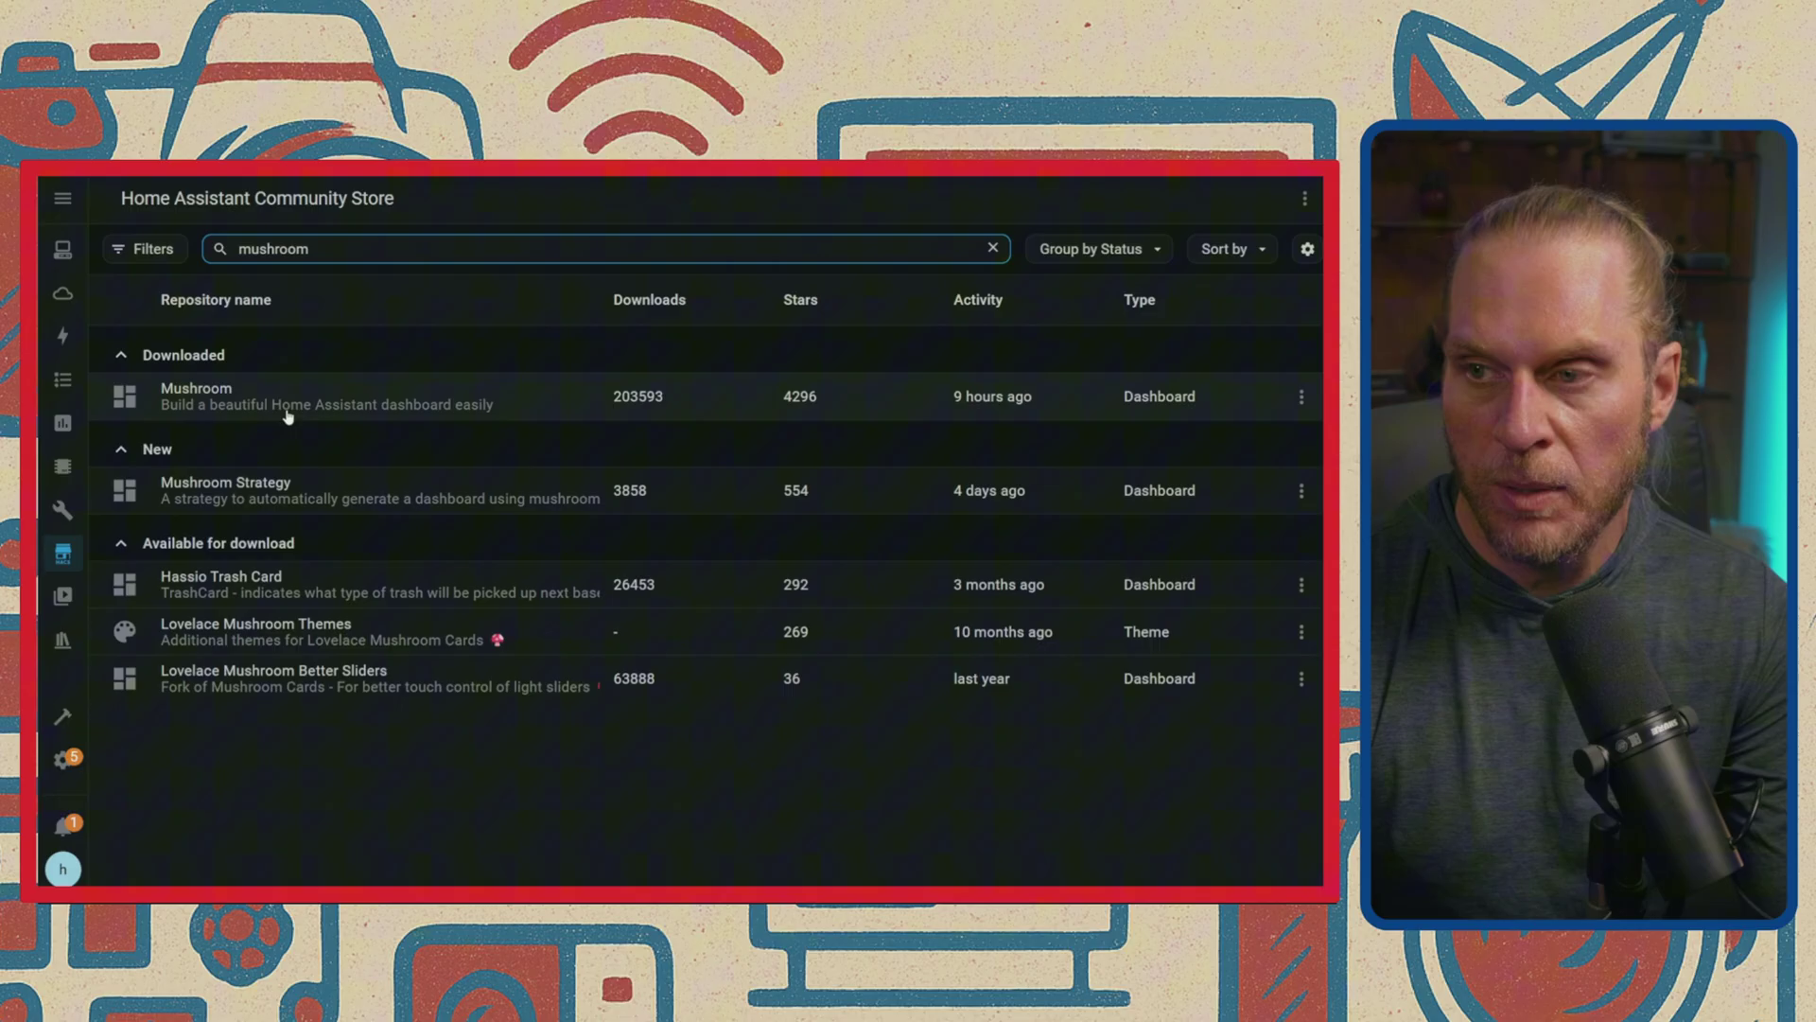
pyautogui.write('f')
pyautogui.press('BackSpace')
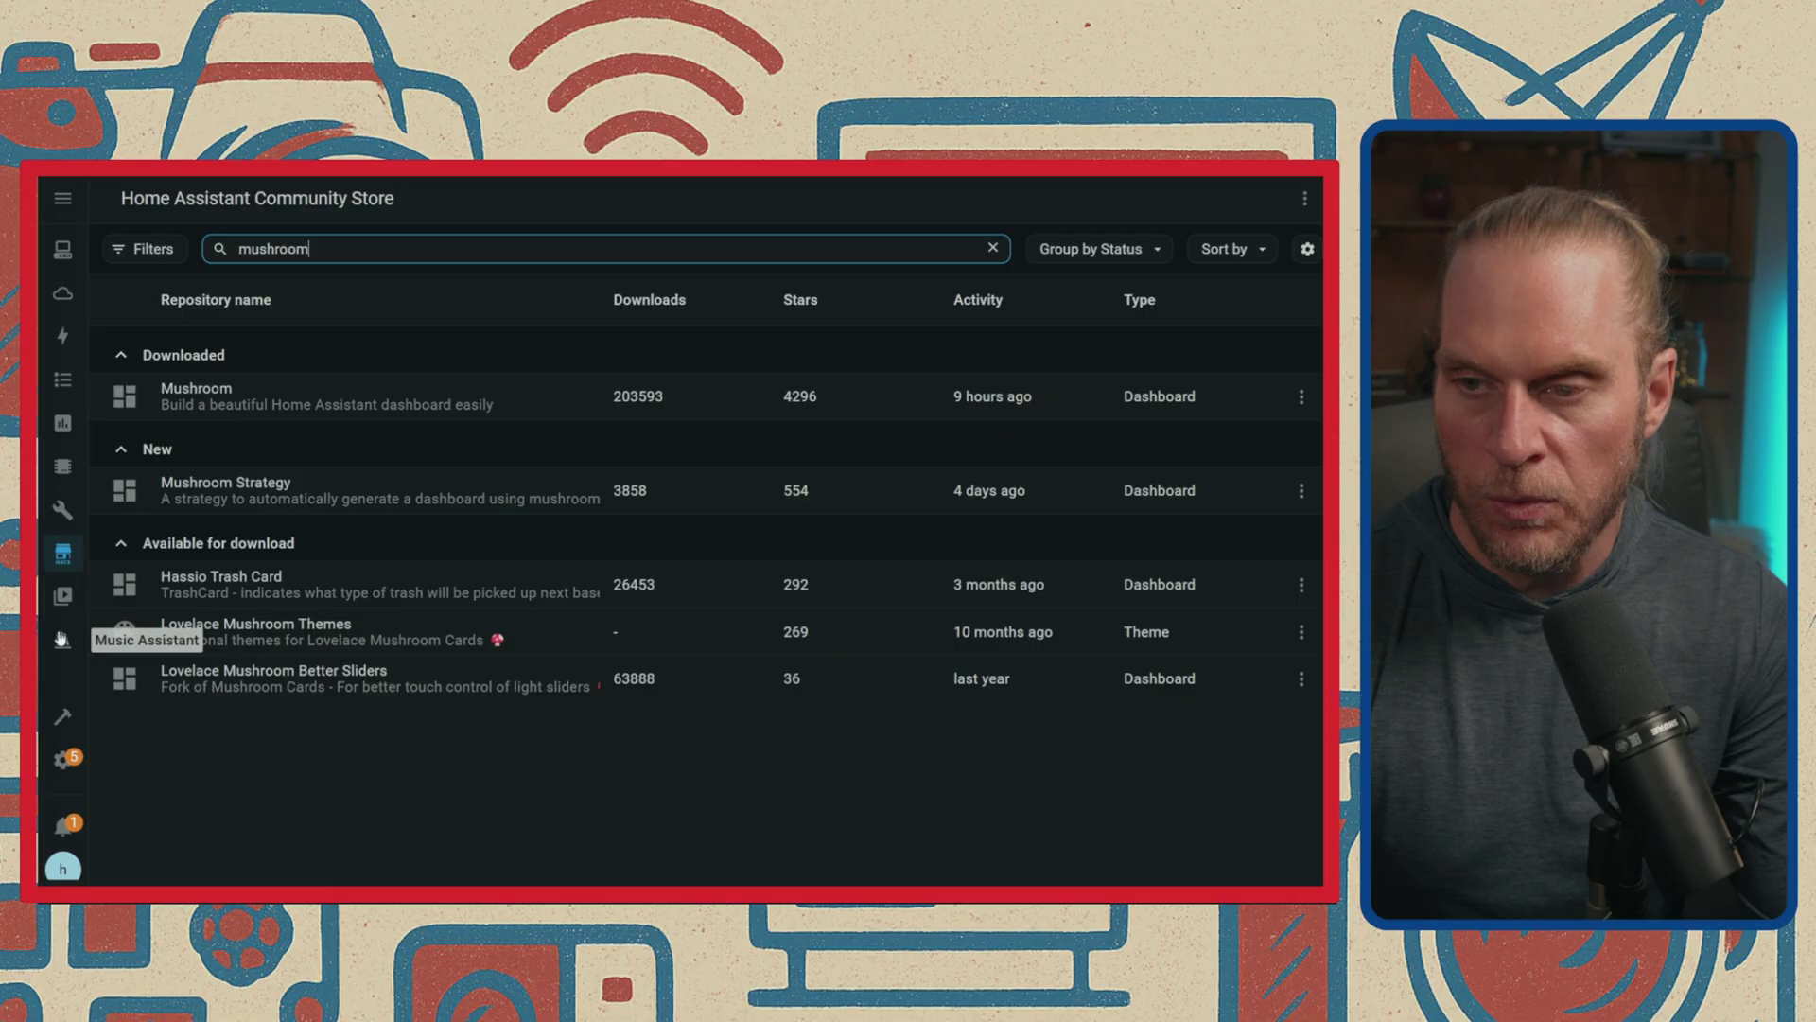
# - Browse the States, Actions and Template developer tools, then pass Check Configuration under YAML
pyautogui.click(66, 729)
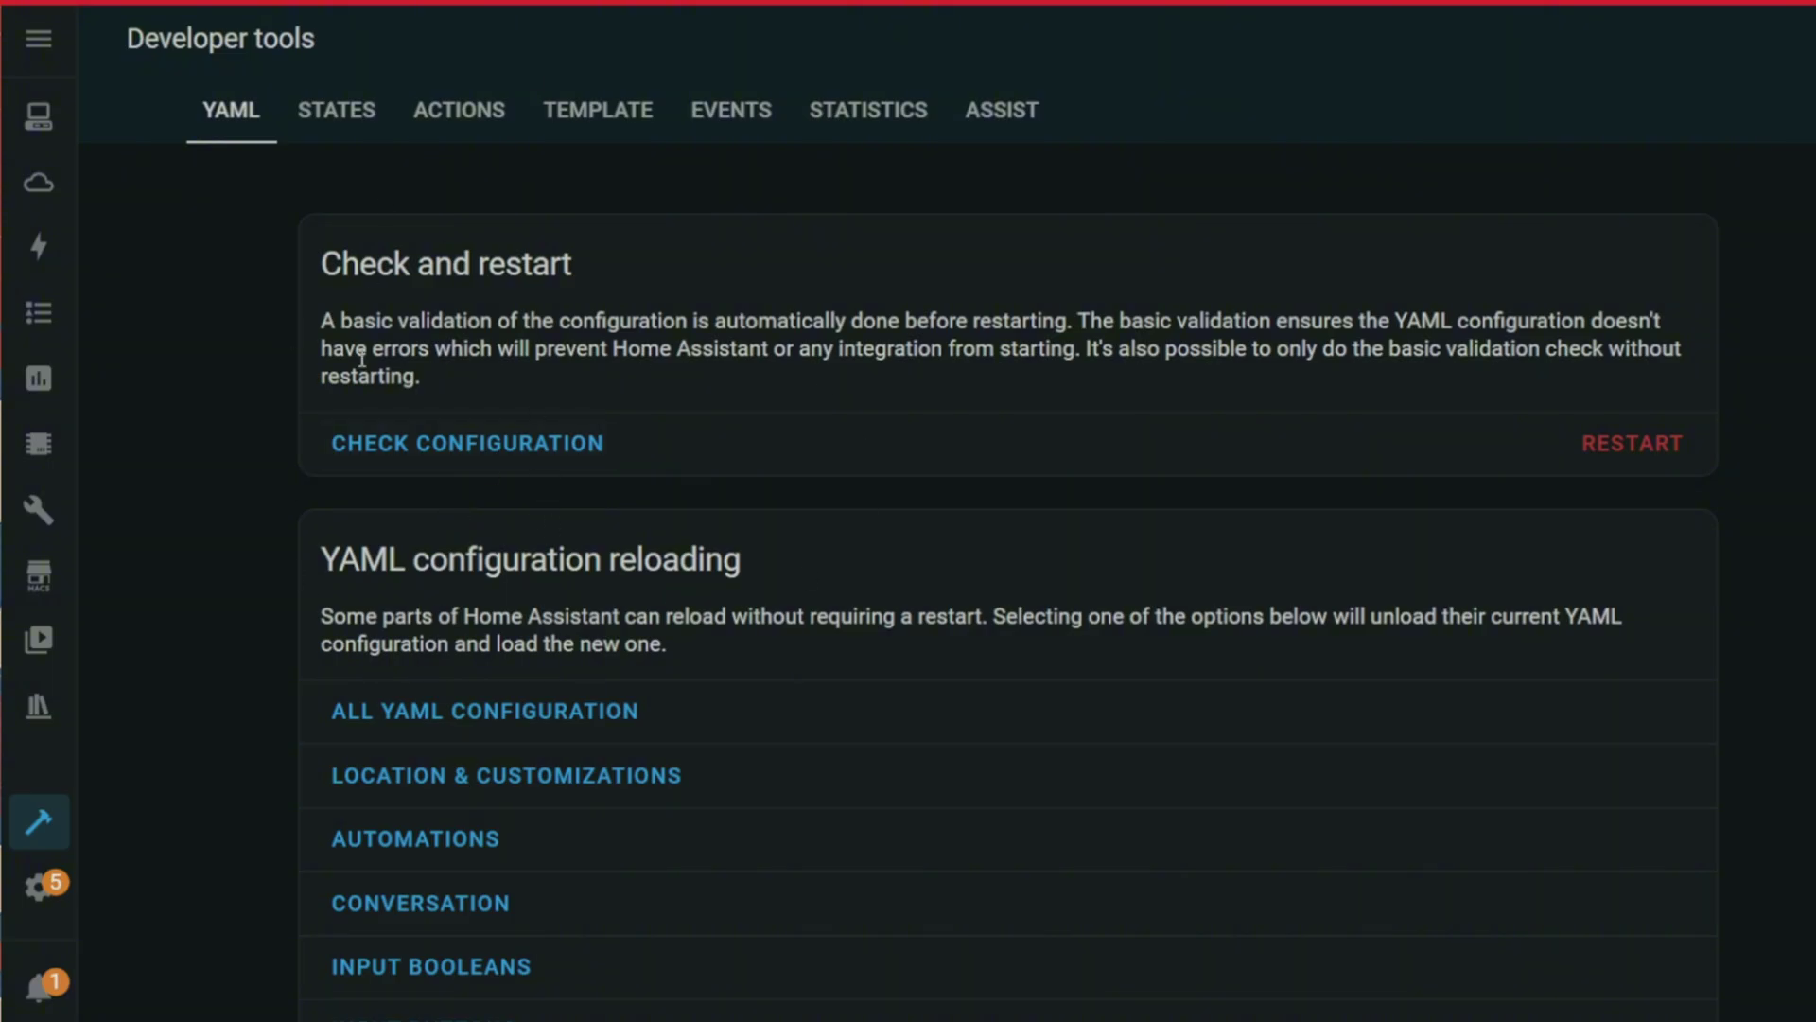
pyautogui.click(350, 126)
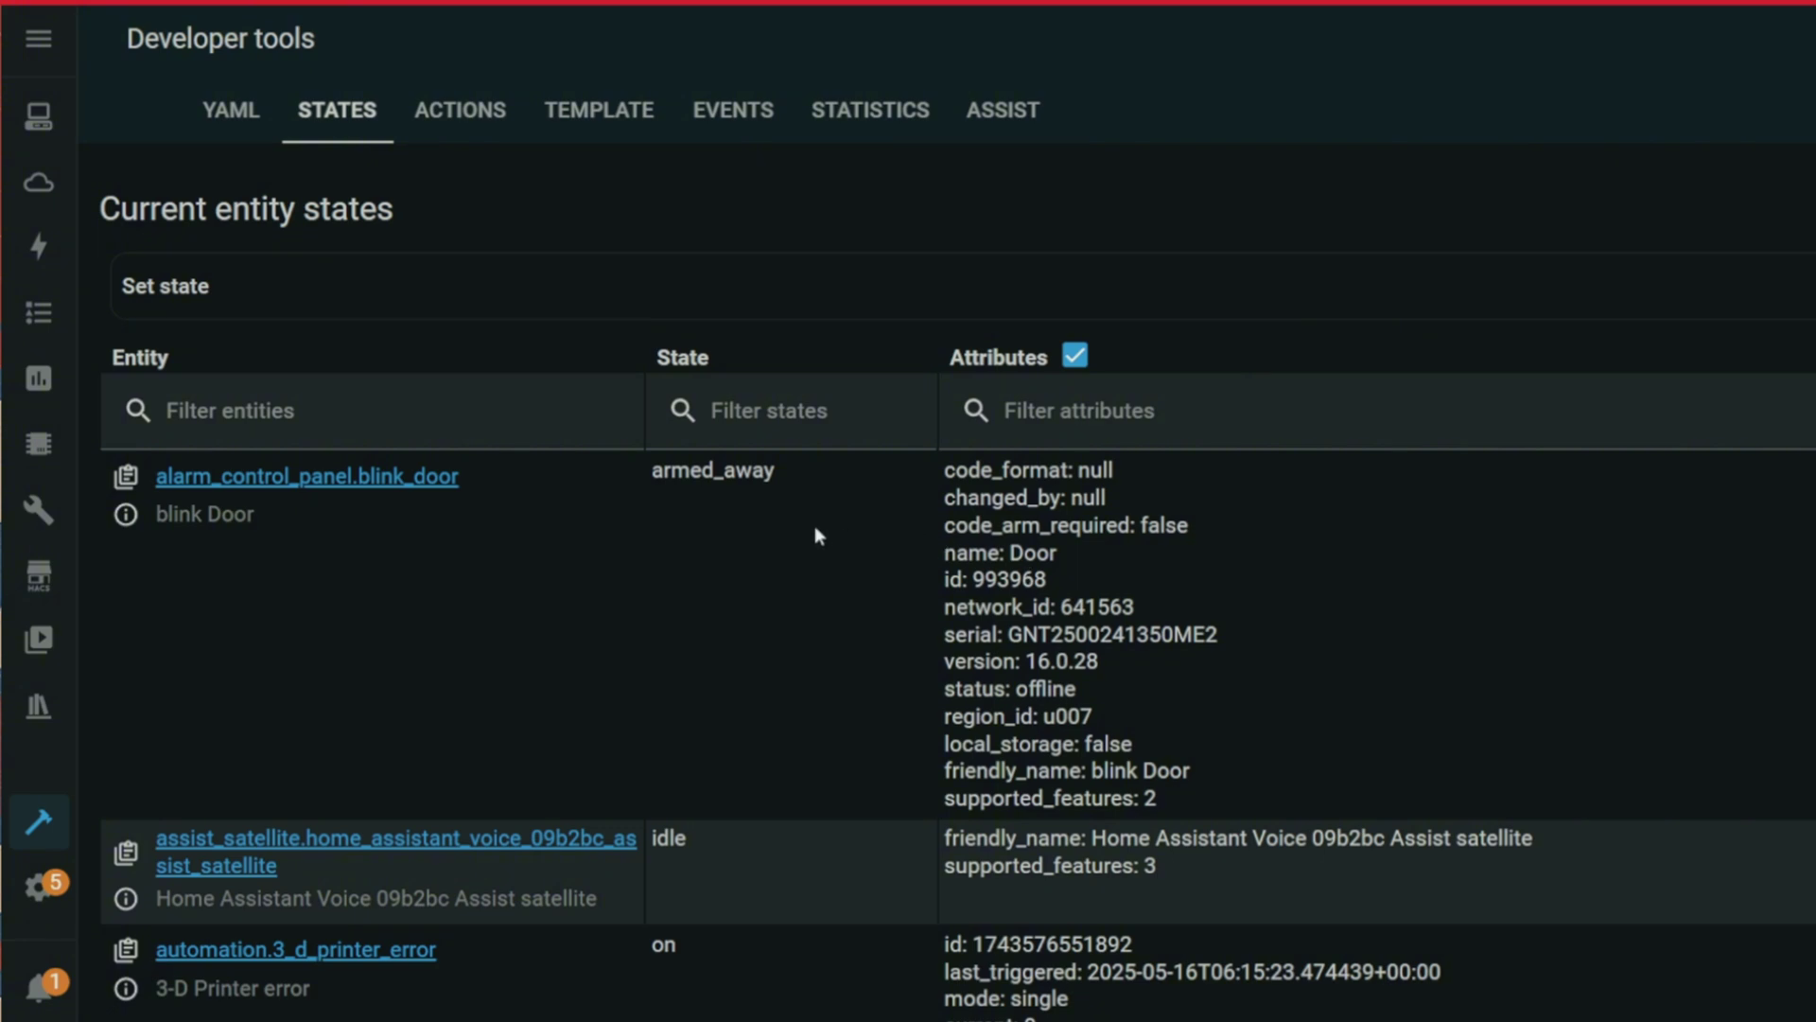
pyautogui.click(453, 116)
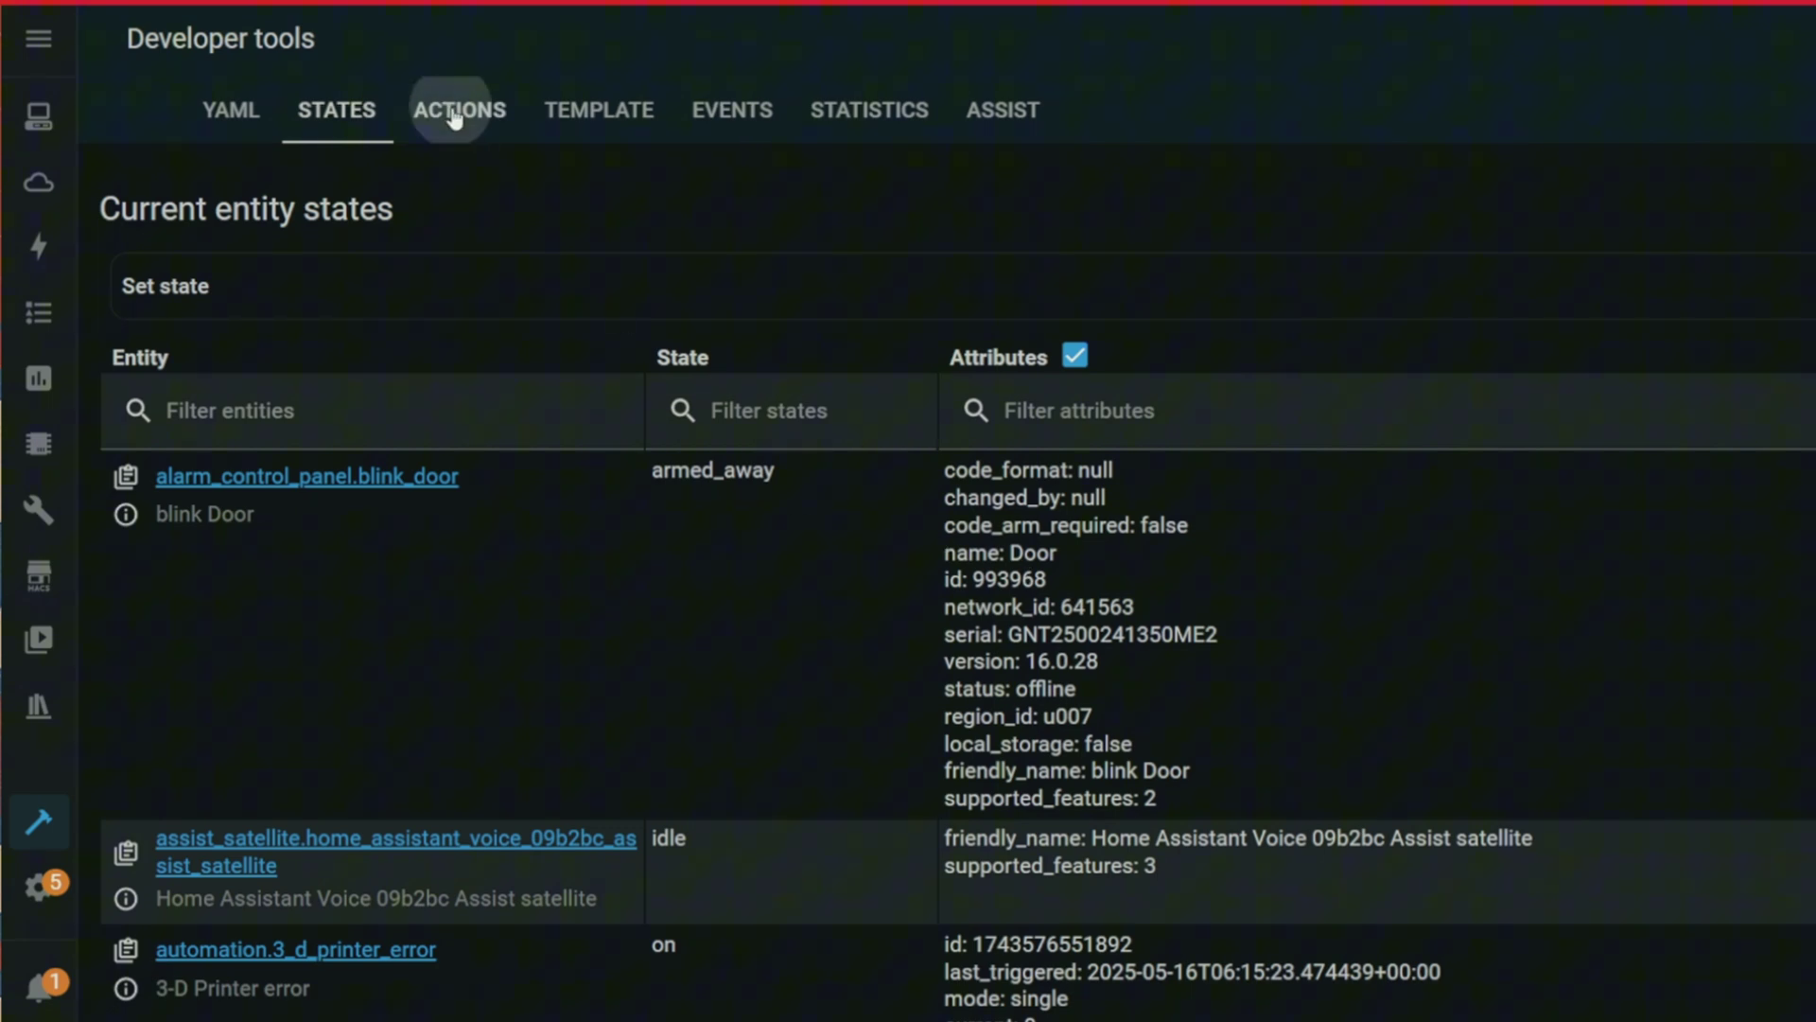
pyautogui.click(602, 126)
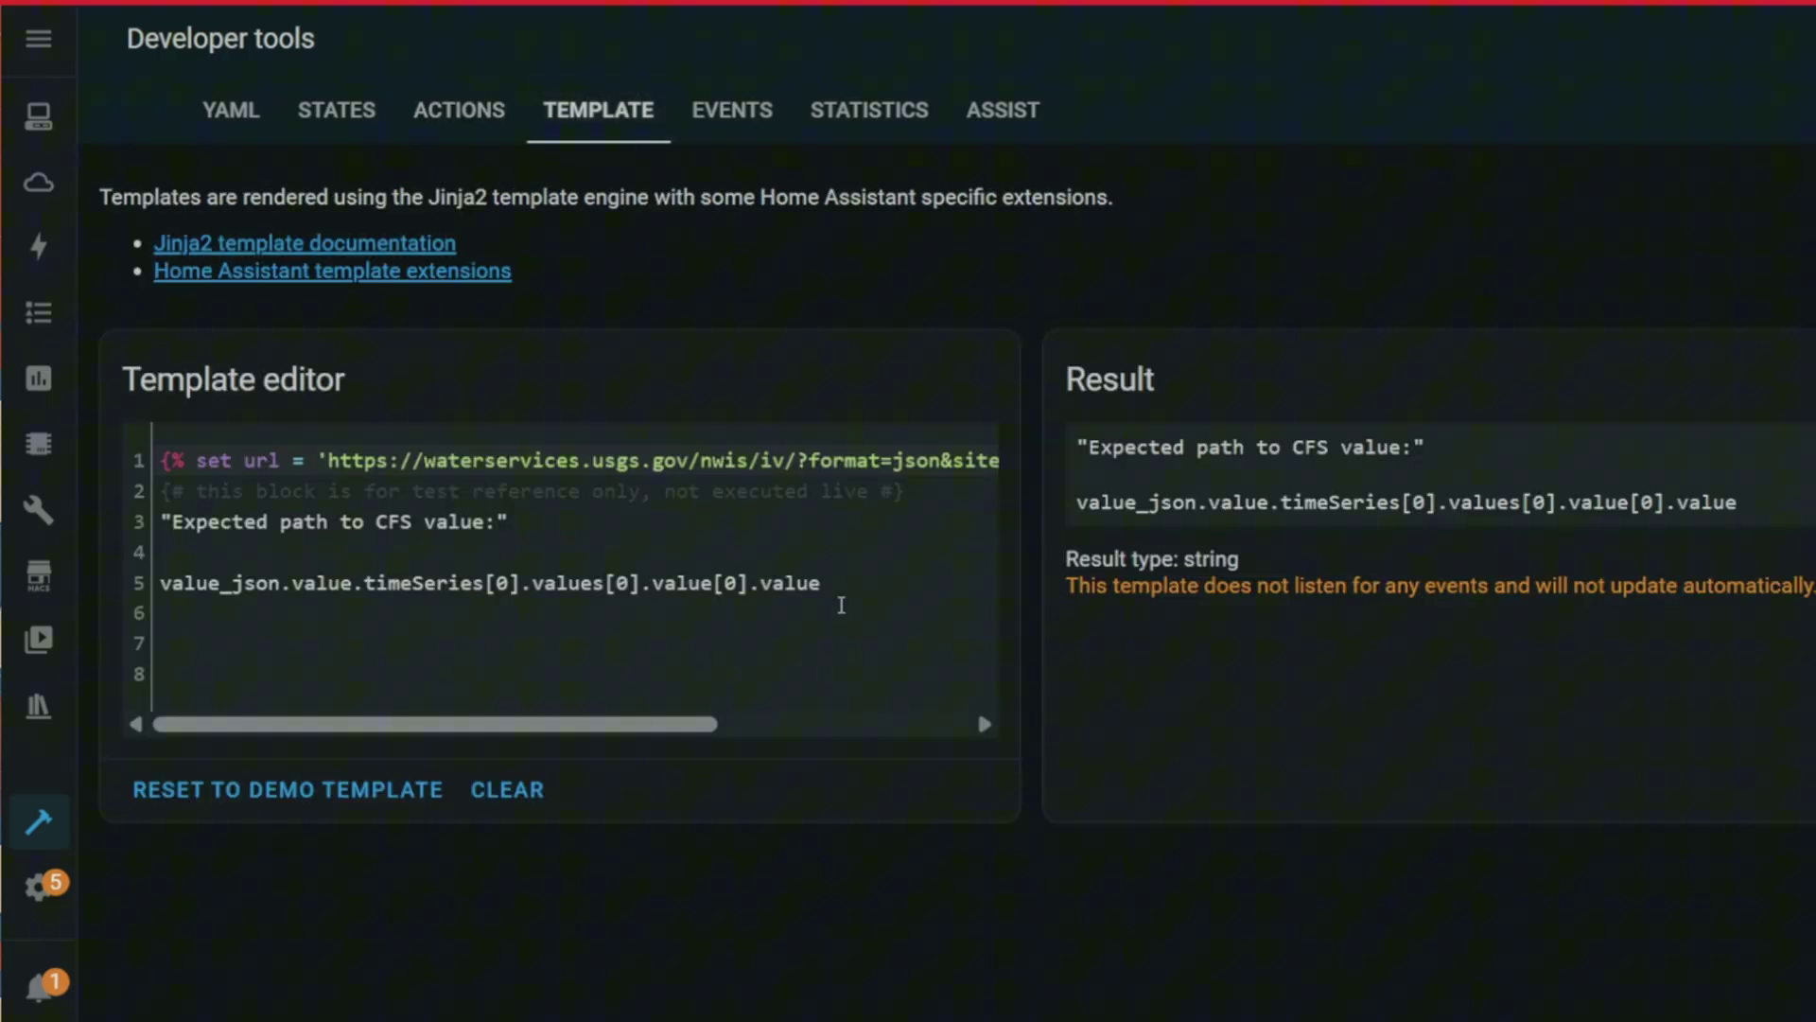
pyautogui.moveTo(841, 605); pyautogui.dragTo(178, 437)
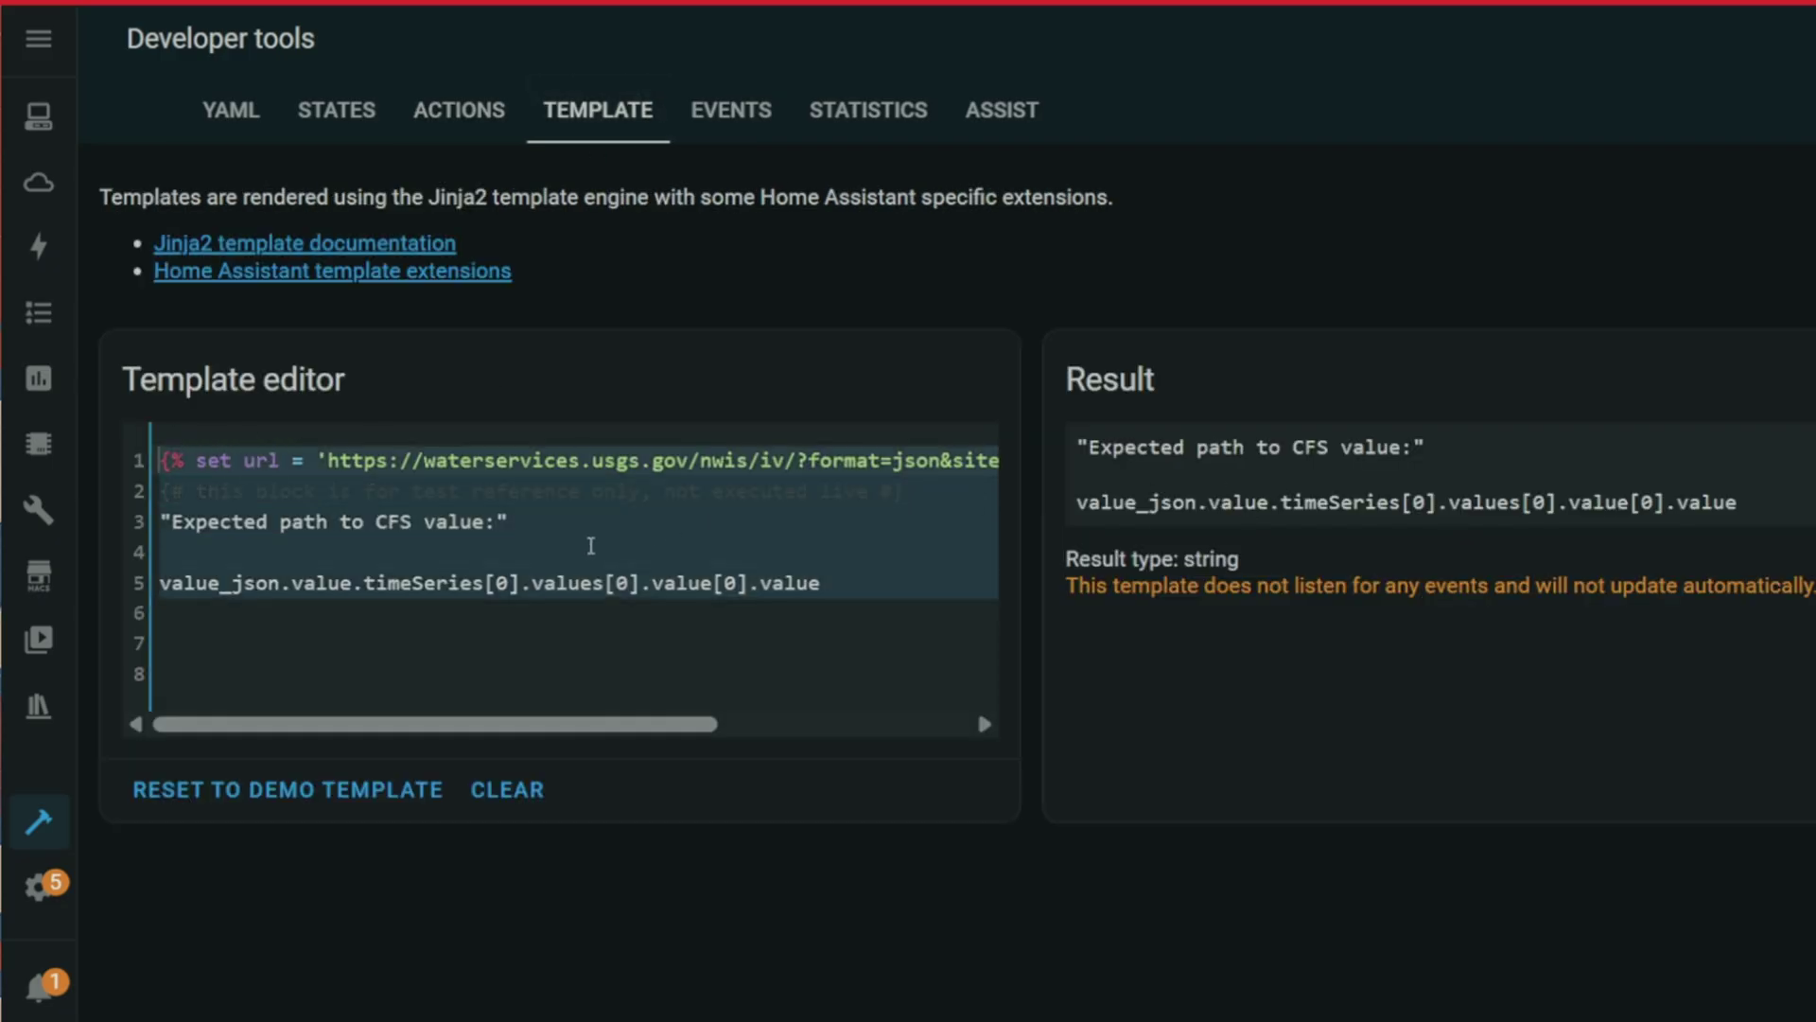
pyautogui.click(232, 112)
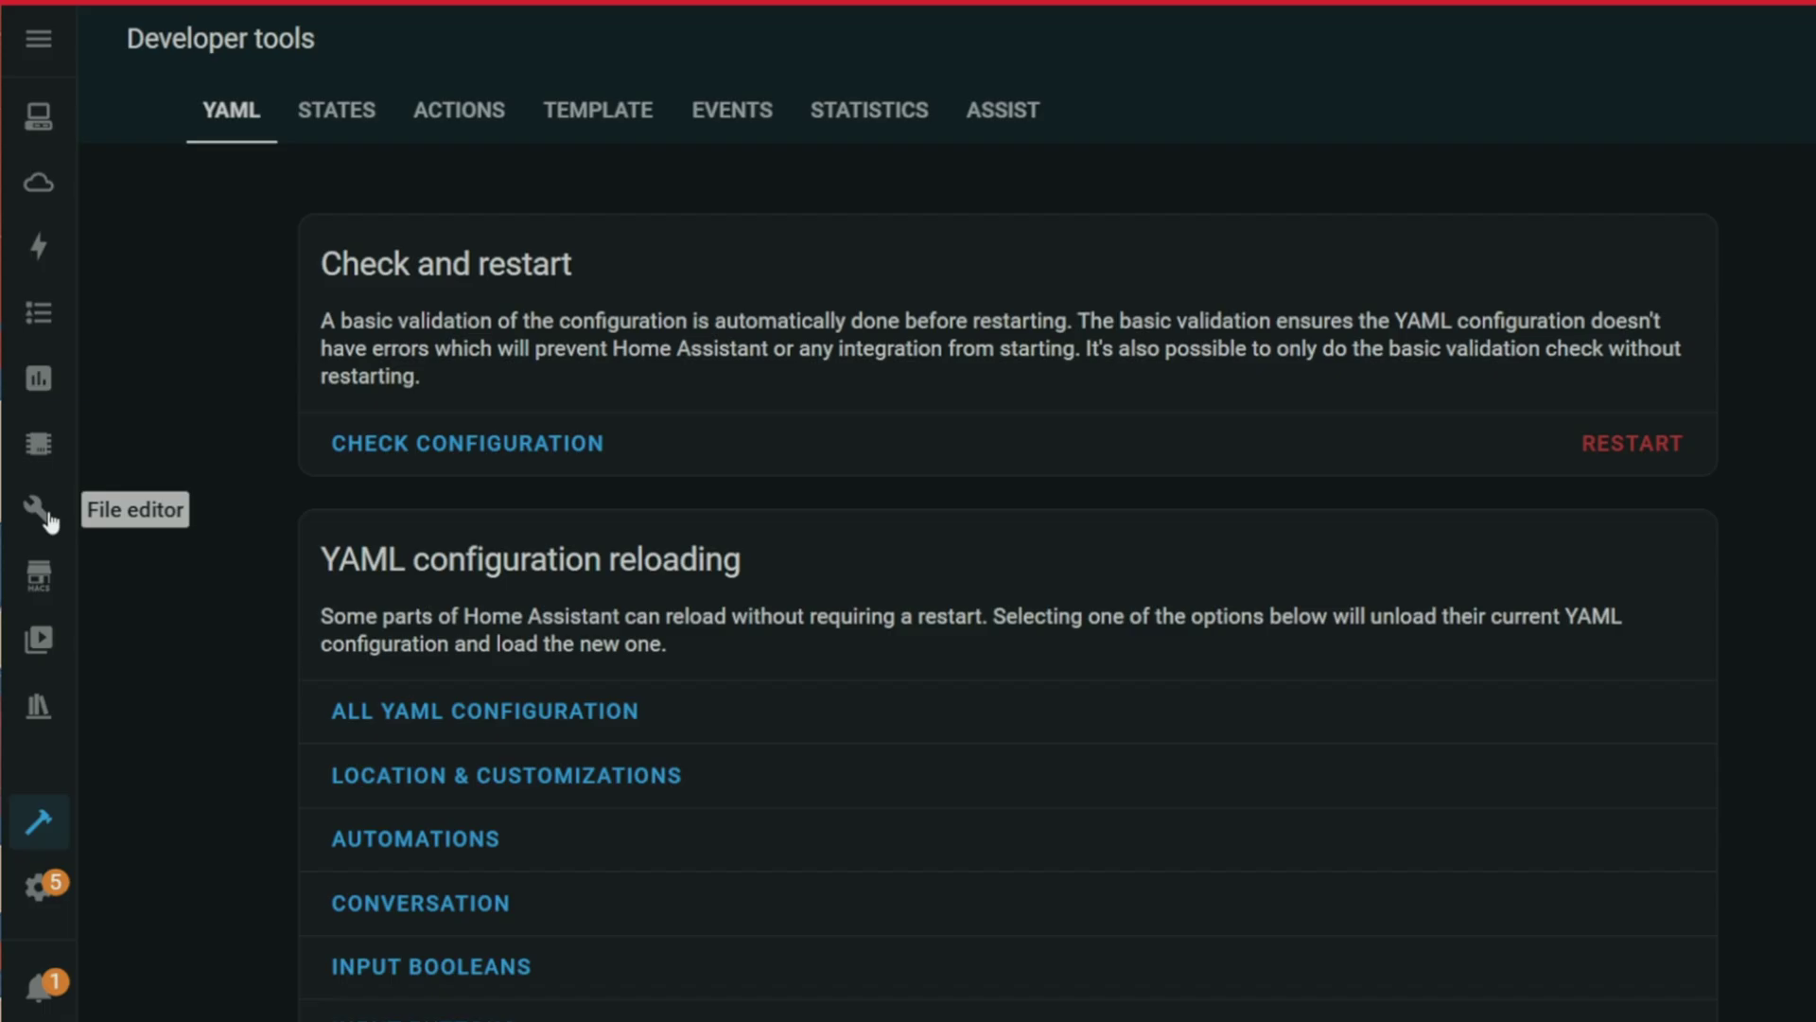
pyautogui.click(421, 445)
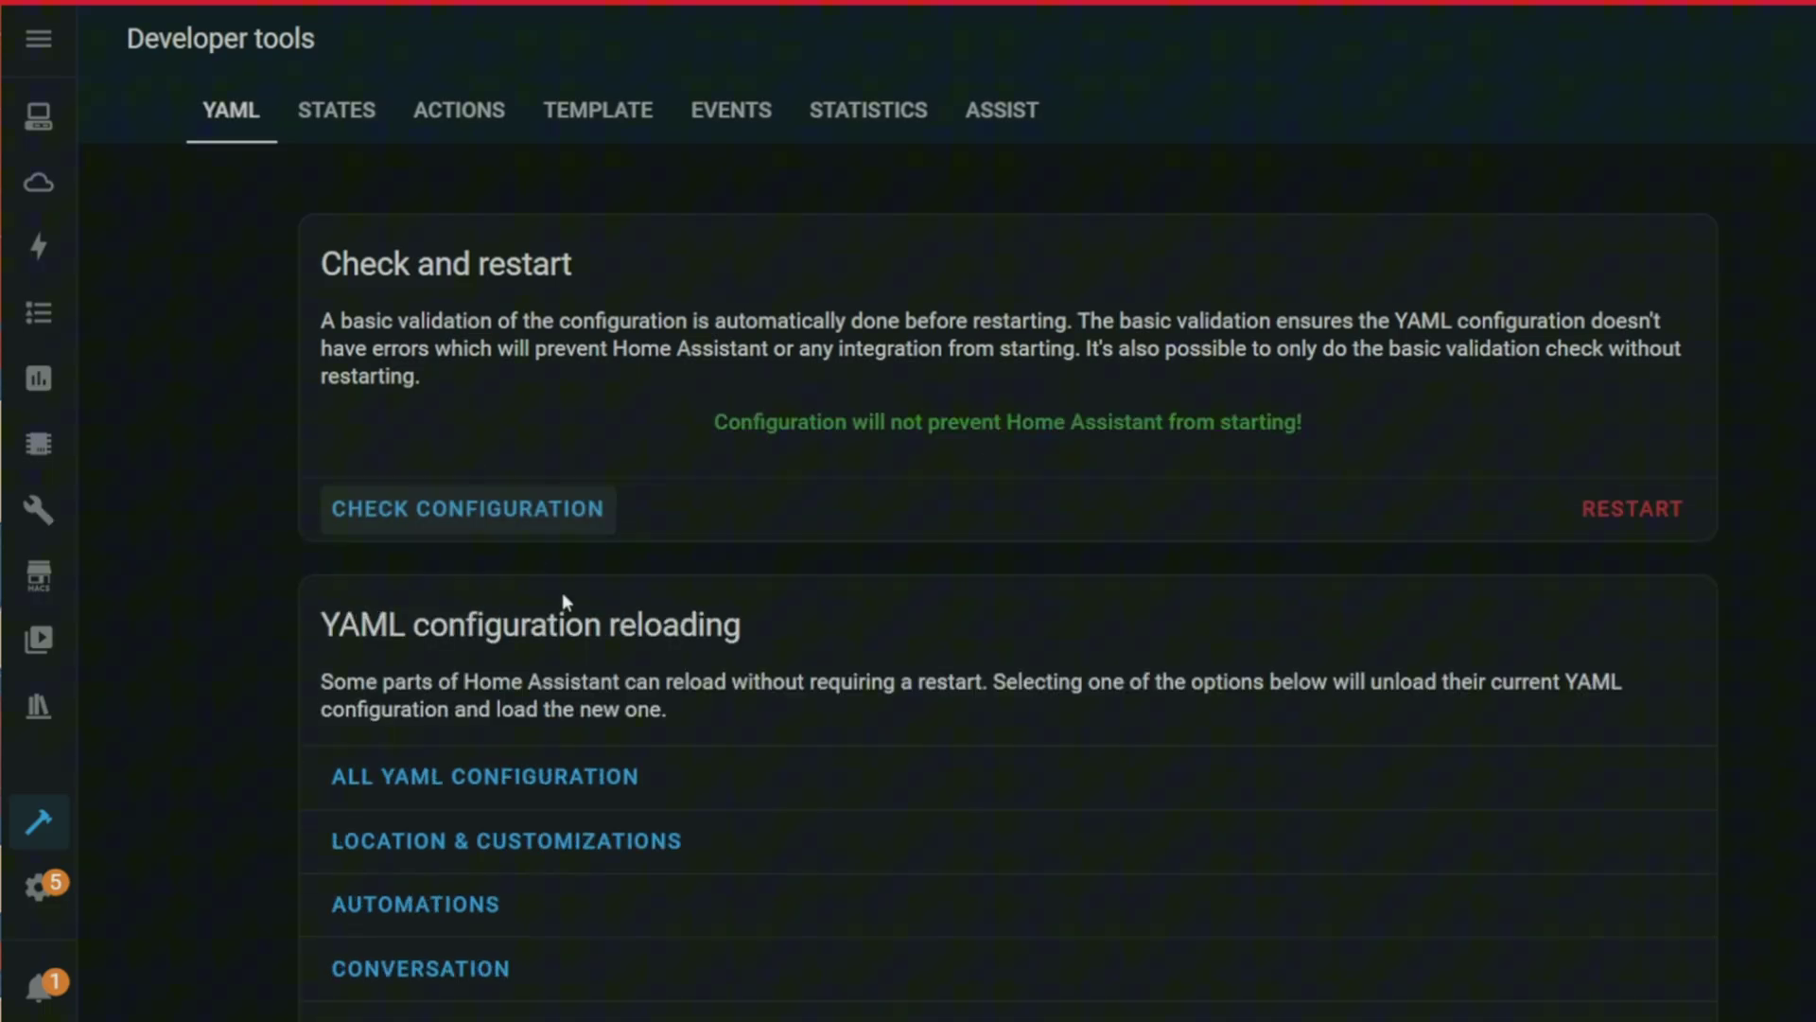
# - In File editor, delete the sensor block ending with unit_of_measurement "cfs"
pyautogui.click(38, 515)
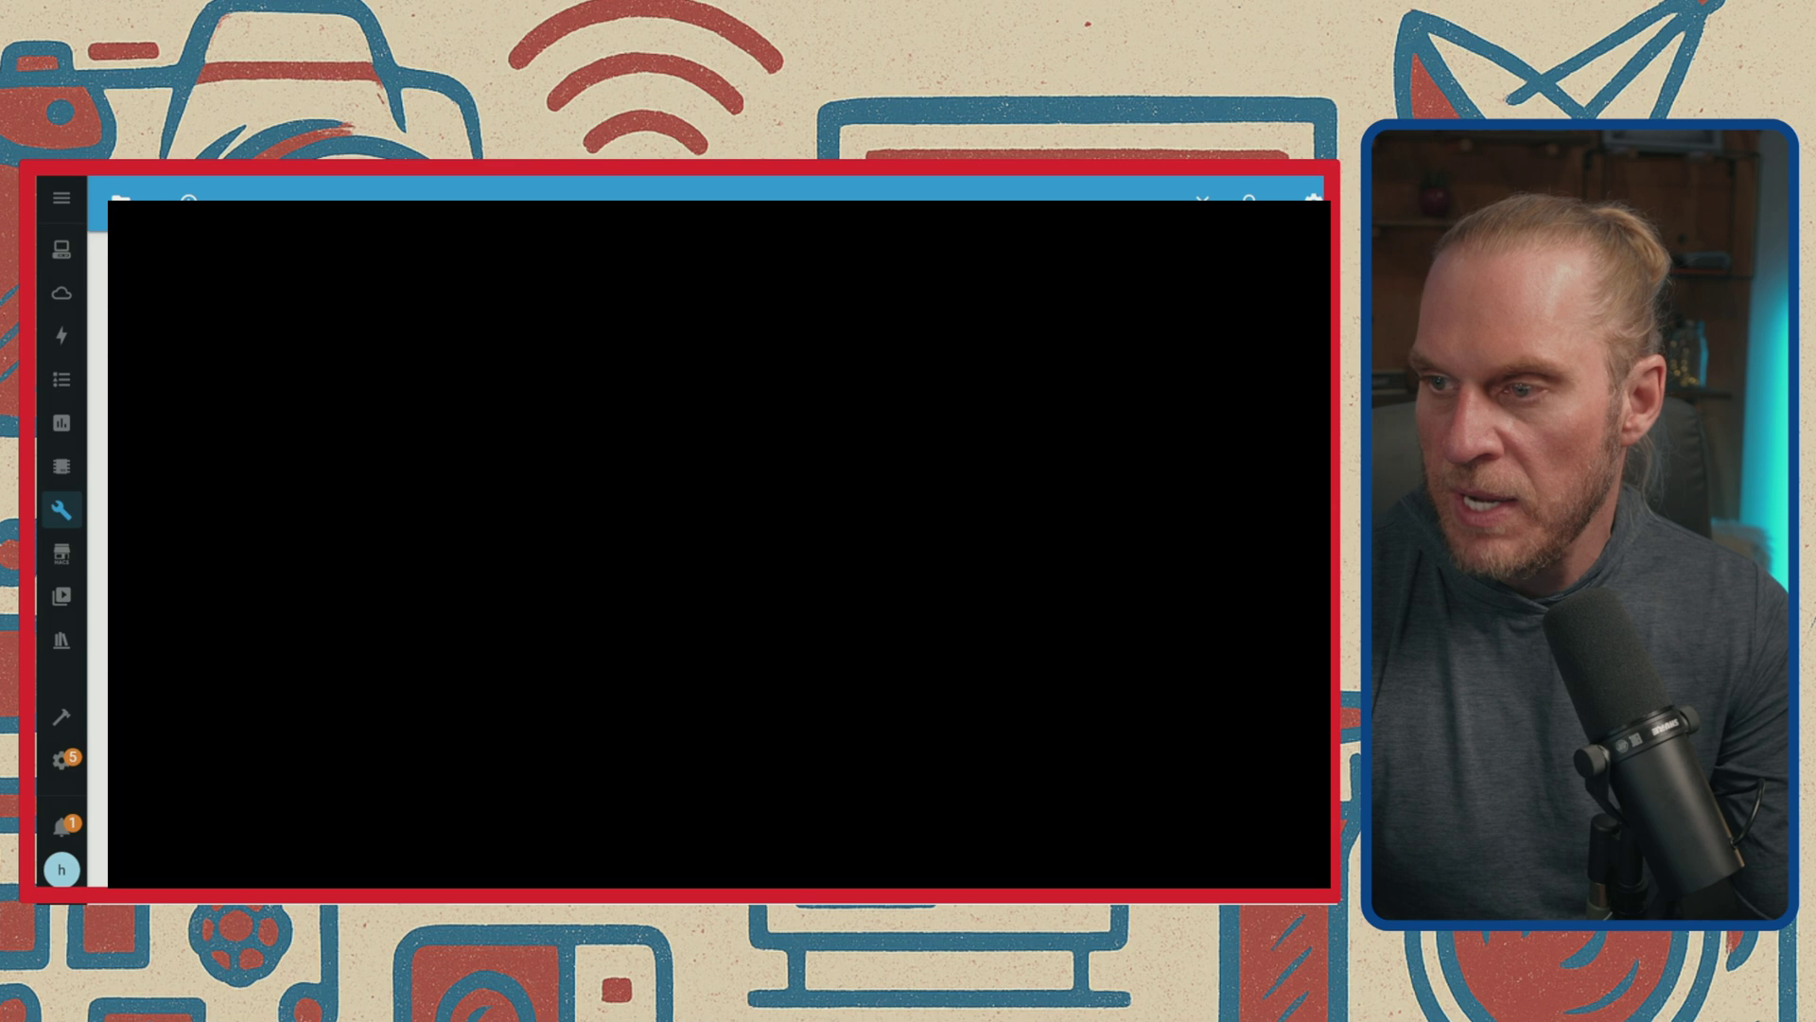
pyautogui.moveTo(757, 756); pyautogui.dragTo(797, 824)
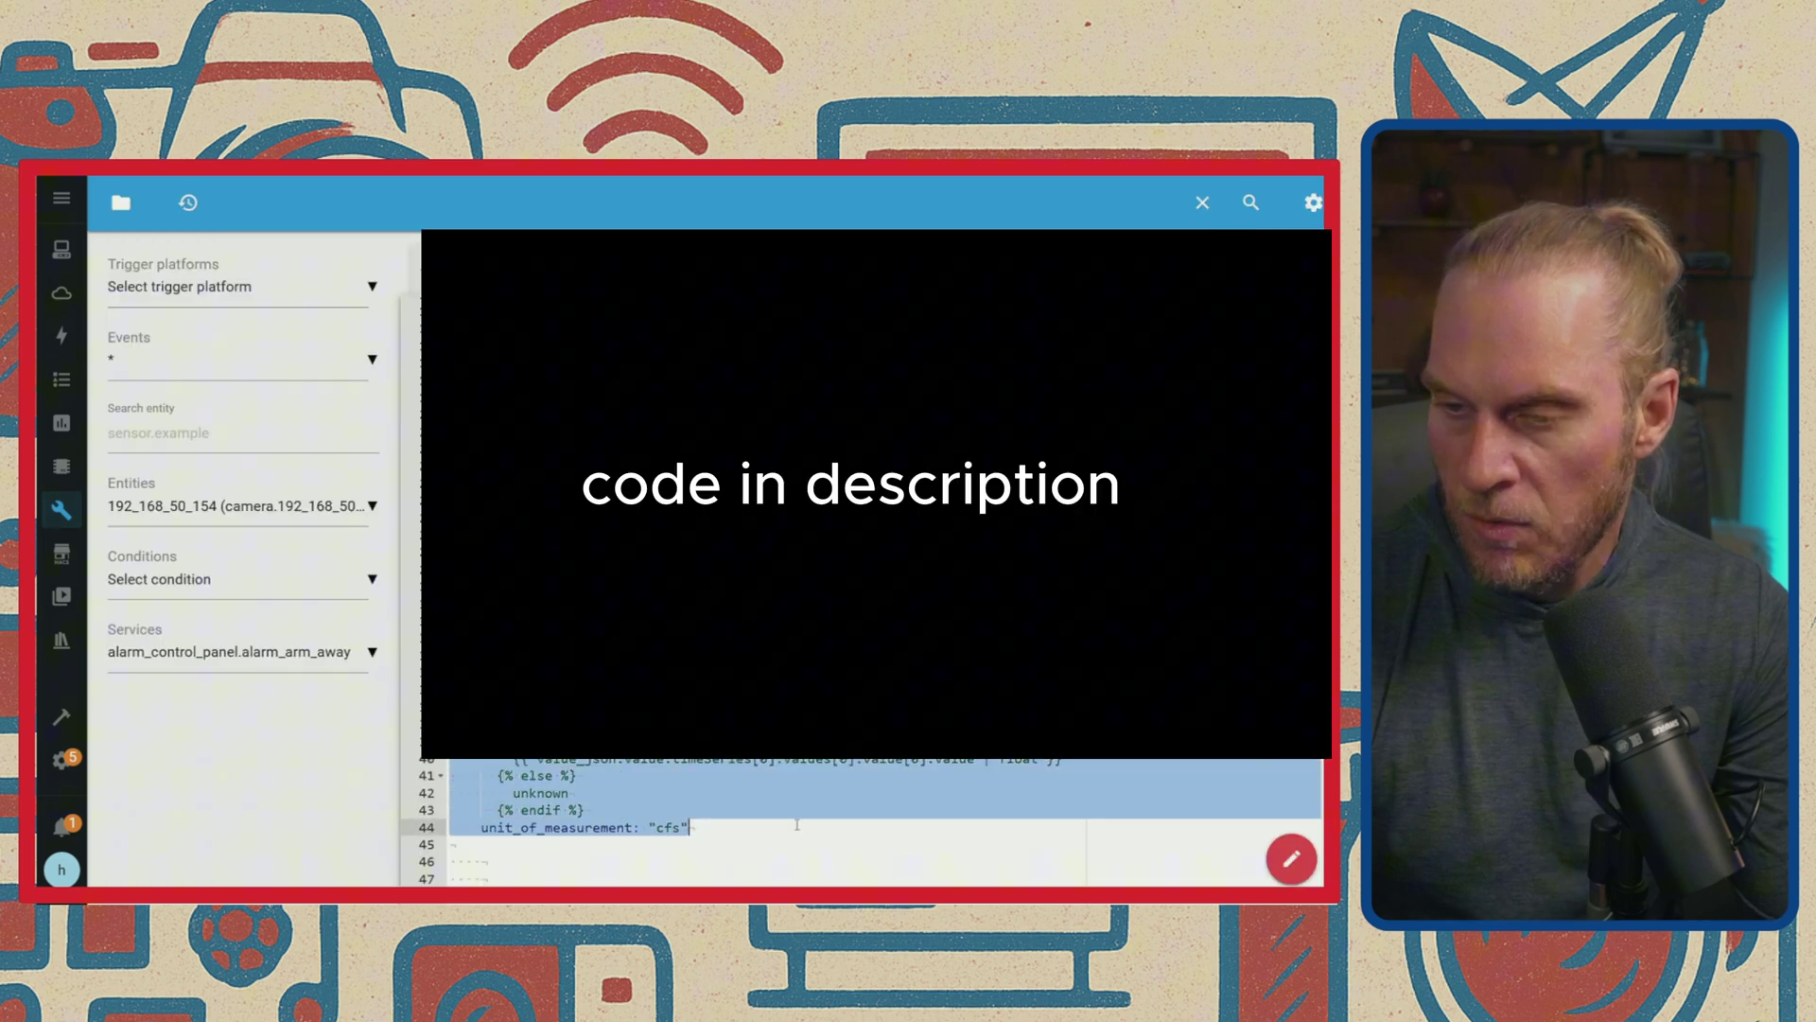
pyautogui.press('Delete')
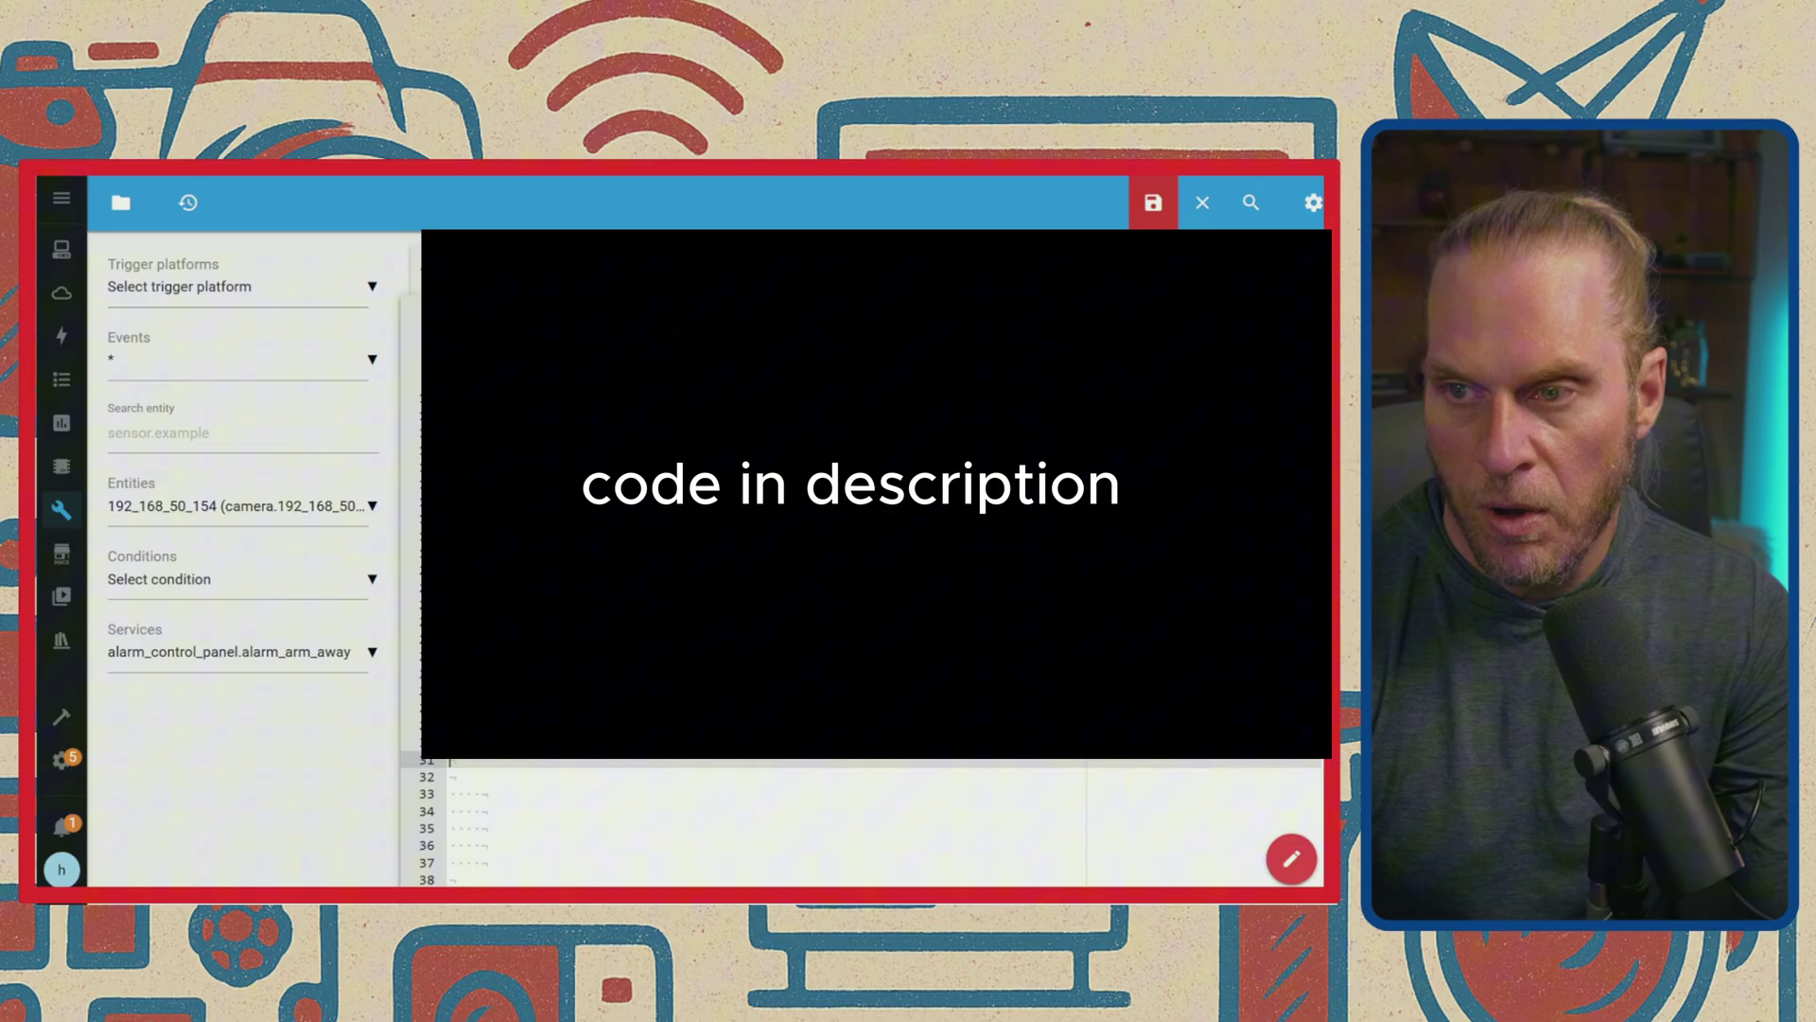
# - Check existing backups under Settings > System > Backups, then go back to the Settings list
pyautogui.click(64, 761)
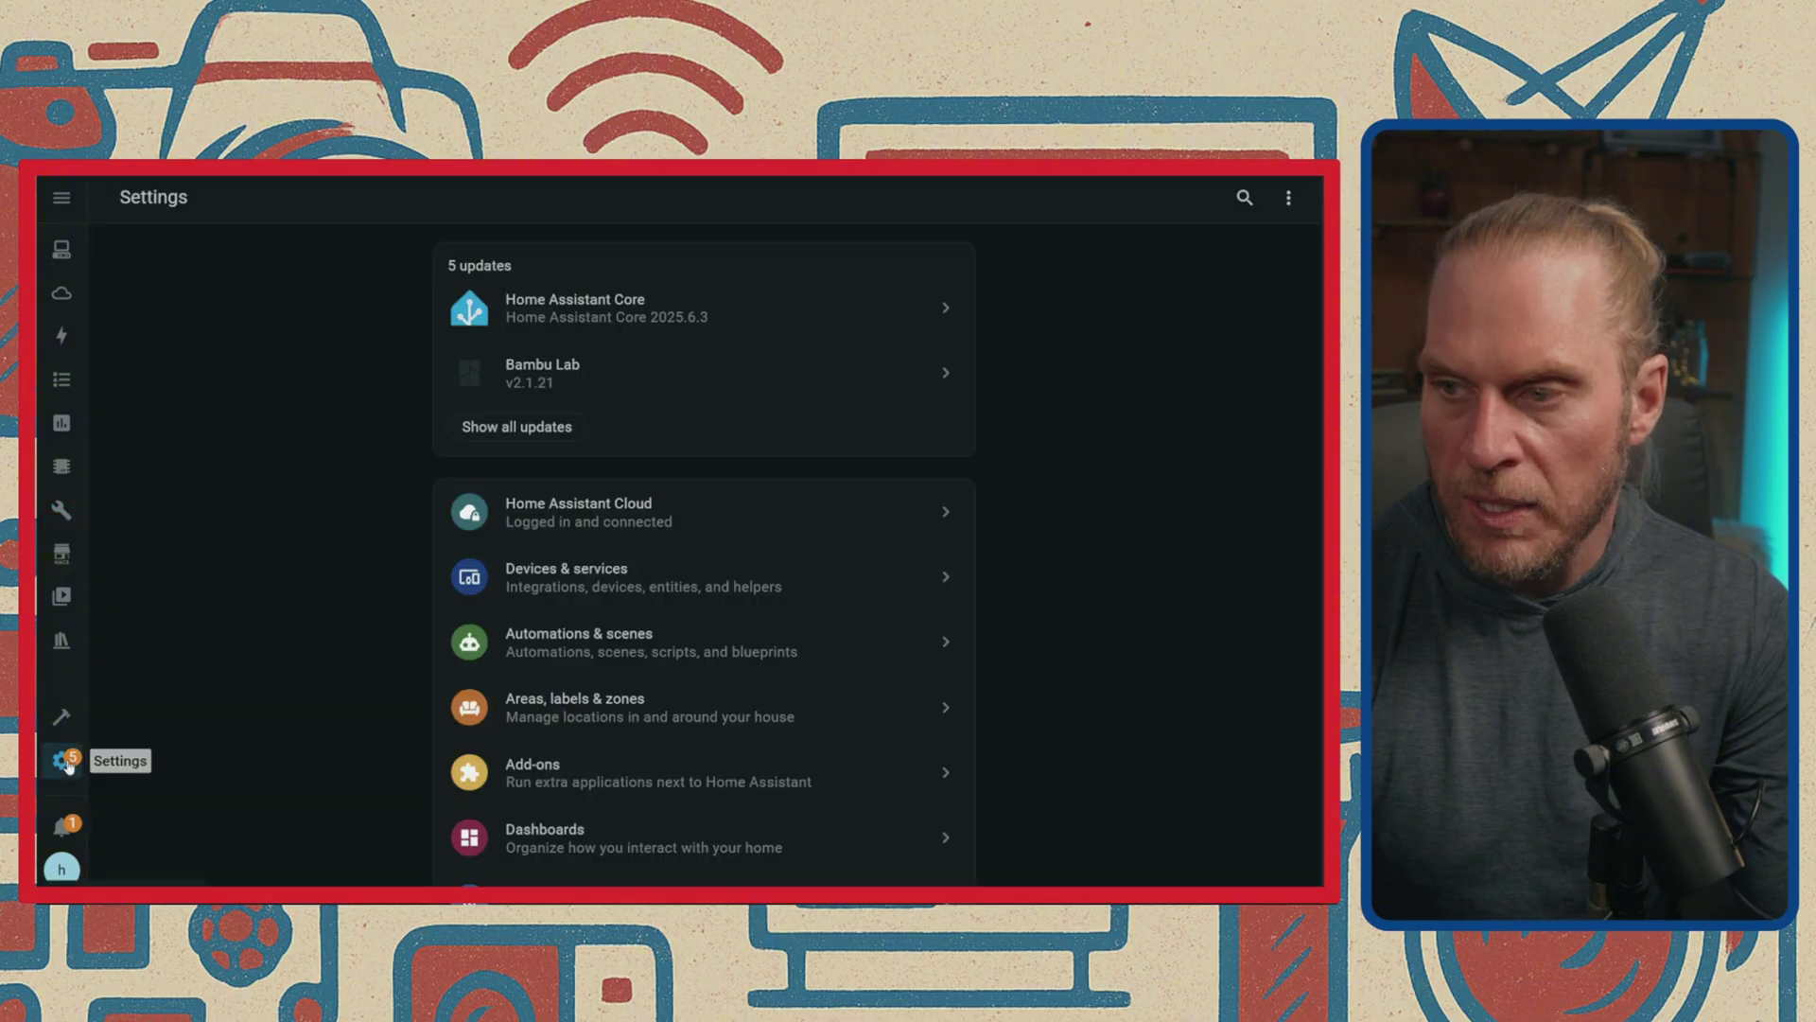
pyautogui.scroll(-2, 673, 669)
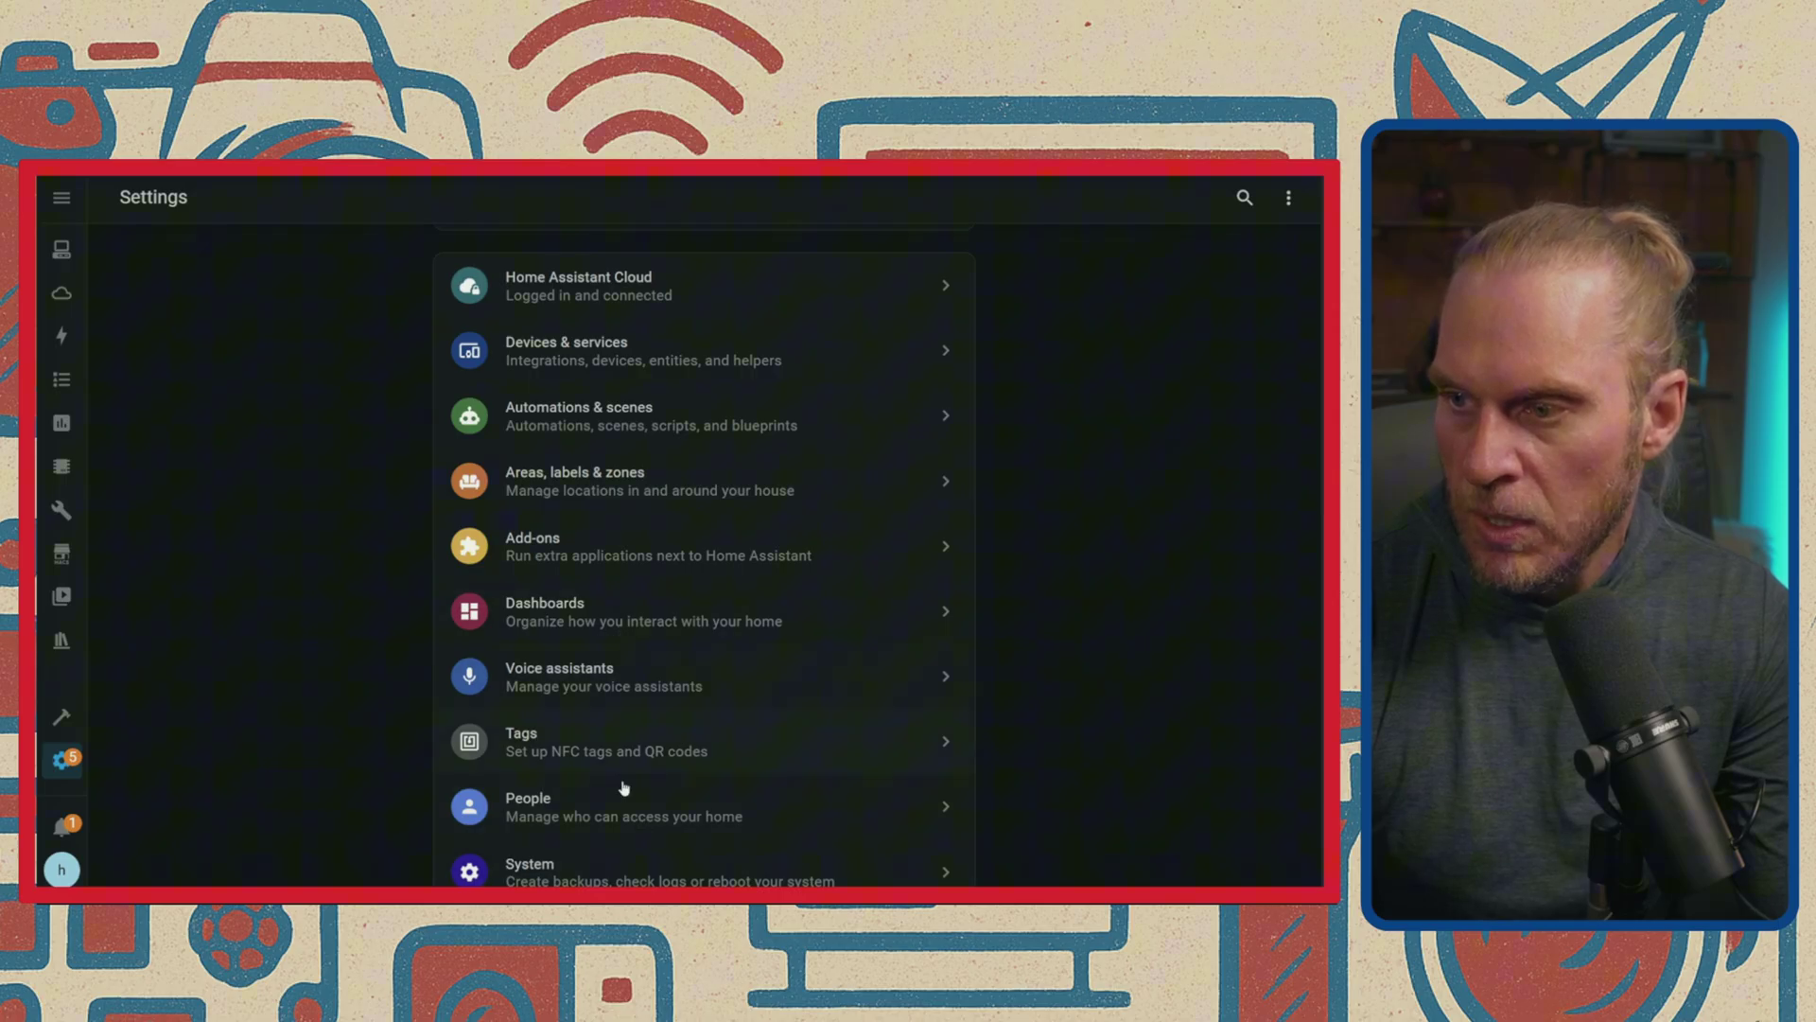
pyautogui.click(615, 869)
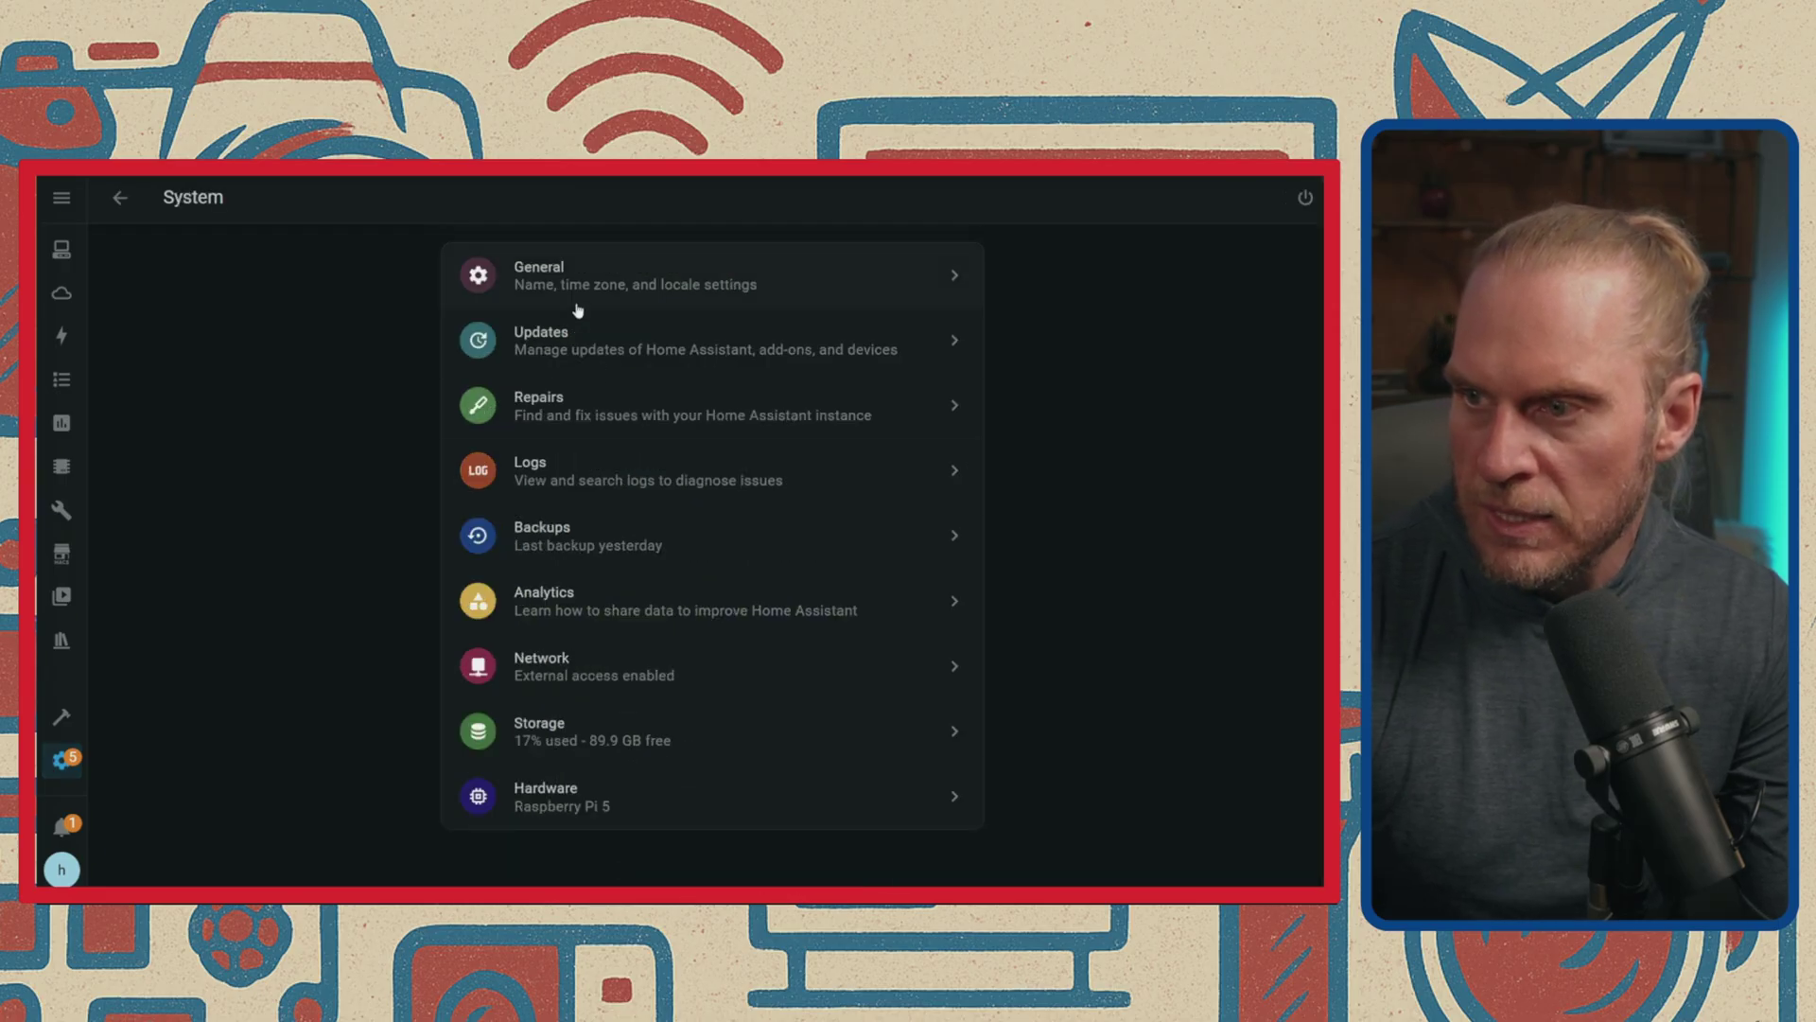
pyautogui.click(601, 542)
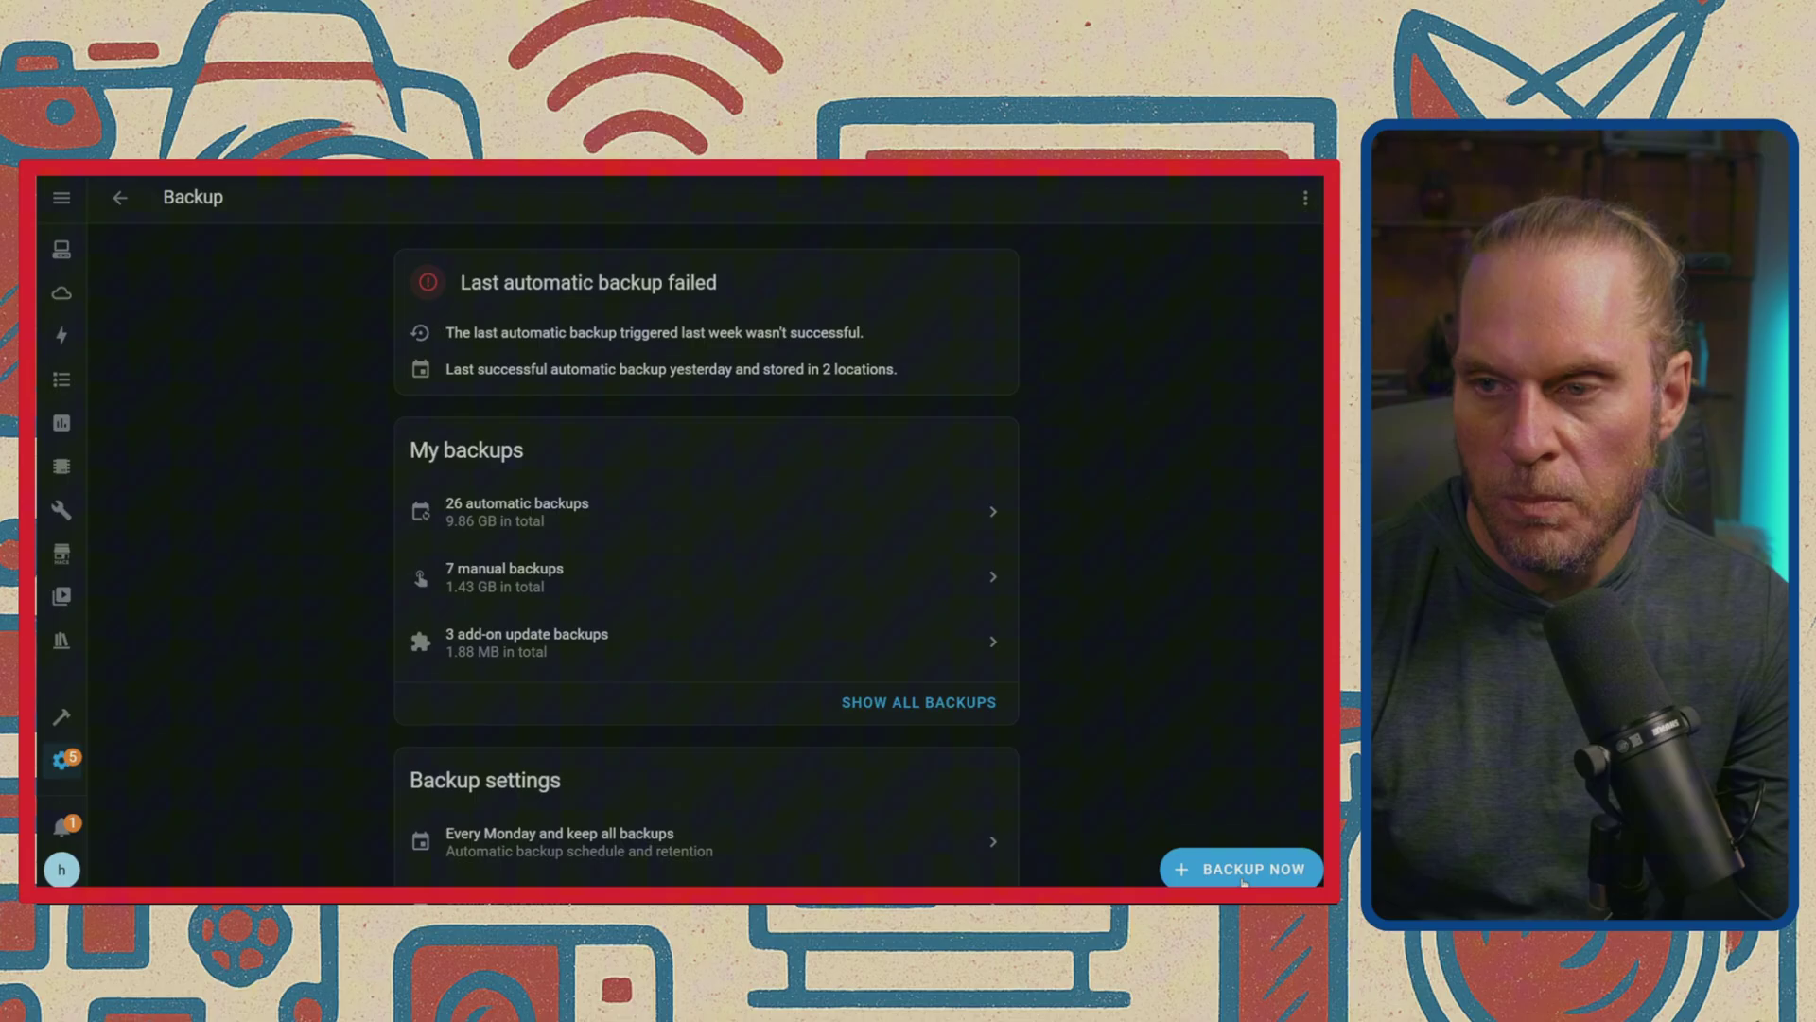
pyautogui.click(59, 759)
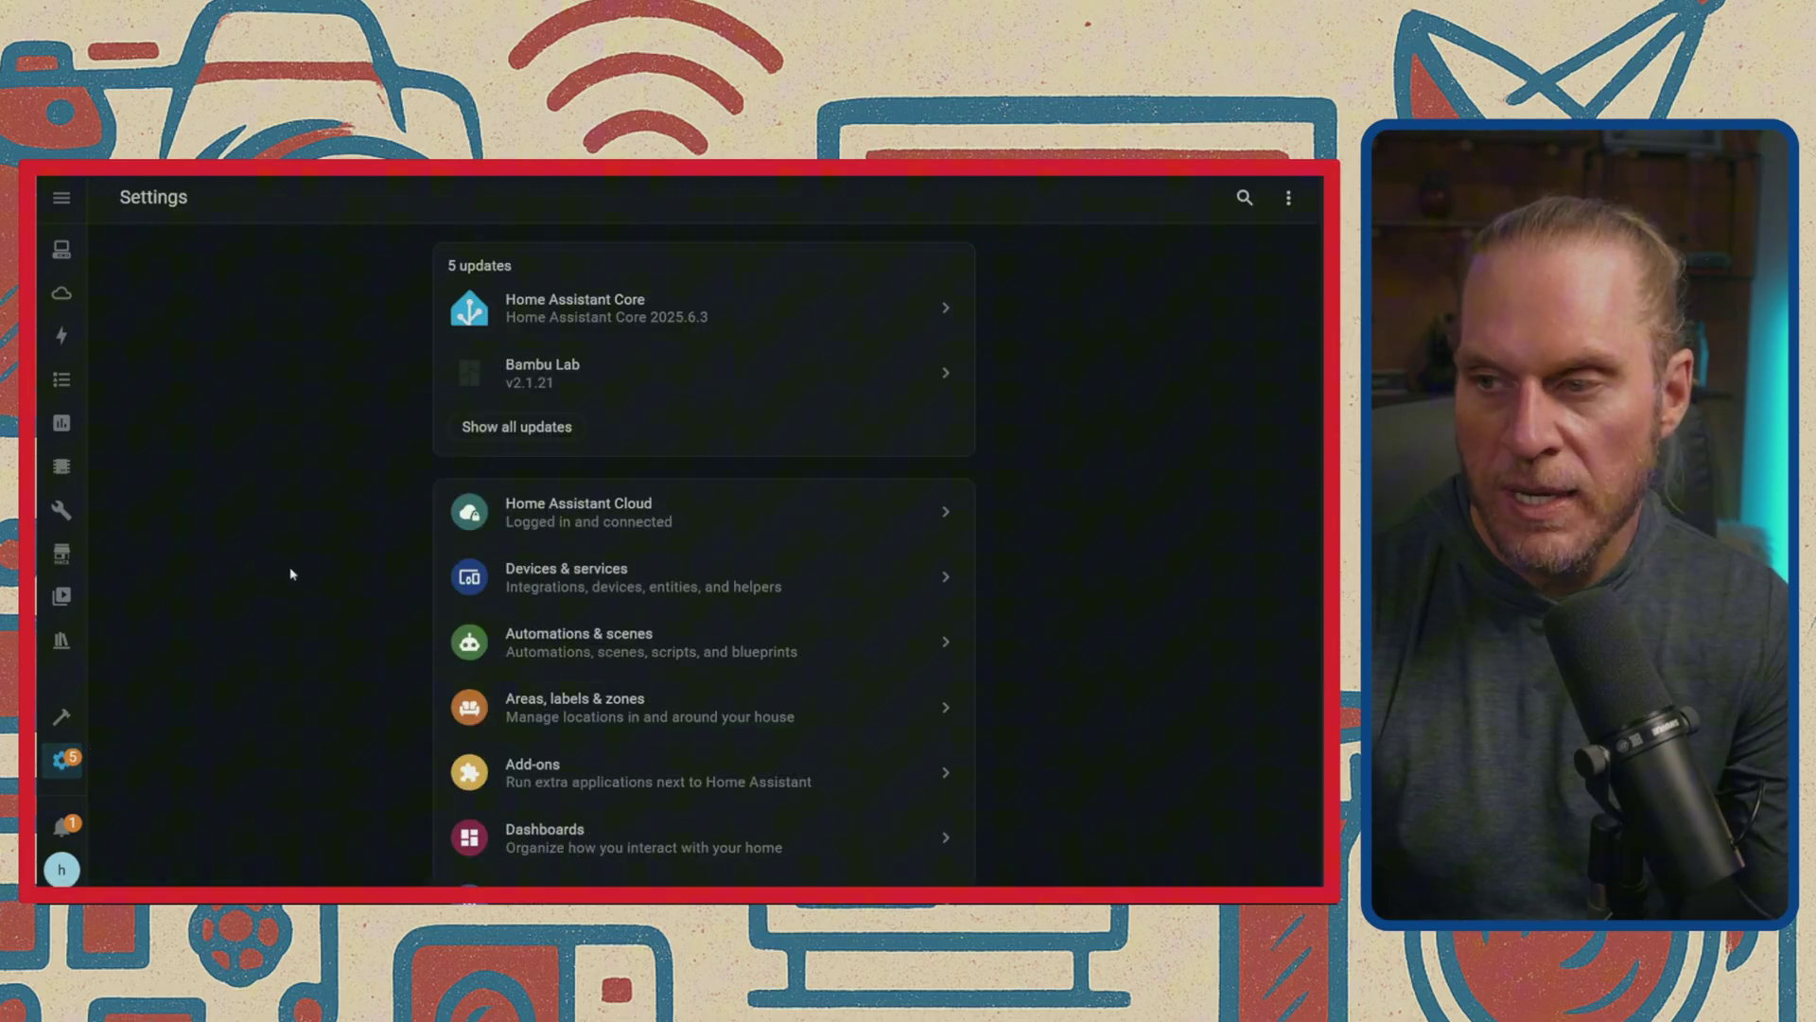
pyautogui.scroll(-1, 728, 572)
pyautogui.scroll(-2, 733, 577)
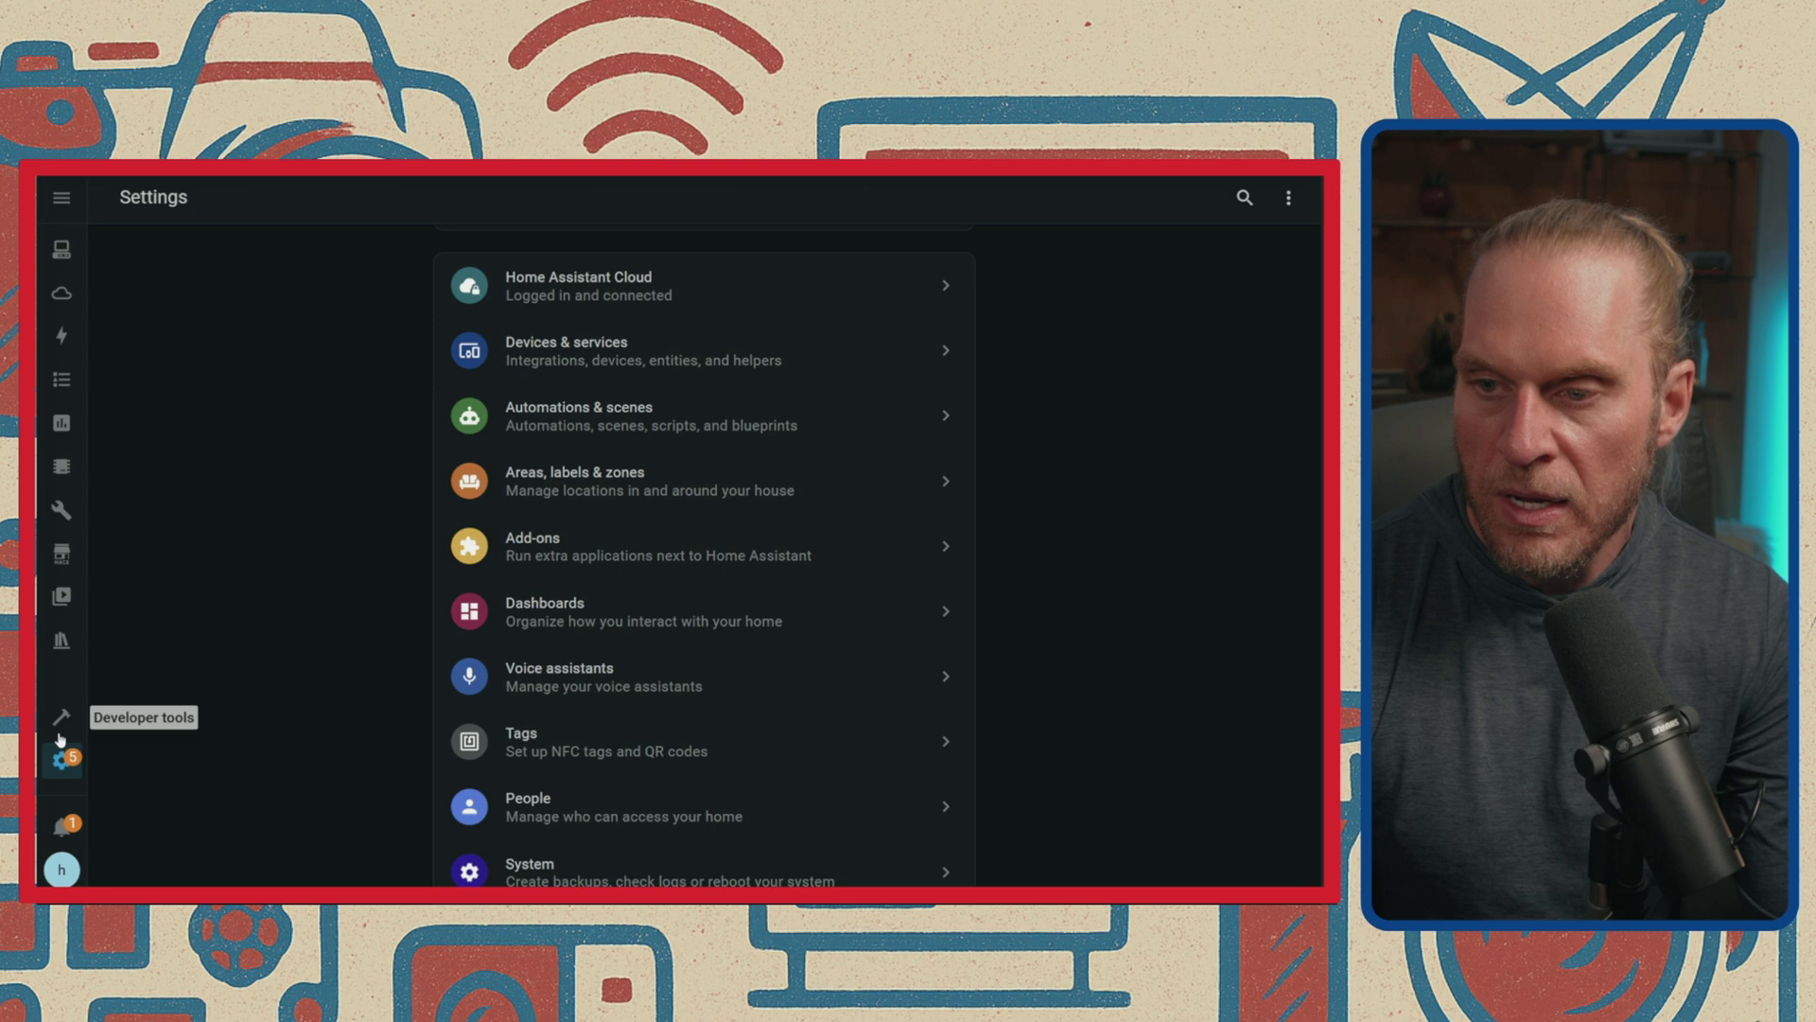
# - Create a from-scratch 'River Condition' dashboard with icon mdi:water, shown in the sidebar
pyautogui.click(599, 613)
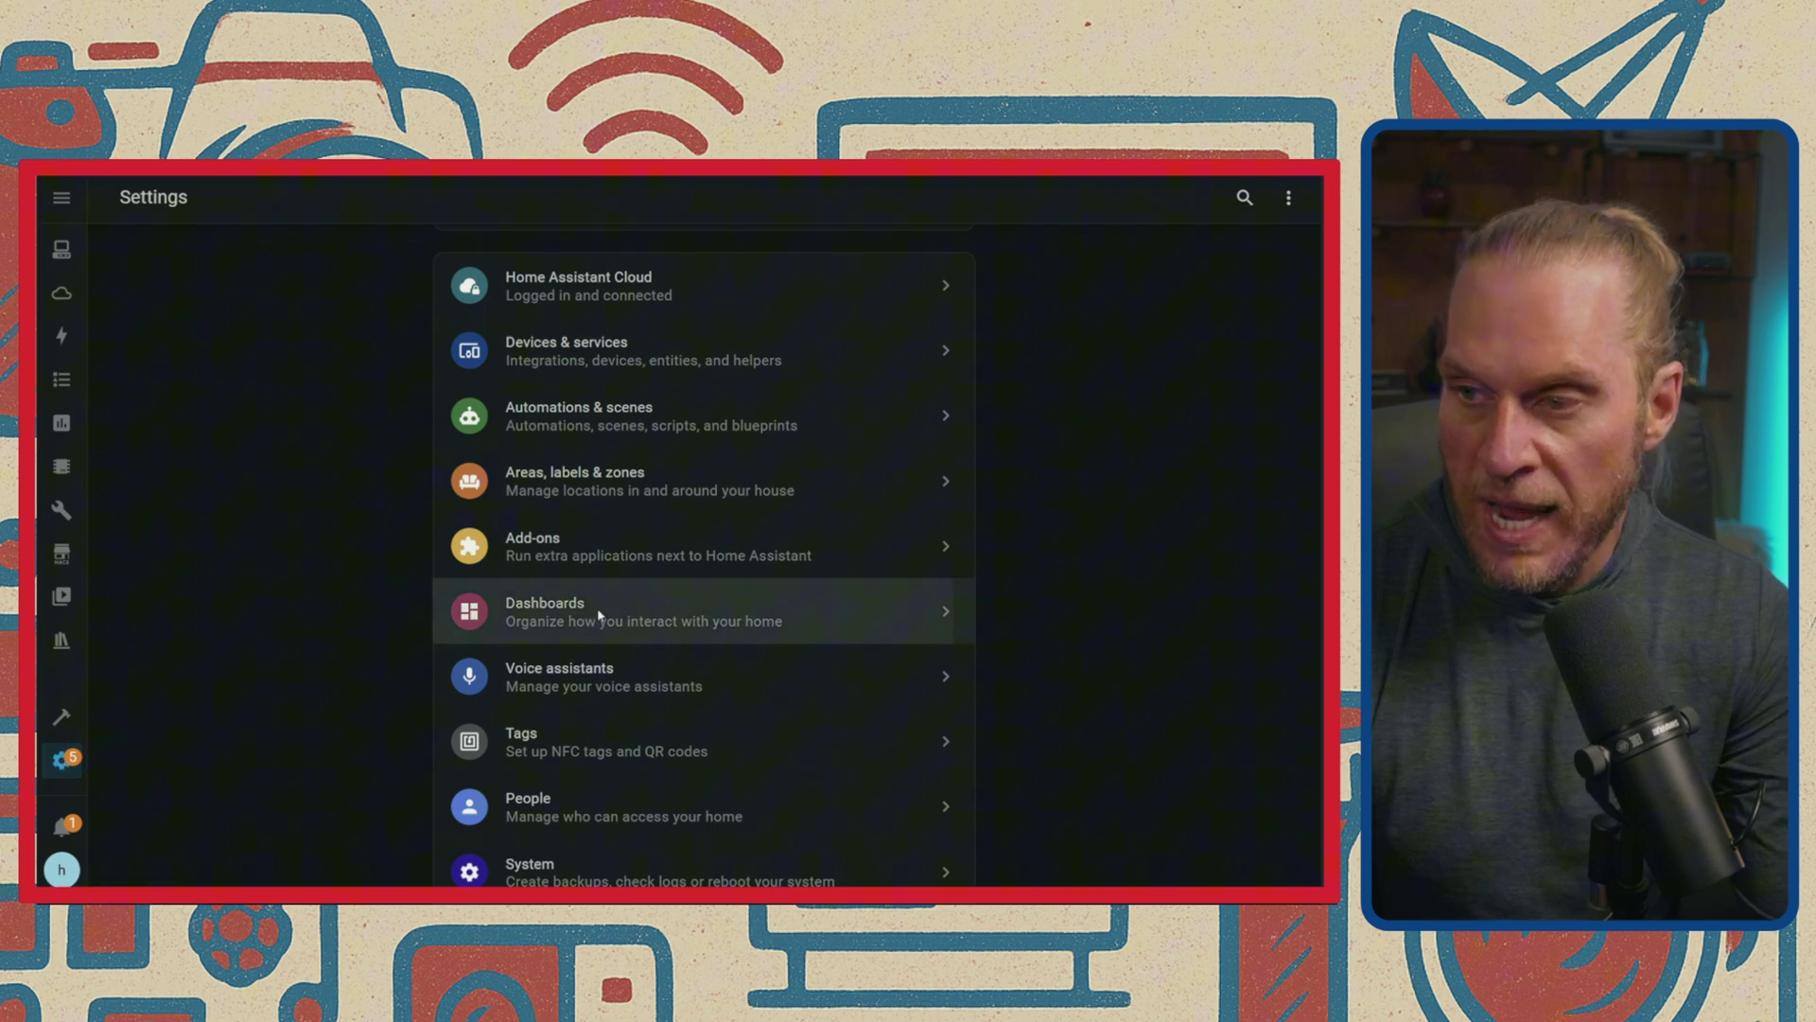
pyautogui.click(167, 301)
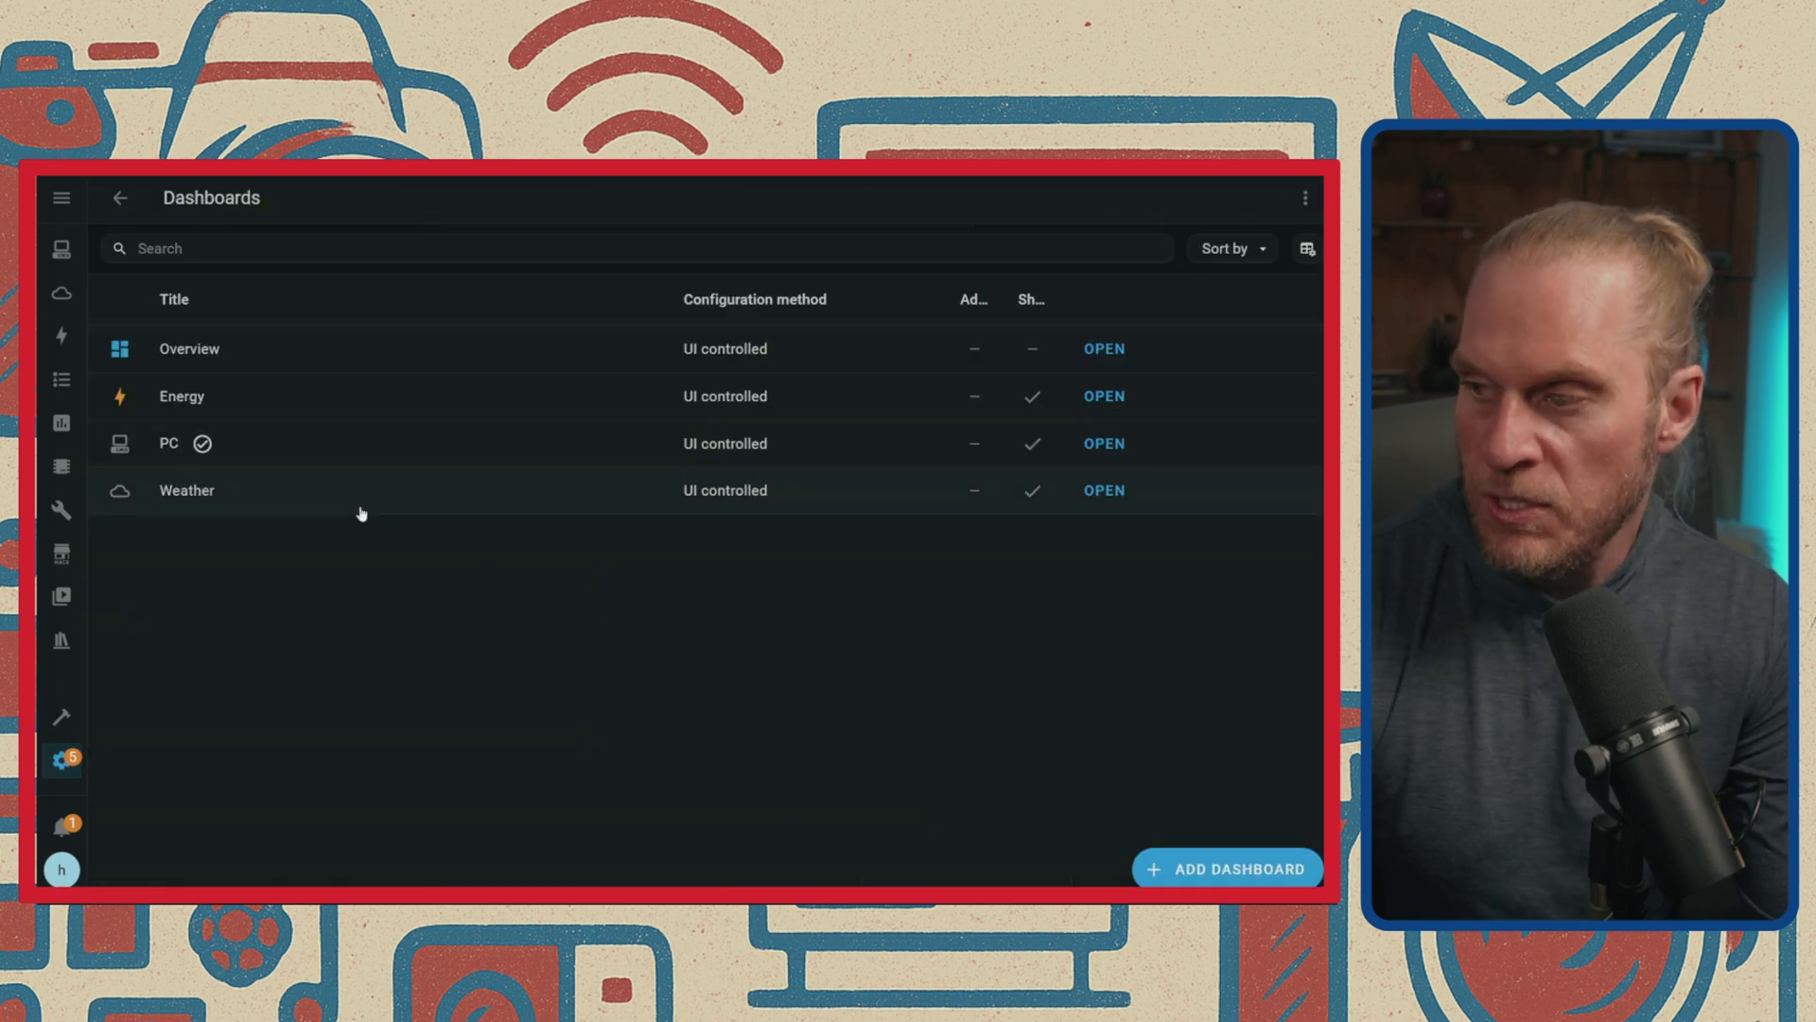
pyautogui.click(1218, 870)
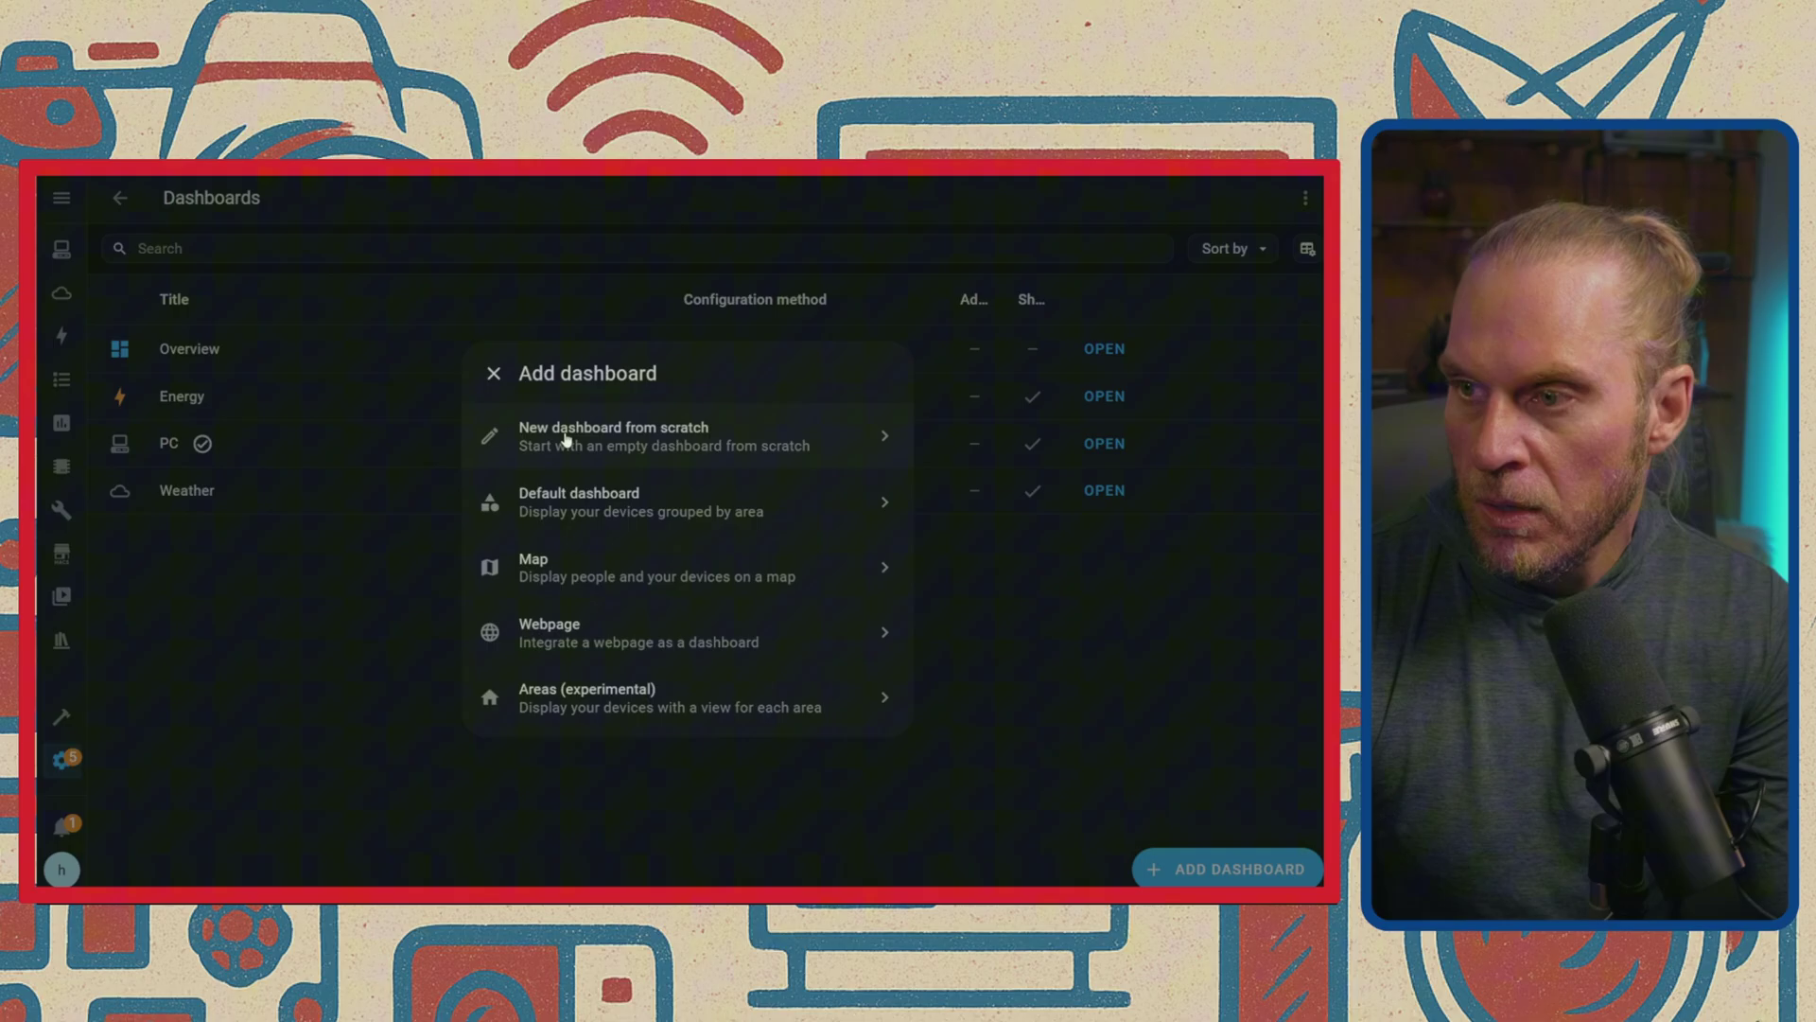
pyautogui.click(610, 447)
pyautogui.click(608, 403)
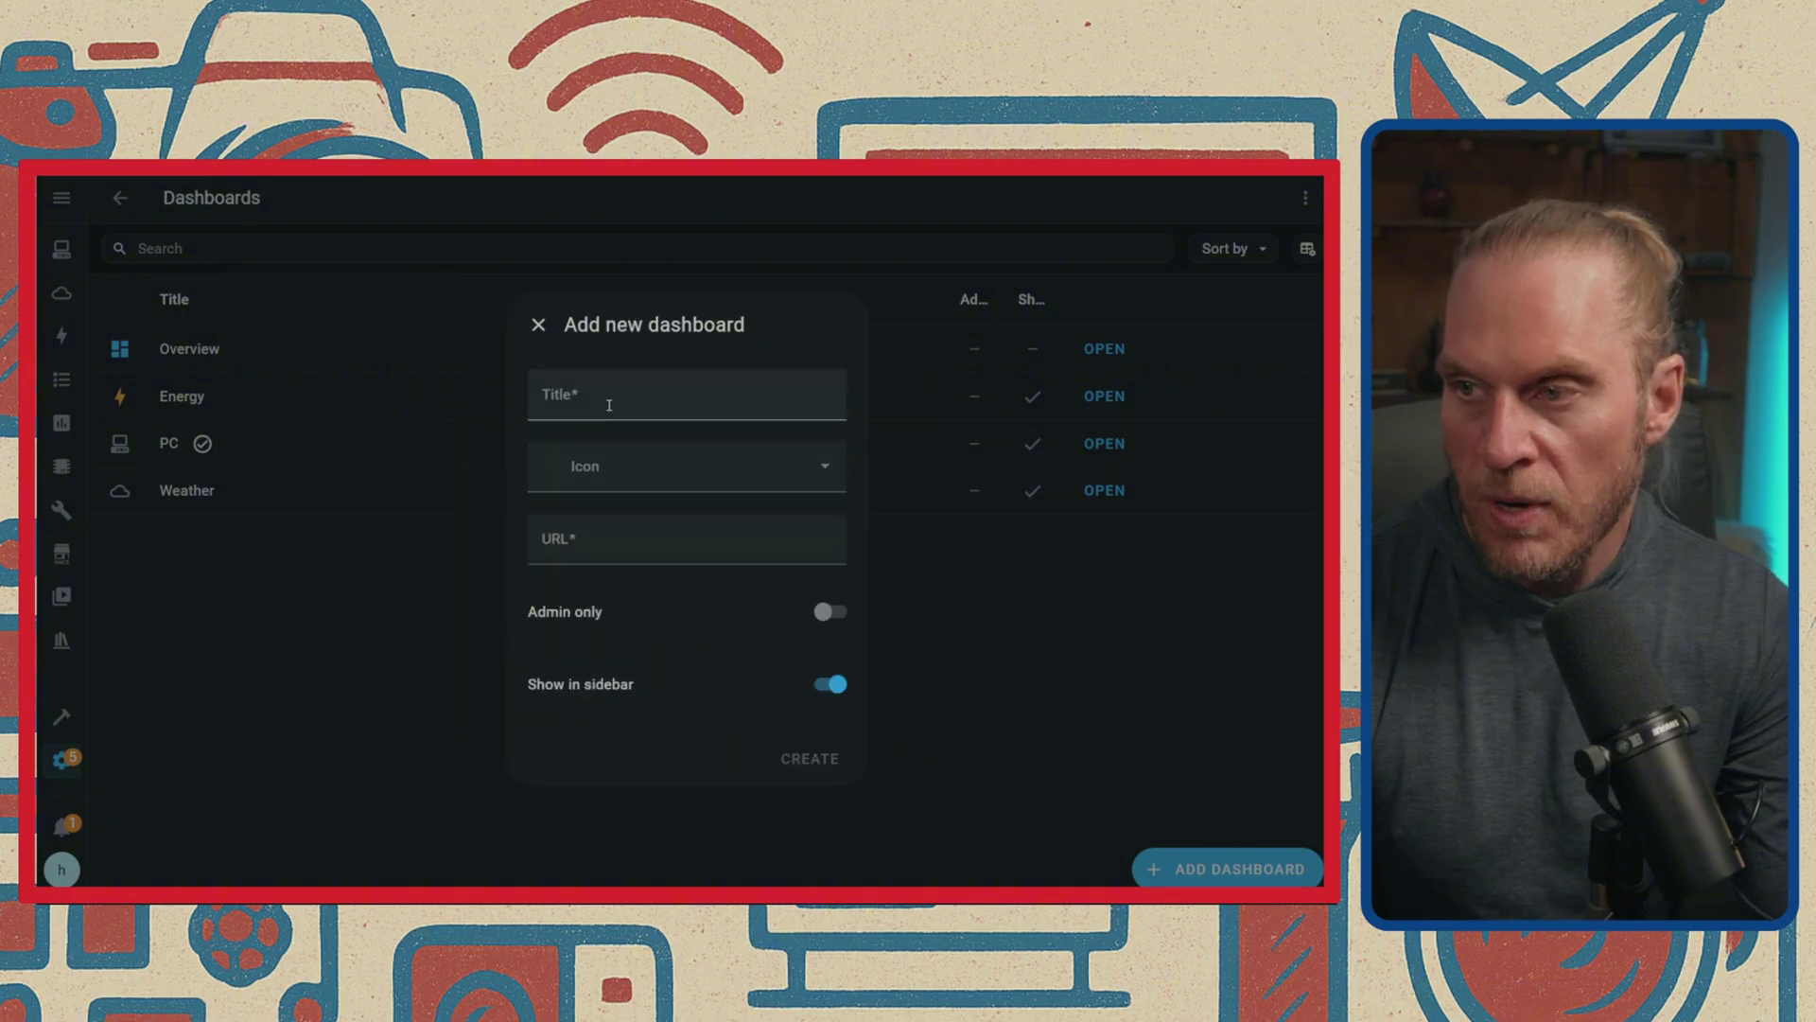
pyautogui.write('RIver ')
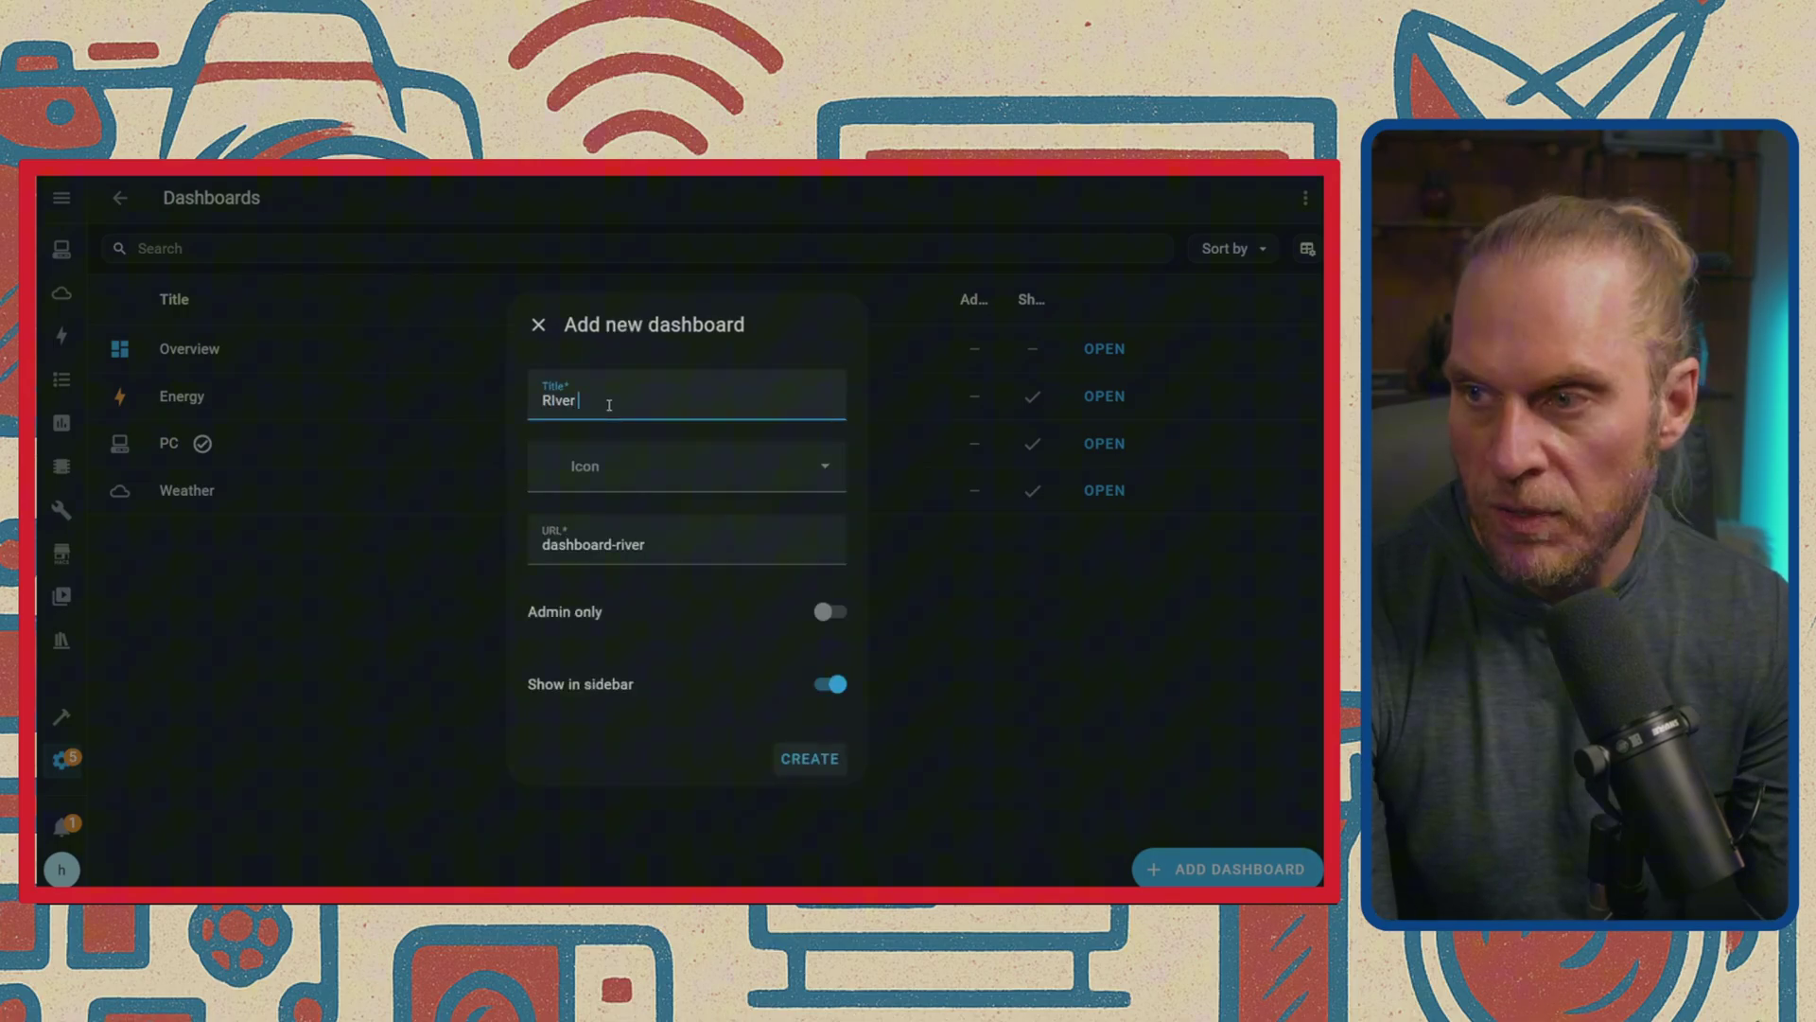
pyautogui.write('Condition')
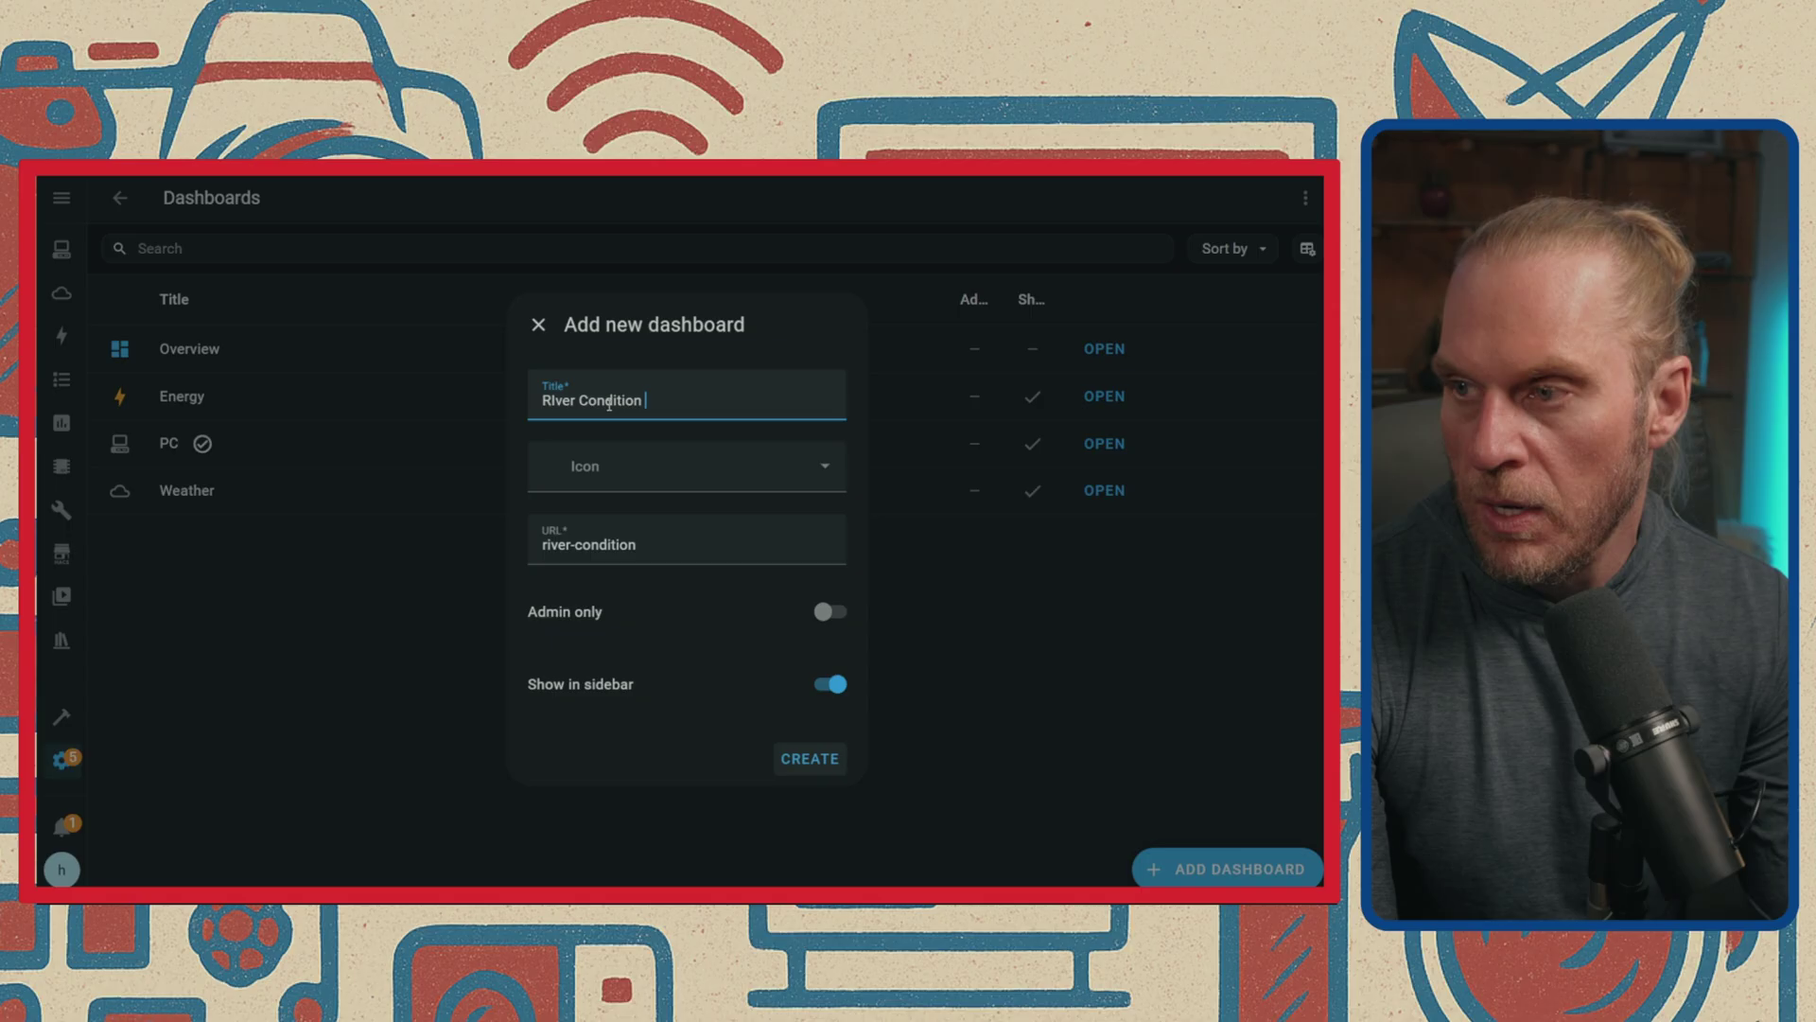
pyautogui.click(602, 476)
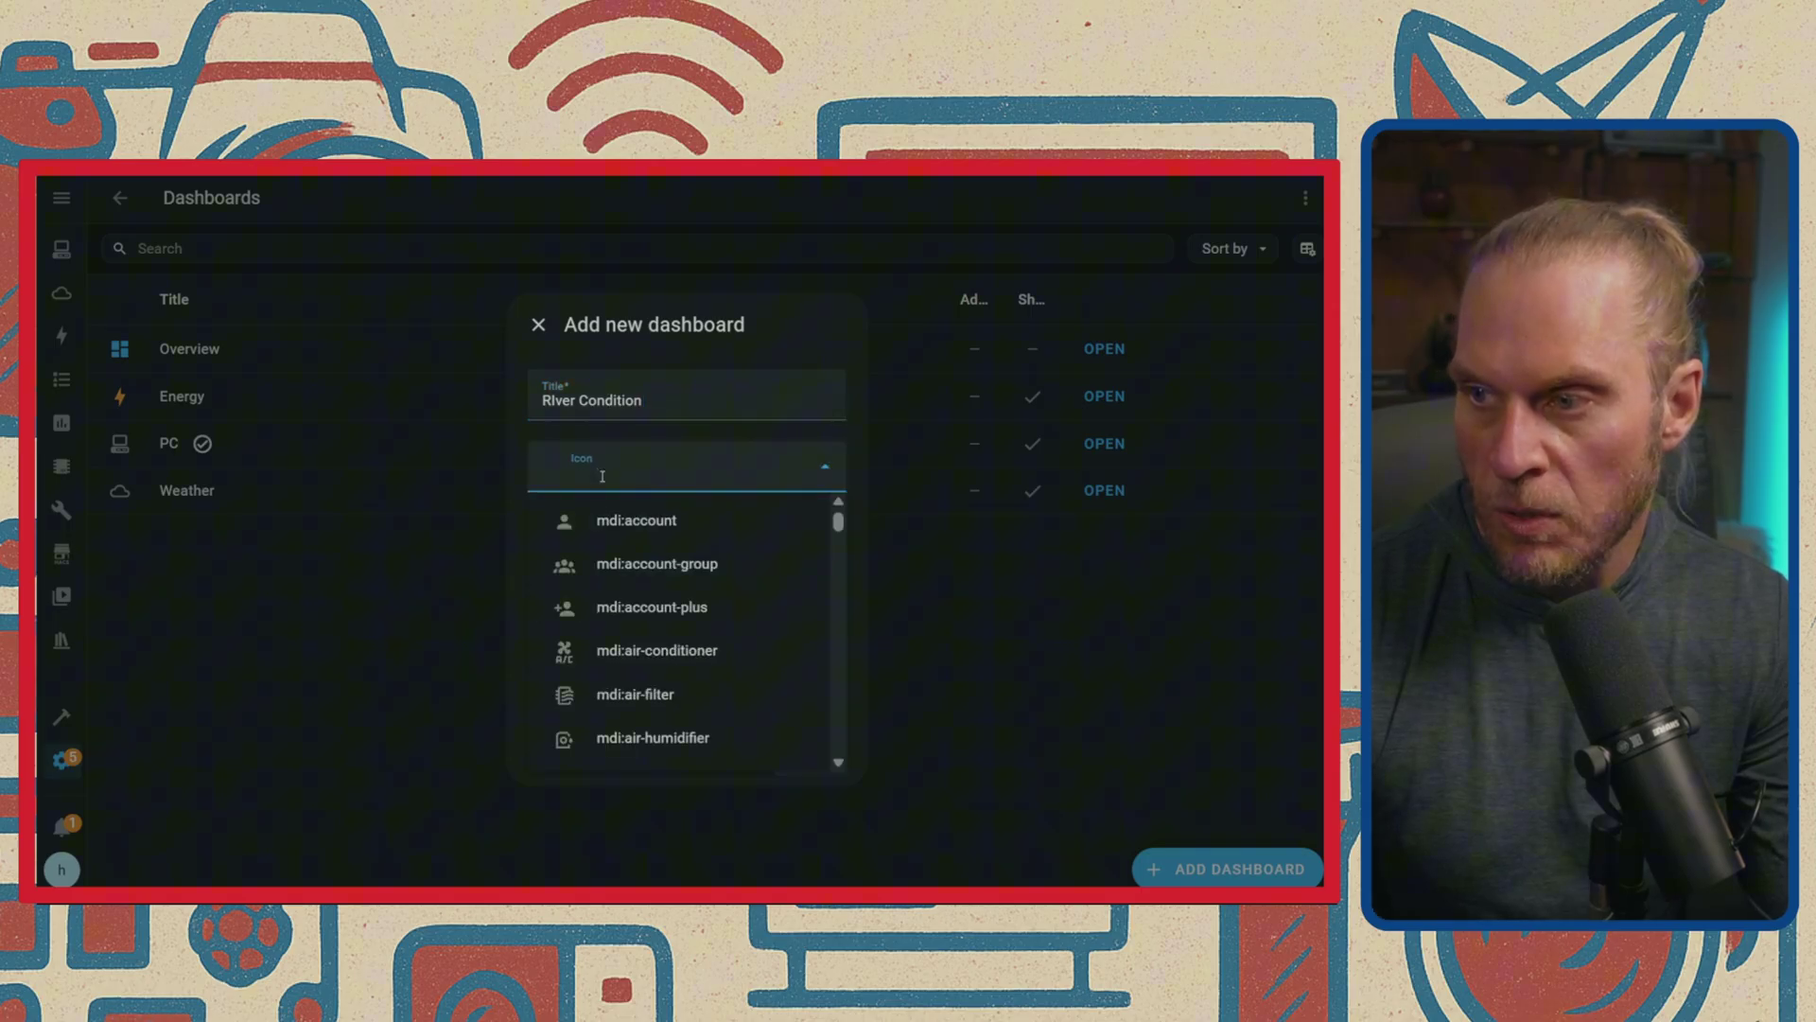
pyautogui.write('wat')
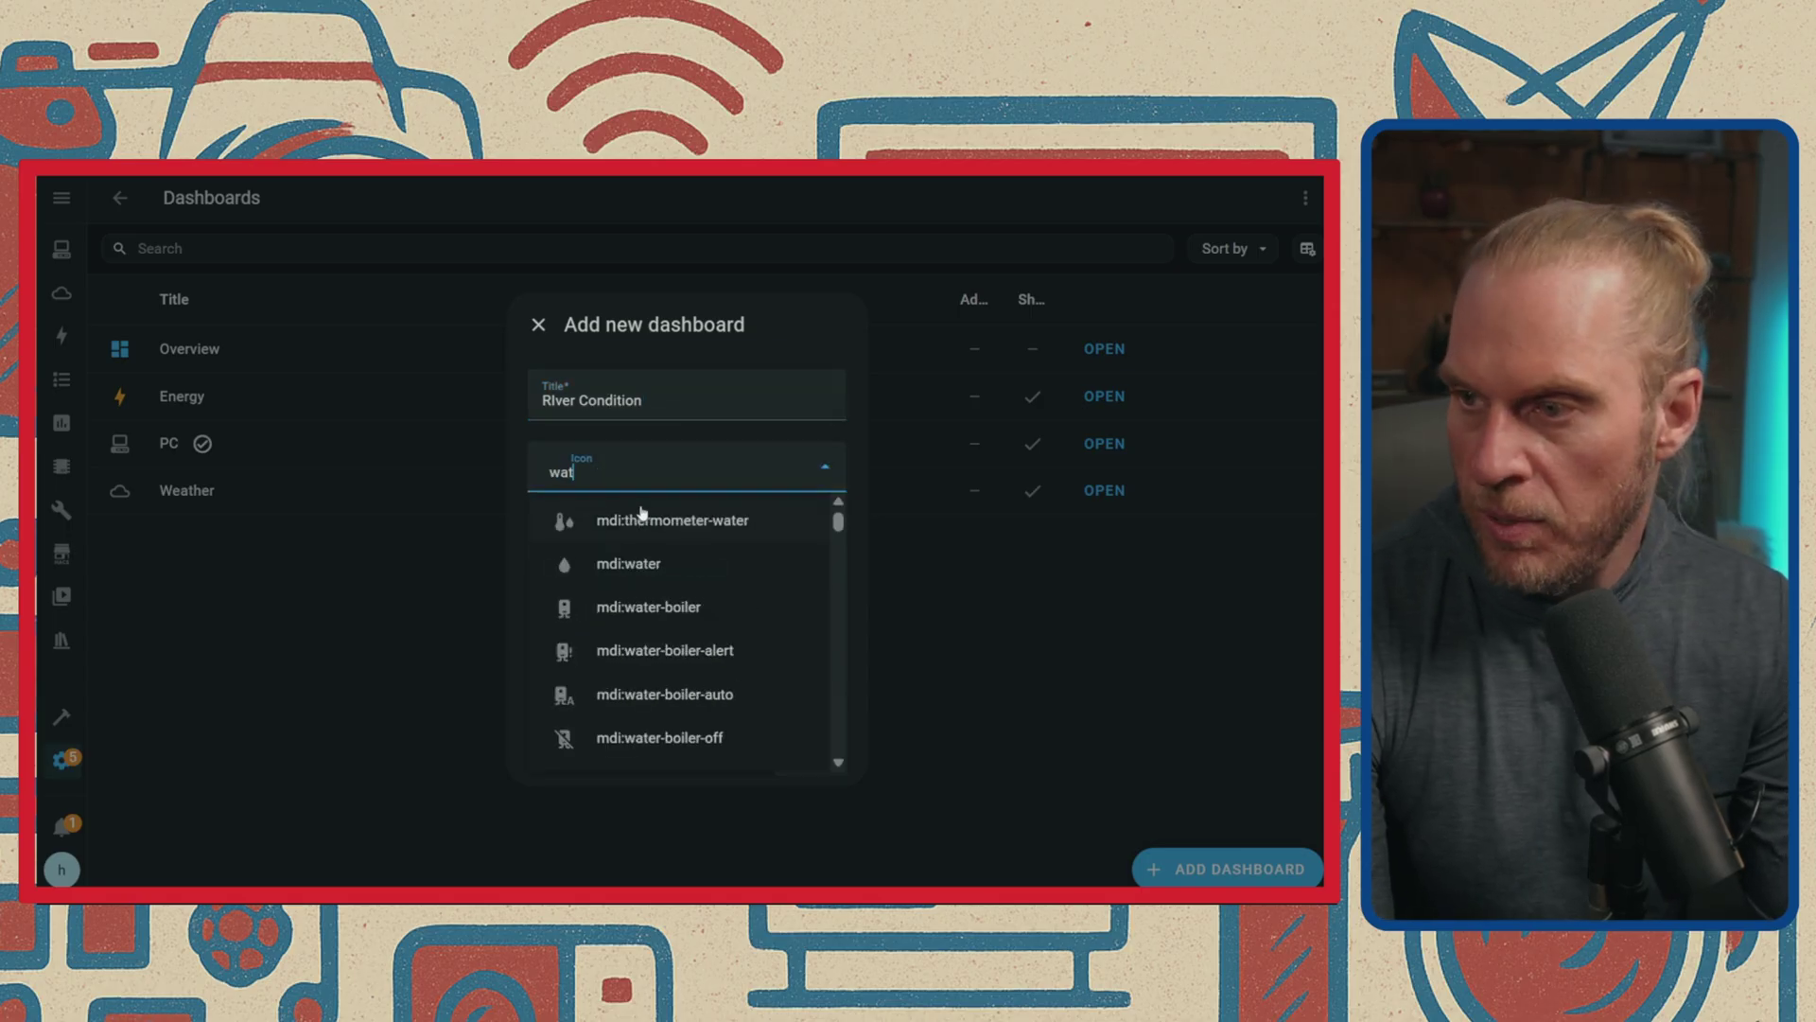
pyautogui.write('er')
pyautogui.click(638, 564)
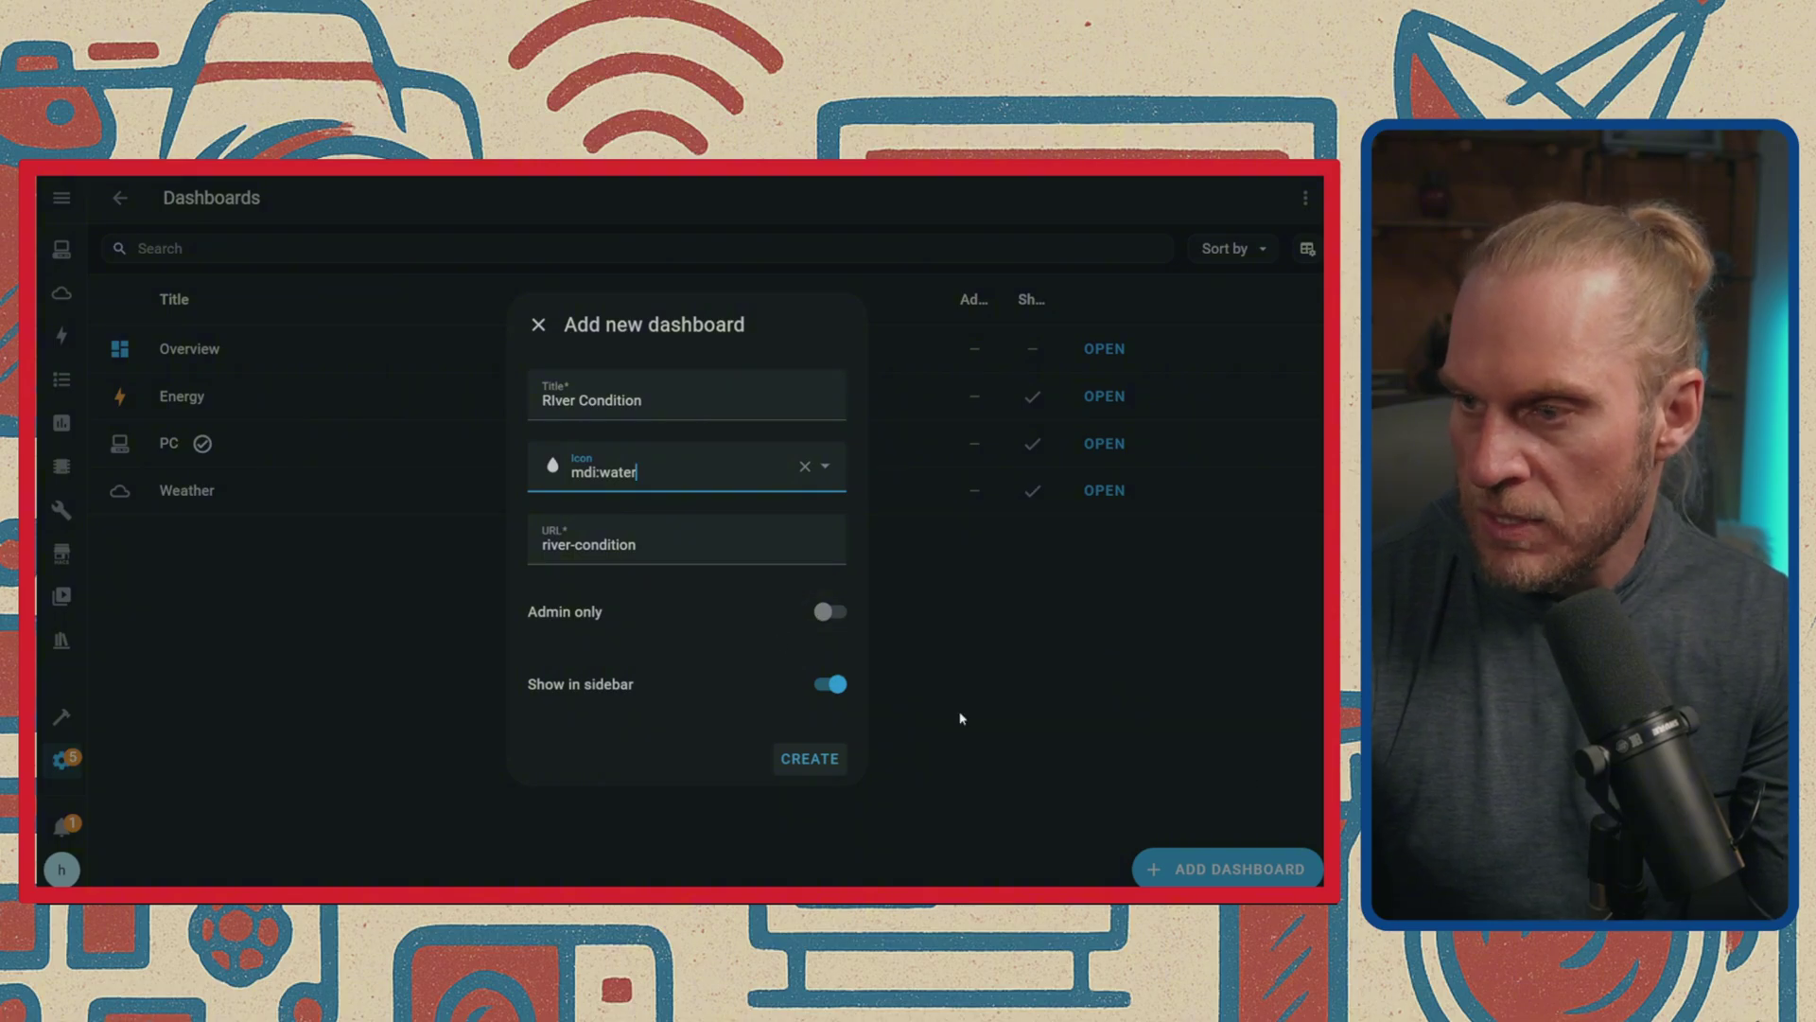
pyautogui.click(818, 770)
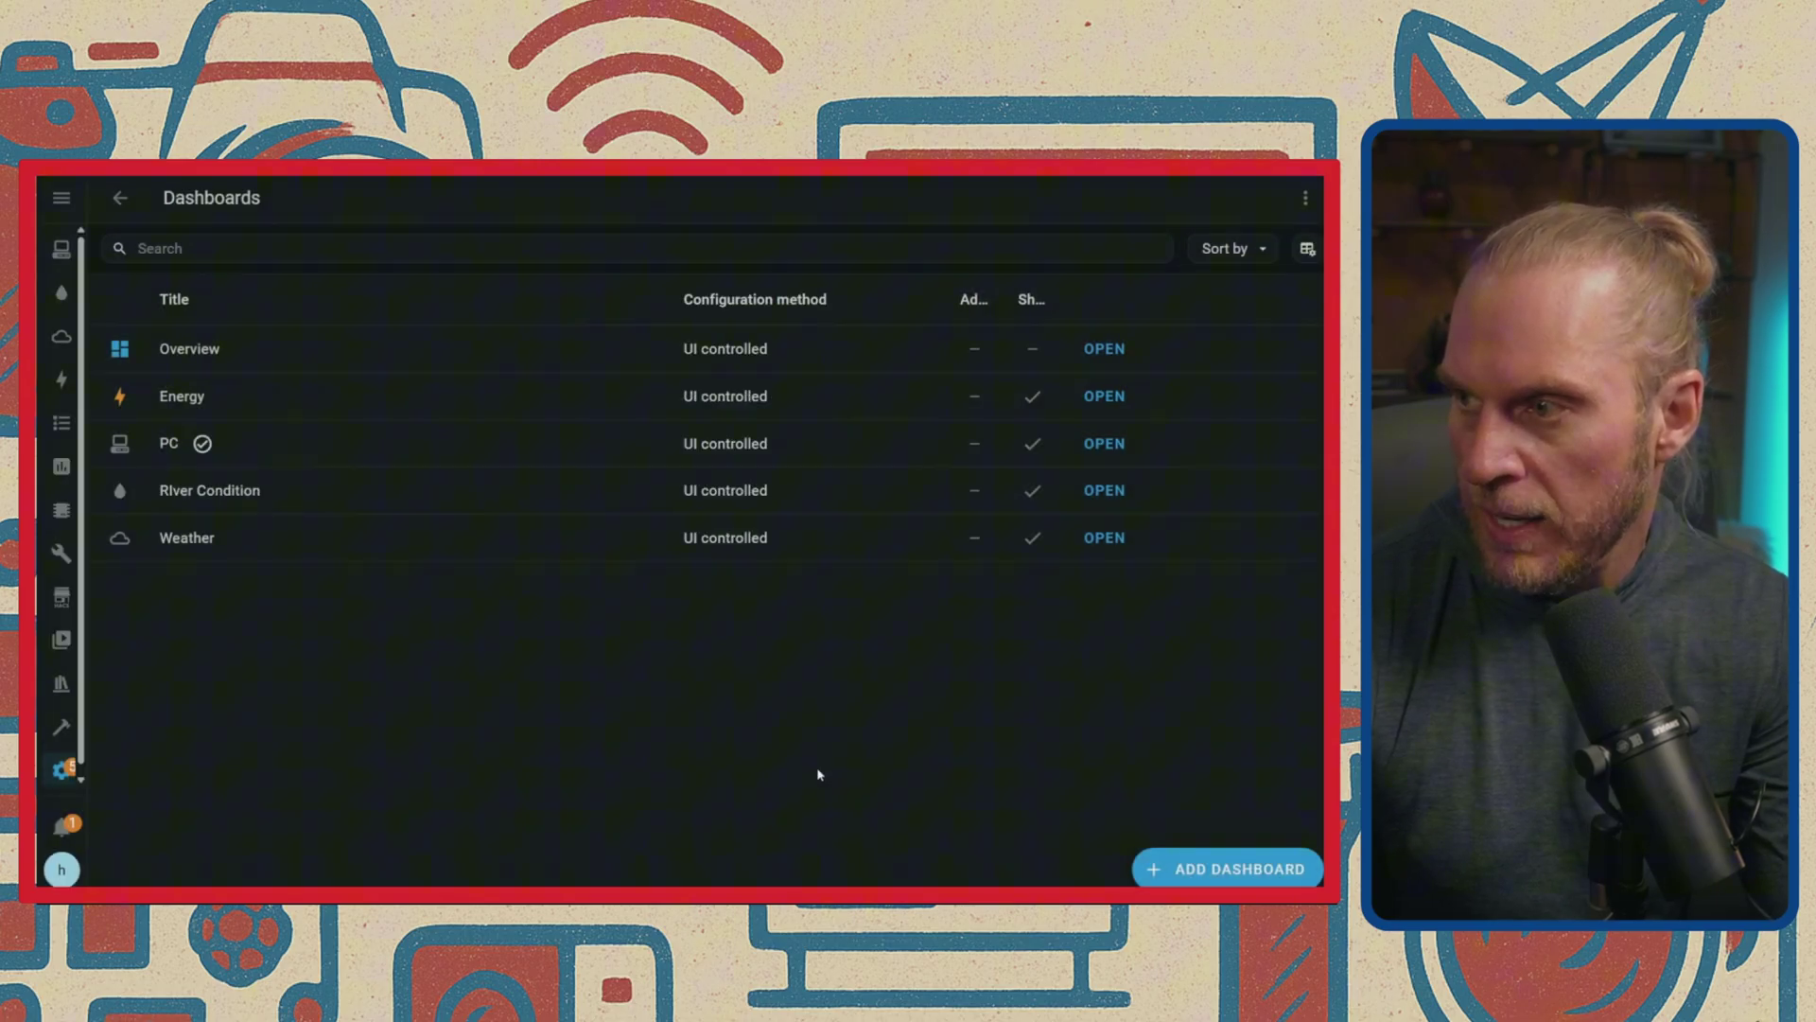
# - Go to Settings > System > Backups to see the latest backup status
pyautogui.click(62, 768)
pyautogui.scroll(-4, 601, 663)
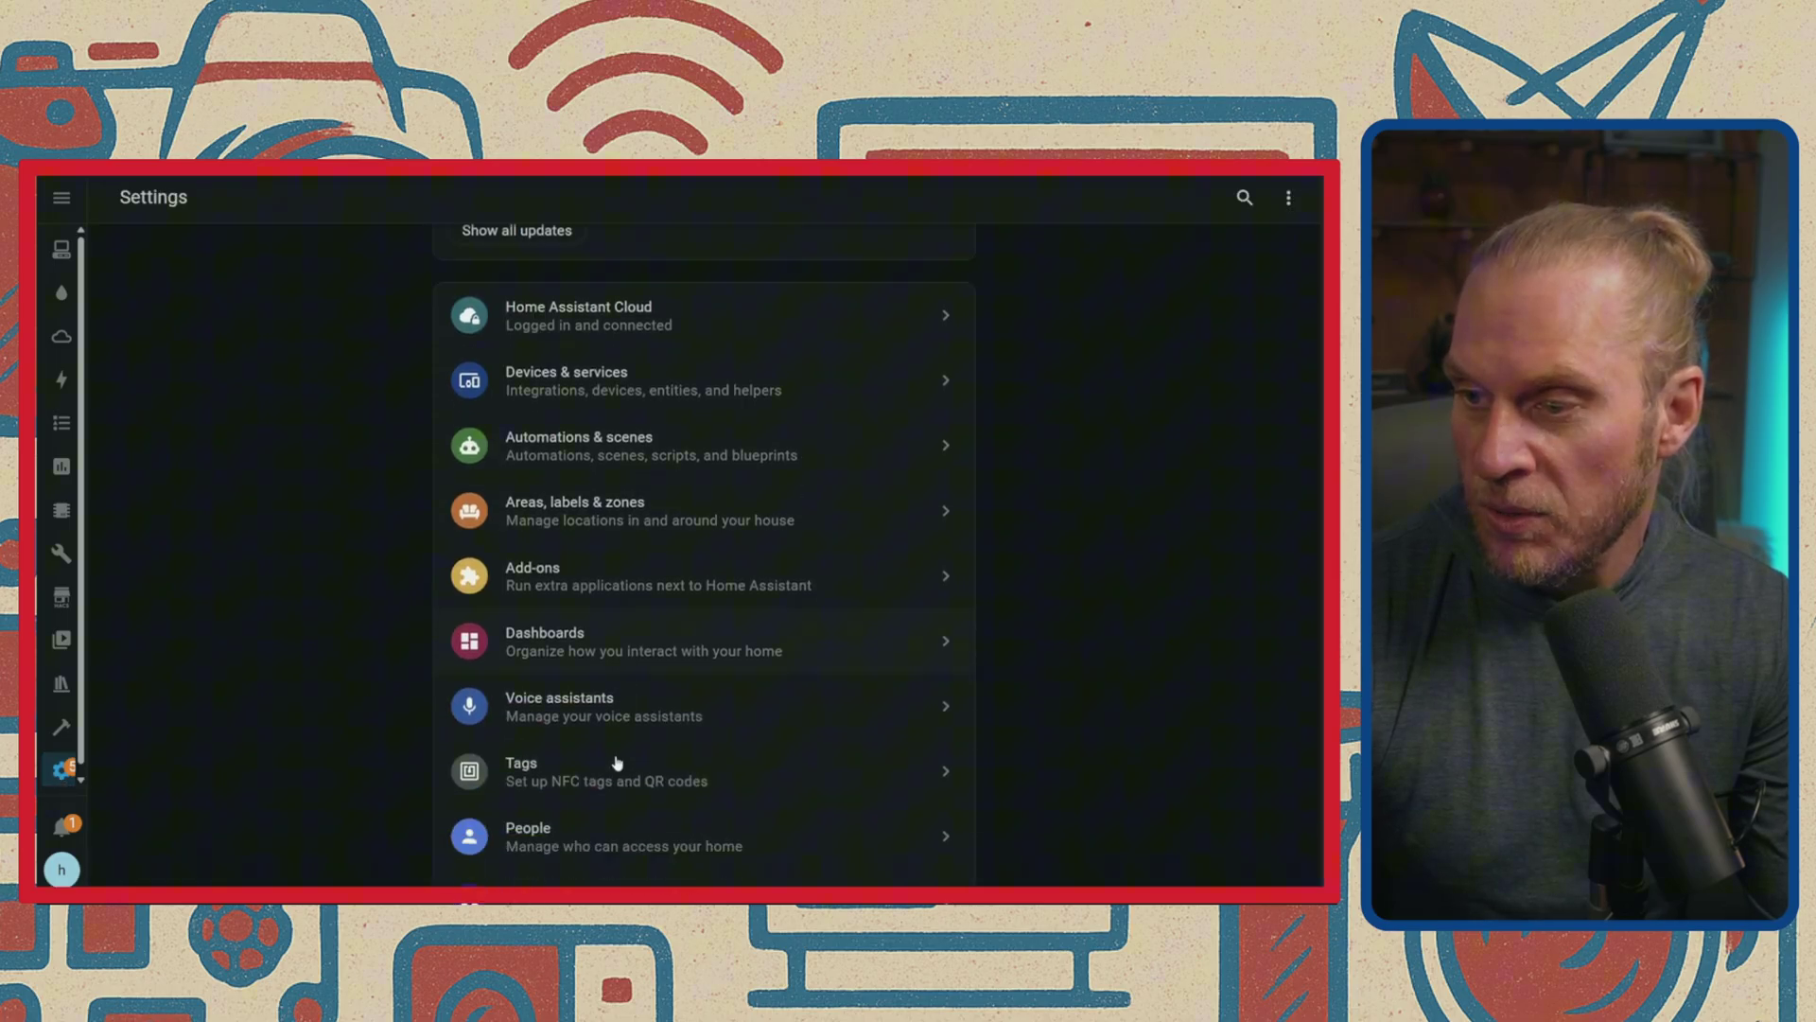
pyautogui.click(616, 746)
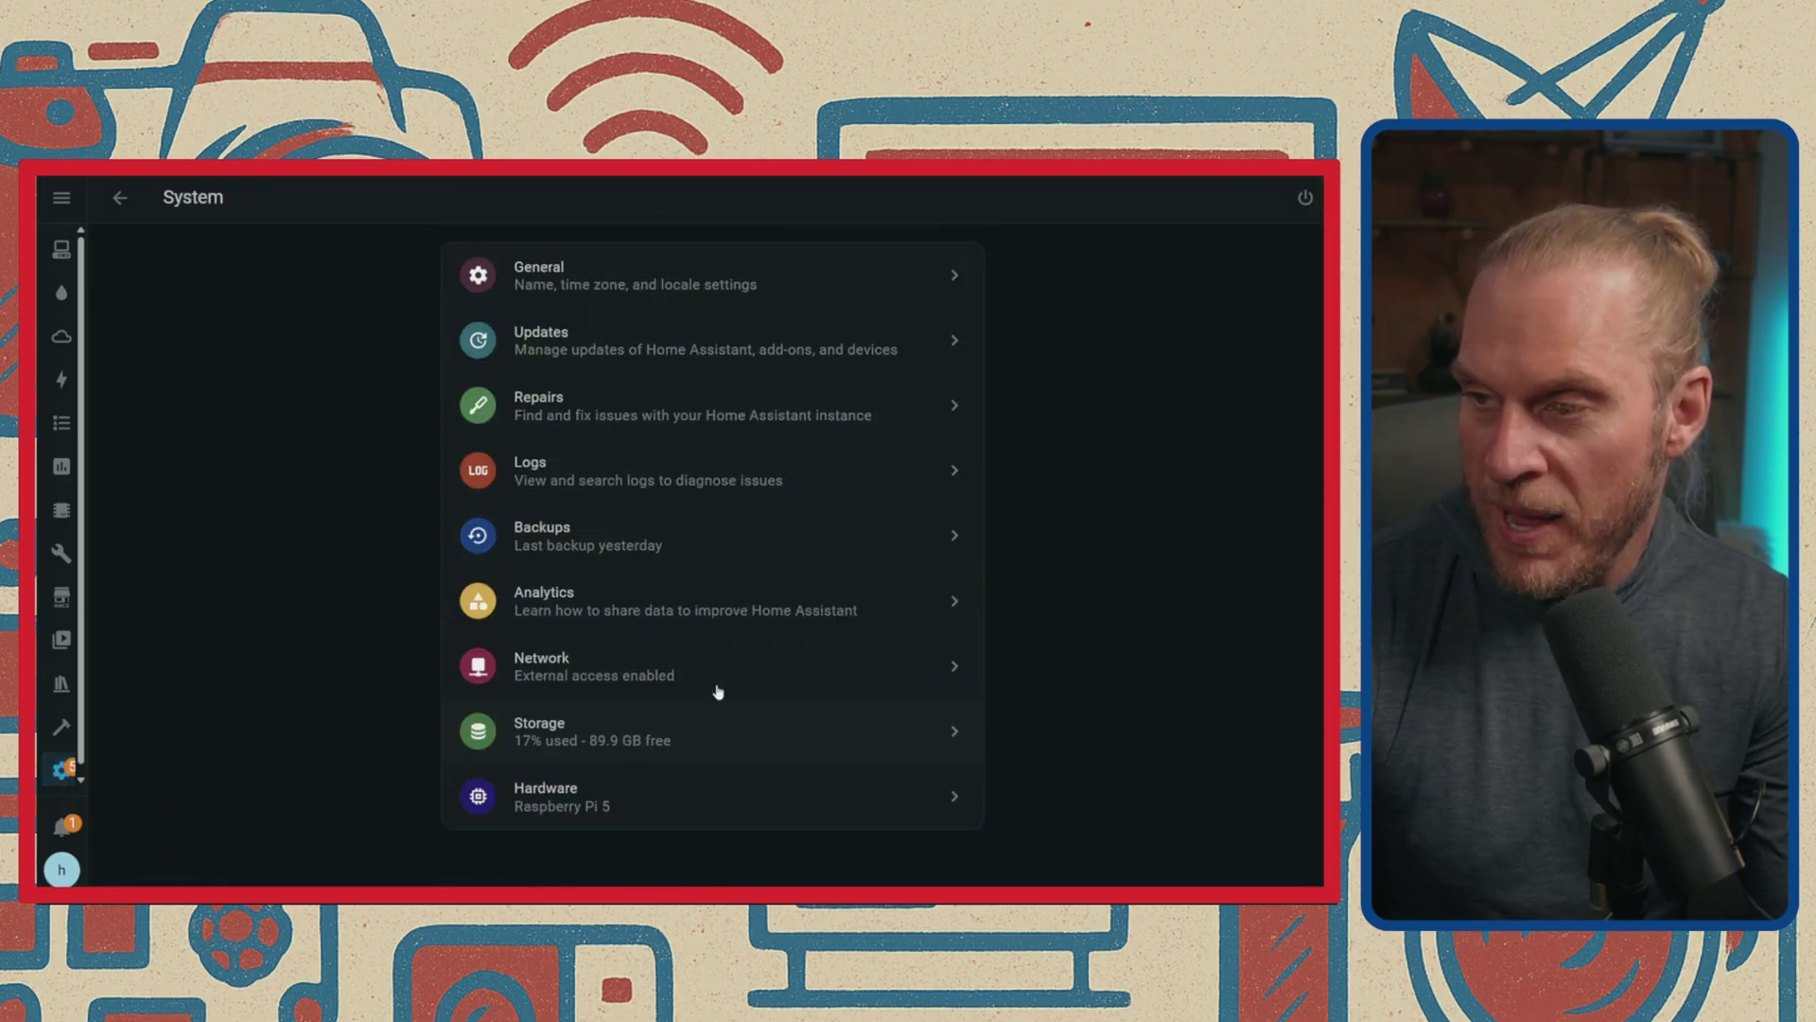
pyautogui.click(701, 553)
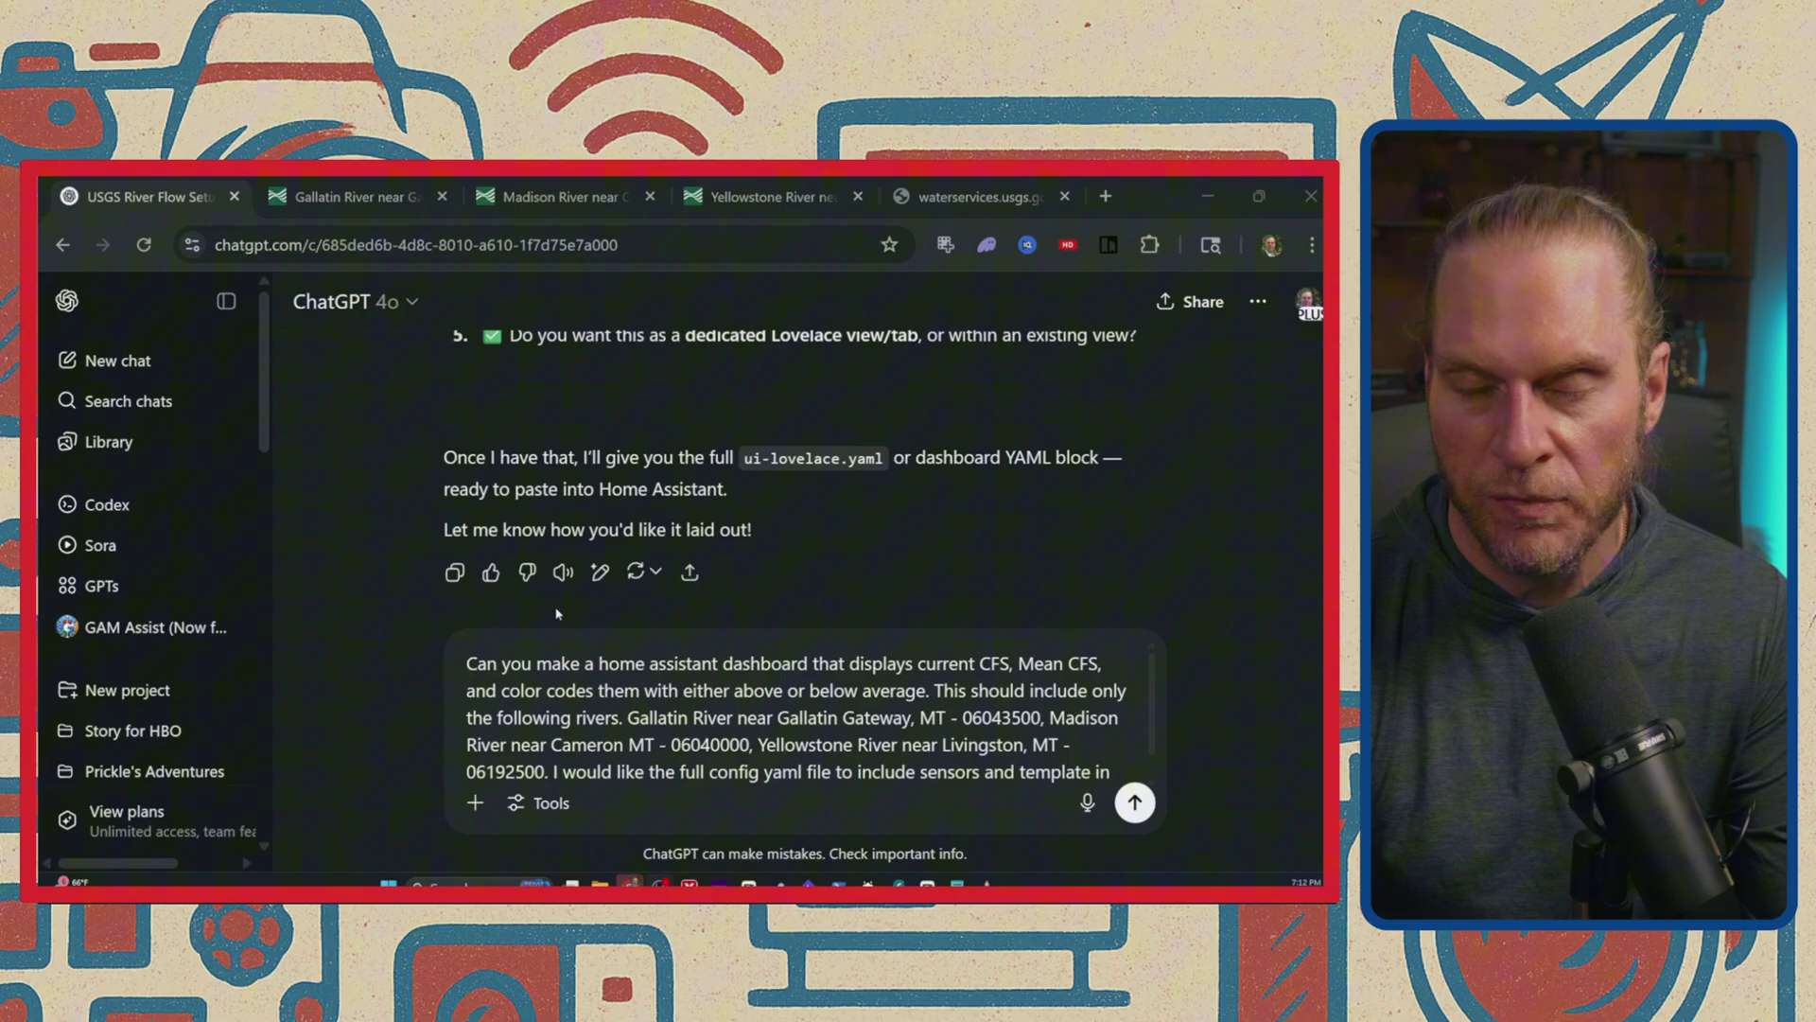
# - Check the ChatGPT model list and reread the drafted prompt, then switch to the Gallatin River USGS page
pyautogui.click(399, 304)
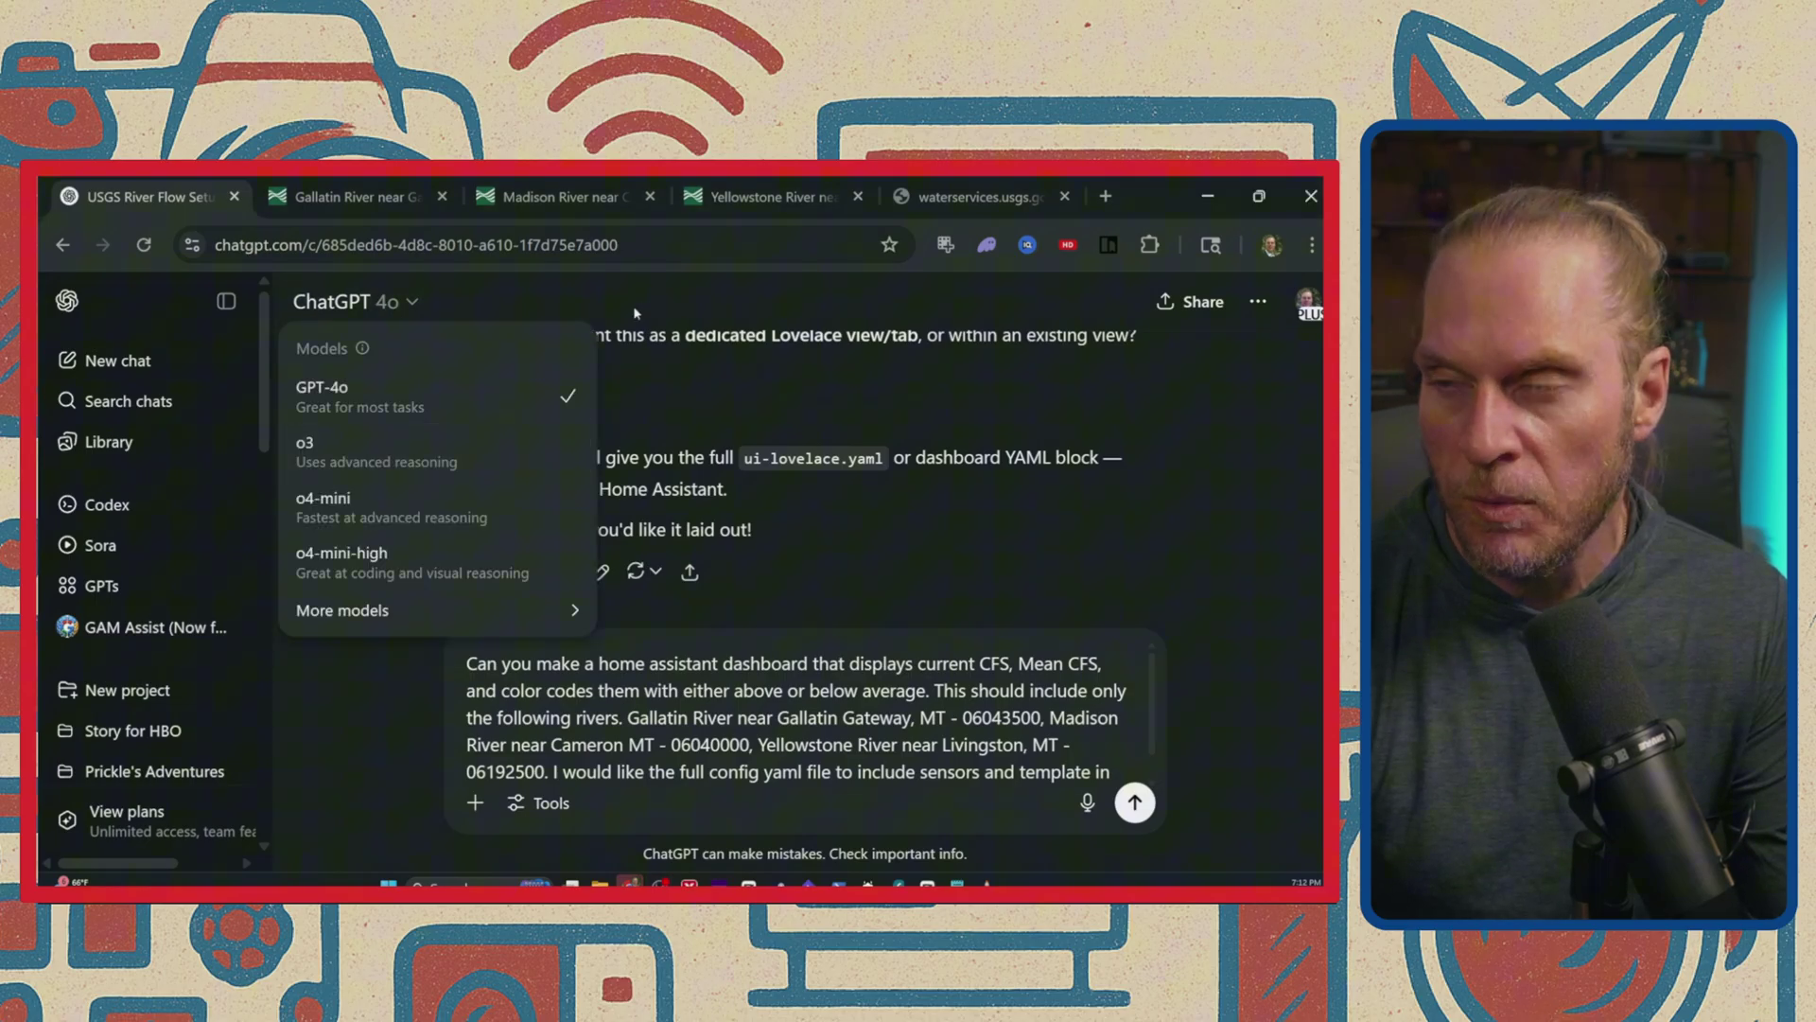
pyautogui.click(671, 677)
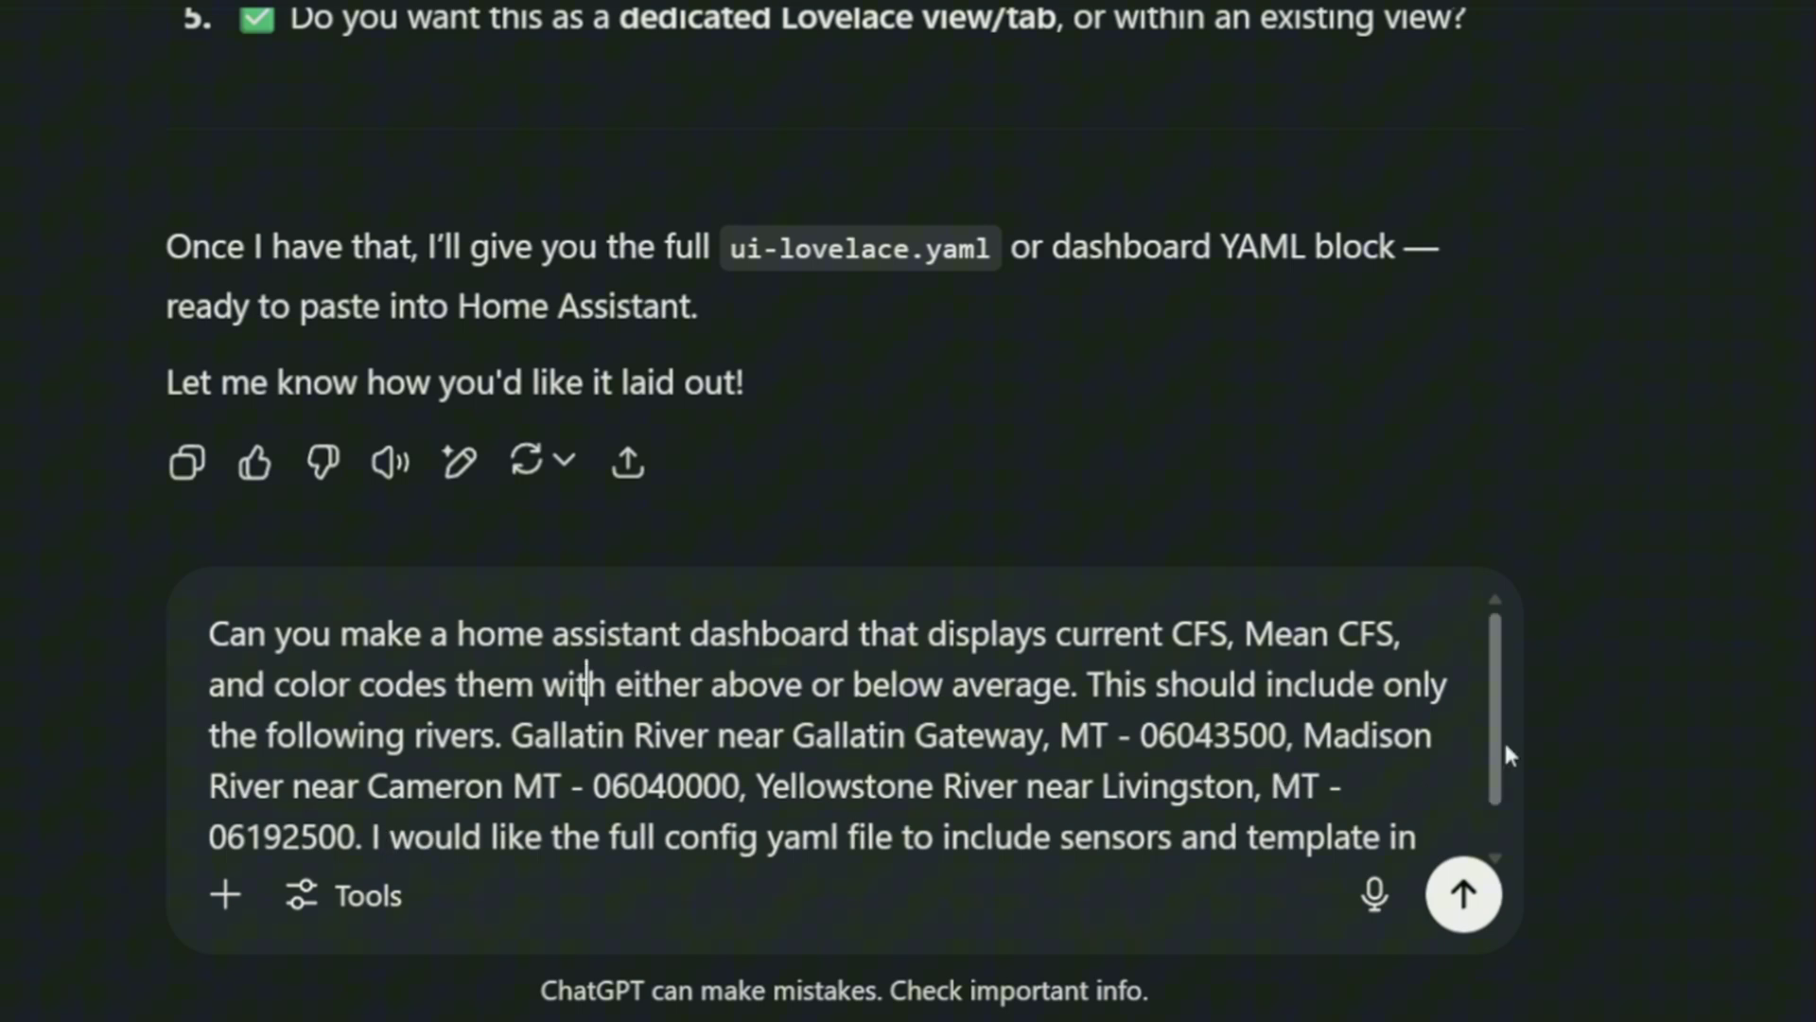
pyautogui.moveTo(1501, 730); pyautogui.dragTo(1502, 775)
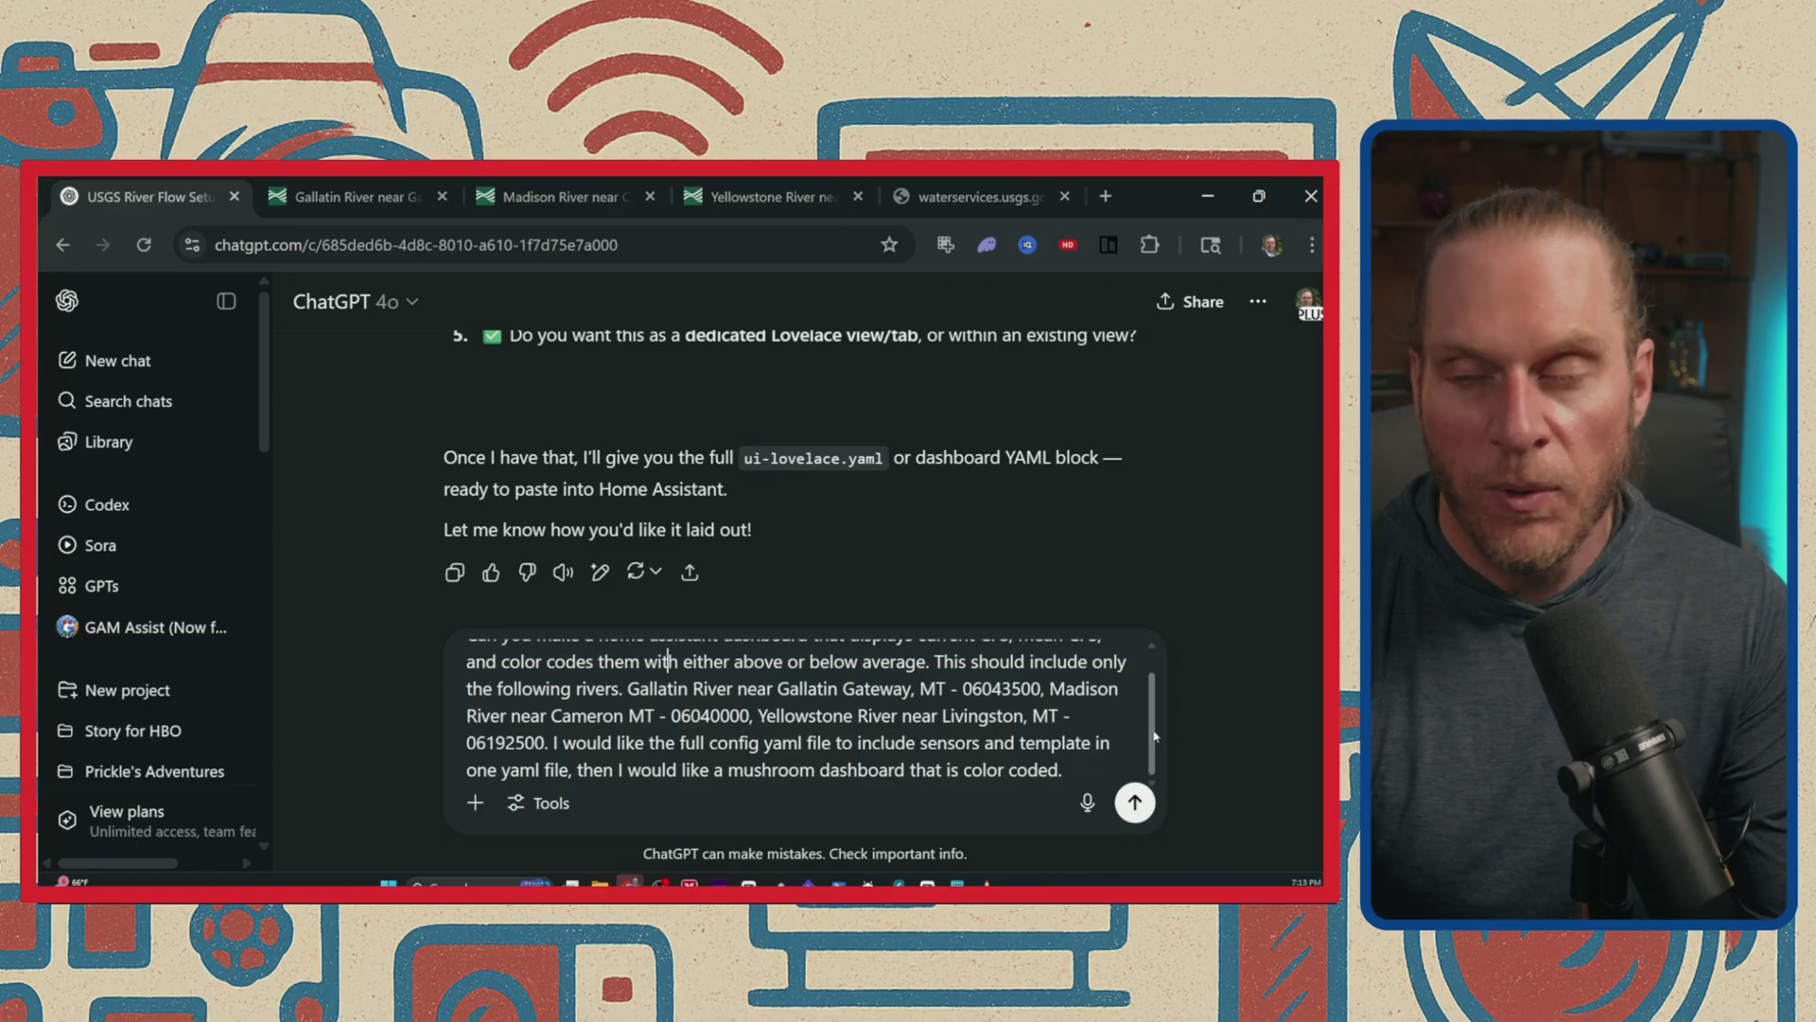
pyautogui.scroll(1, 1490, 813)
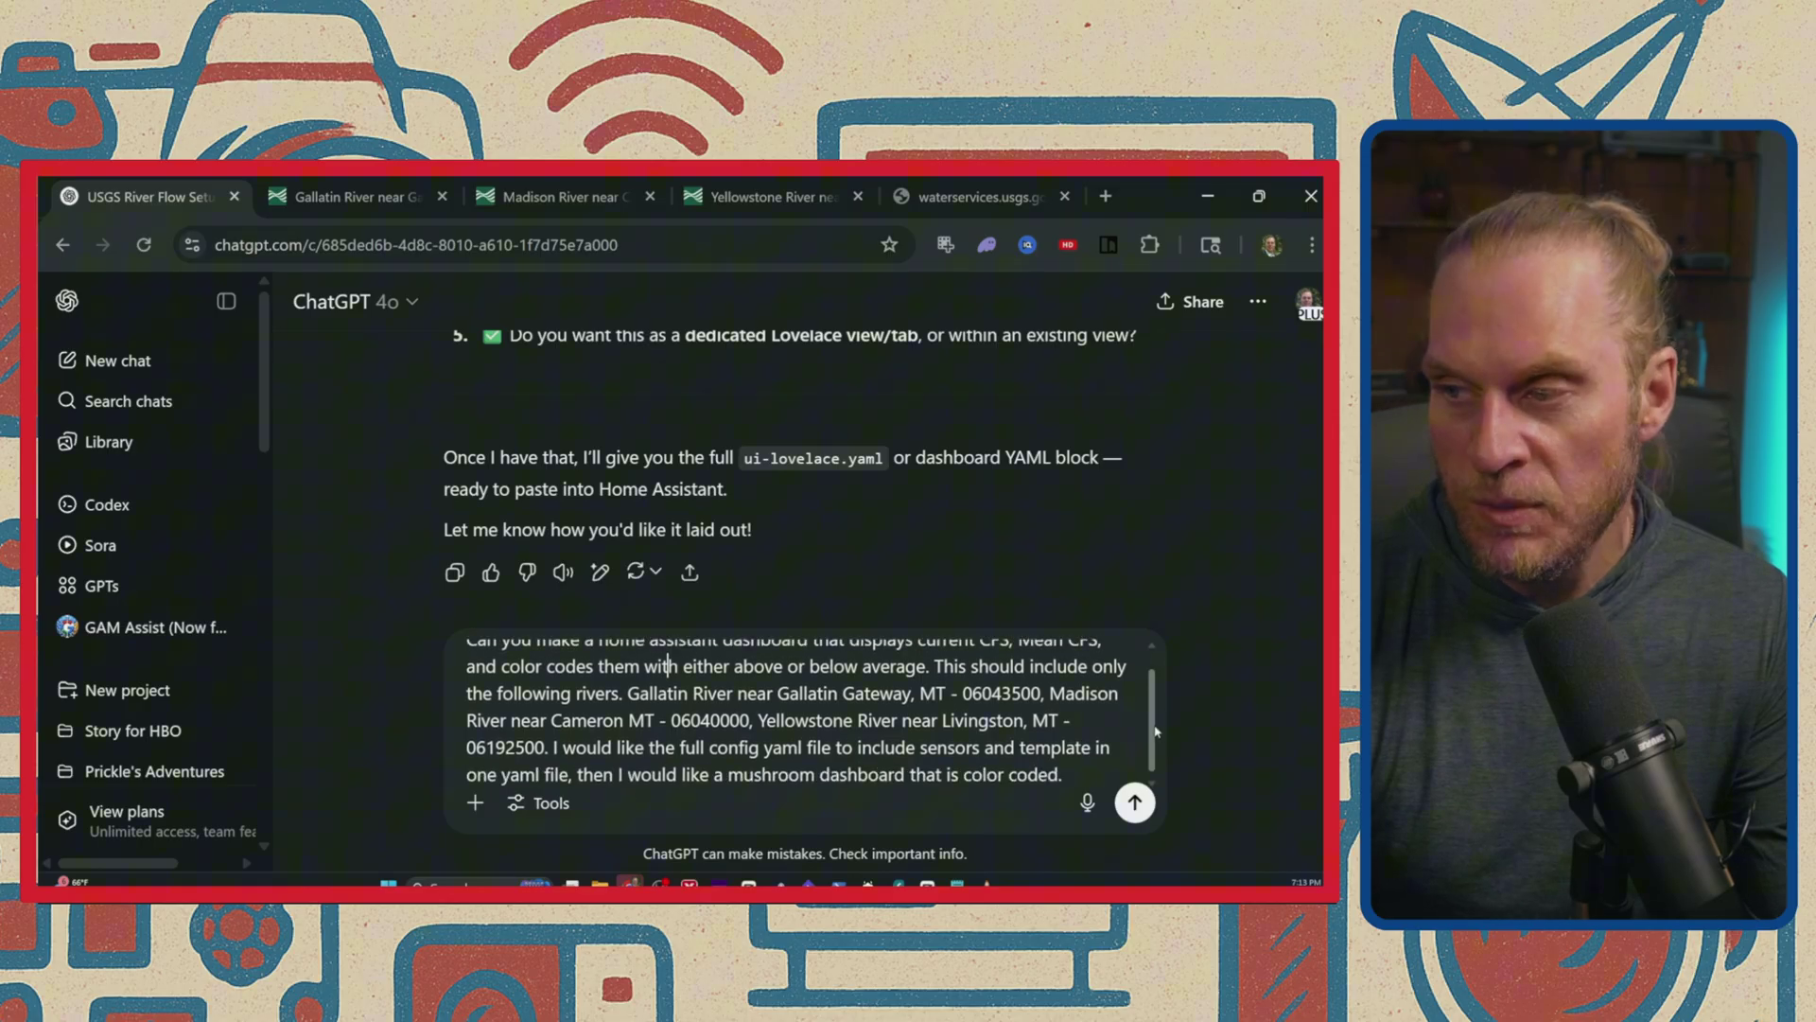
pyautogui.scroll(-1, 1490, 813)
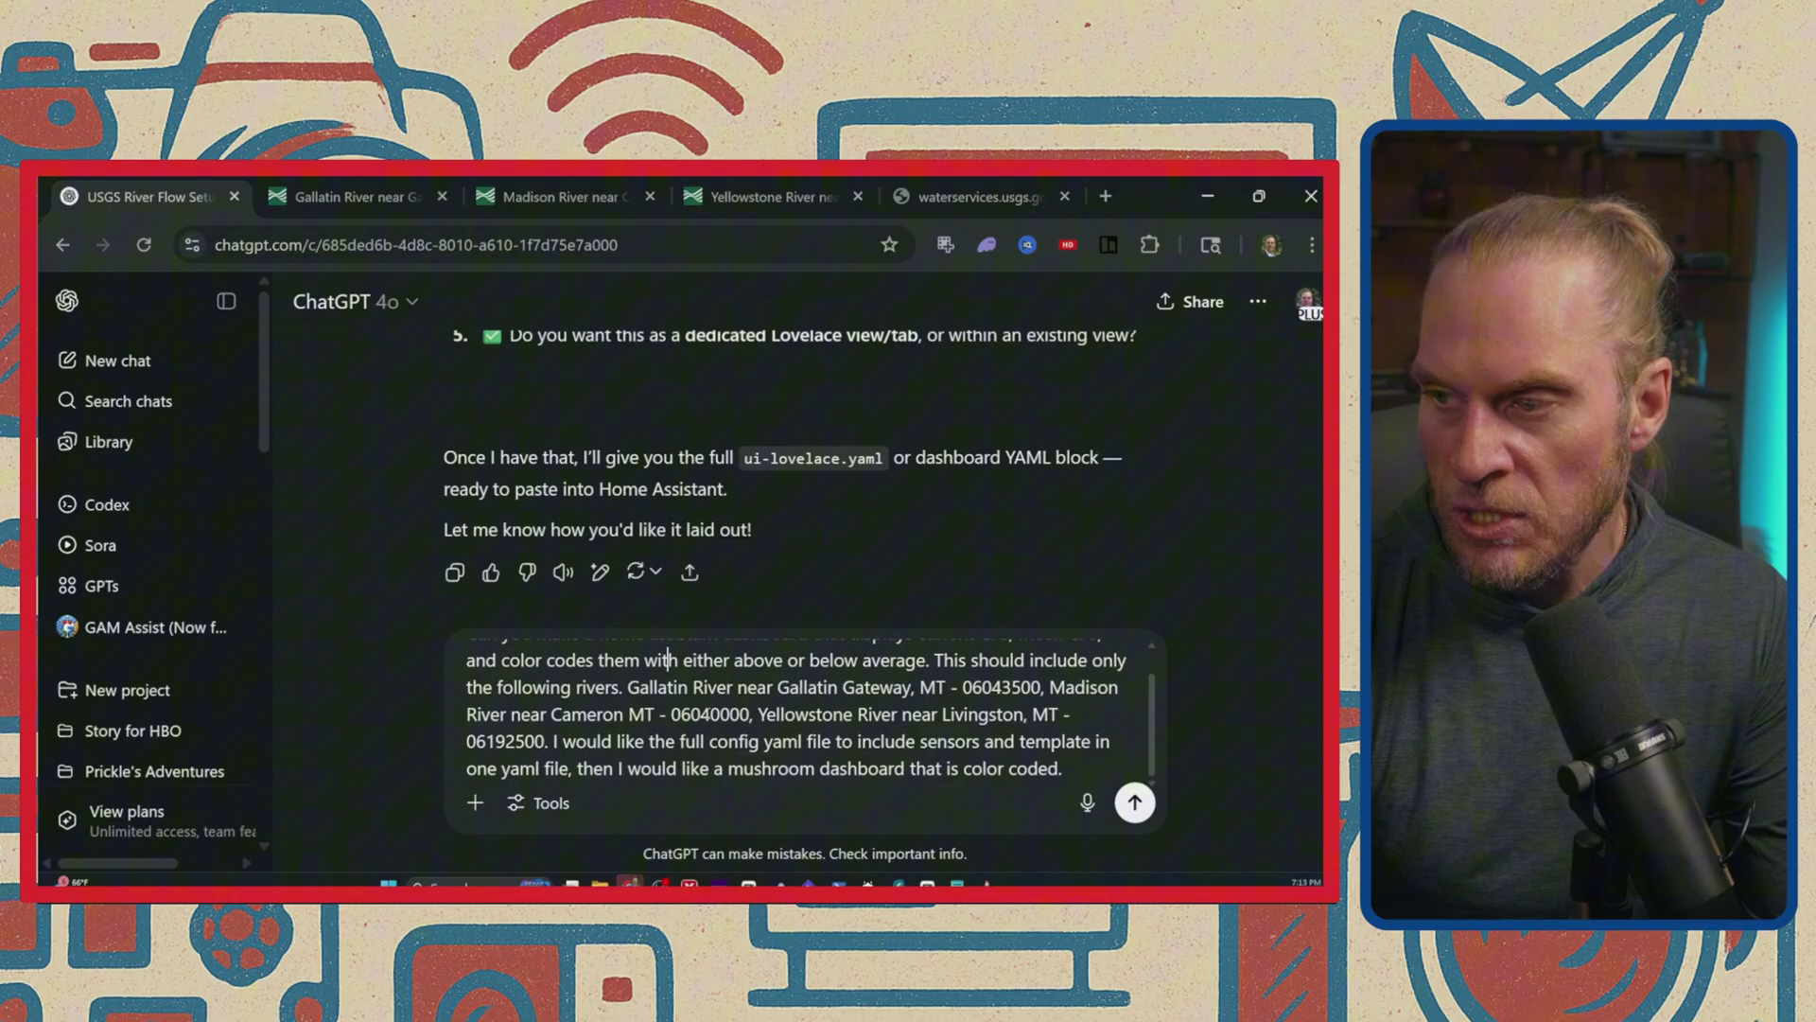
pyautogui.click(350, 196)
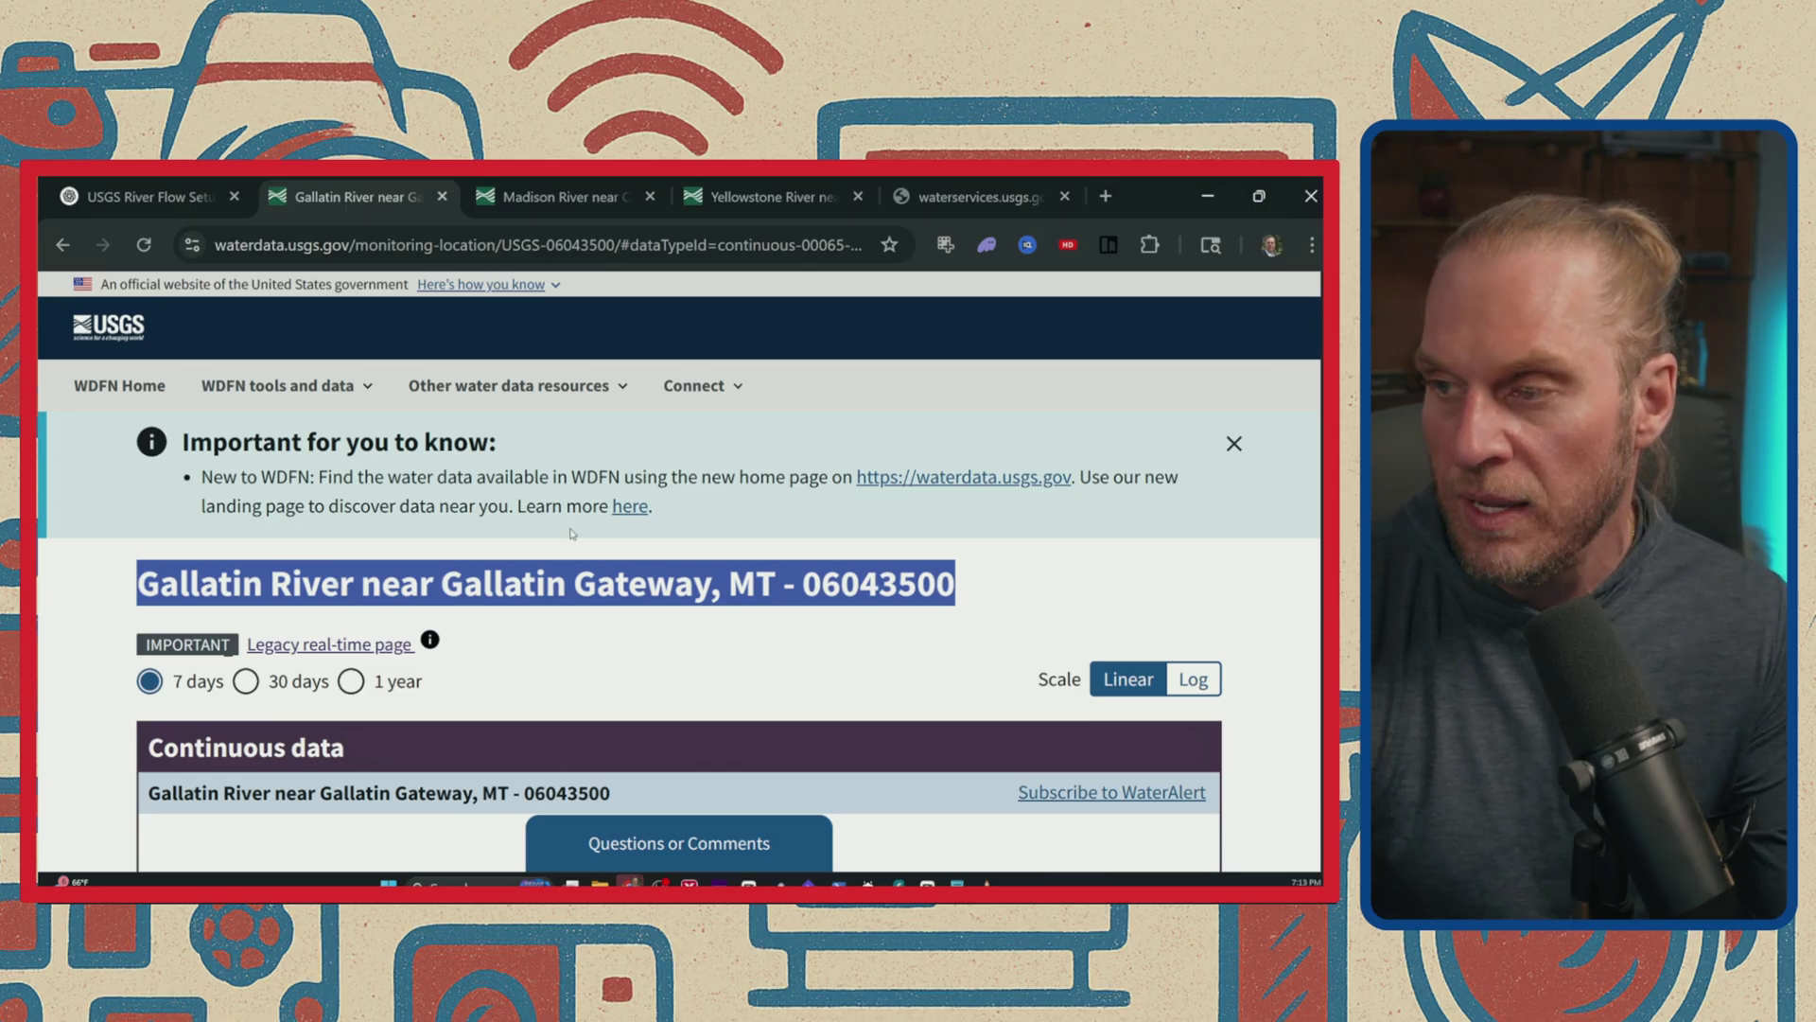
# - Select the Gallatin site number 06043500 and compare the Gallatin and Madison River USGS pages
pyautogui.click(925, 579)
pyautogui.moveTo(952, 583); pyautogui.dragTo(820, 584)
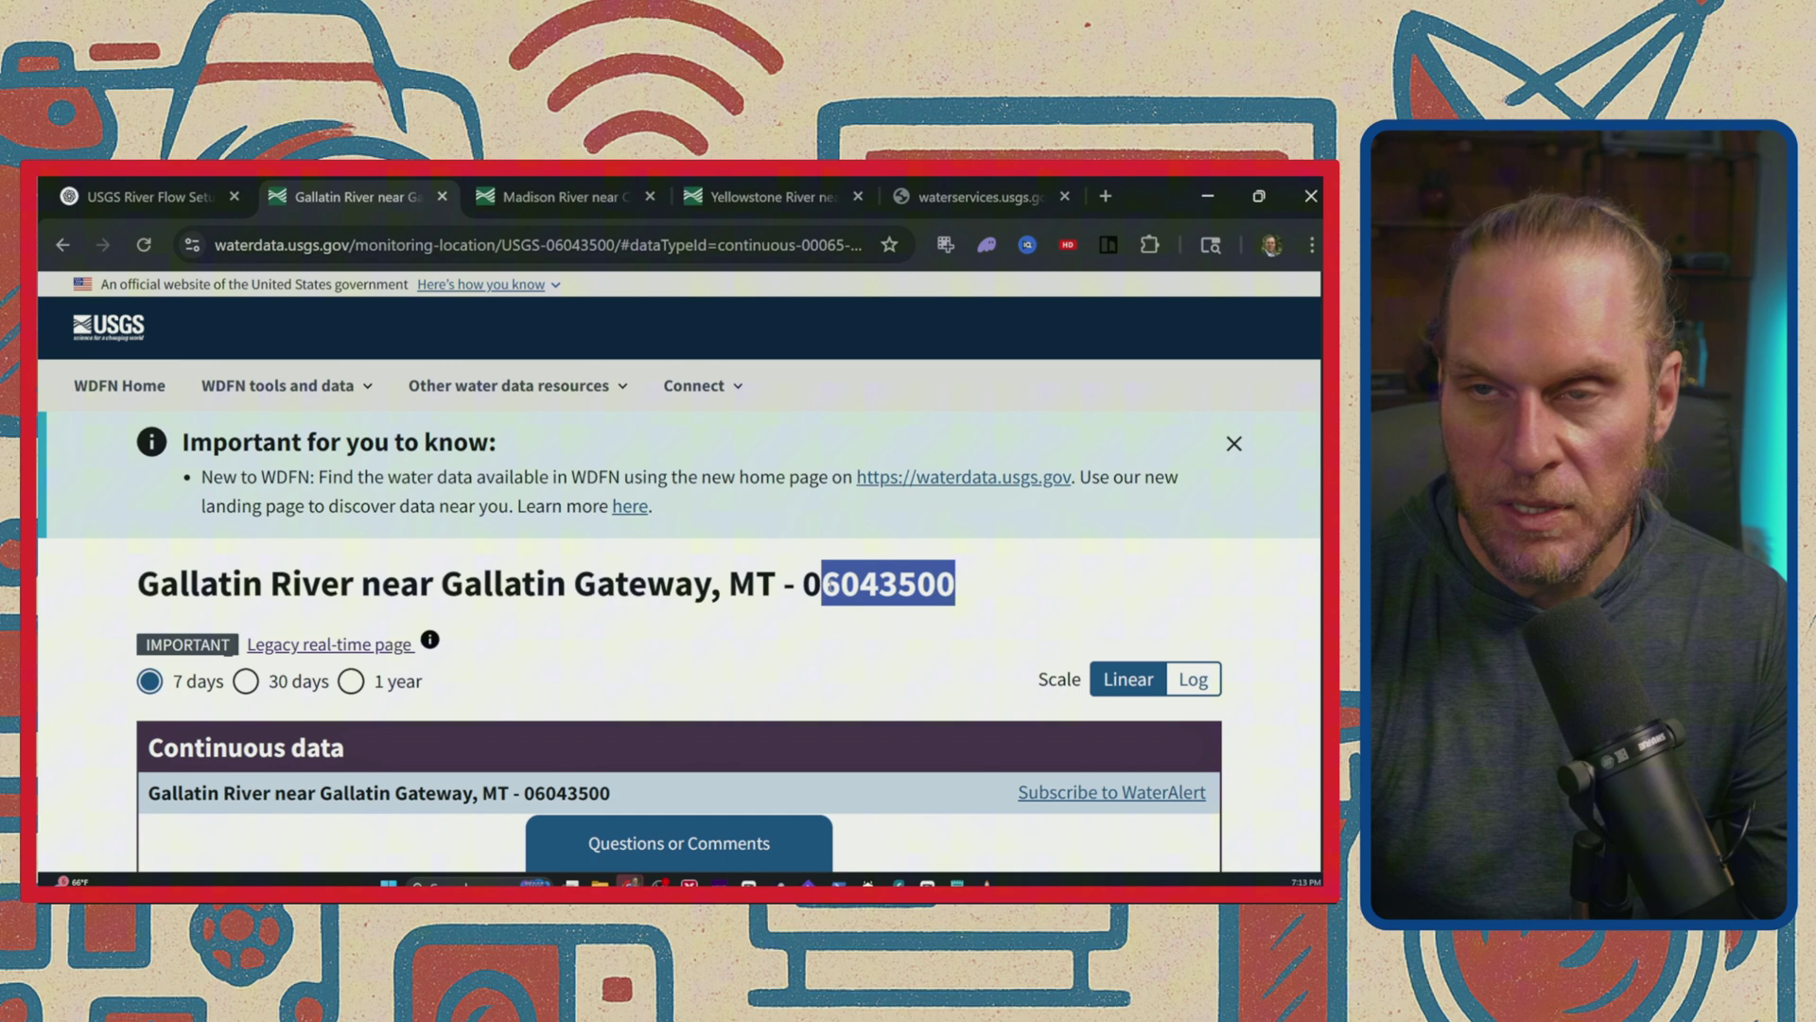
pyautogui.hotkey('ctrl', 'Tab')
pyautogui.scroll(1, 717, 406)
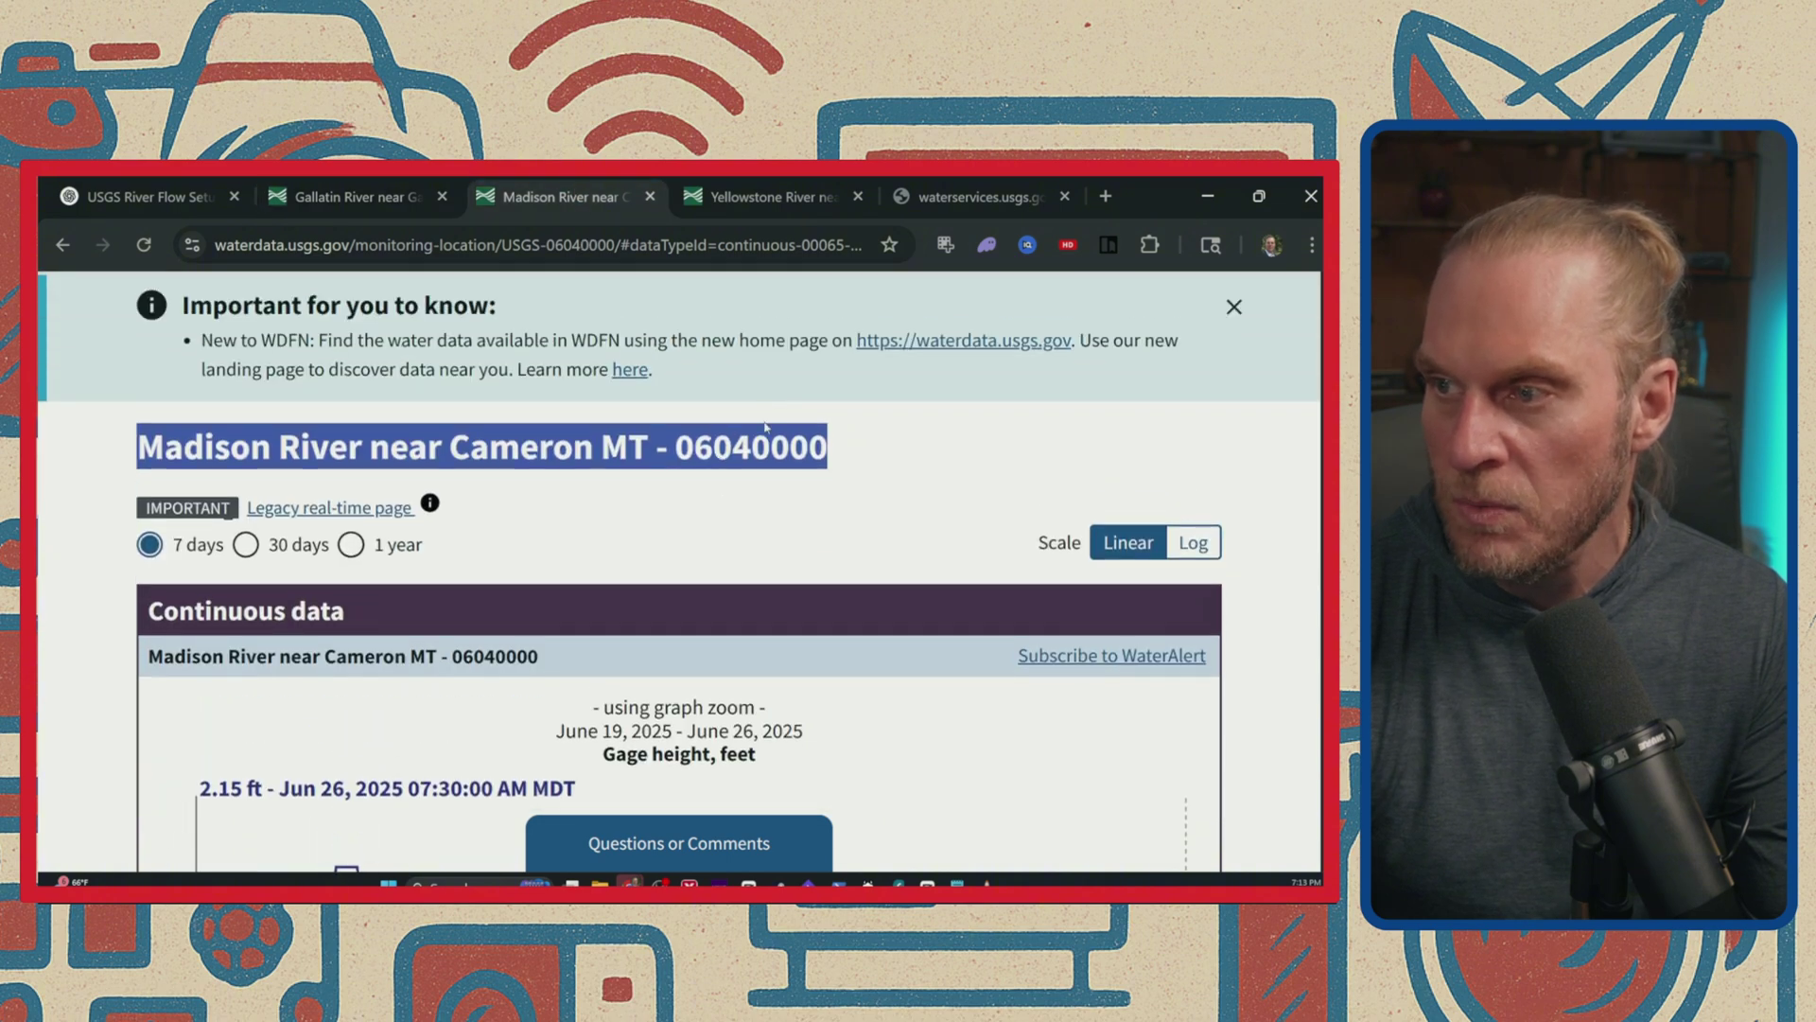
pyautogui.hotkey('ctrl', 'shift', 'Tab')
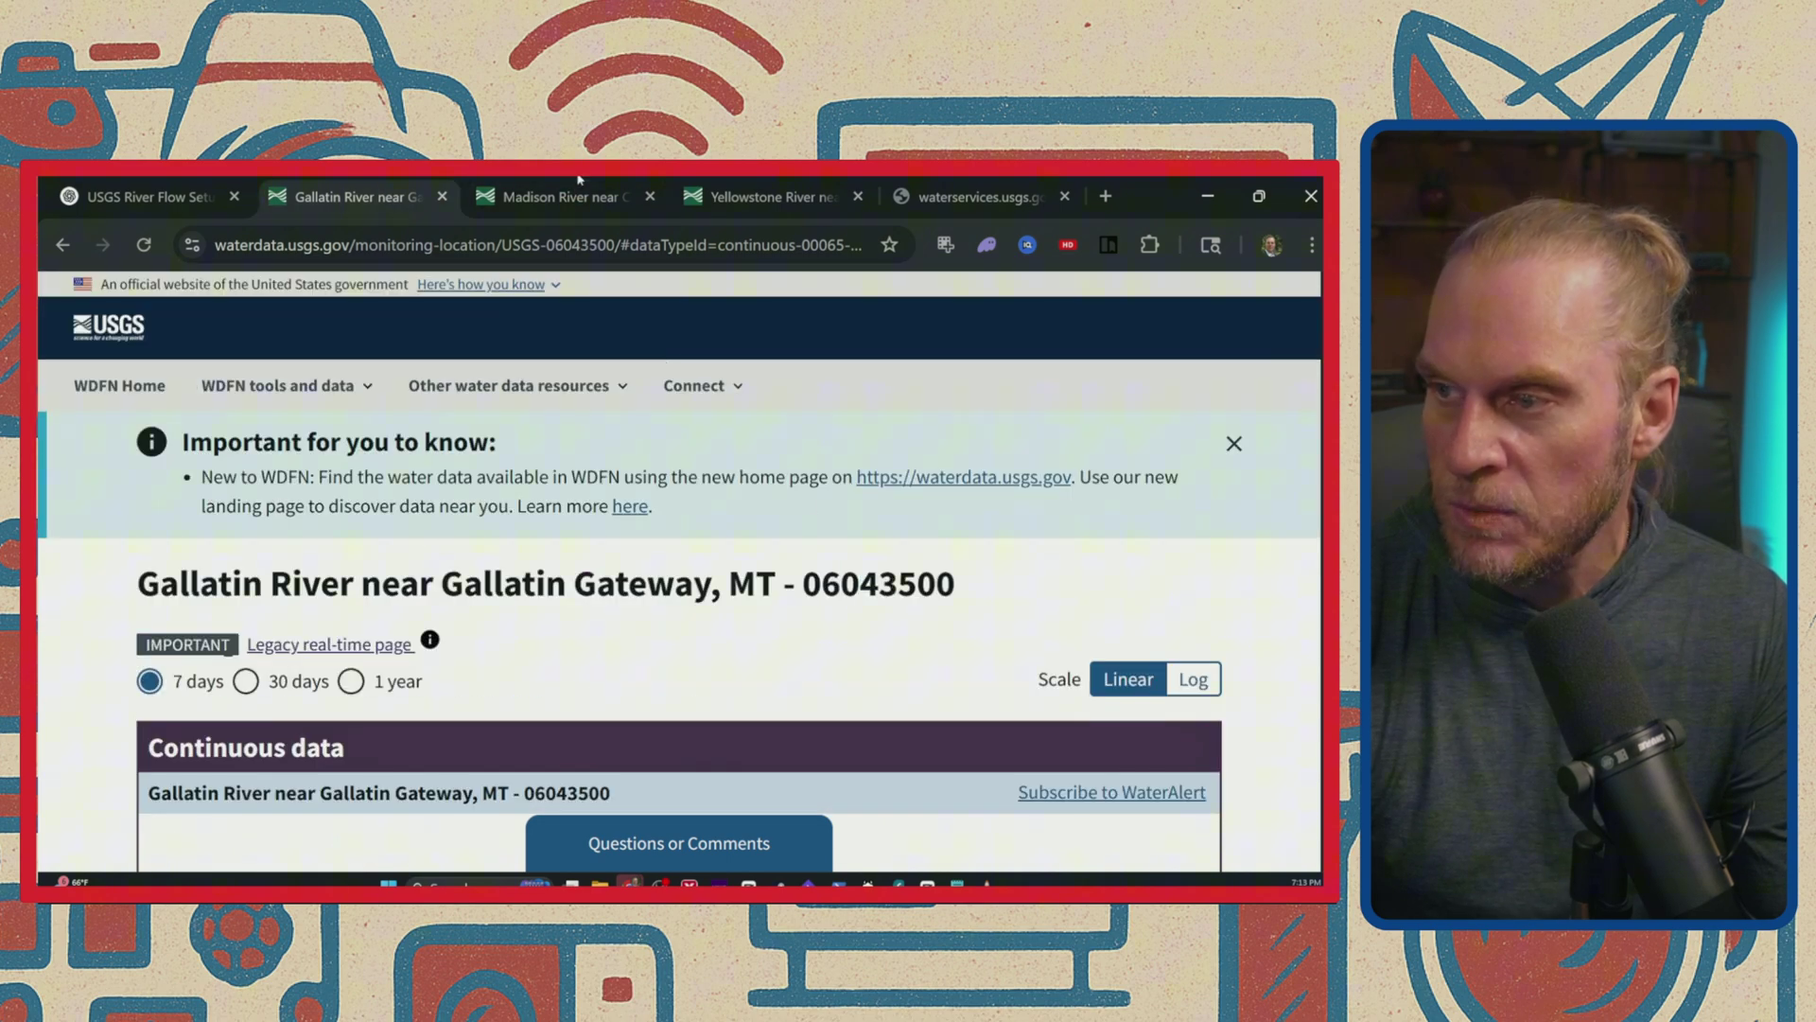
pyautogui.click(558, 196)
pyautogui.scroll(1, 562, 511)
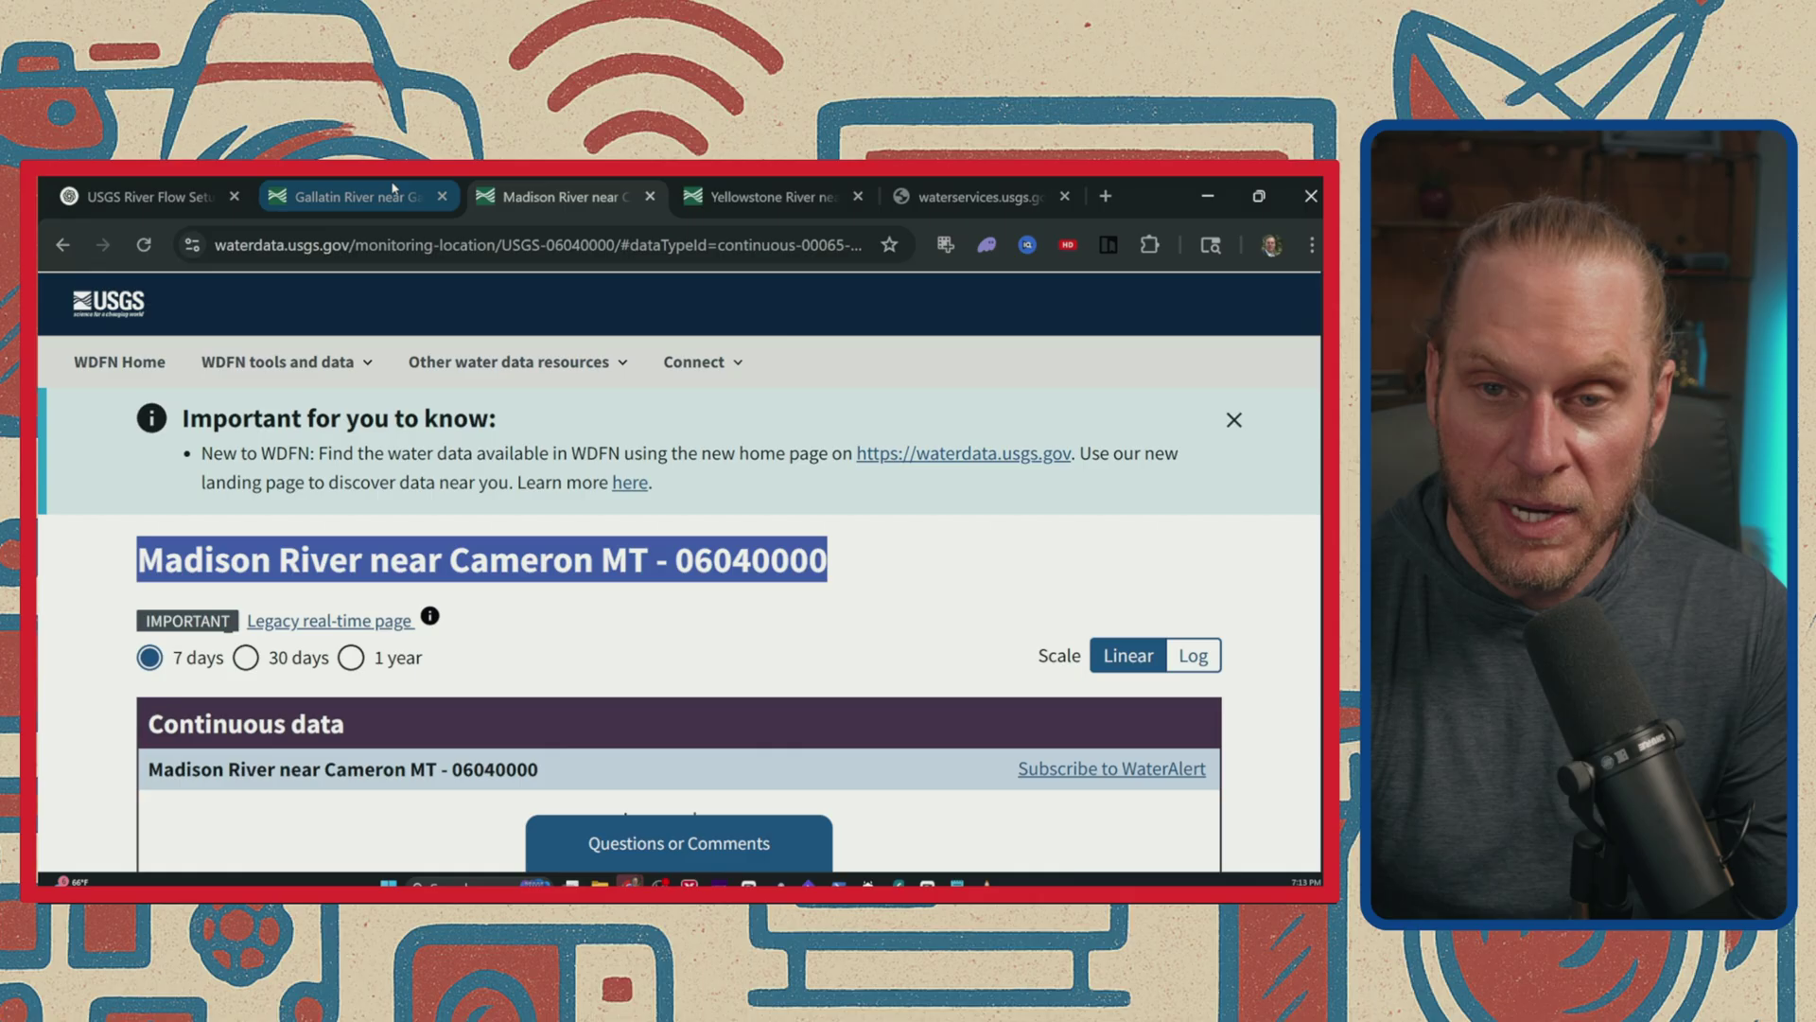
pyautogui.click(416, 190)
# - Send the drafted river dashboard YAML request in ChatGPT
pyautogui.click(206, 187)
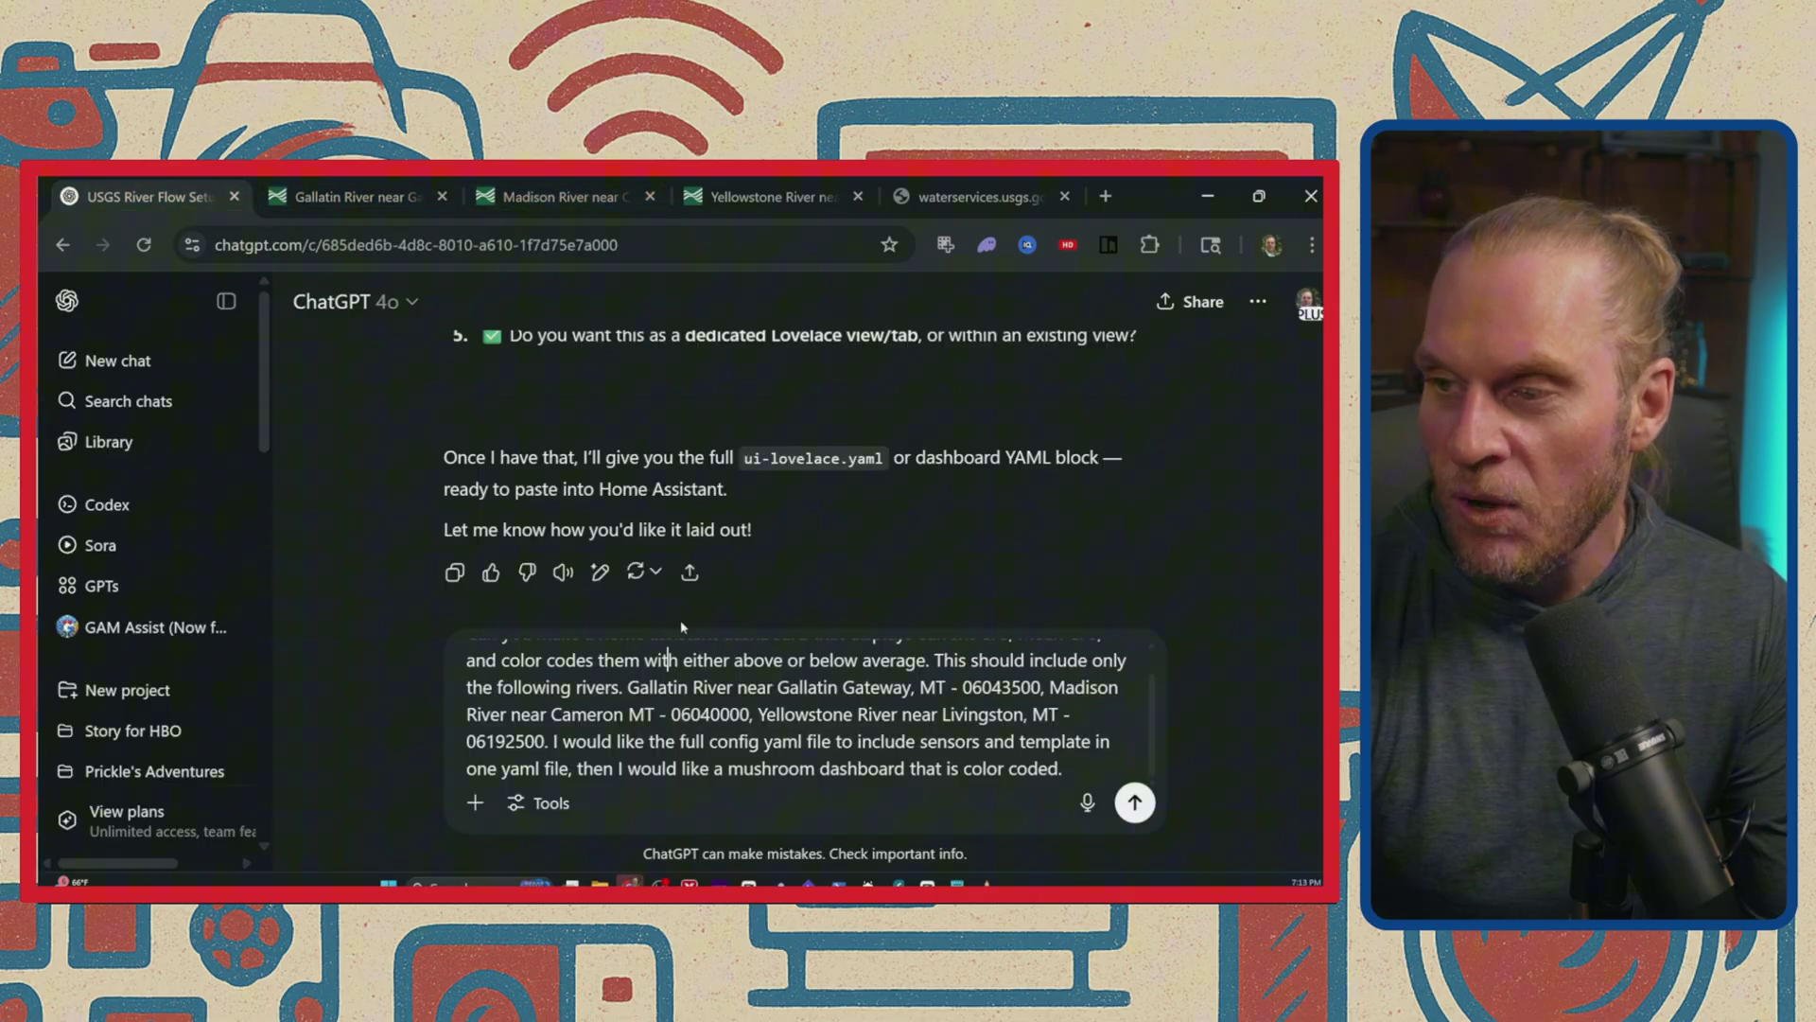
pyautogui.scroll(-1, 1132, 629)
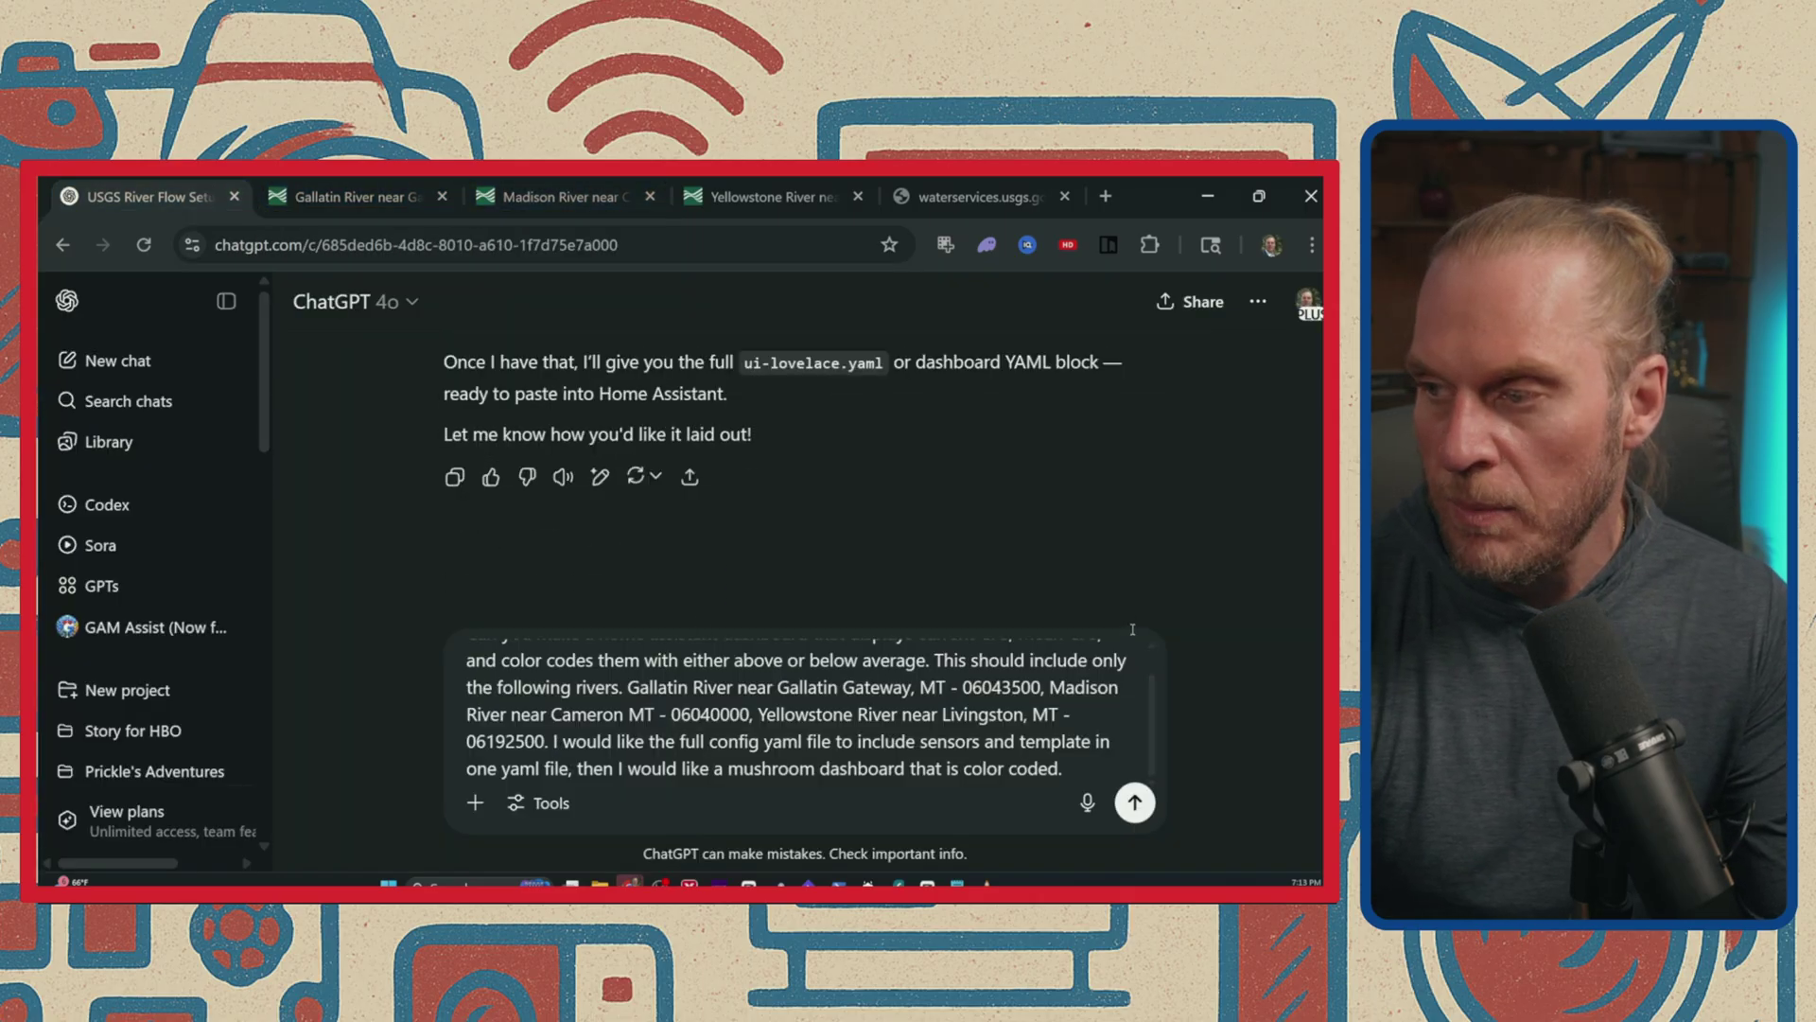
pyautogui.click(1136, 802)
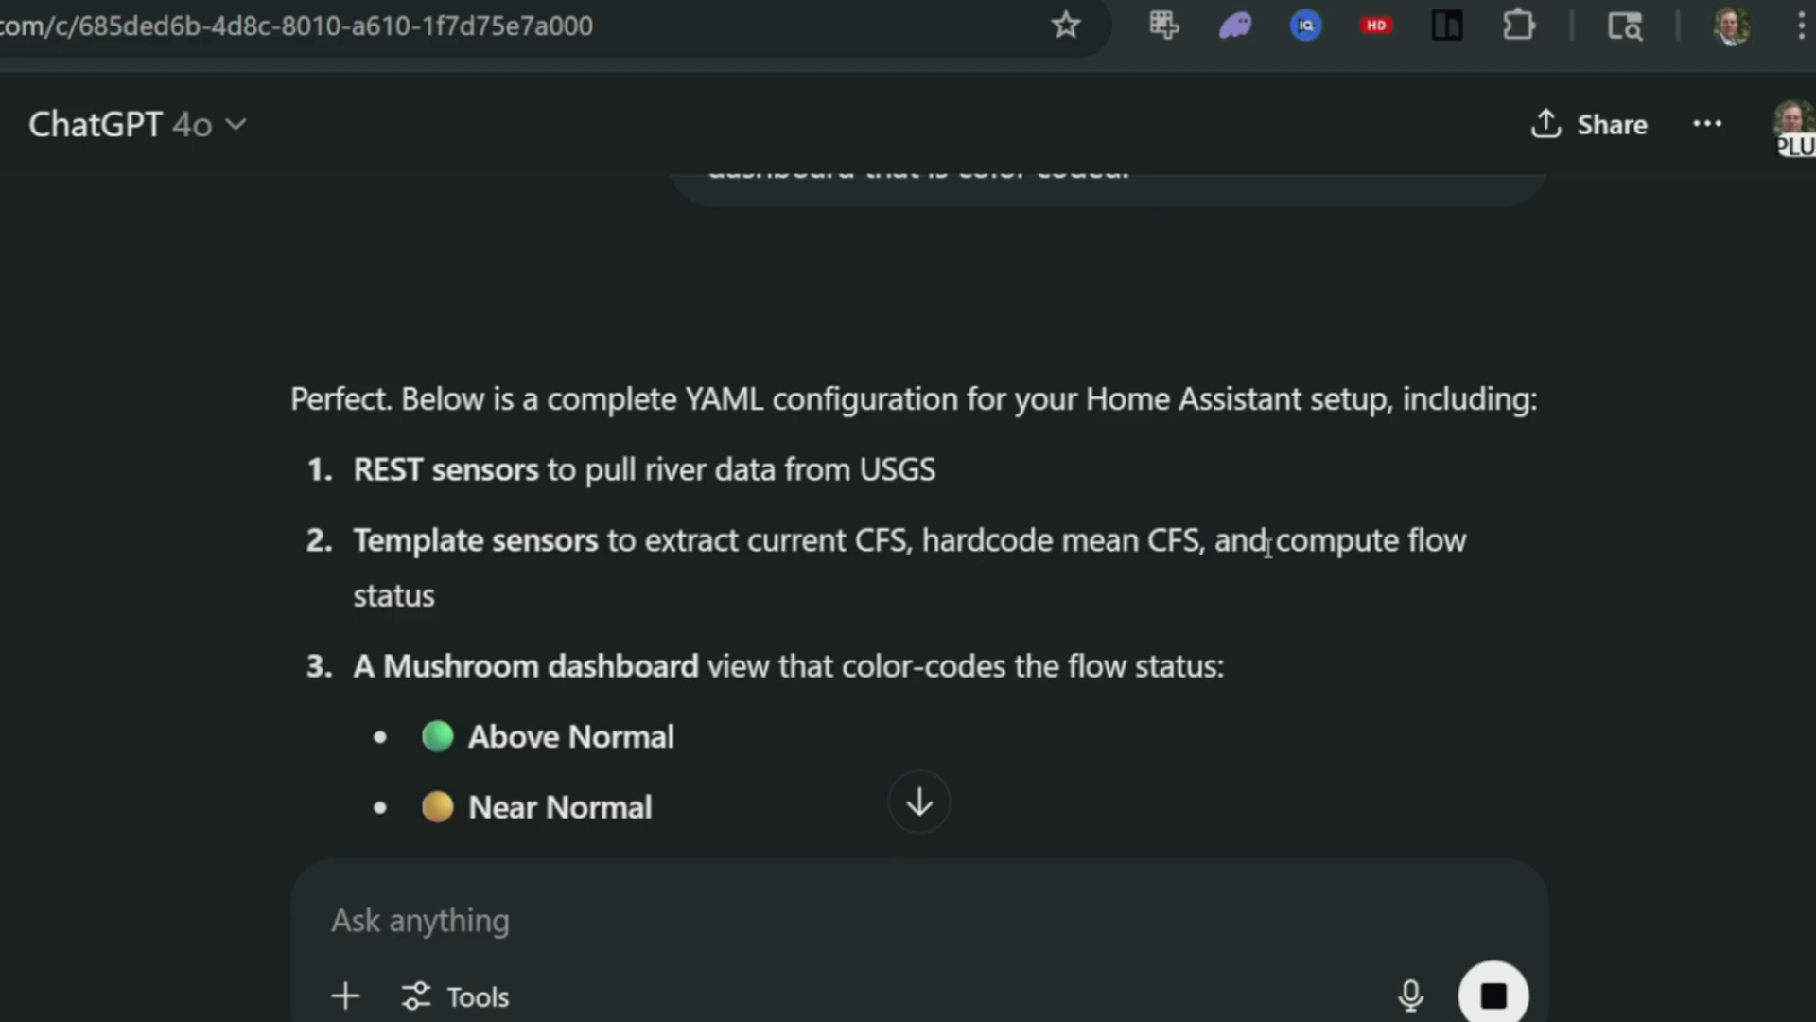
# - Read the reply, highlighting the flow-status computation, hardcoded mean CFS and Above Normal label
pyautogui.moveTo(452, 608); pyautogui.dragTo(1339, 531)
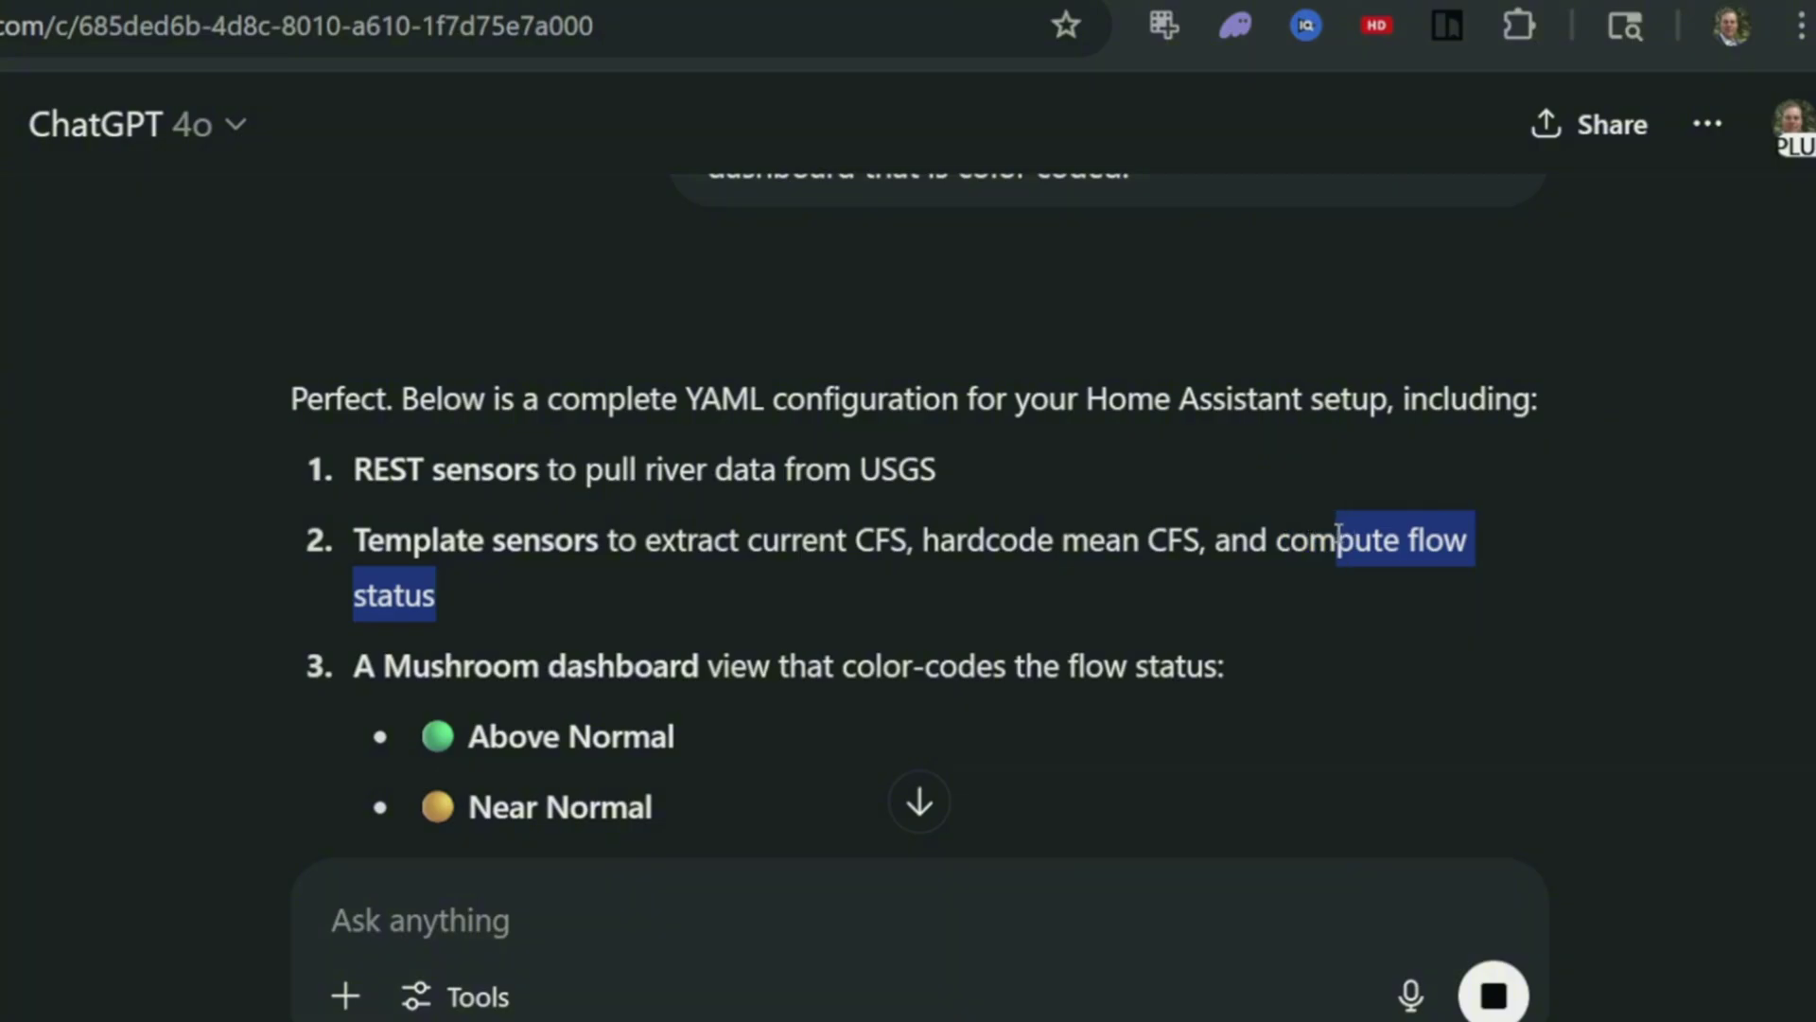
pyautogui.click(931, 541)
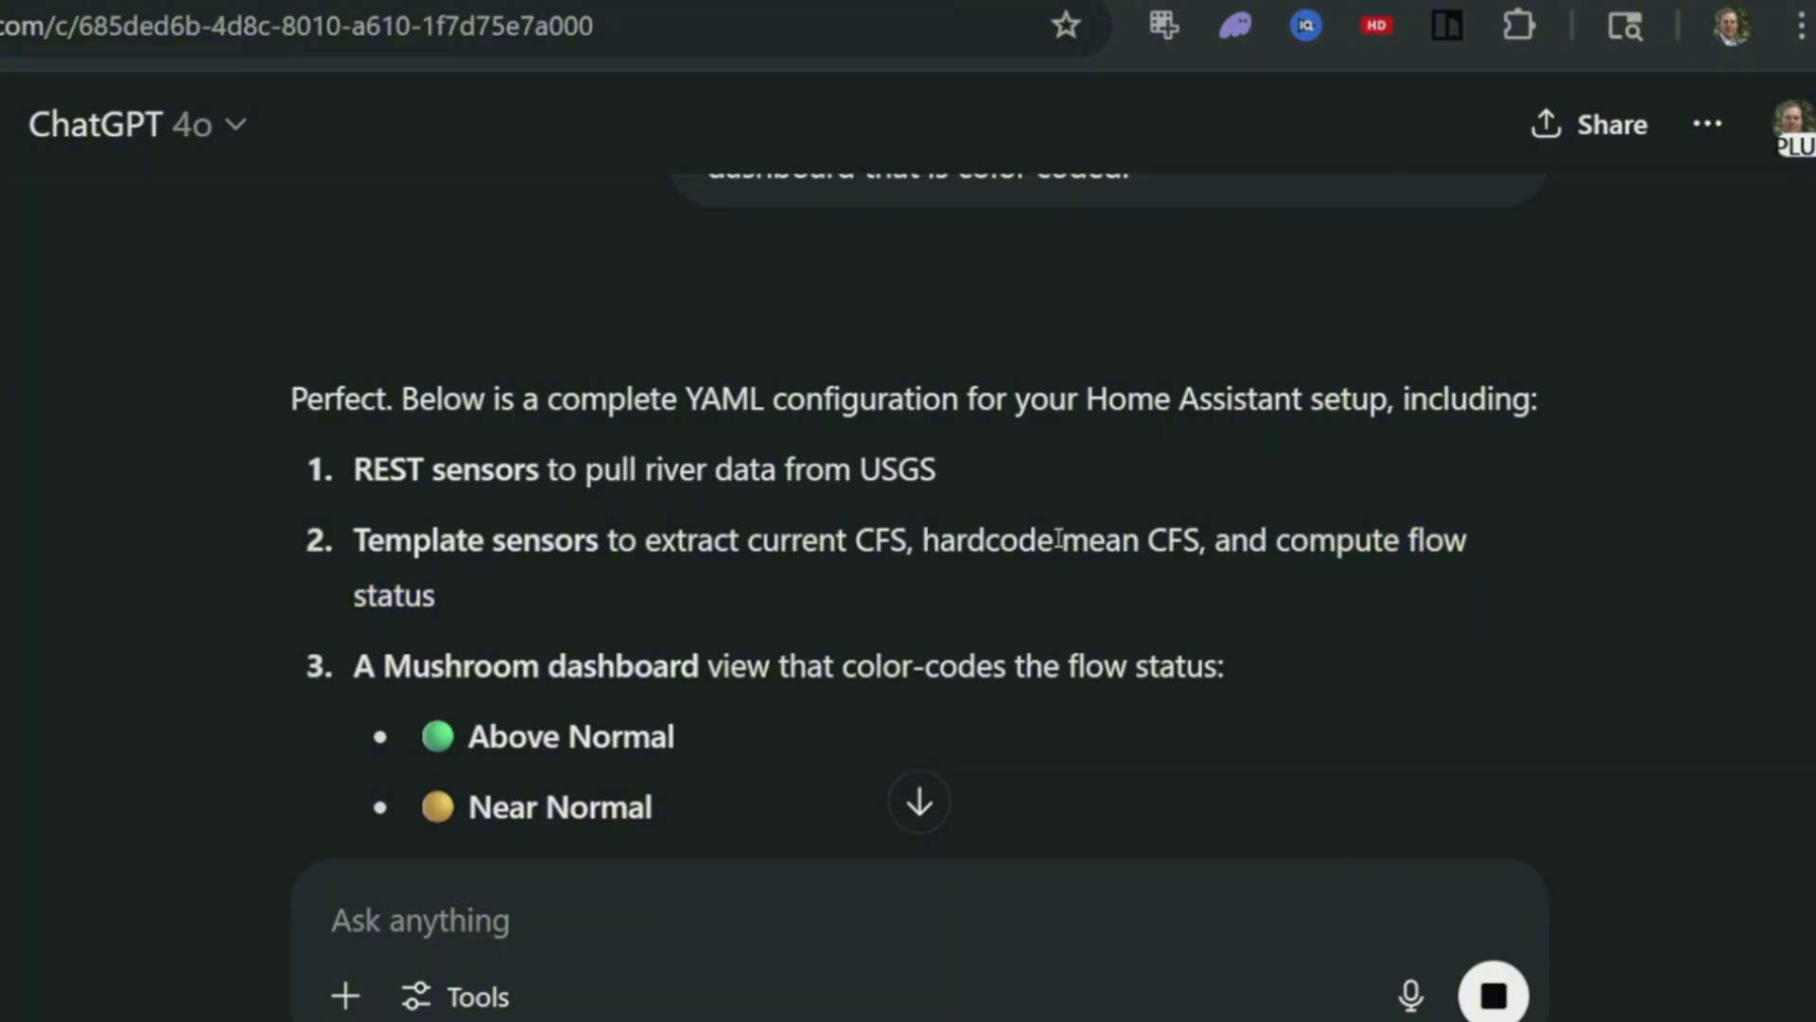
pyautogui.moveTo(1200, 535); pyautogui.dragTo(929, 532)
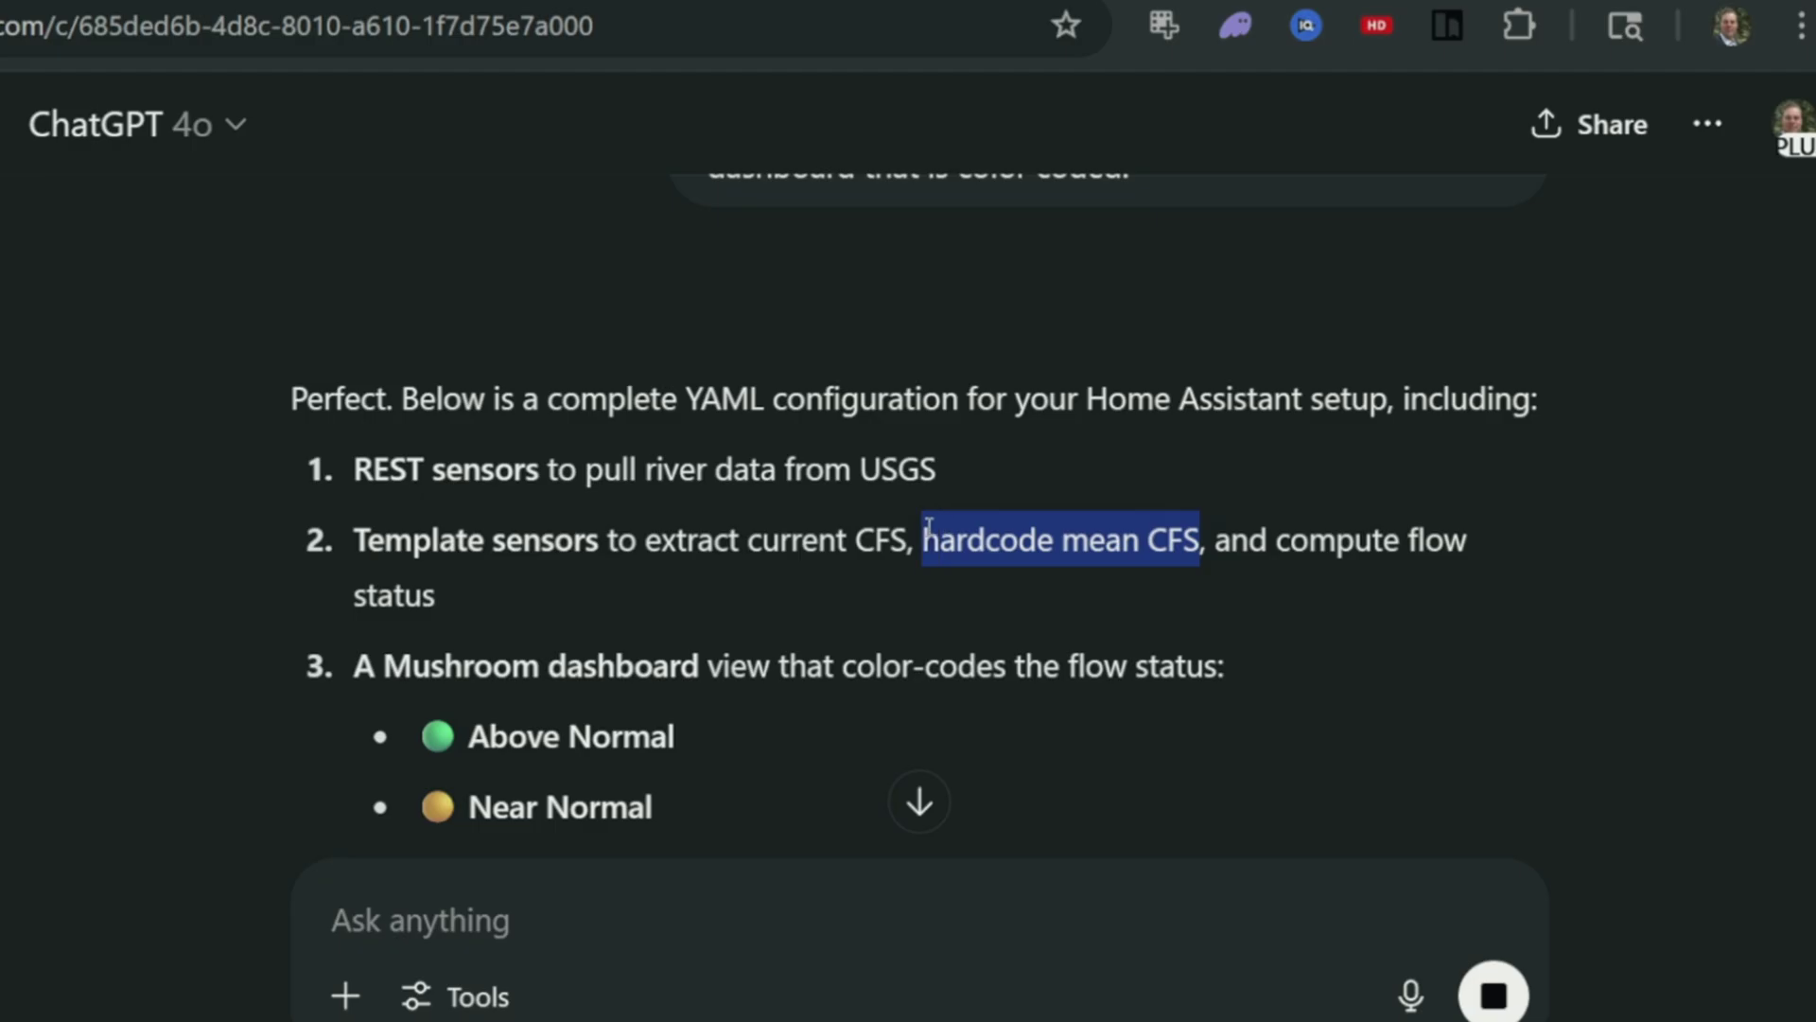
pyautogui.scroll(-2, 1291, 556)
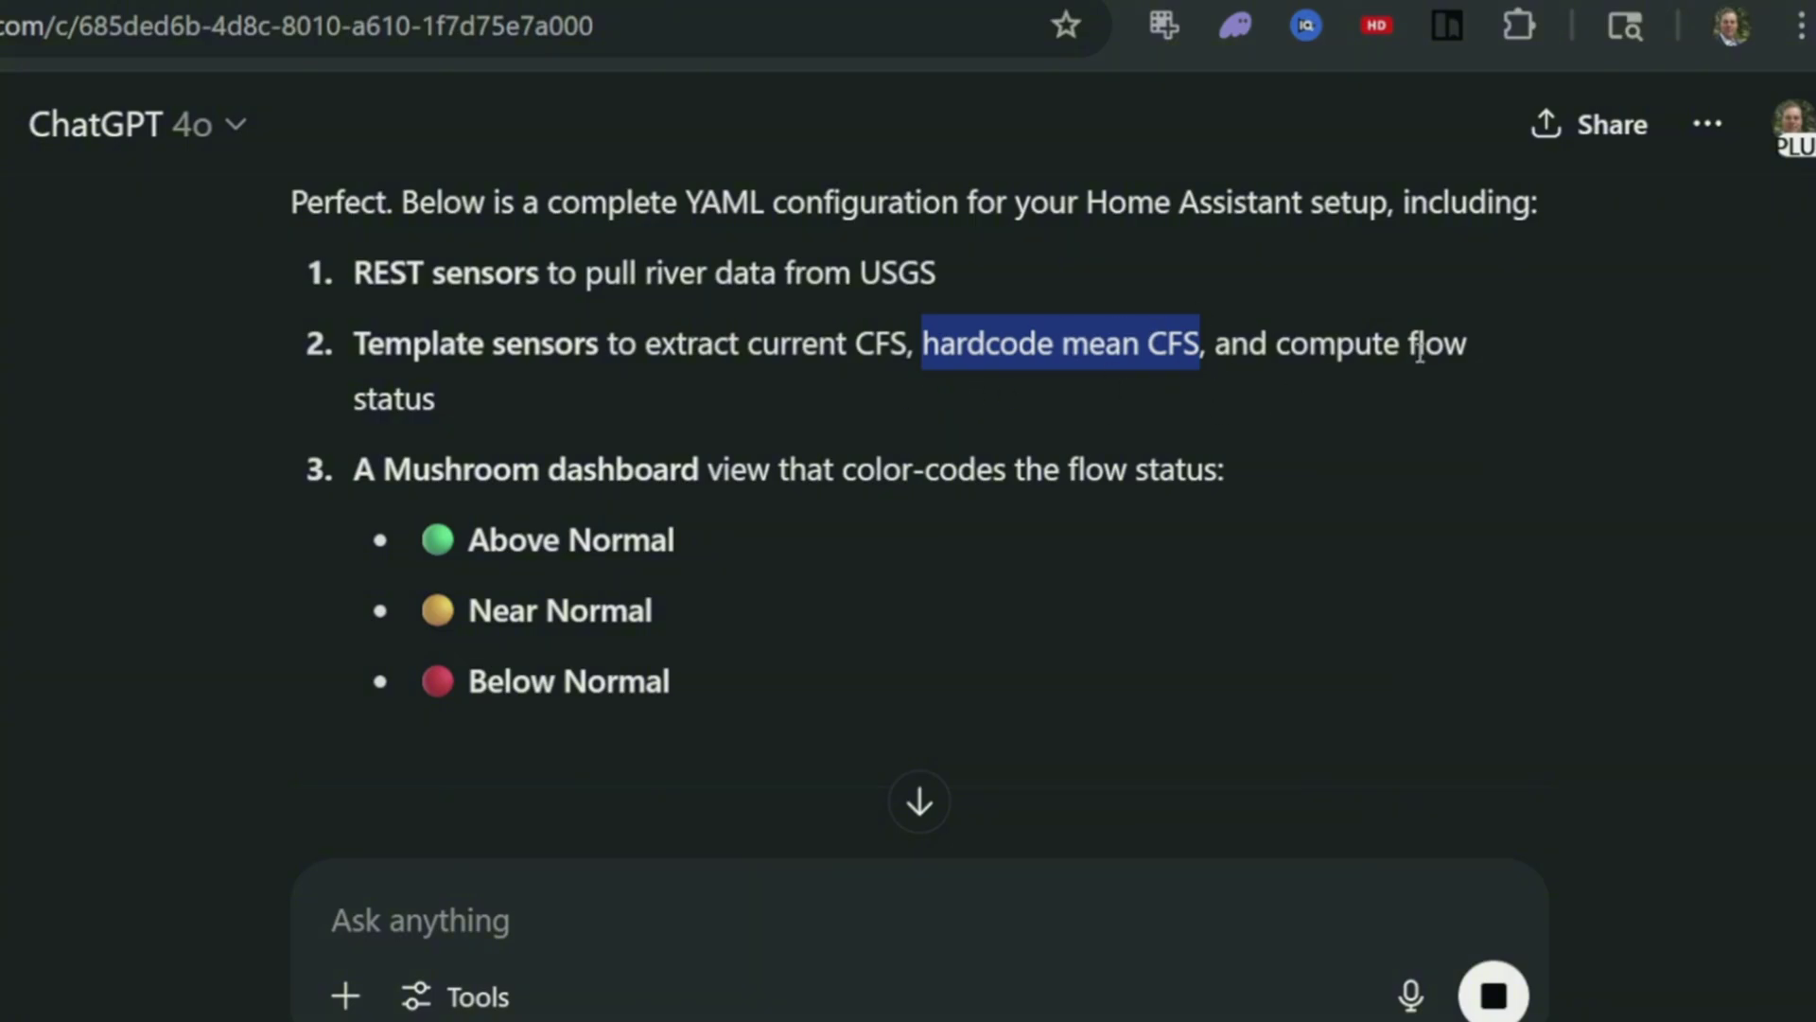
pyautogui.scroll(-2, 529, 562)
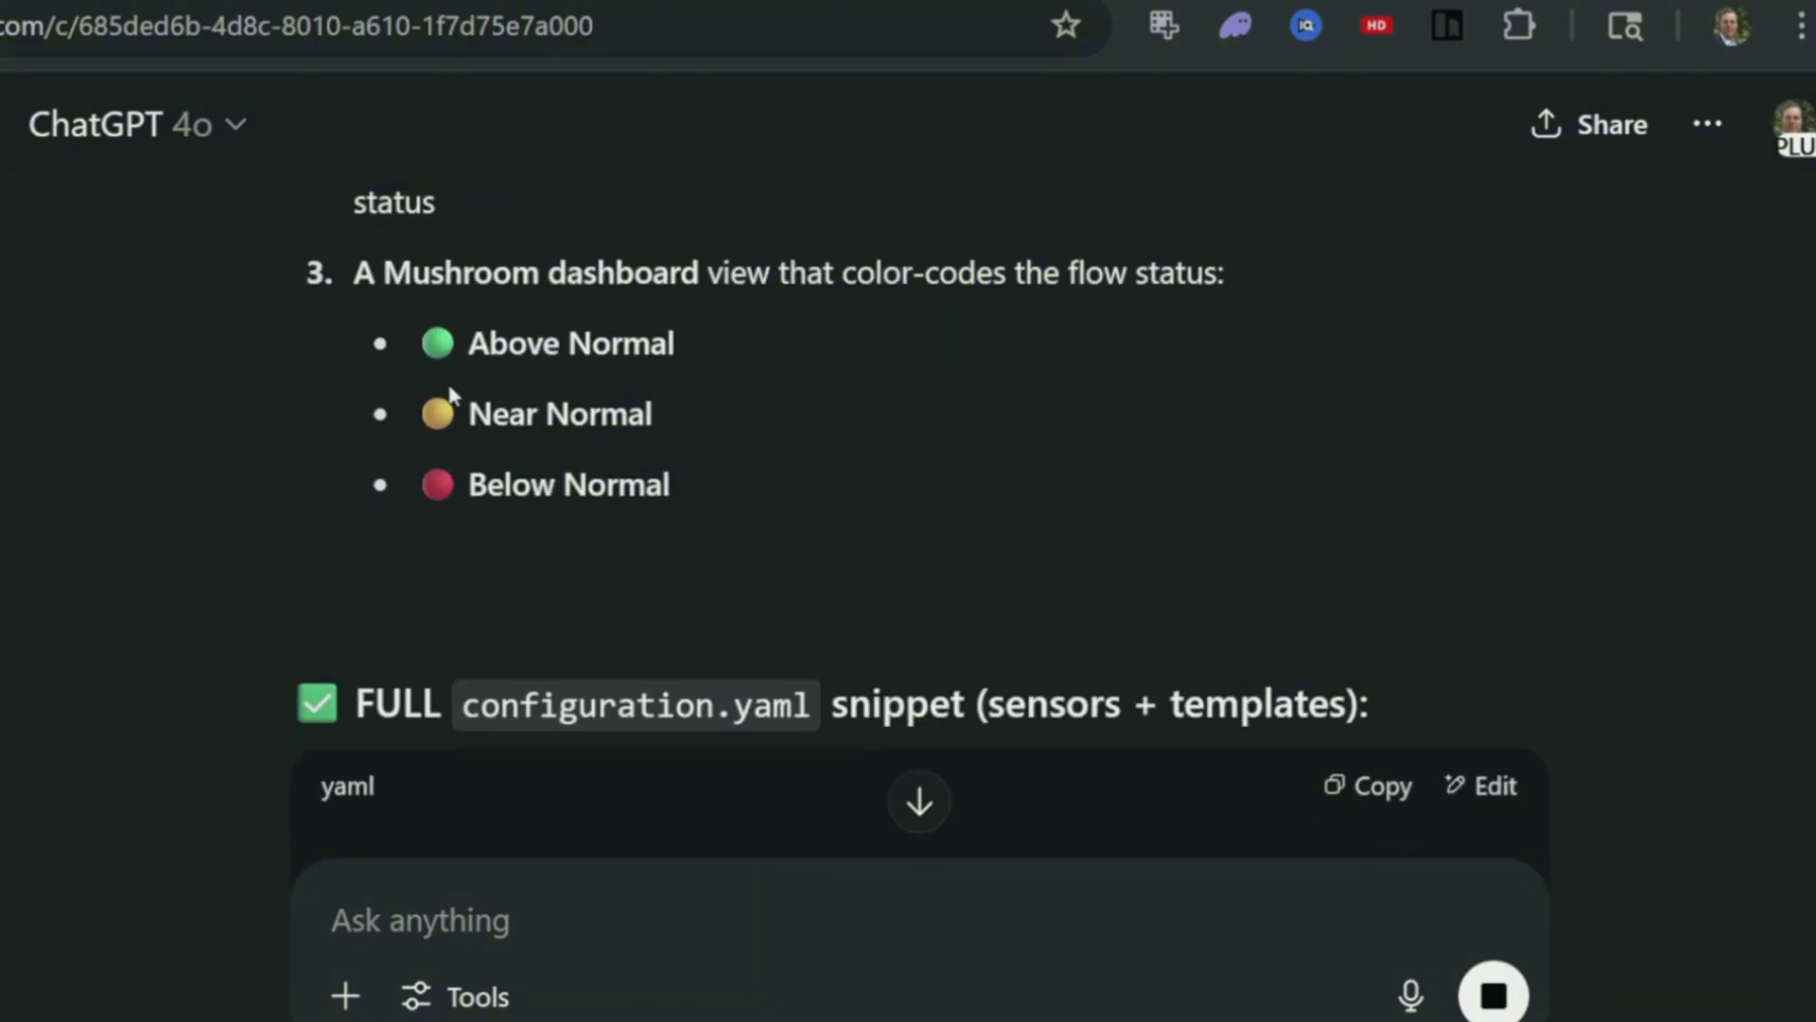
pyautogui.scroll(2, 455, 398)
pyautogui.doubleClick(477, 539)
pyautogui.moveTo(594, 549); pyautogui.dragTo(611, 546)
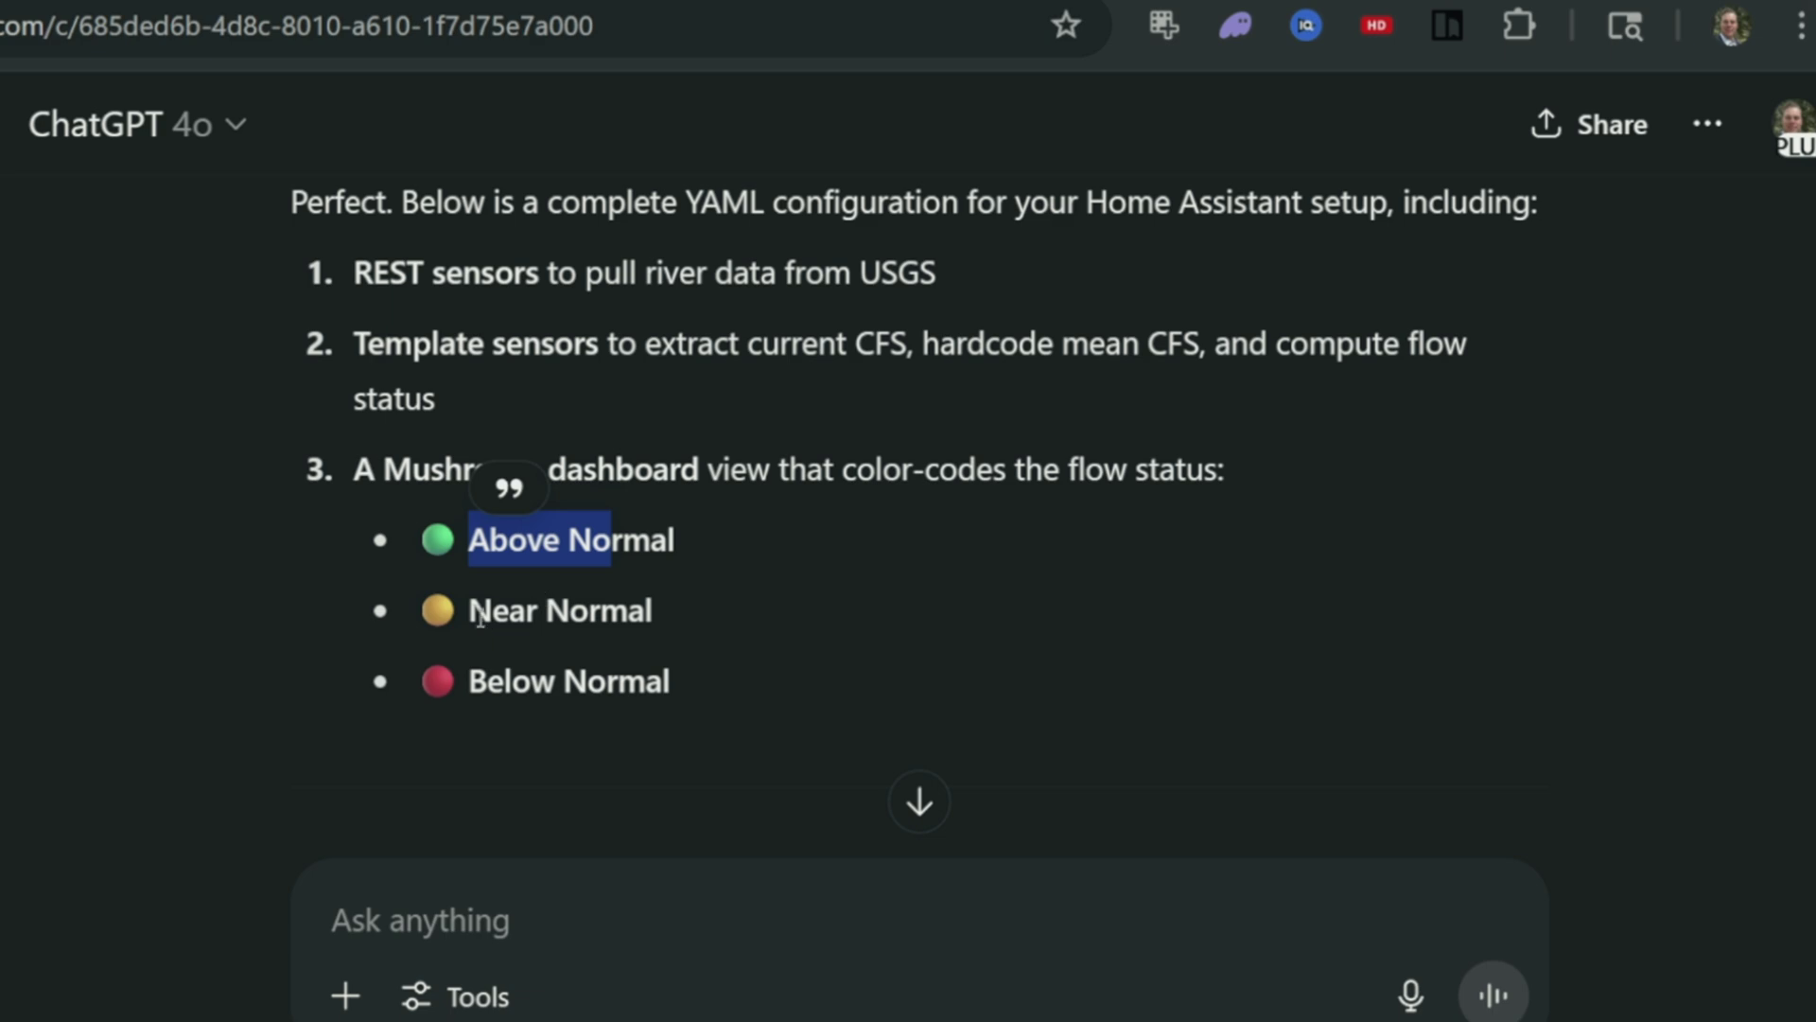
pyautogui.moveTo(481, 617); pyautogui.dragTo(689, 605)
pyautogui.scroll(-2, 481, 503)
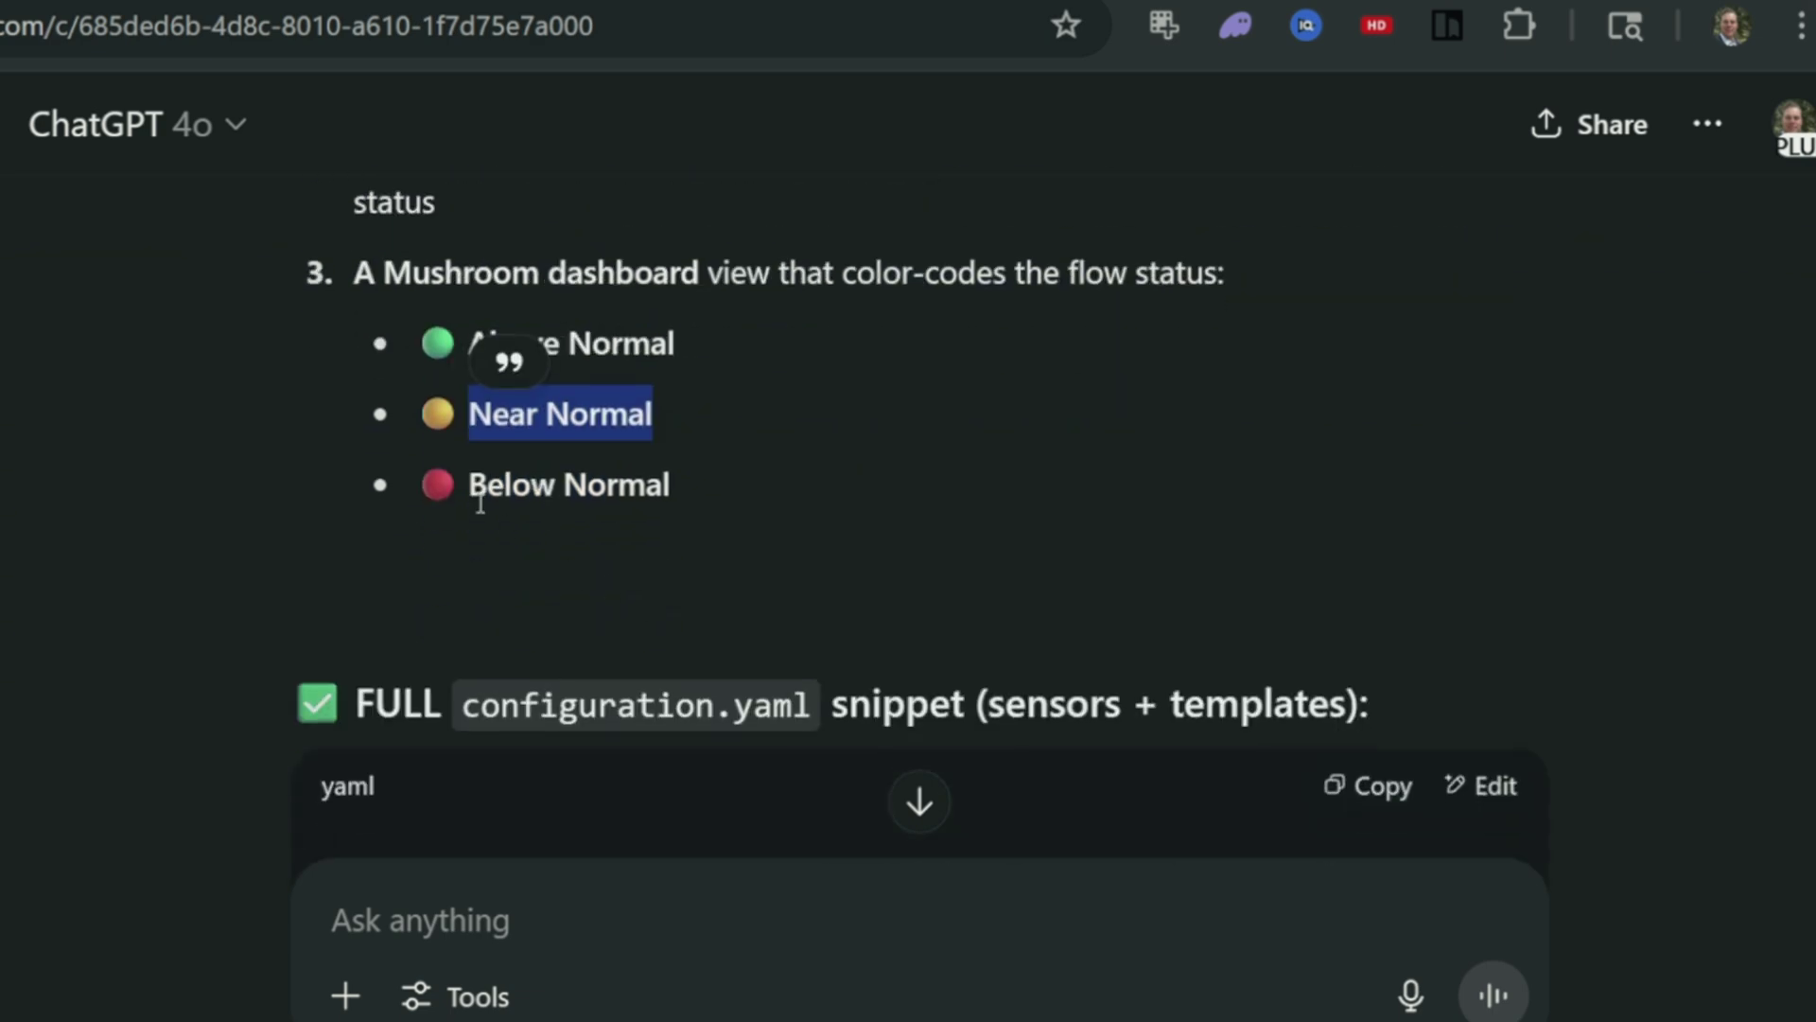
pyautogui.scroll(2, 657, 519)
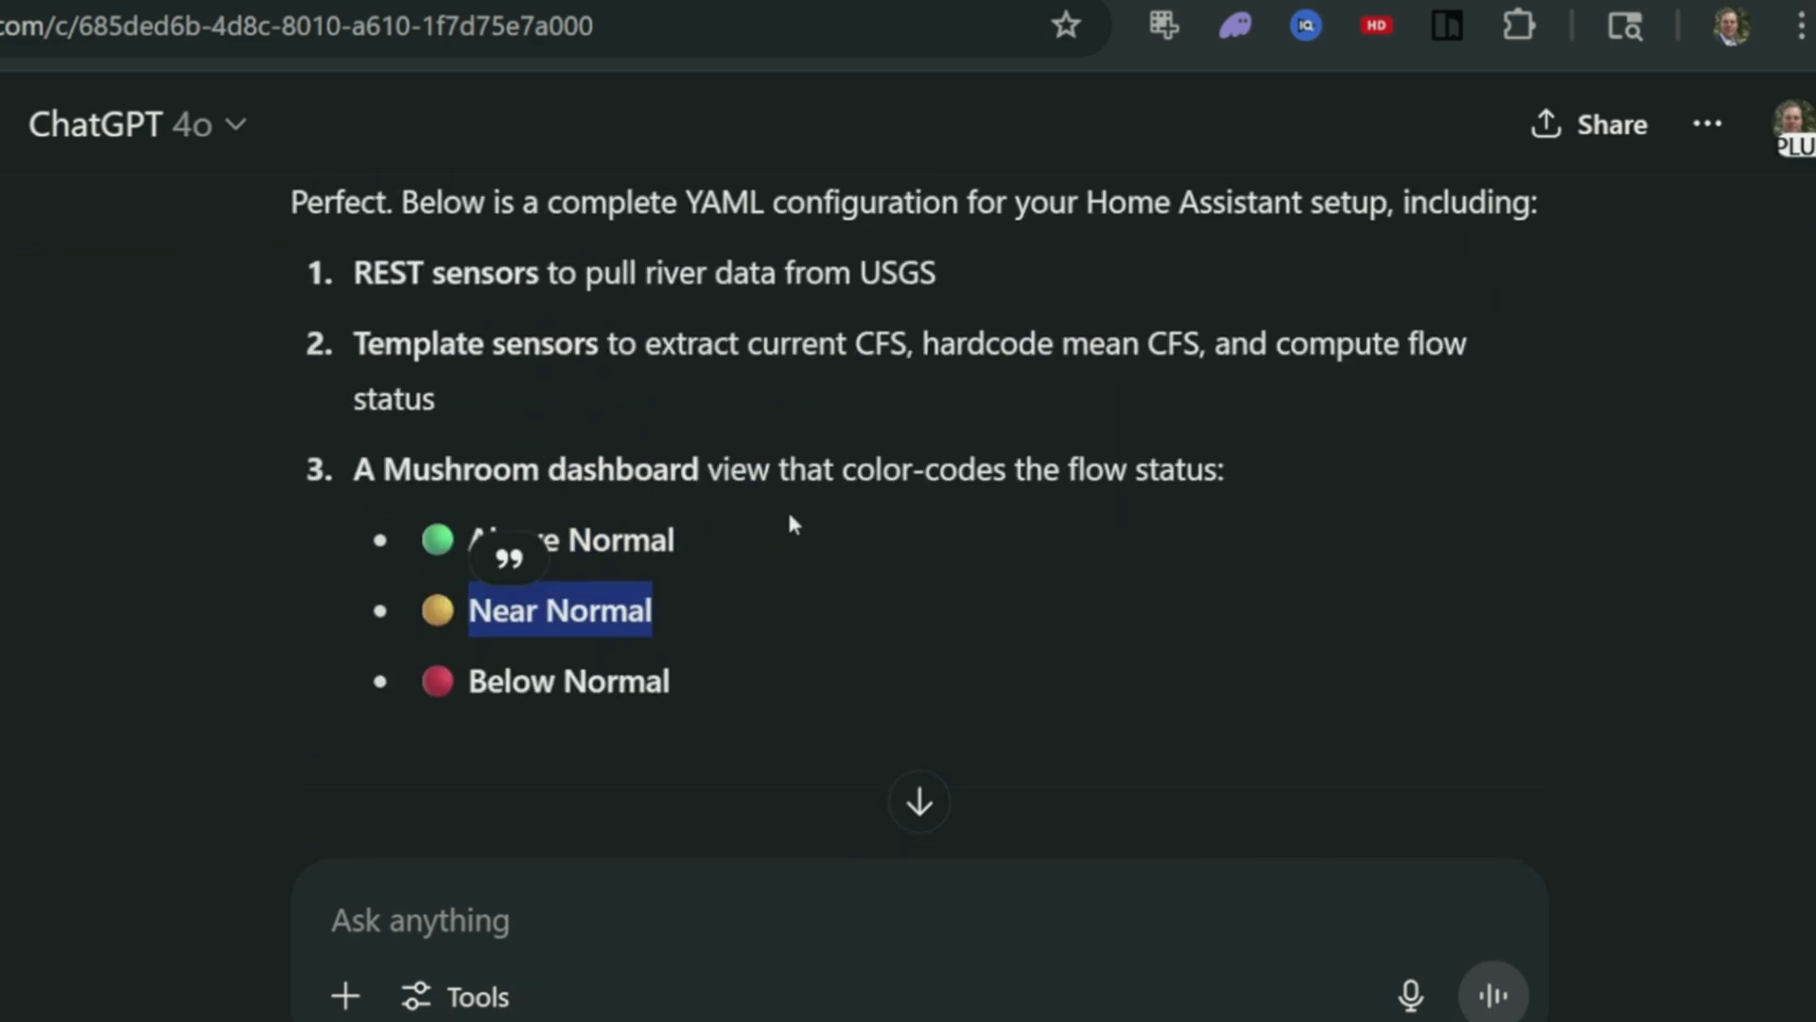
pyautogui.scroll(-2, 501, 520)
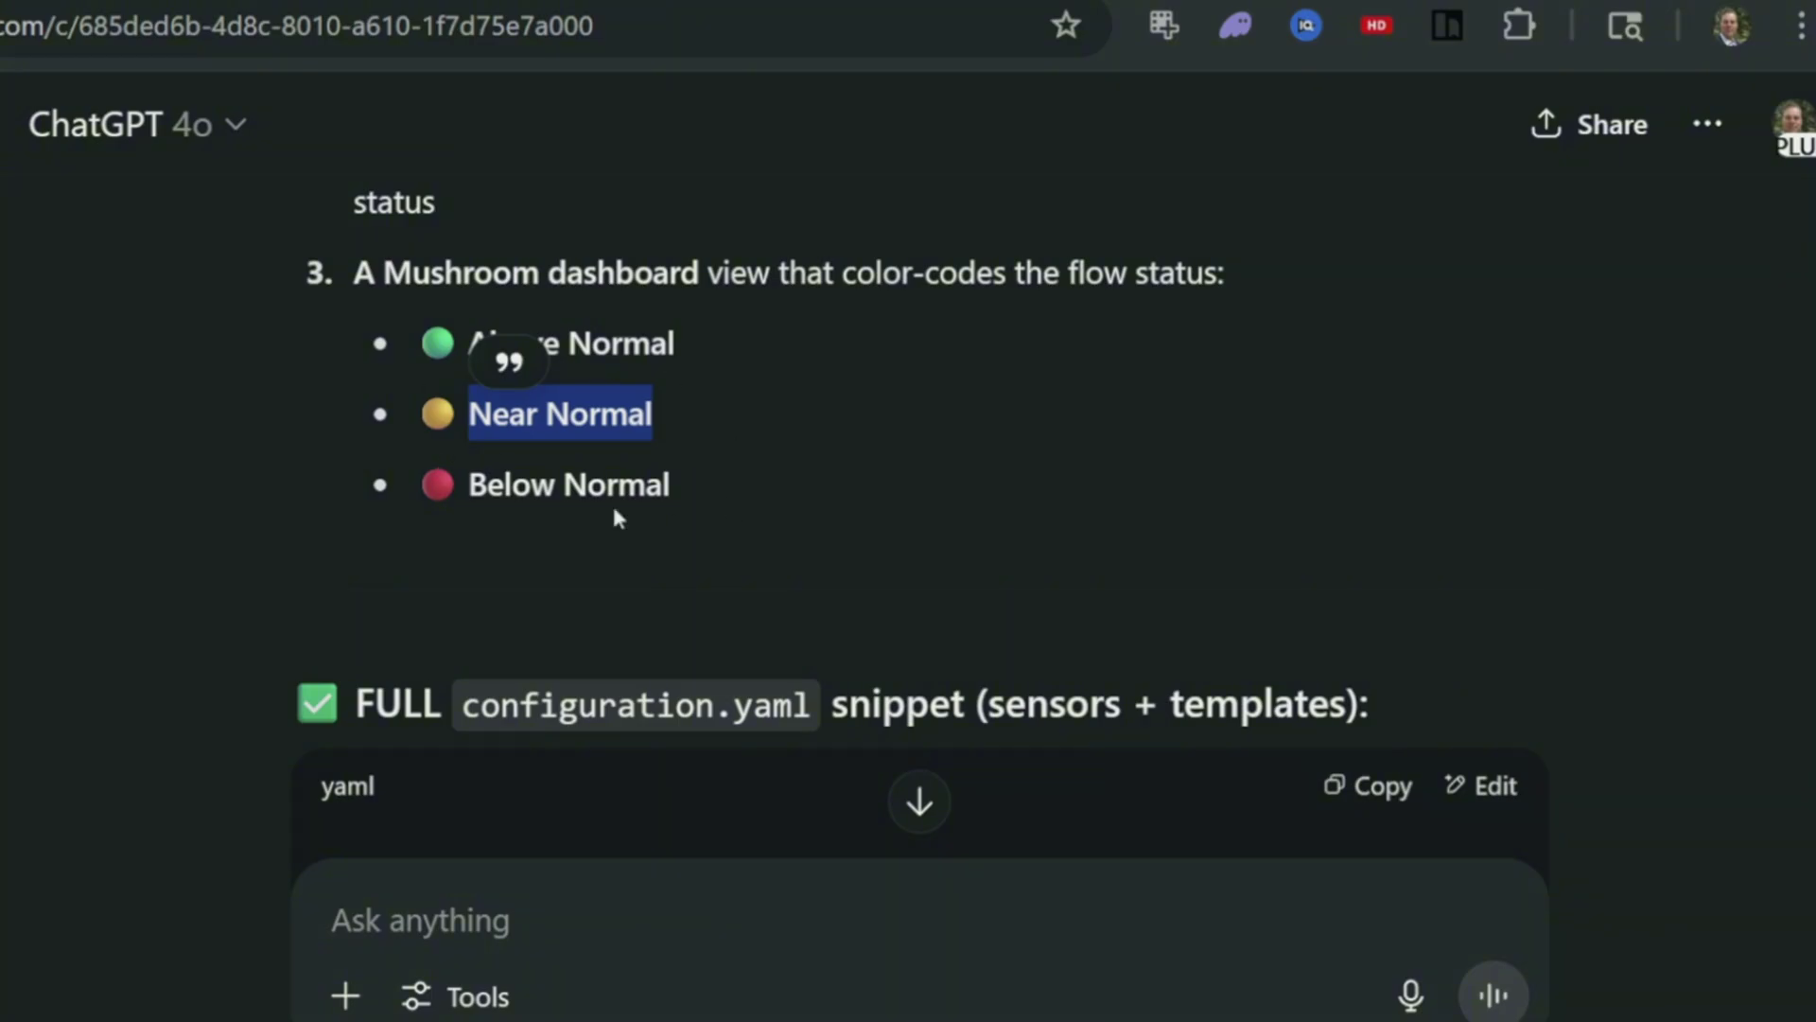
pyautogui.scroll(-2, 710, 483)
# - Scroll through the reply's YAML for the Gallatin, Madison and Yellowstone sensor entries
pyautogui.scroll(-2, 1263, 492)
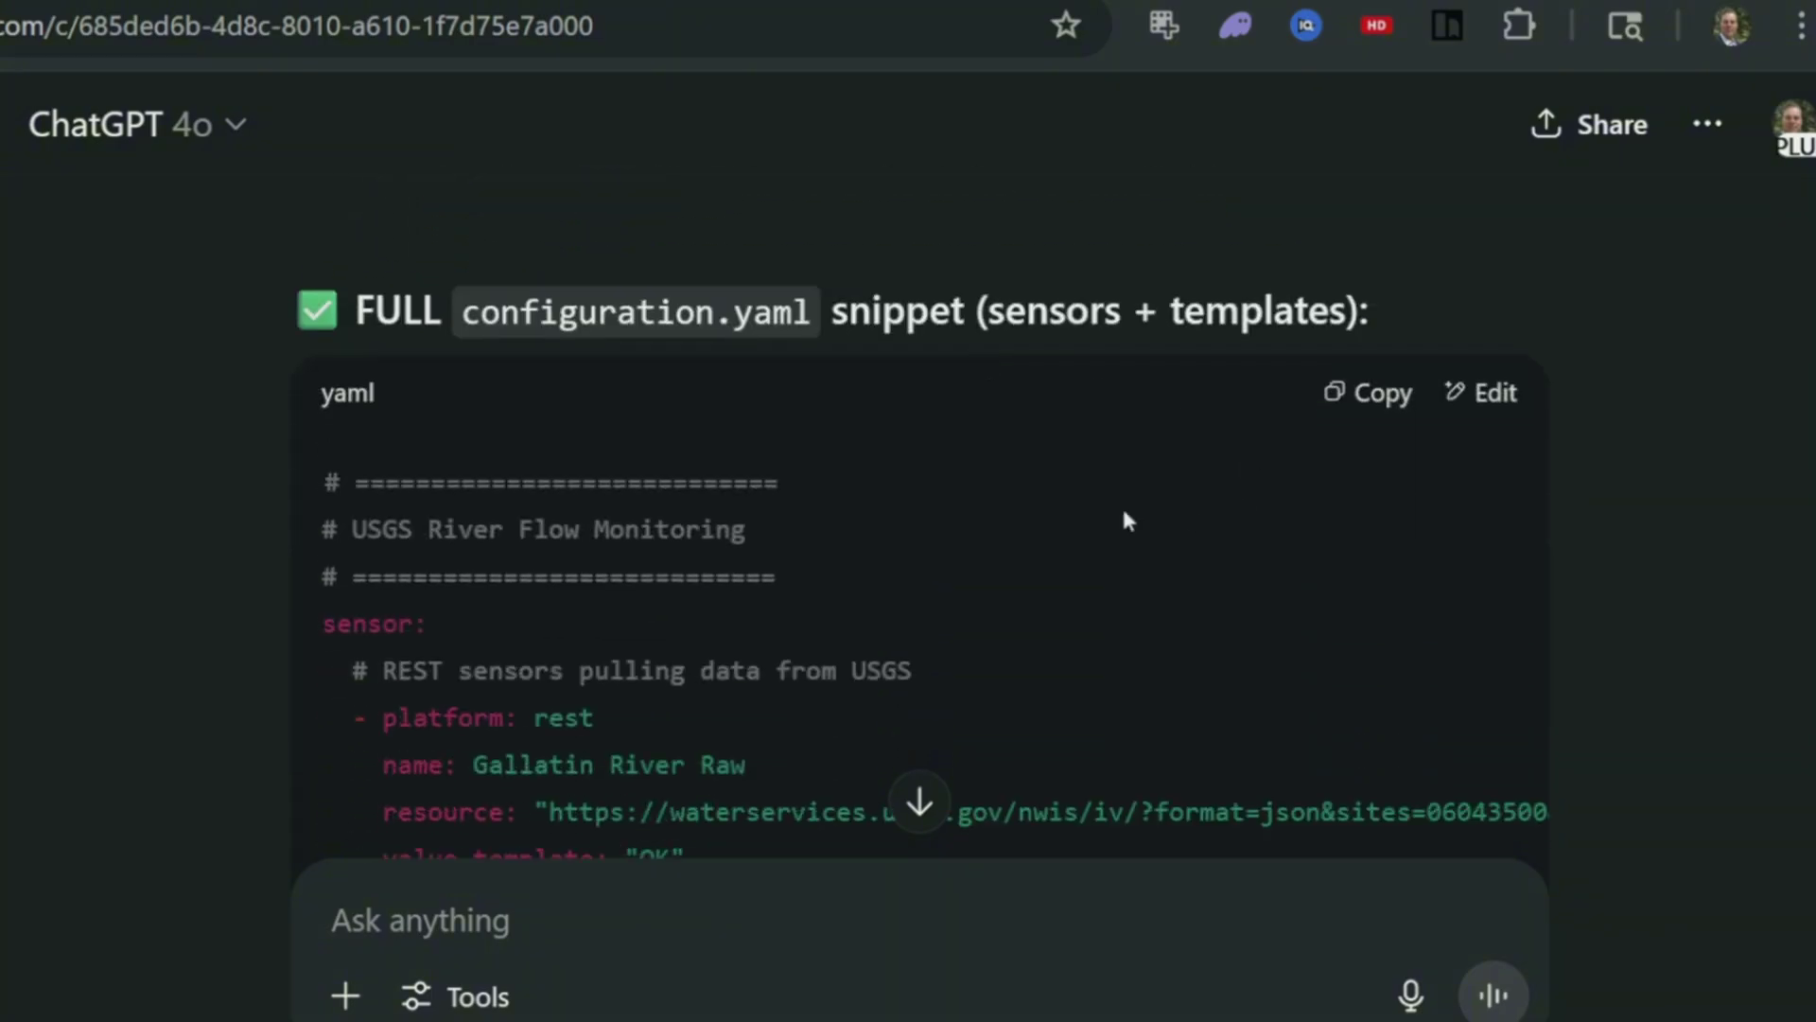
pyautogui.scroll(-2, 1124, 515)
pyautogui.scroll(2, 1123, 516)
pyautogui.scroll(-2, 1121, 516)
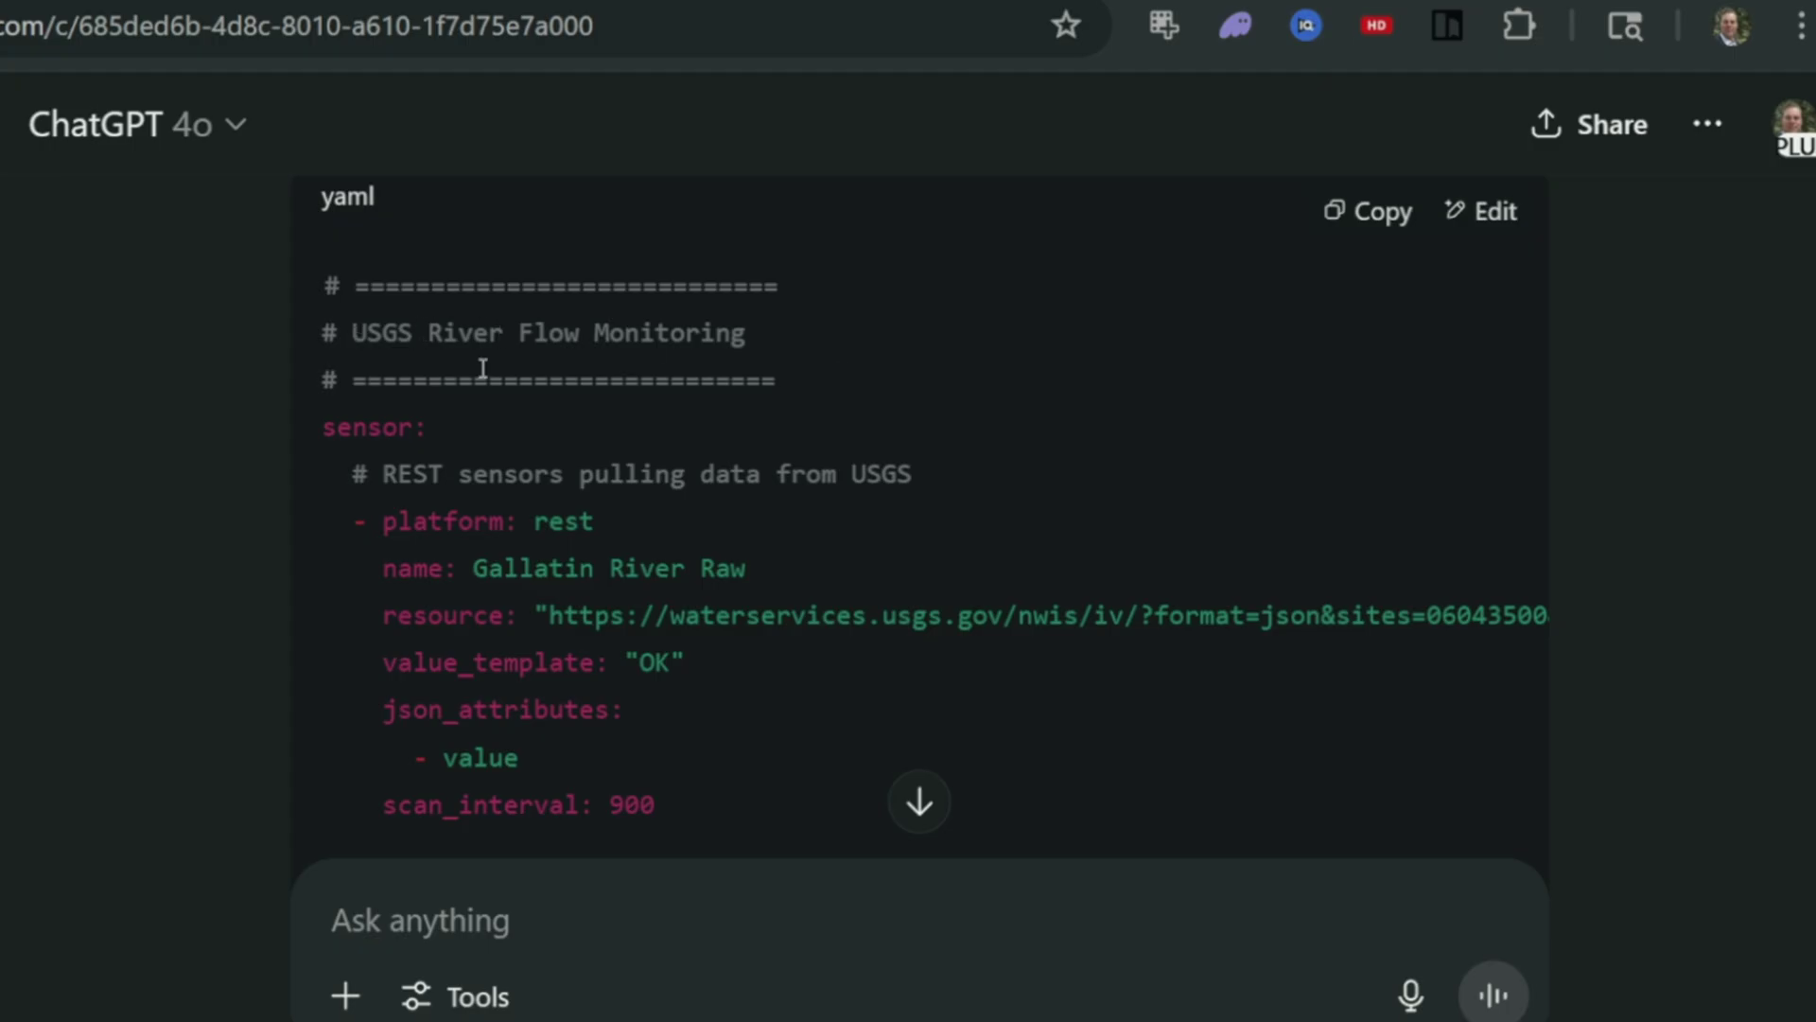
pyautogui.scroll(-6, 634, 433)
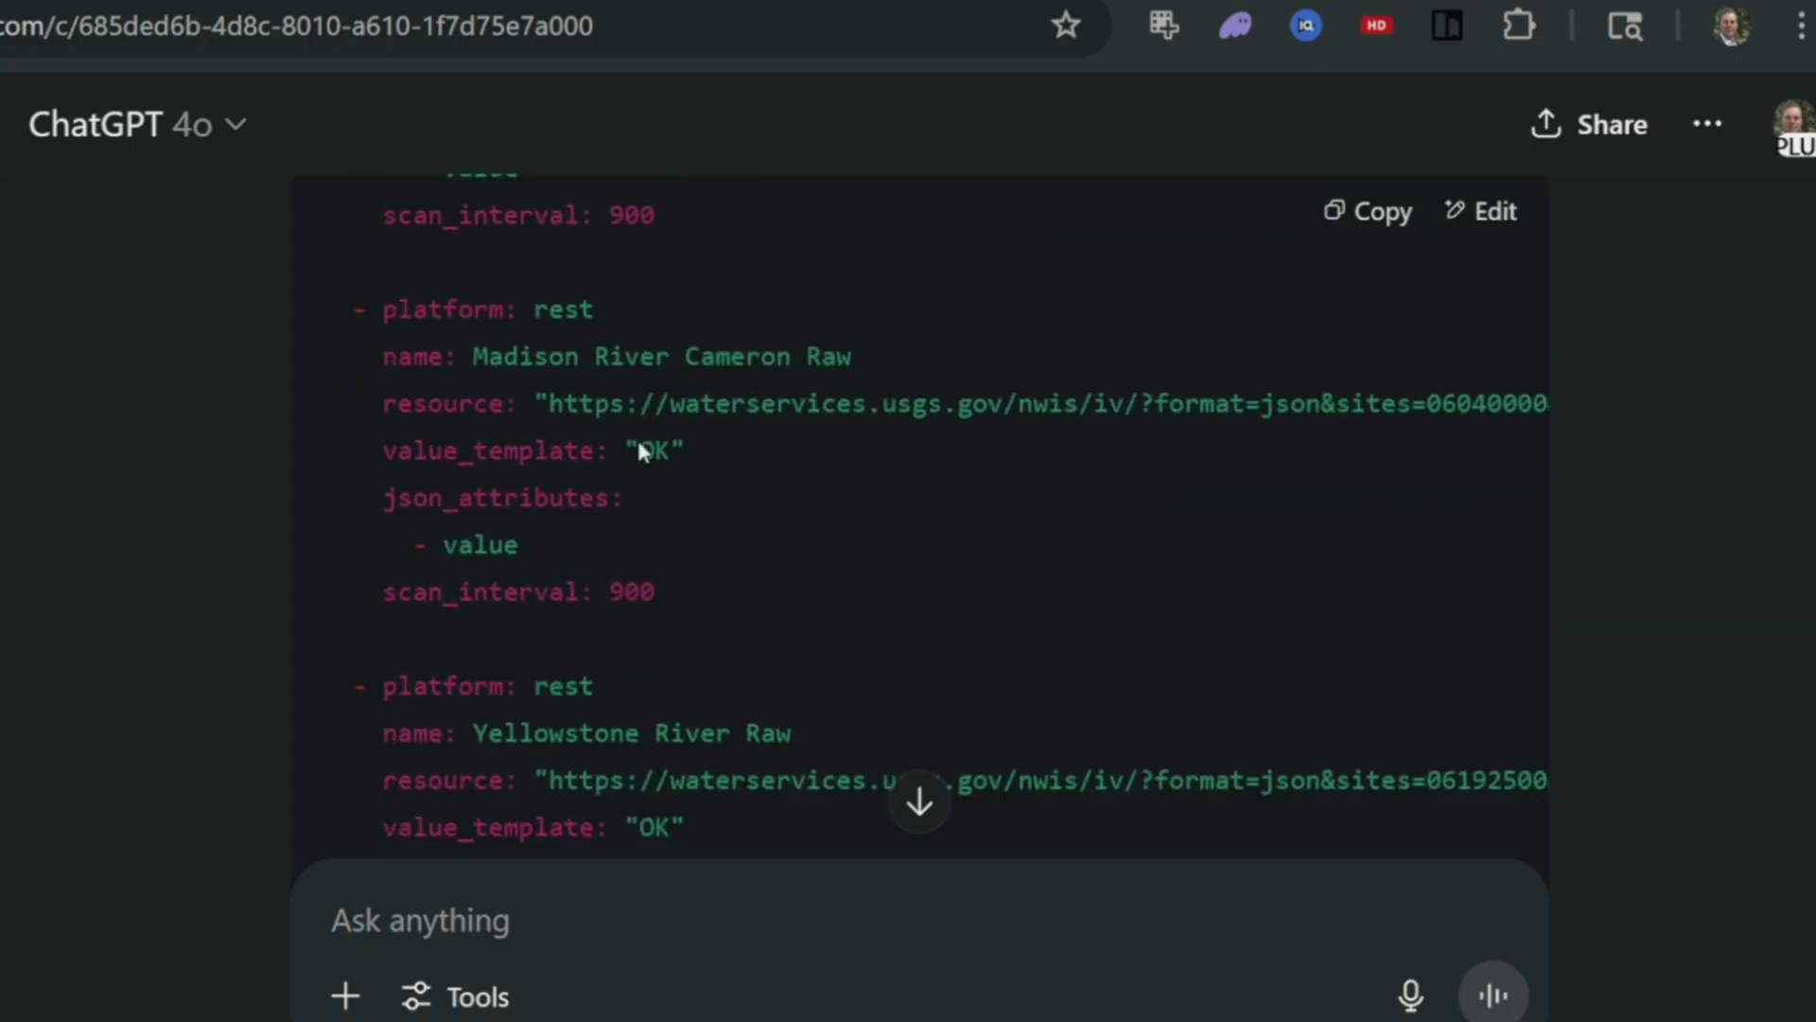
pyautogui.scroll(7, 492, 424)
pyautogui.scroll(-12, 539, 468)
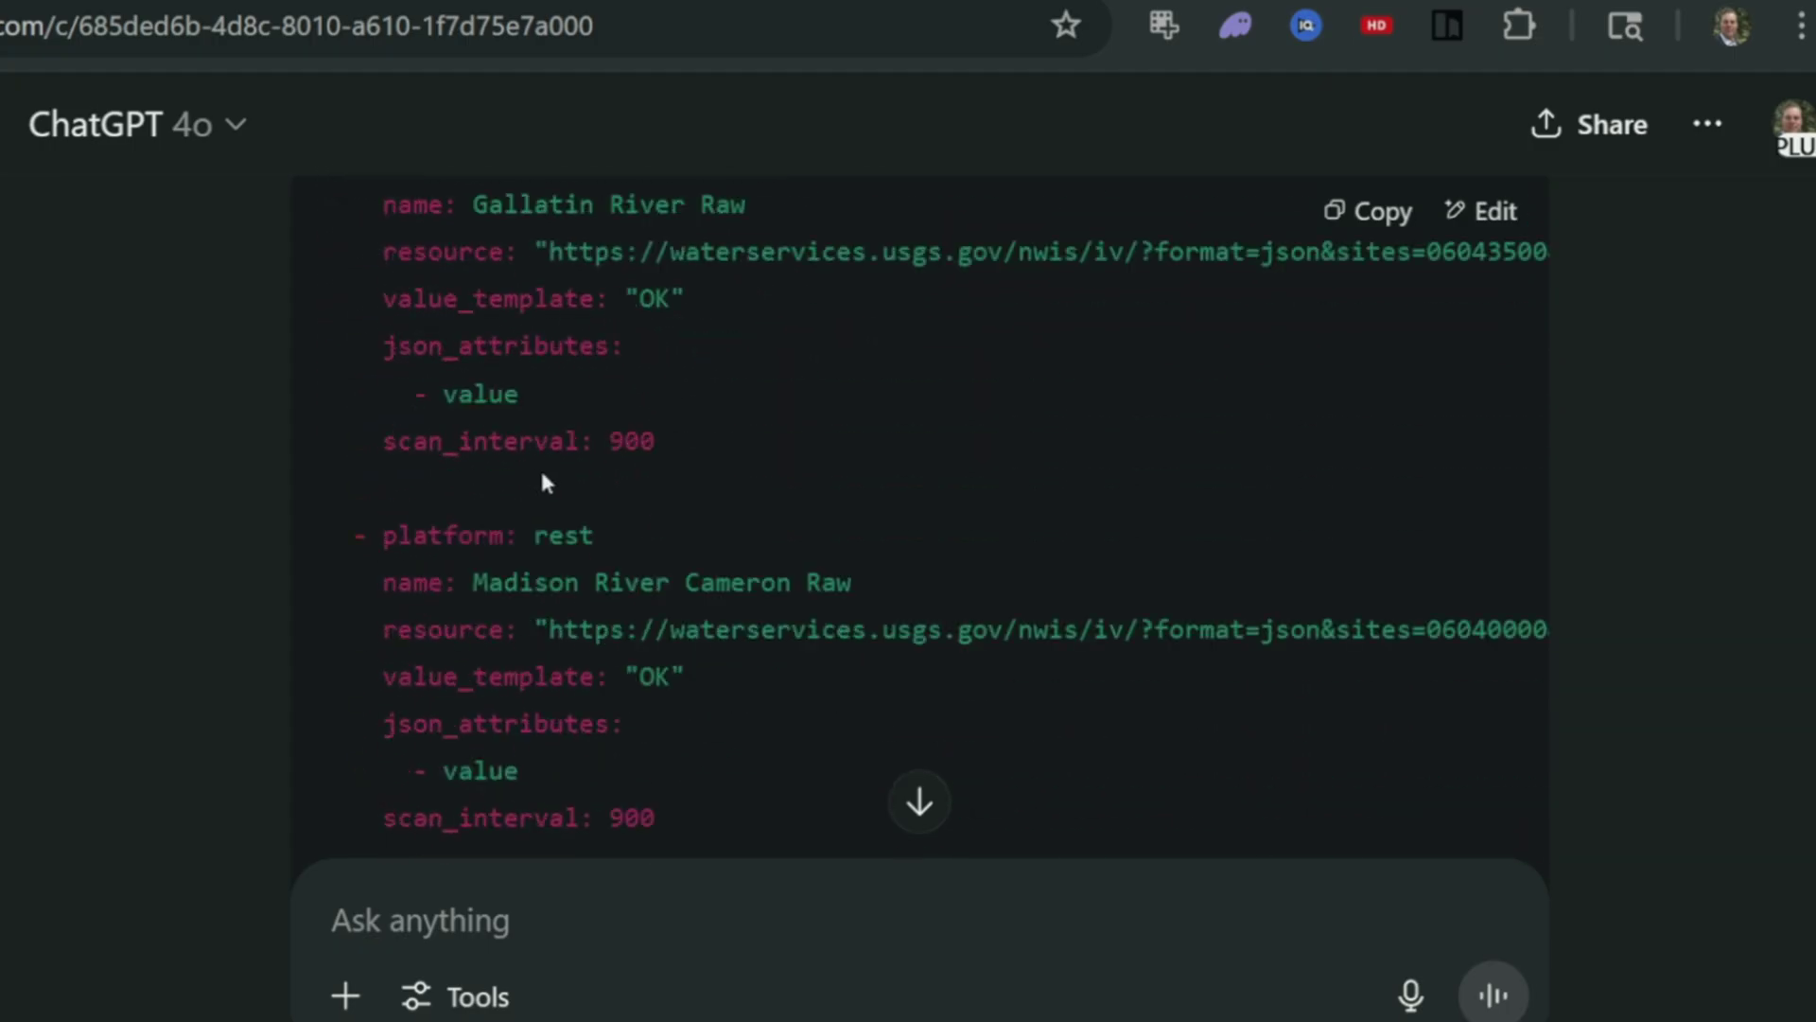
pyautogui.scroll(-8, 561, 489)
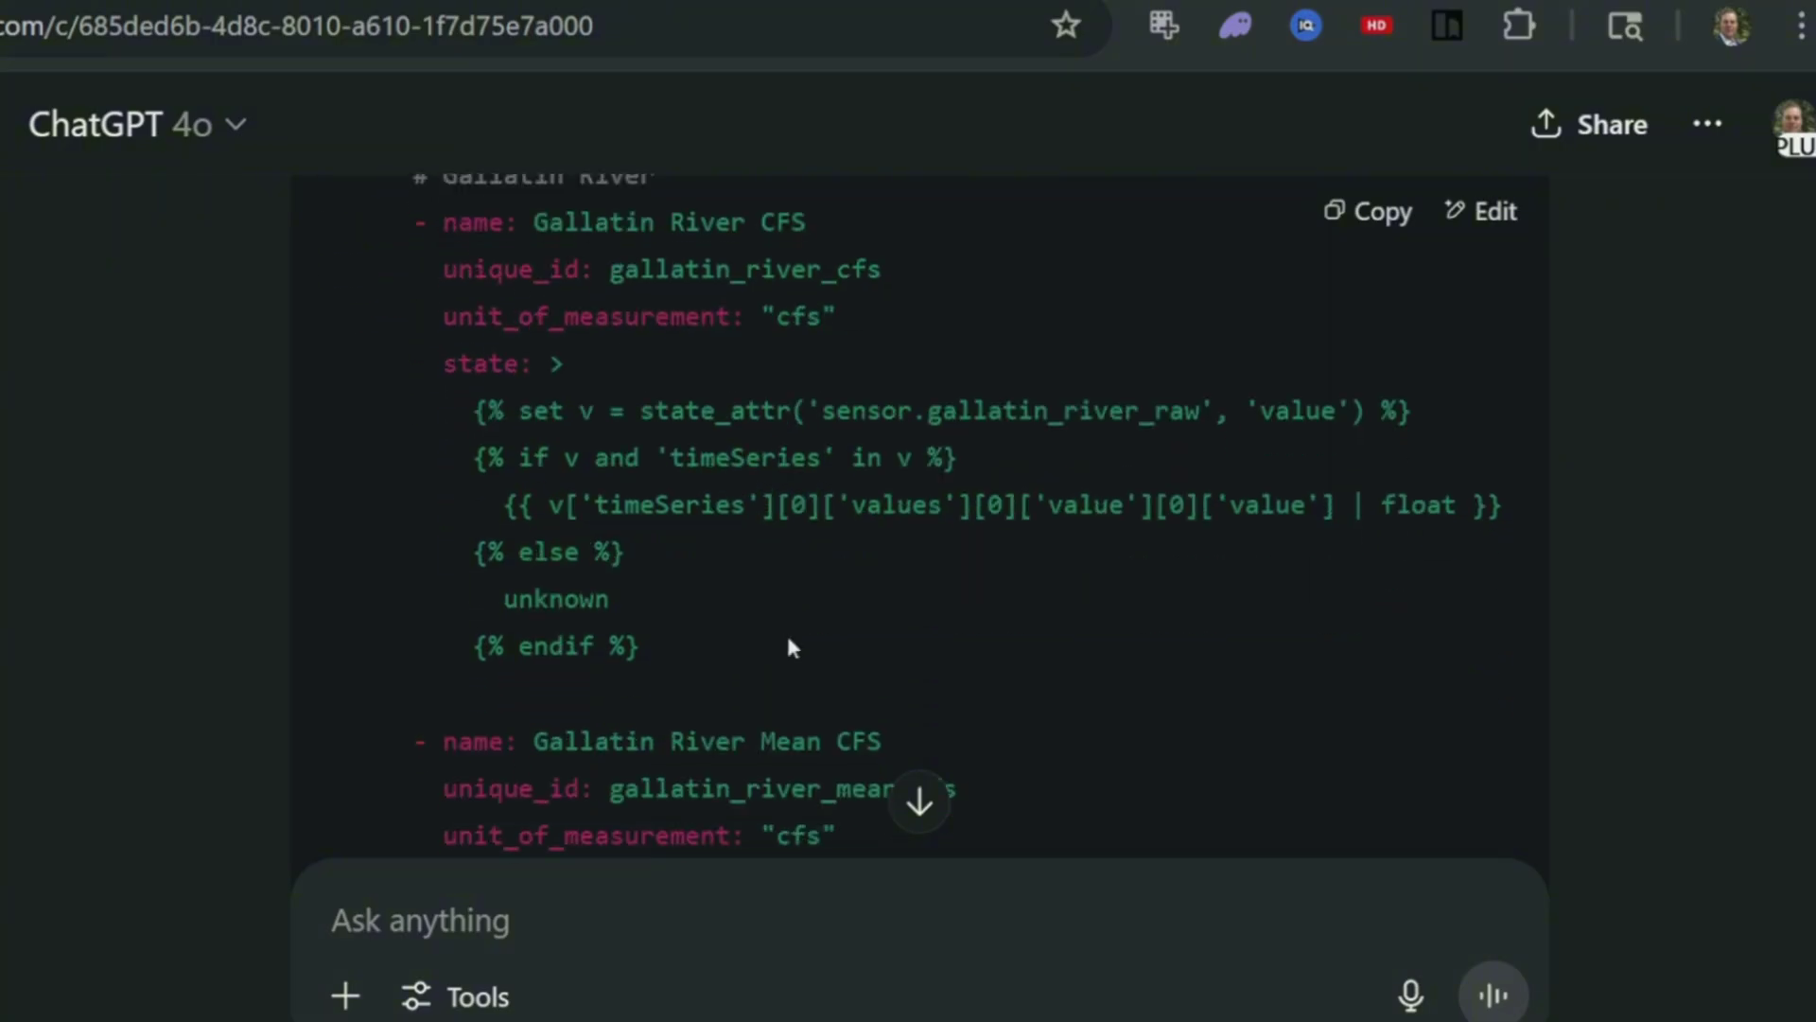
pyautogui.scroll(2, 643, 520)
pyautogui.scroll(2, 799, 515)
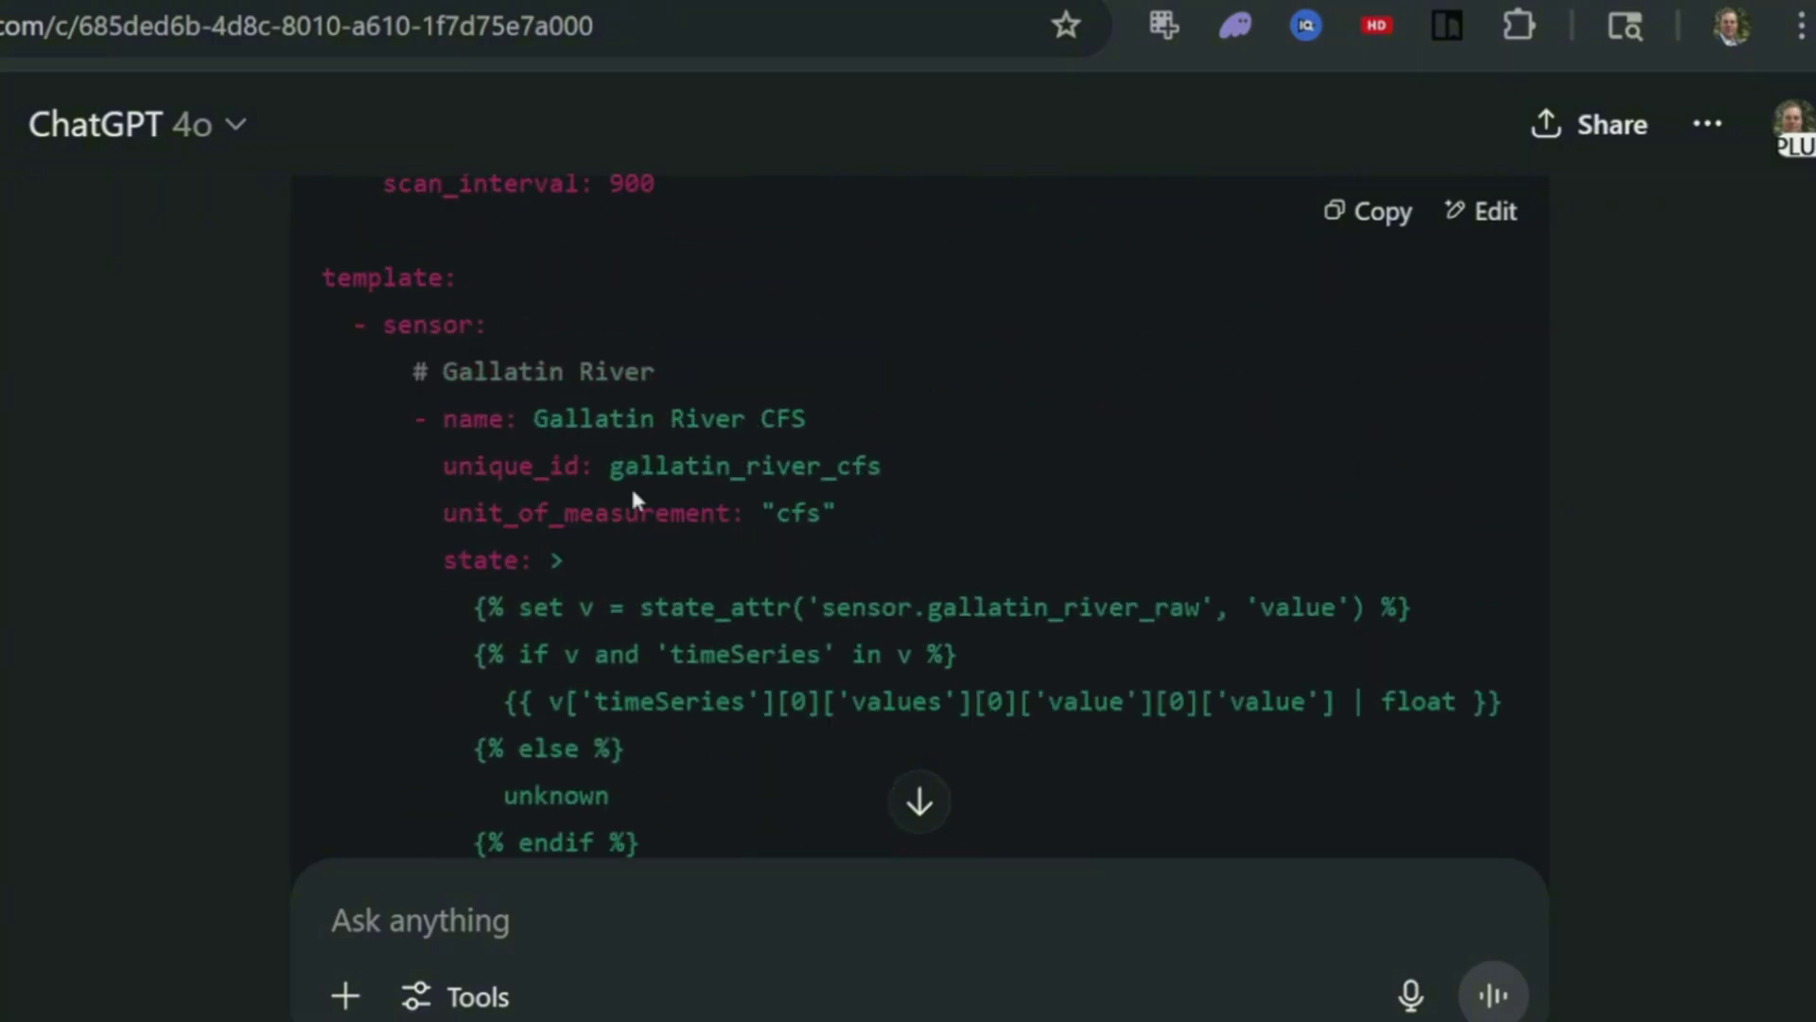
pyautogui.scroll(-2, 729, 541)
pyautogui.scroll(2, 729, 546)
pyautogui.scroll(-2, 752, 577)
pyautogui.scroll(-15, 754, 591)
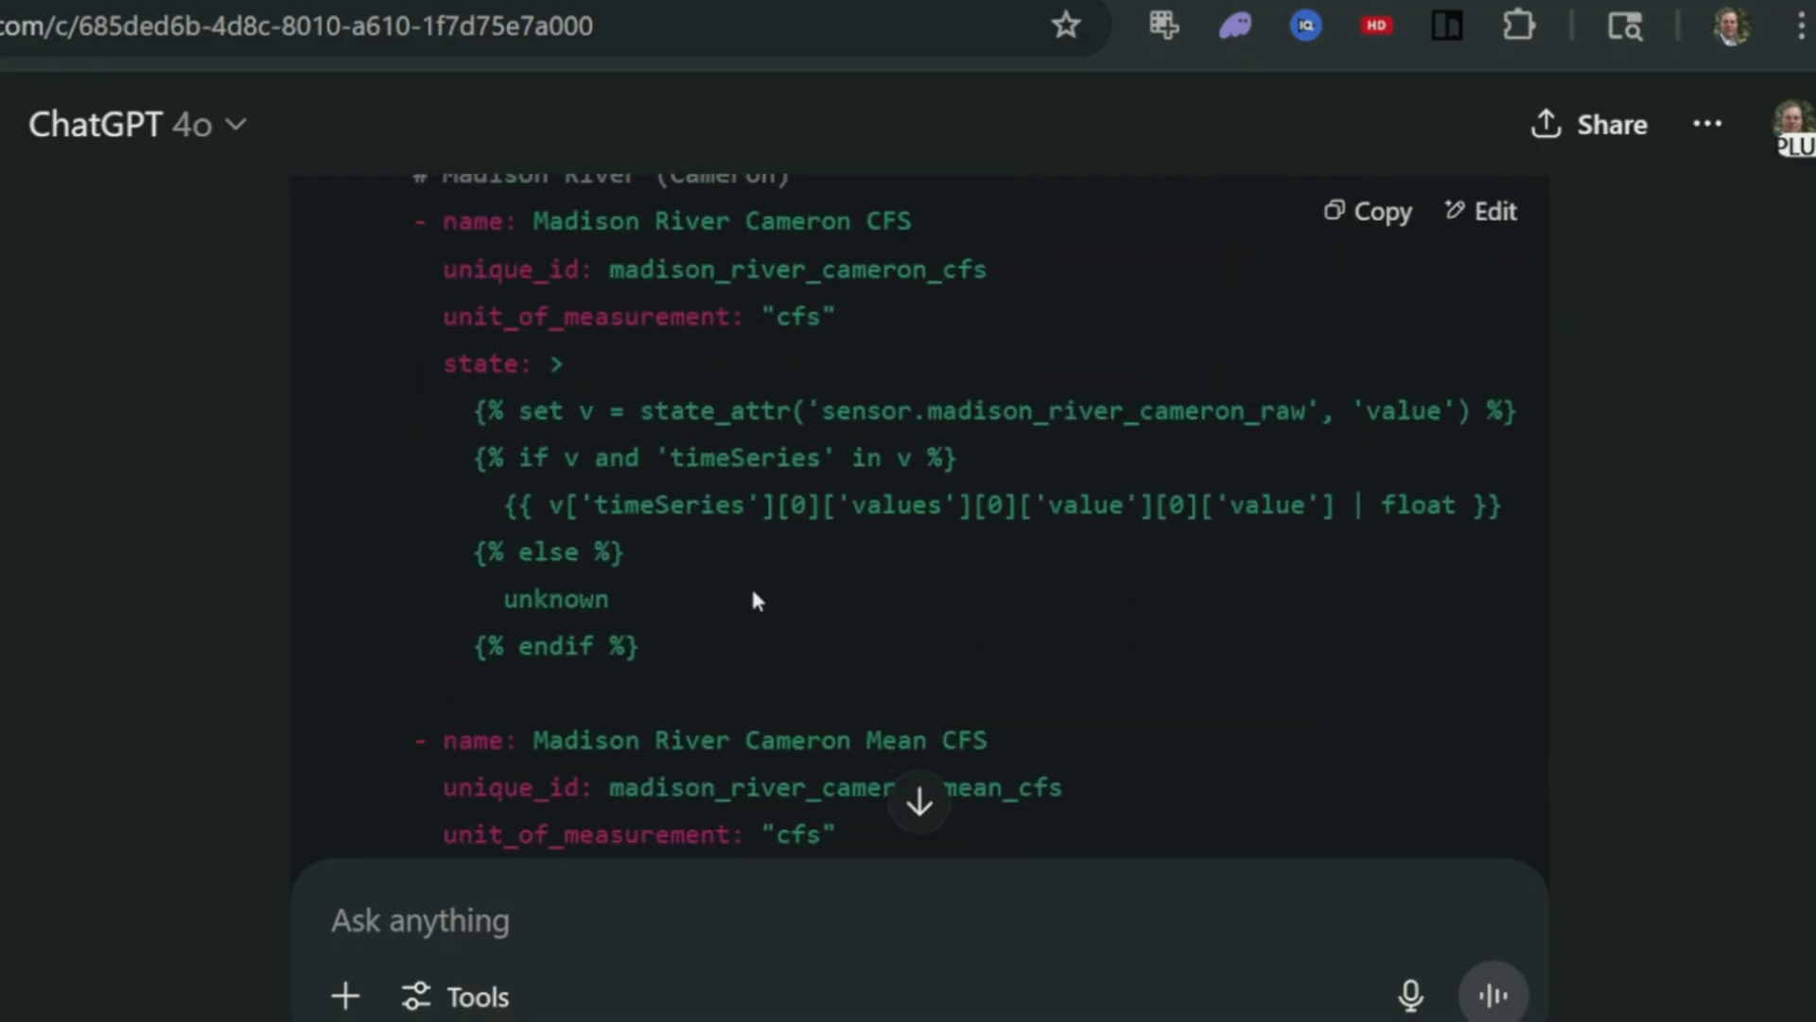
pyautogui.scroll(-10, 754, 593)
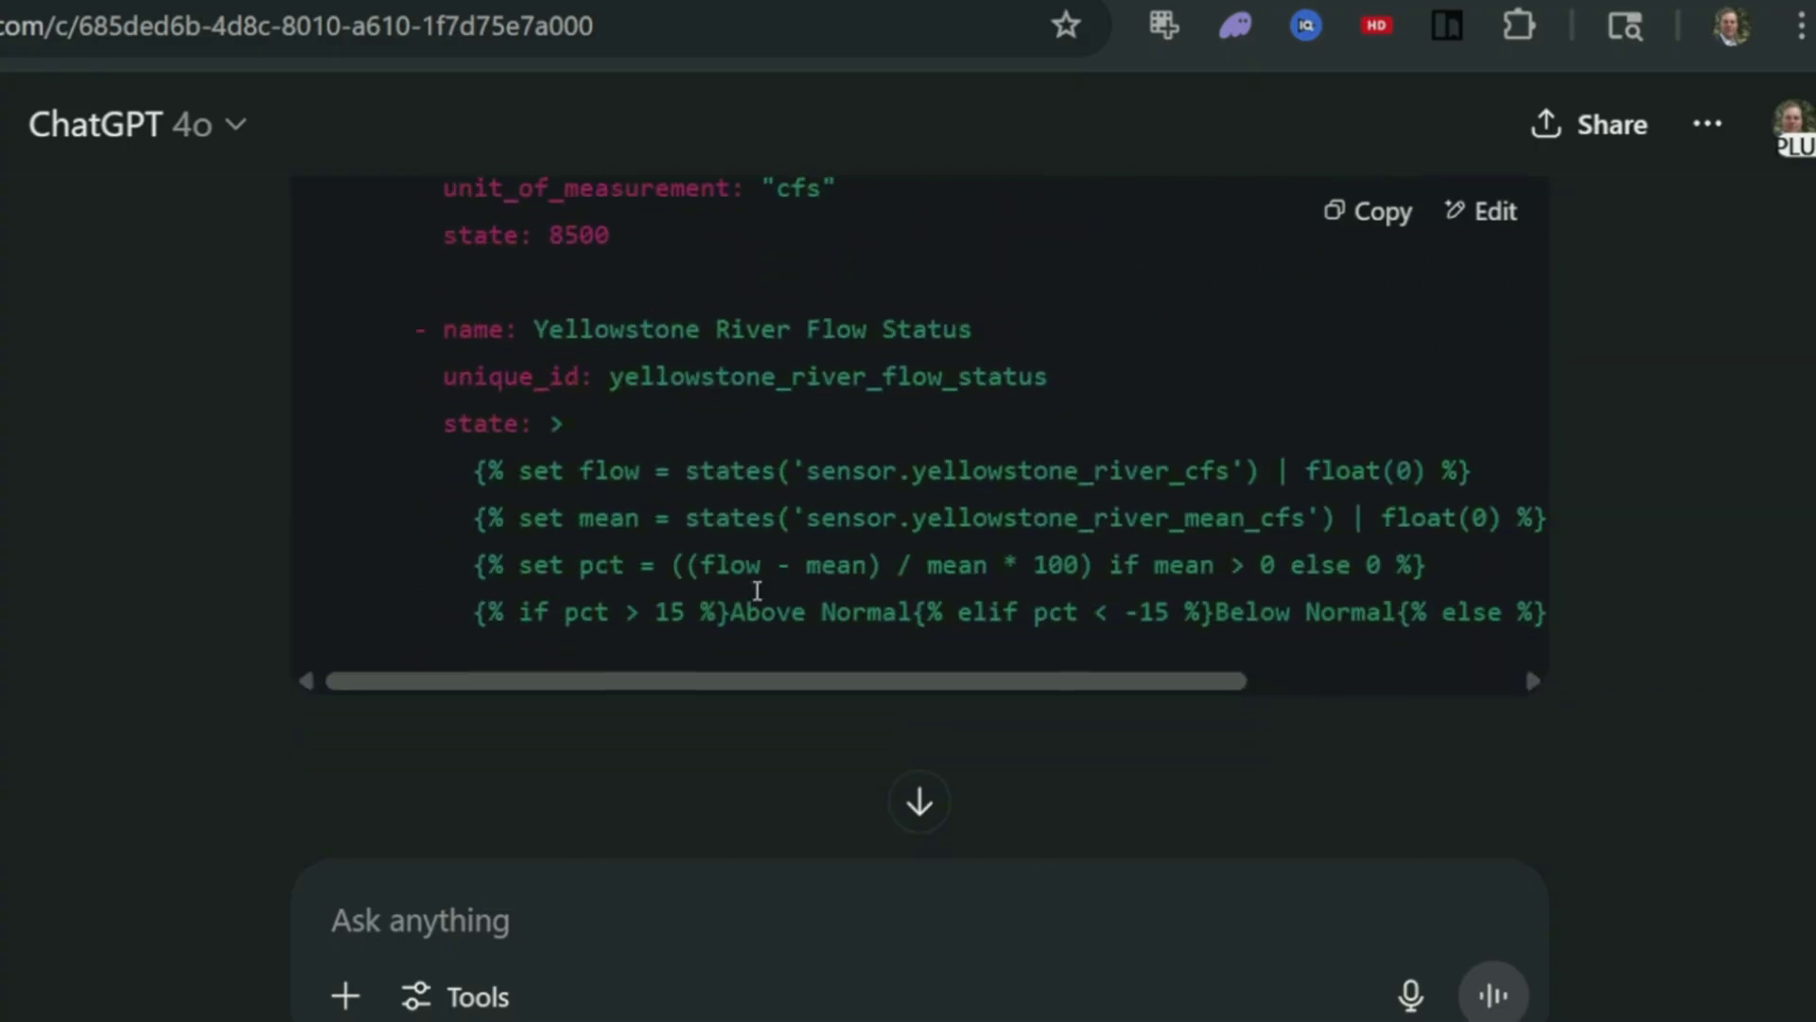
pyautogui.scroll(-8, 896, 668)
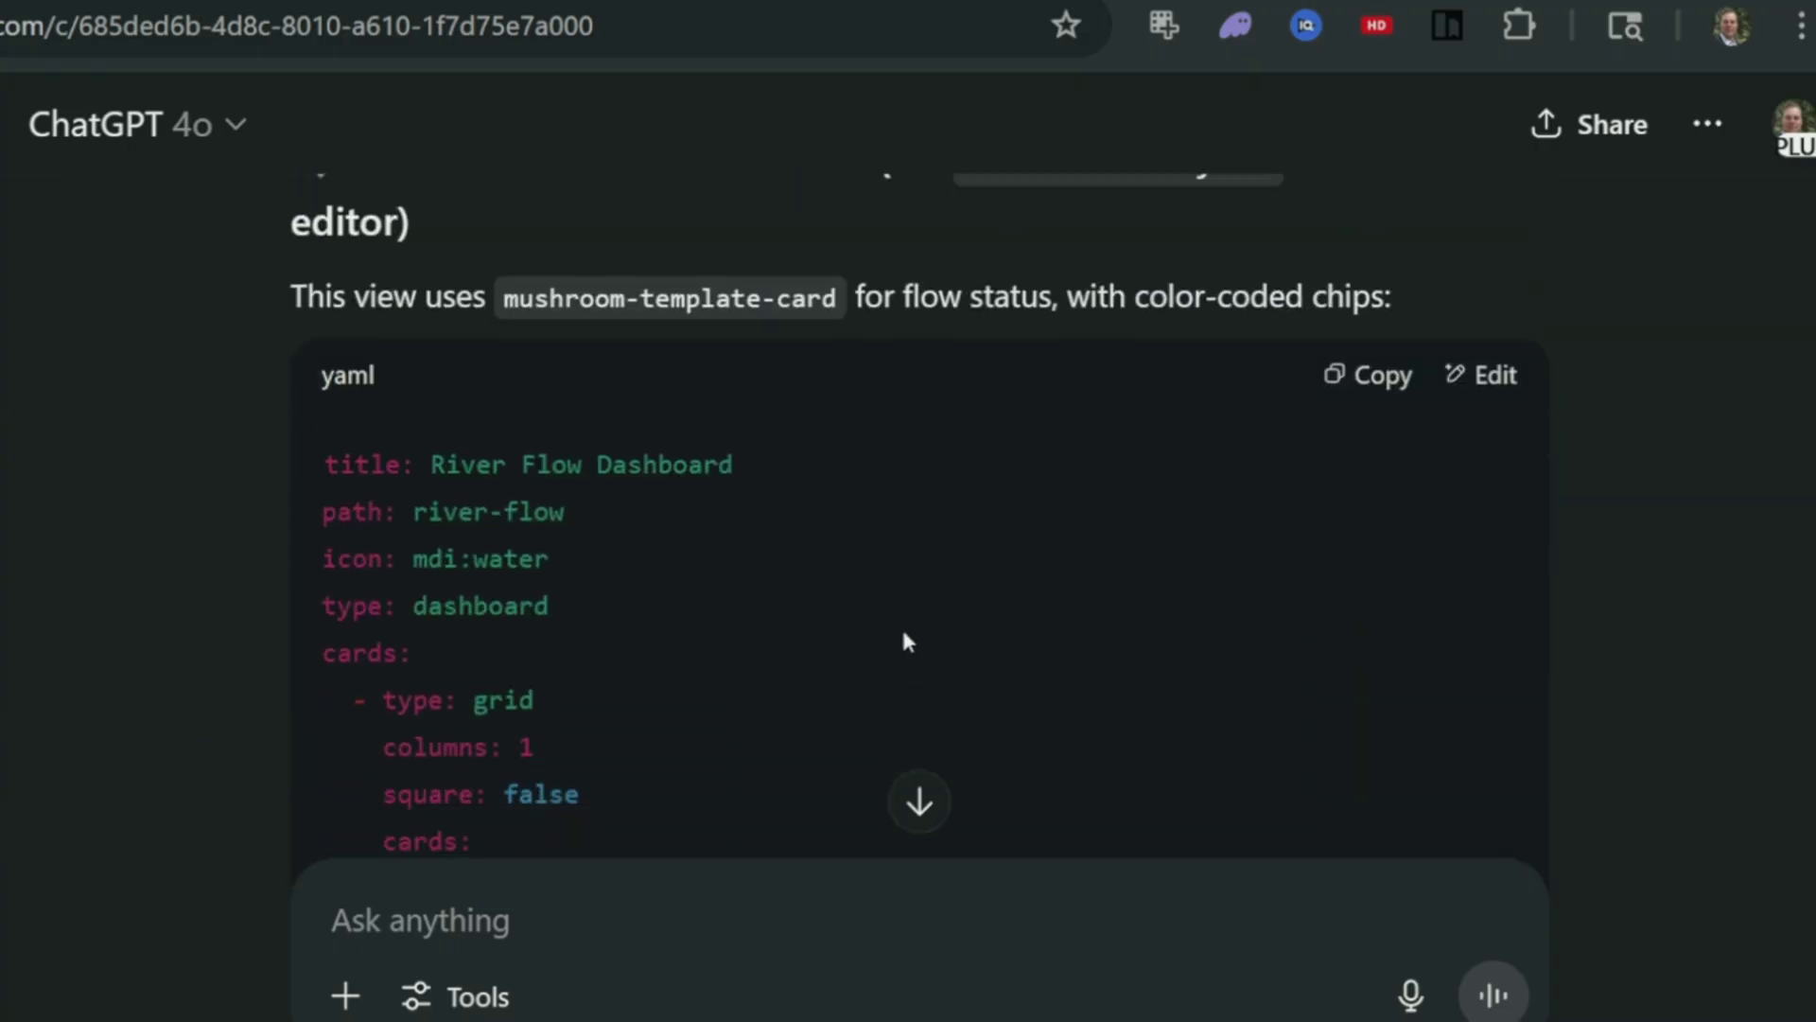
pyautogui.scroll(-2, 969, 704)
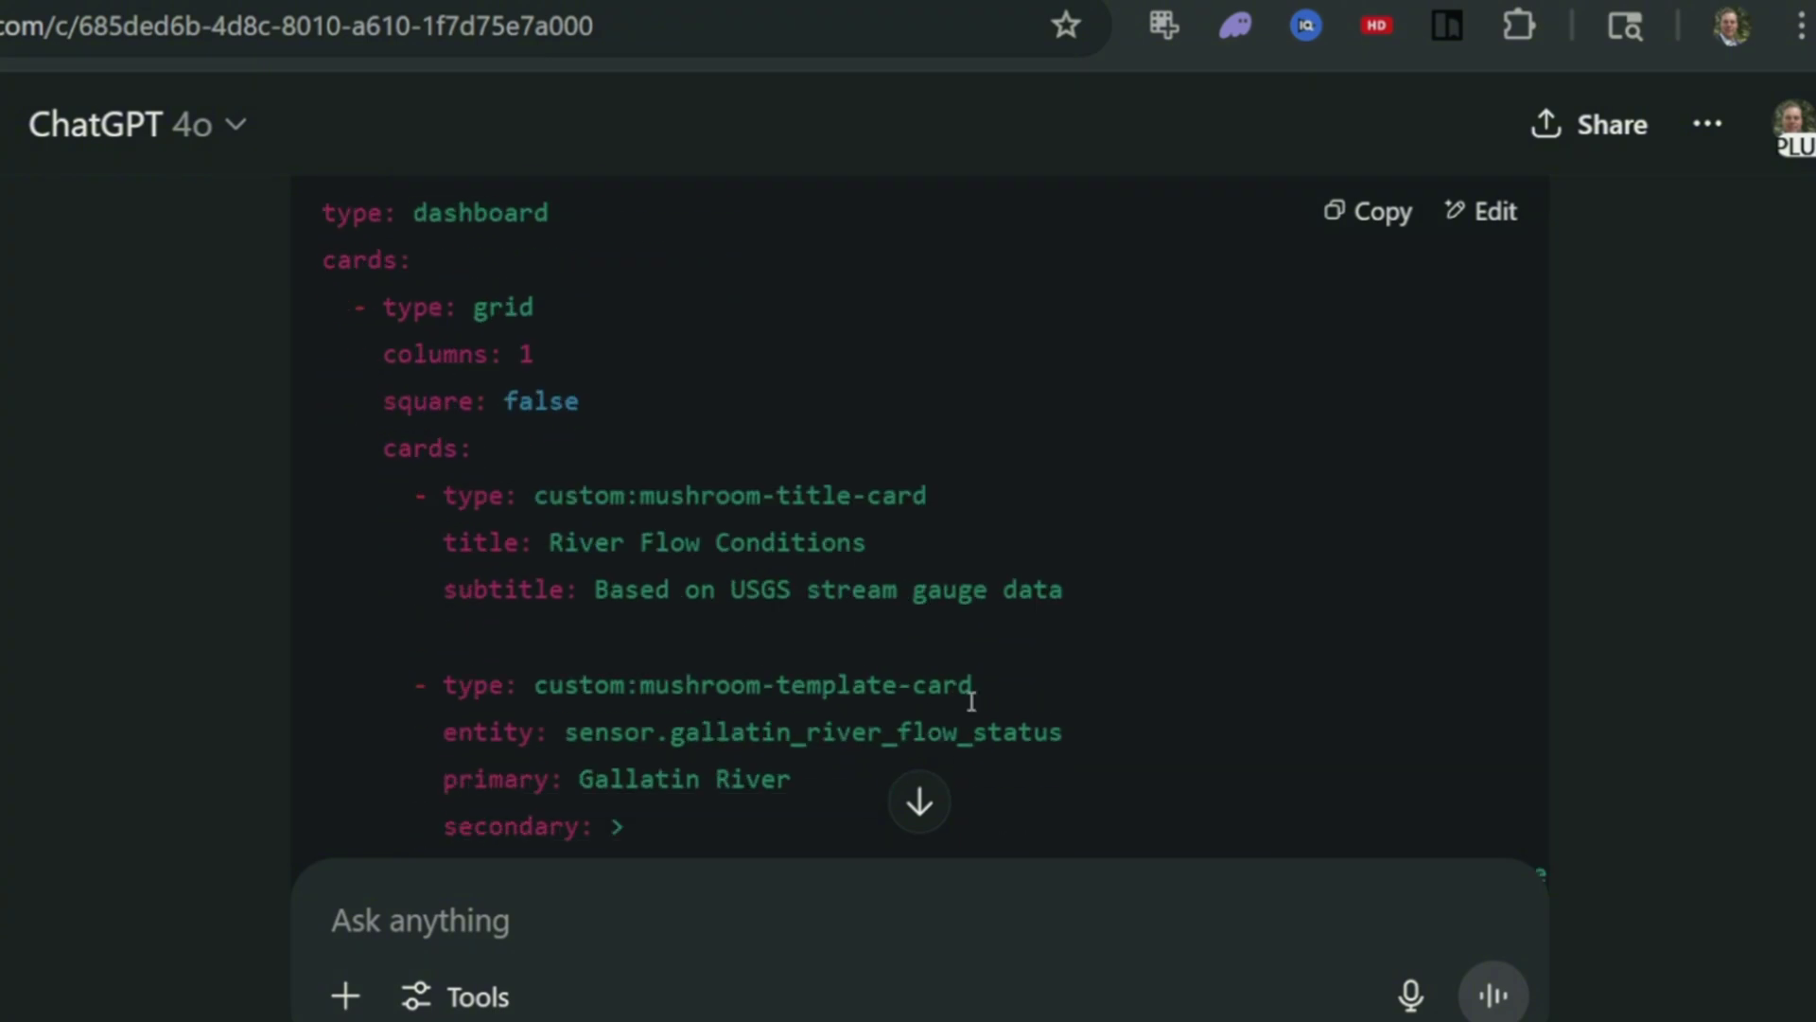
pyautogui.scroll(6, 832, 637)
pyautogui.scroll(-20, 832, 632)
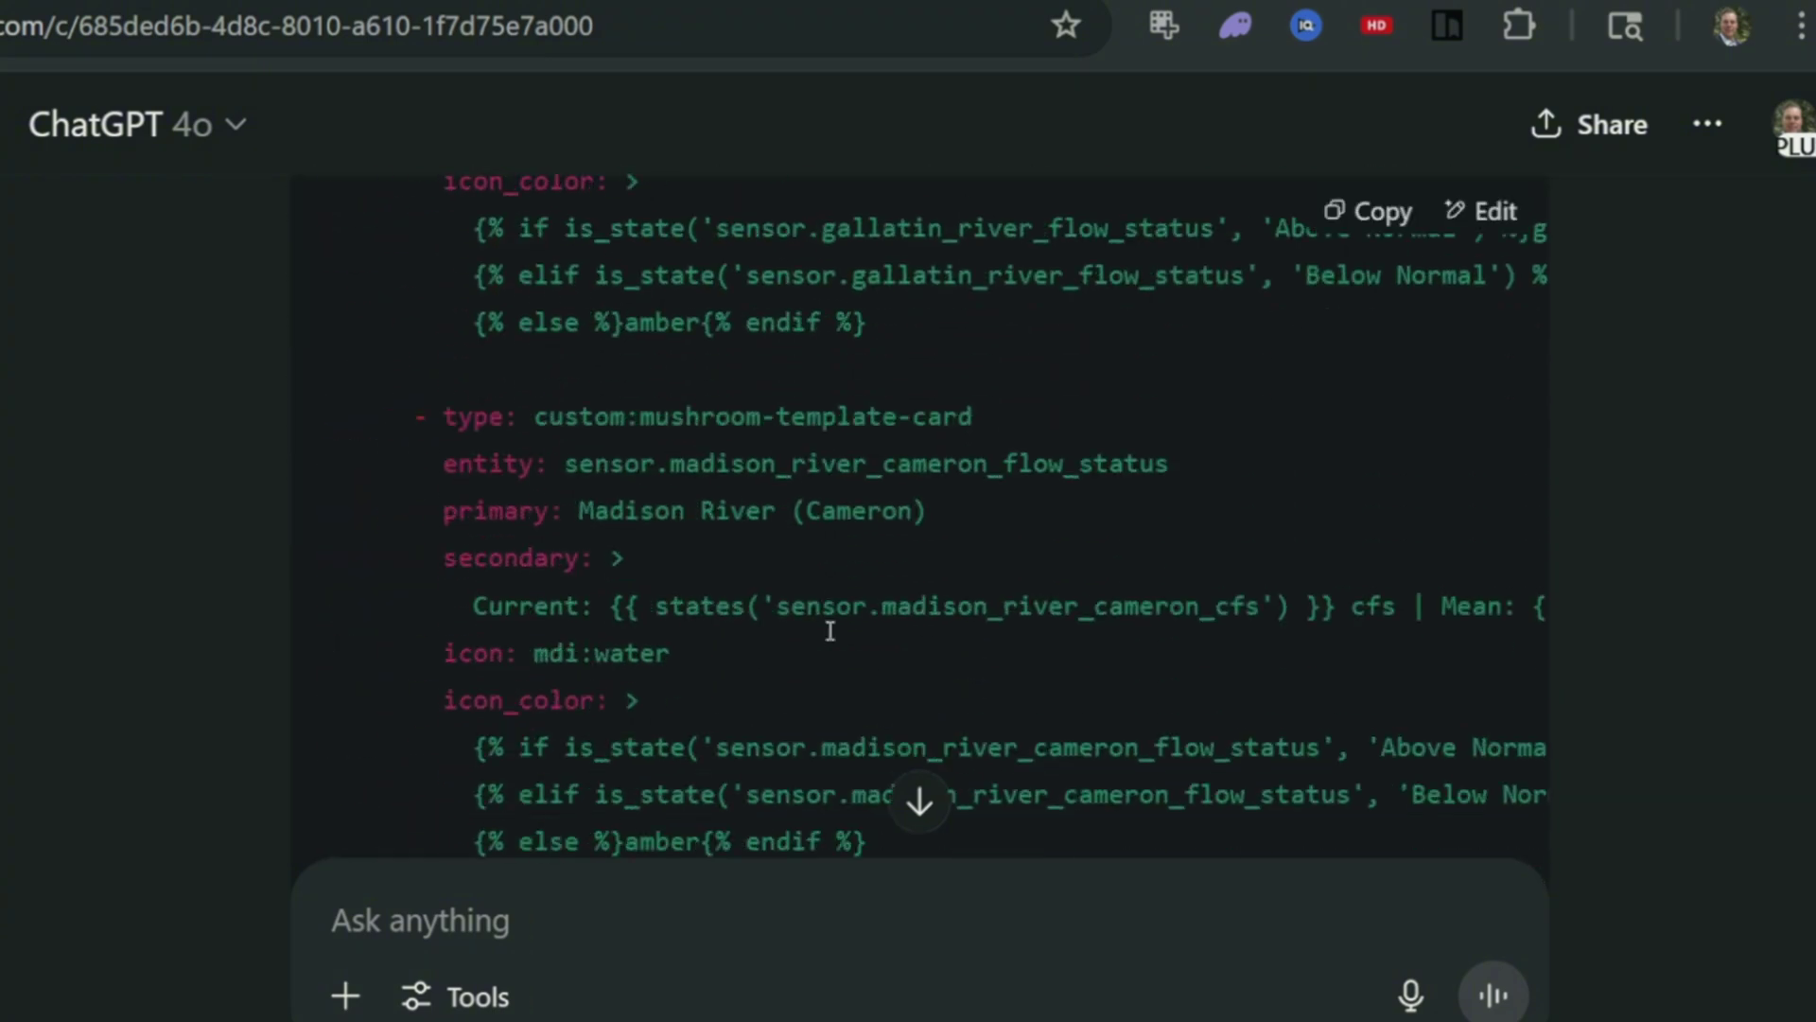
pyautogui.scroll(-4, 834, 641)
pyautogui.scroll(3, 834, 640)
pyautogui.scroll(-2, 834, 641)
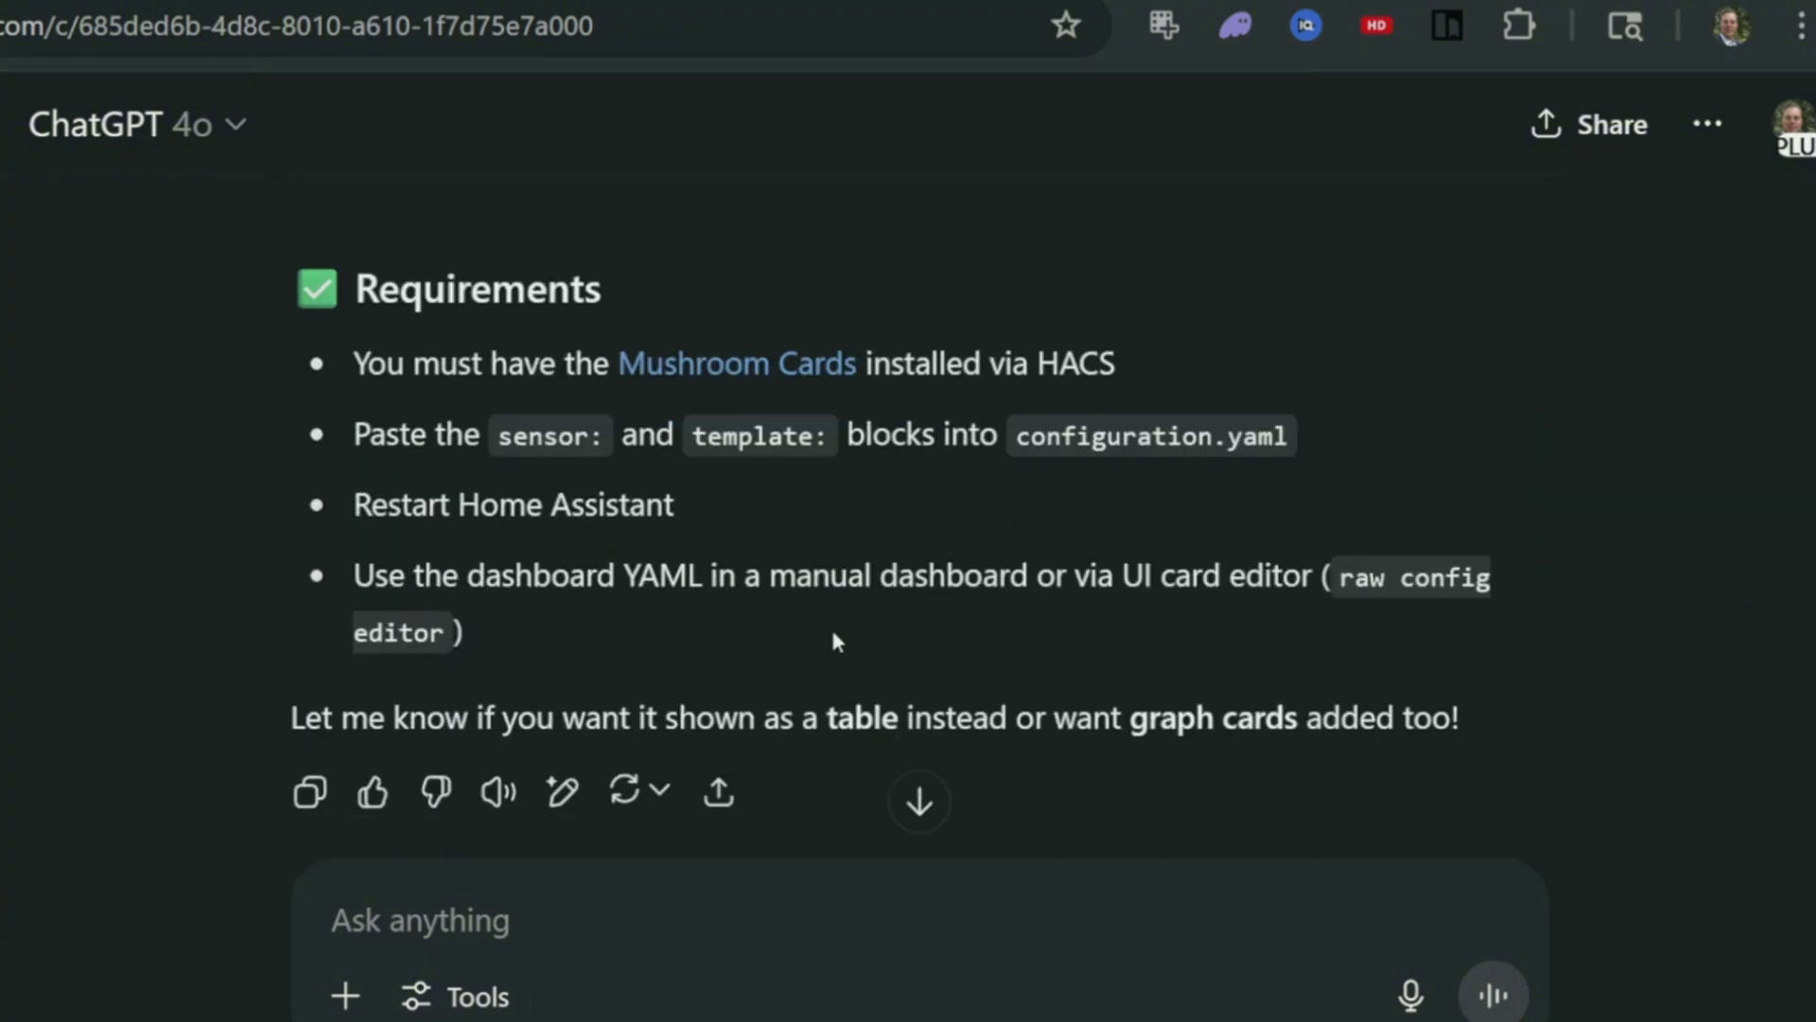
# - Return to the top of the river sensor code block and open it in the canvas editor, then close it
pyautogui.scroll(15, 834, 641)
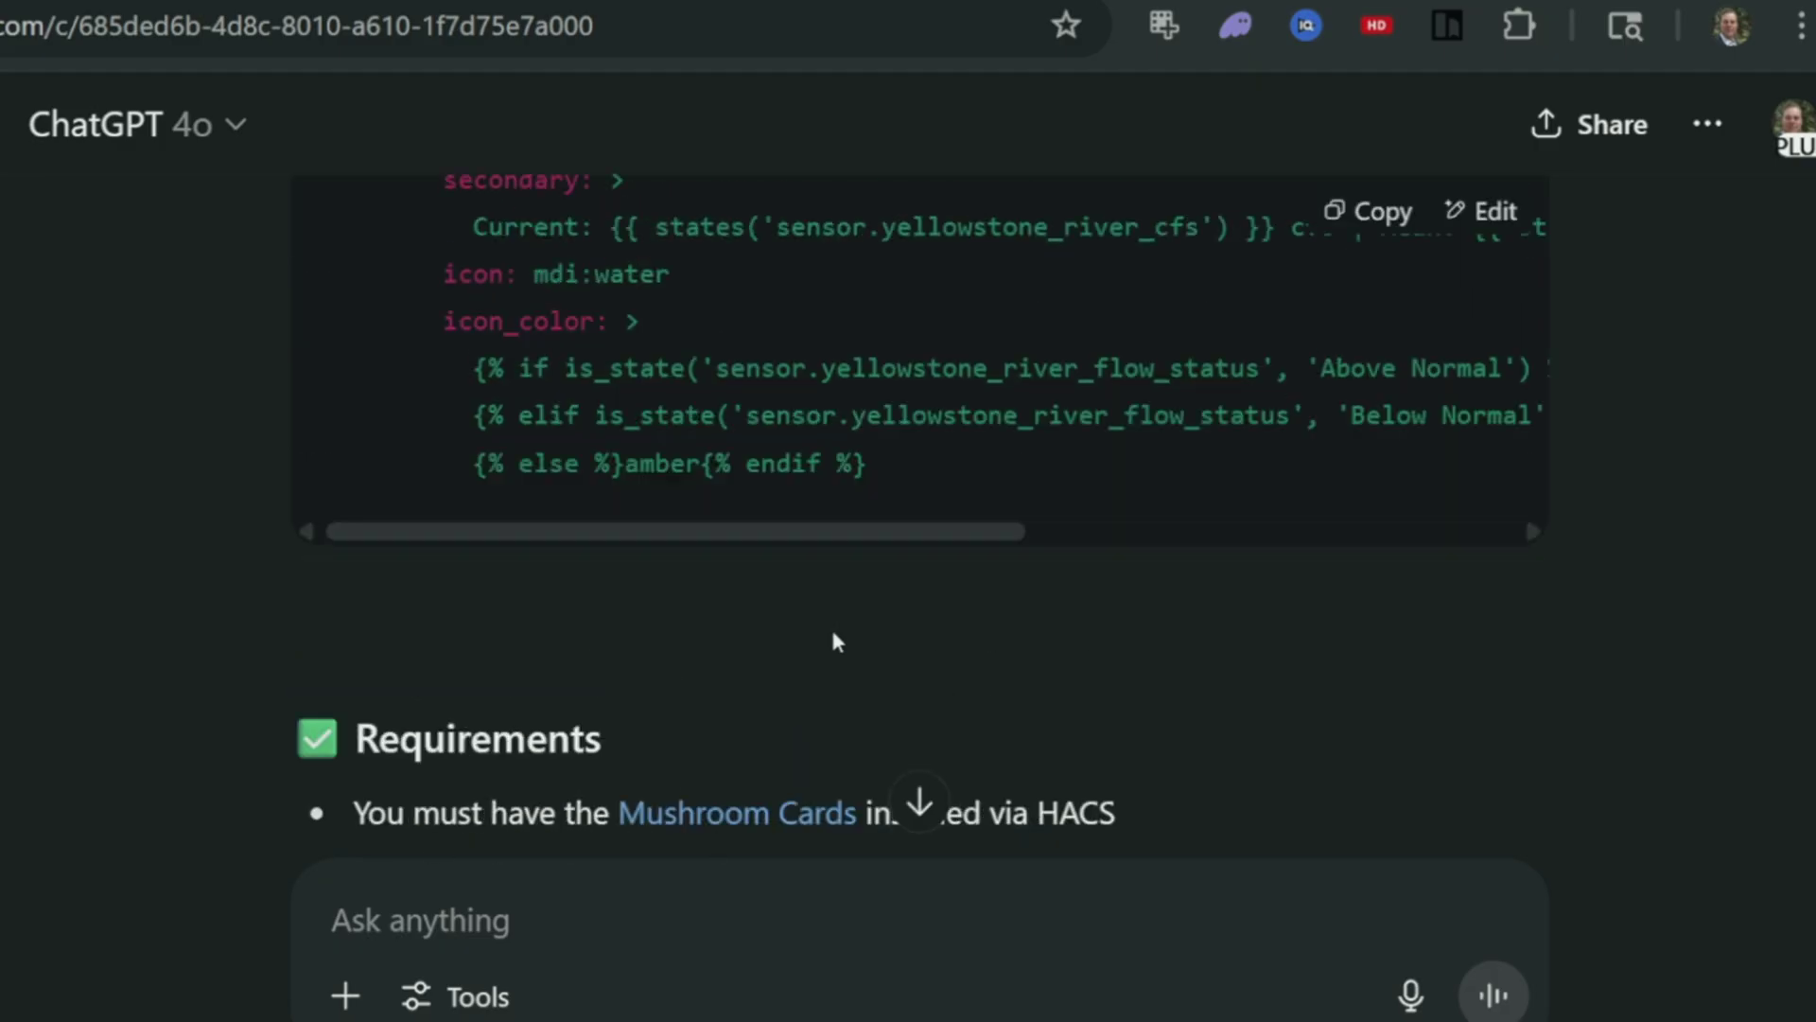
pyautogui.scroll(10, 836, 621)
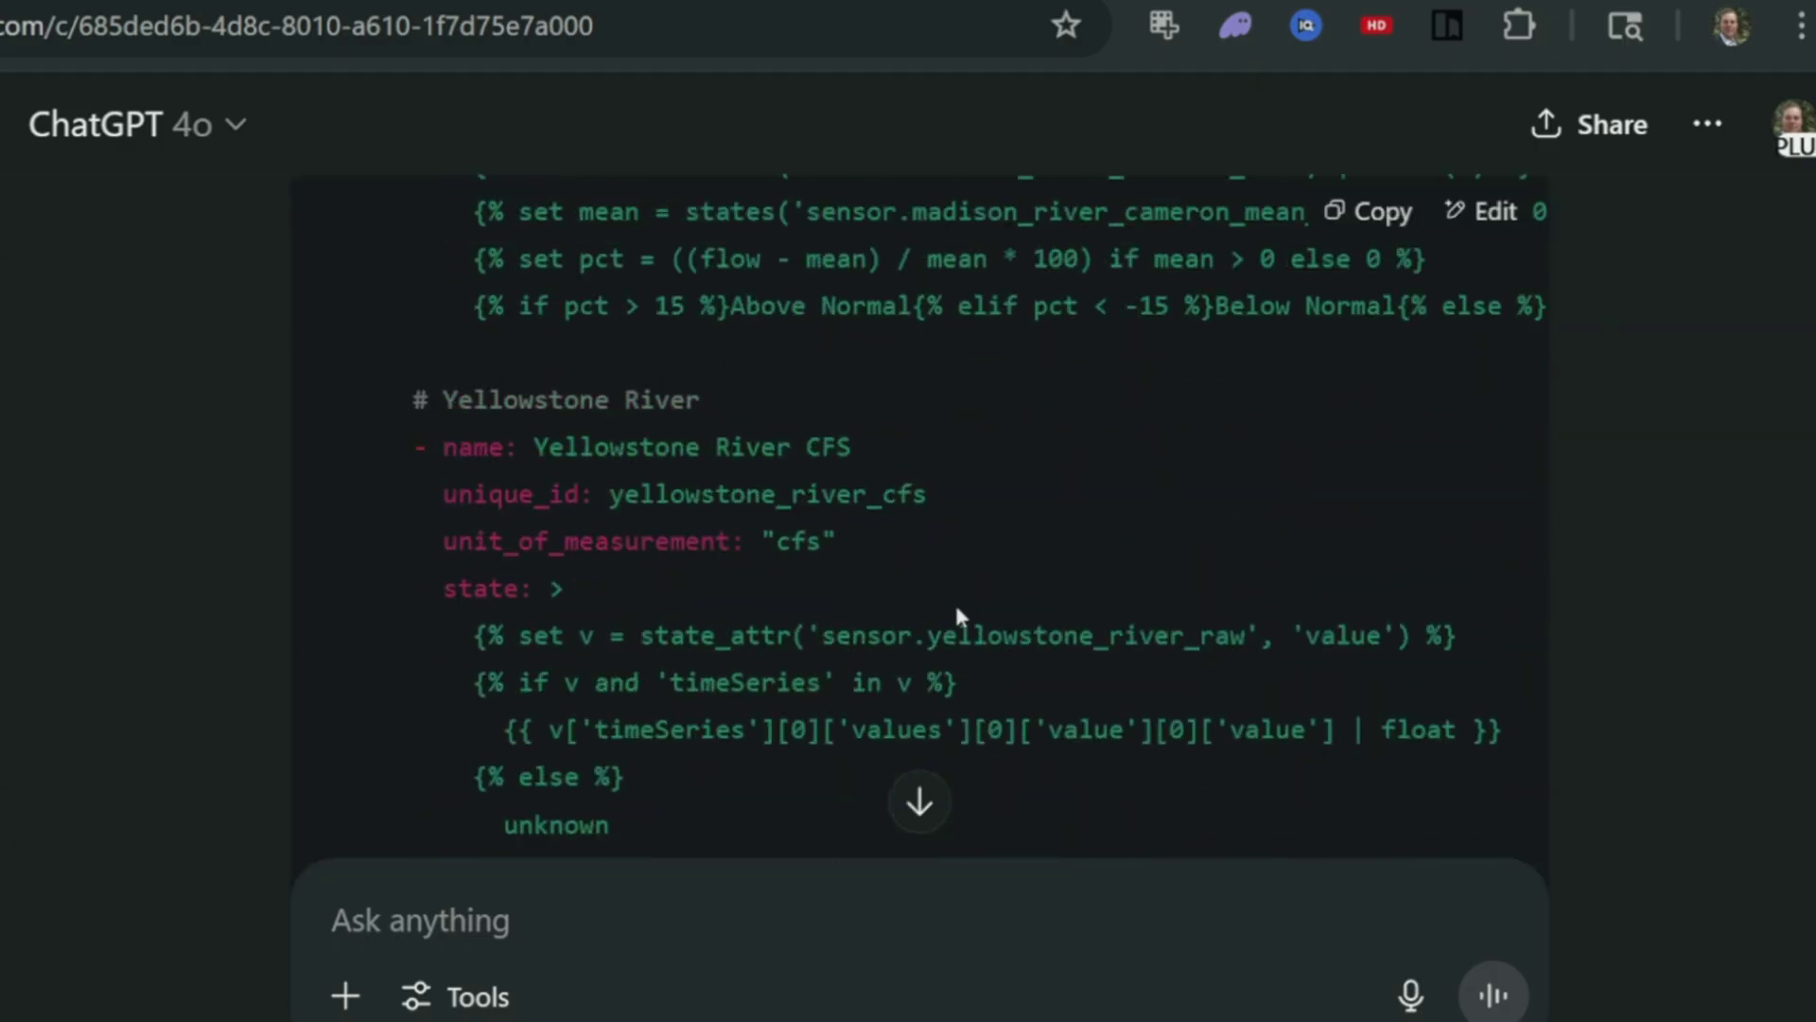
pyautogui.scroll(10, 1484, 284)
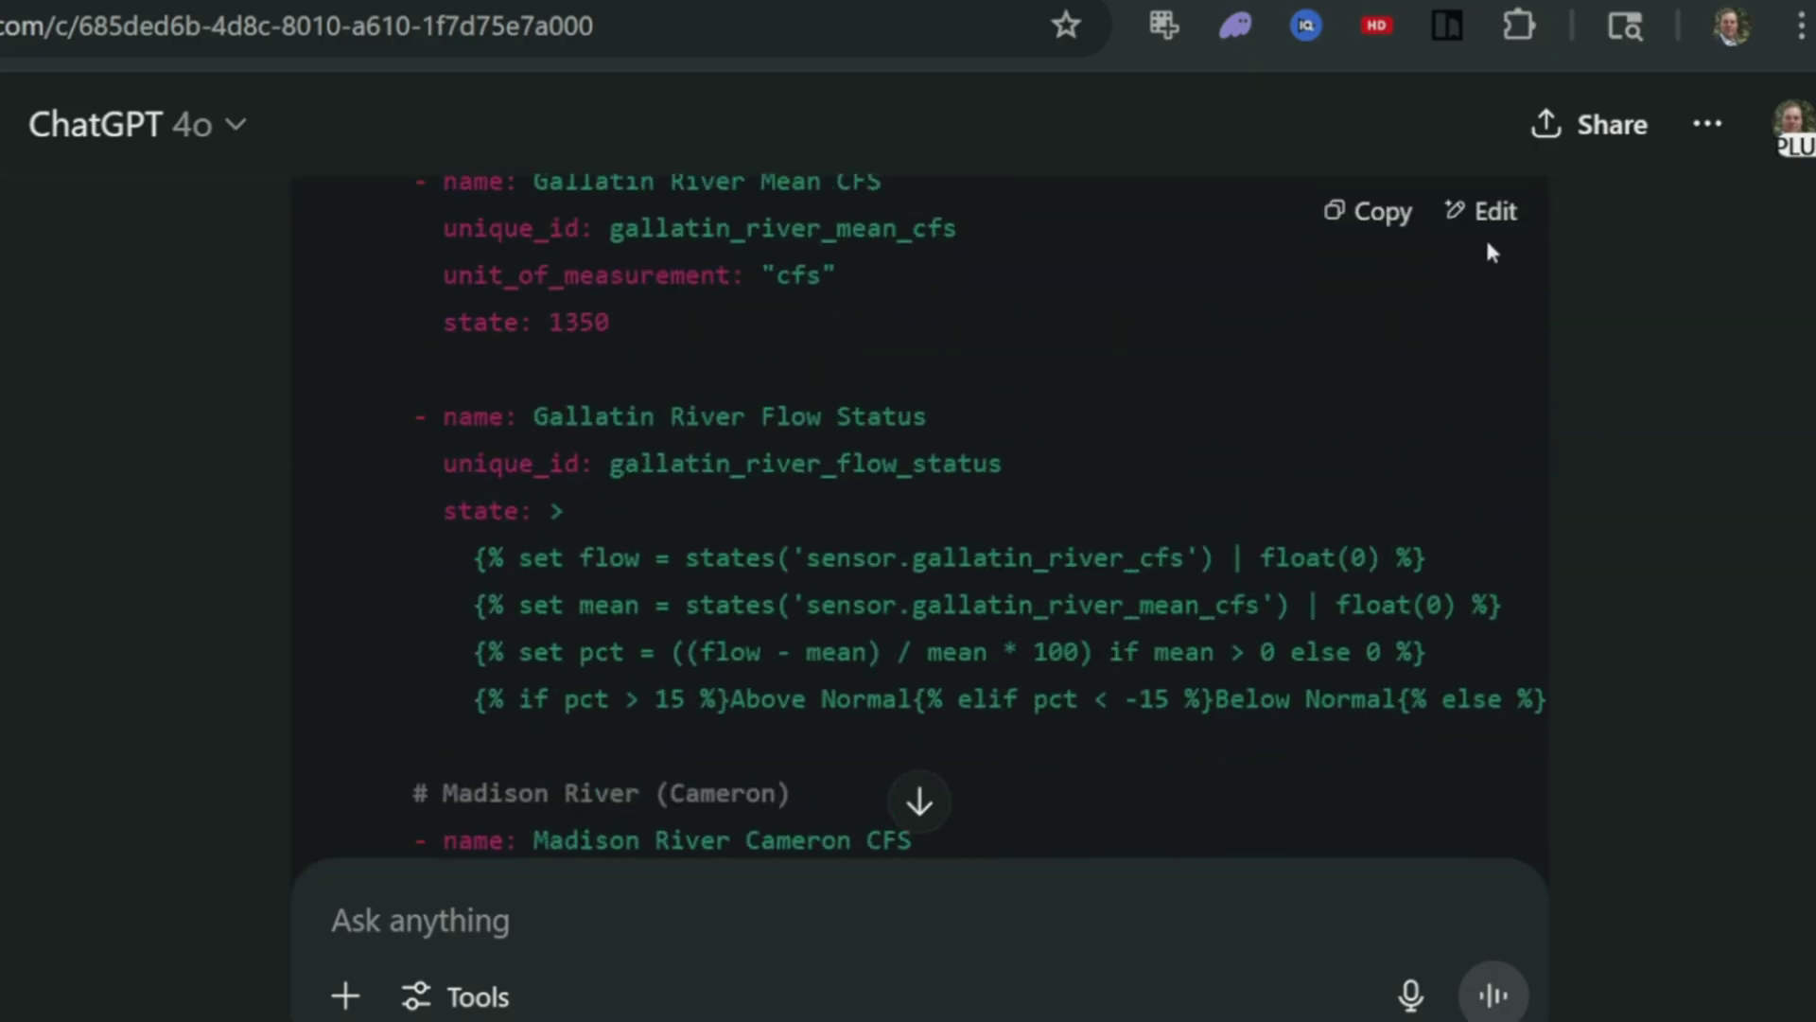
pyautogui.click(1493, 214)
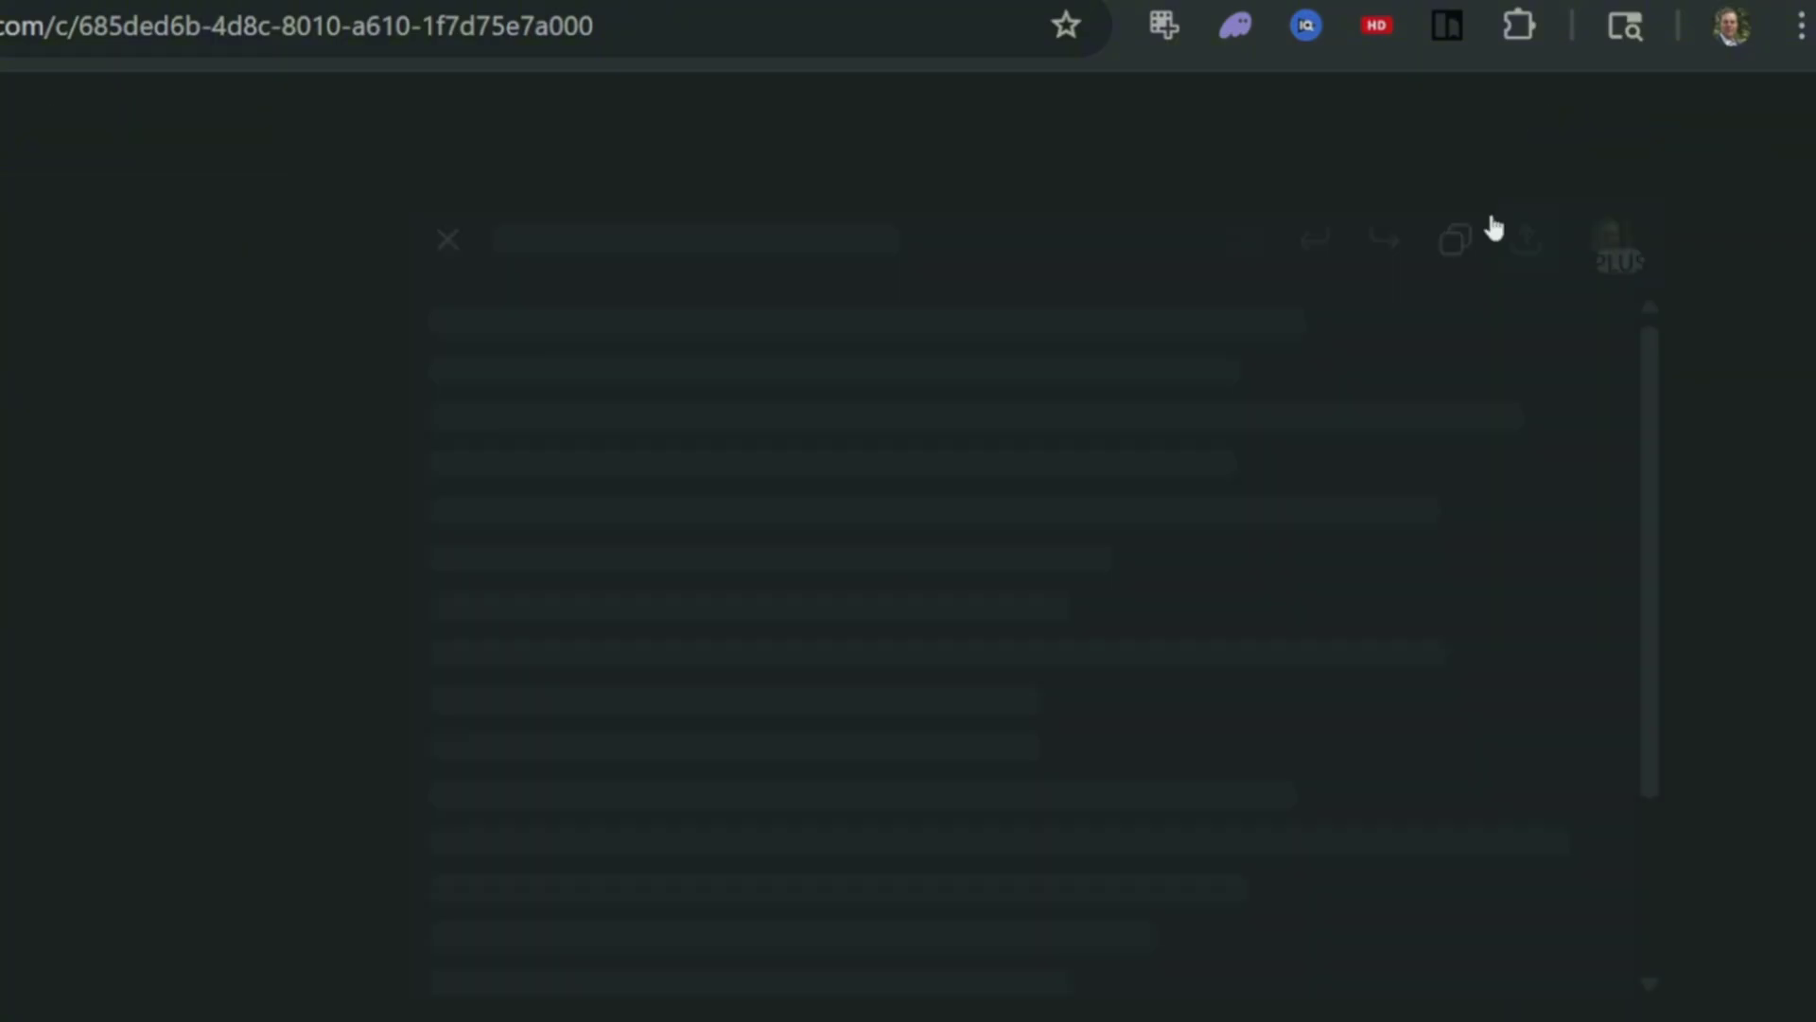
pyautogui.click(268, 150)
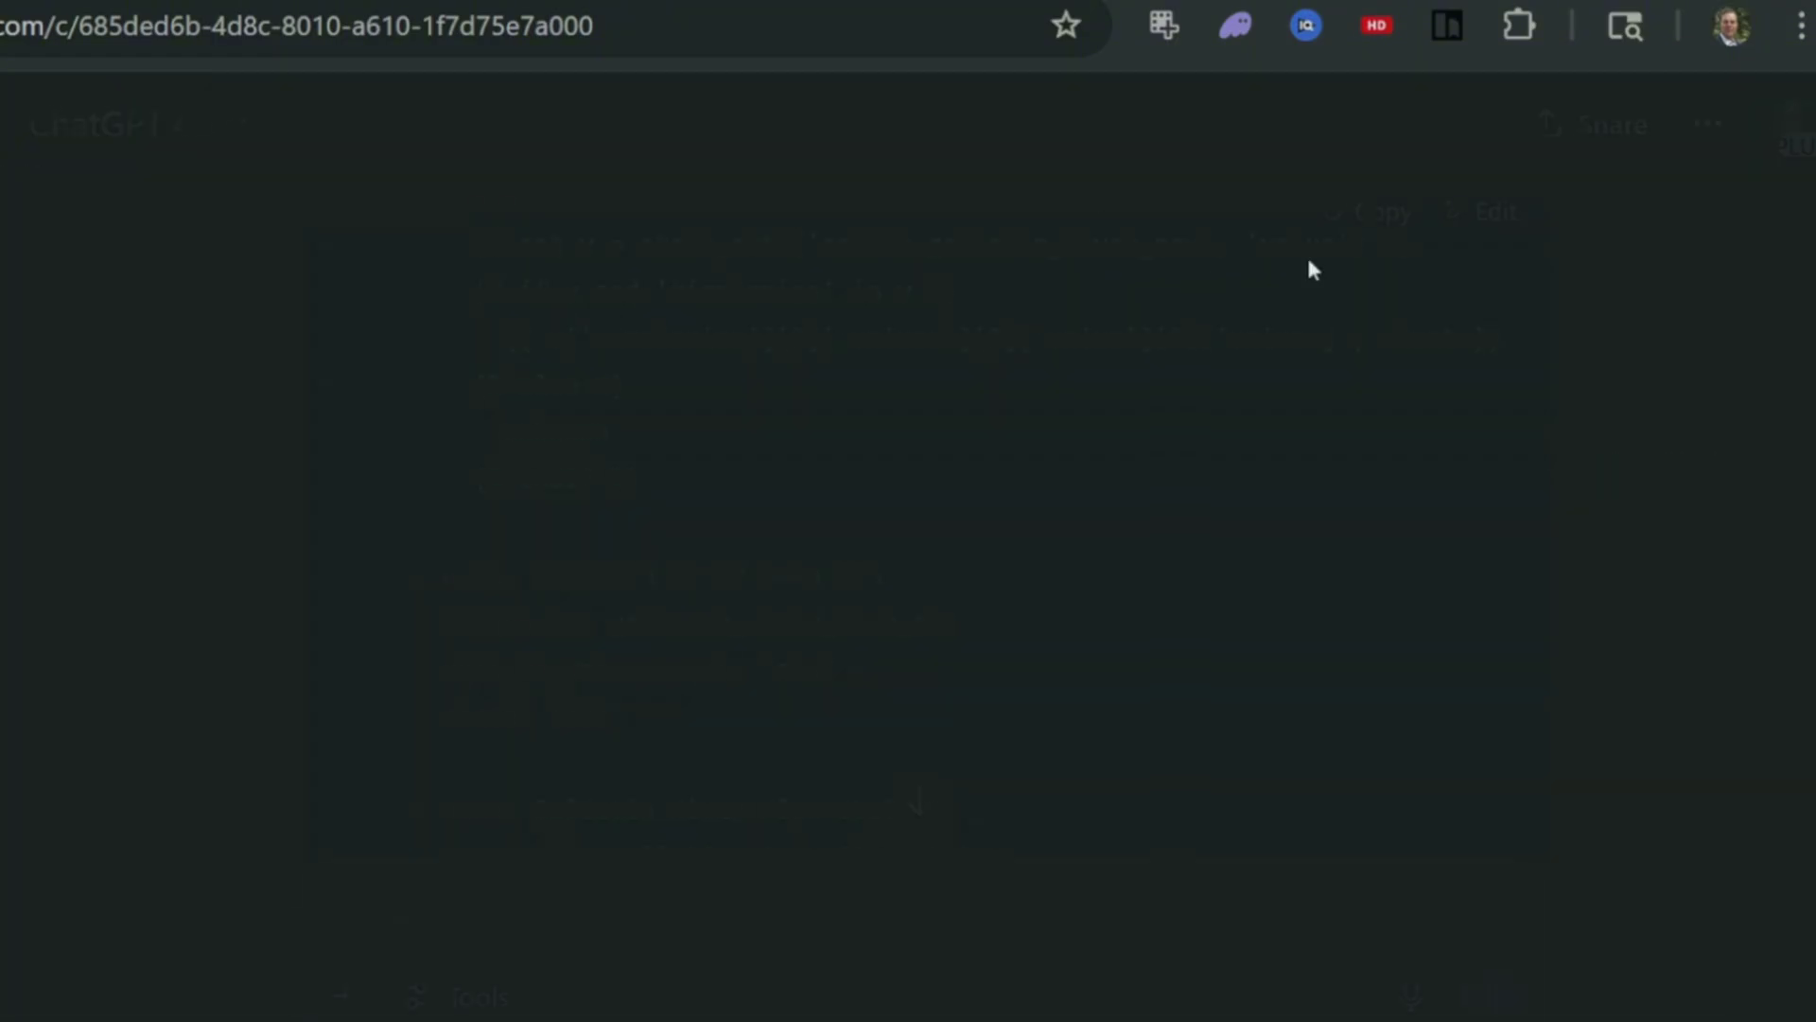
# - Copy the USGS River Flow Monitoring sensor code and open configuration.yaml in the File Editor
pyautogui.click(1370, 212)
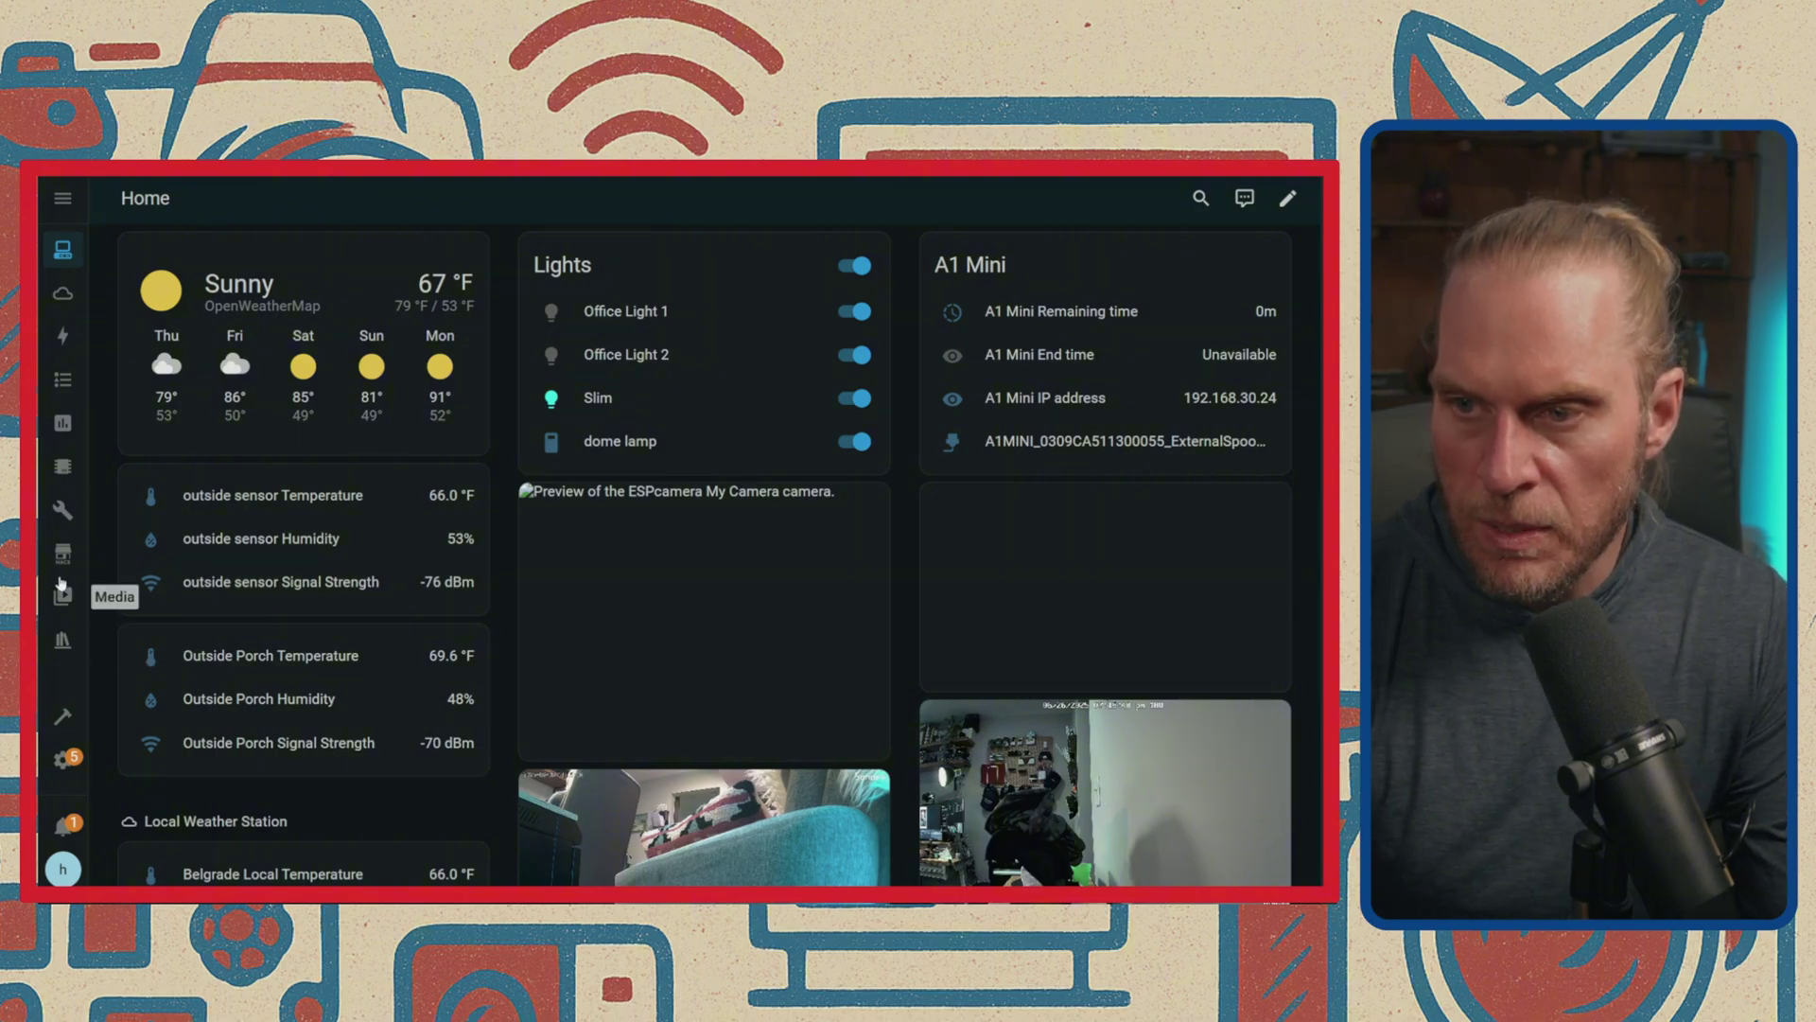
pyautogui.click(60, 515)
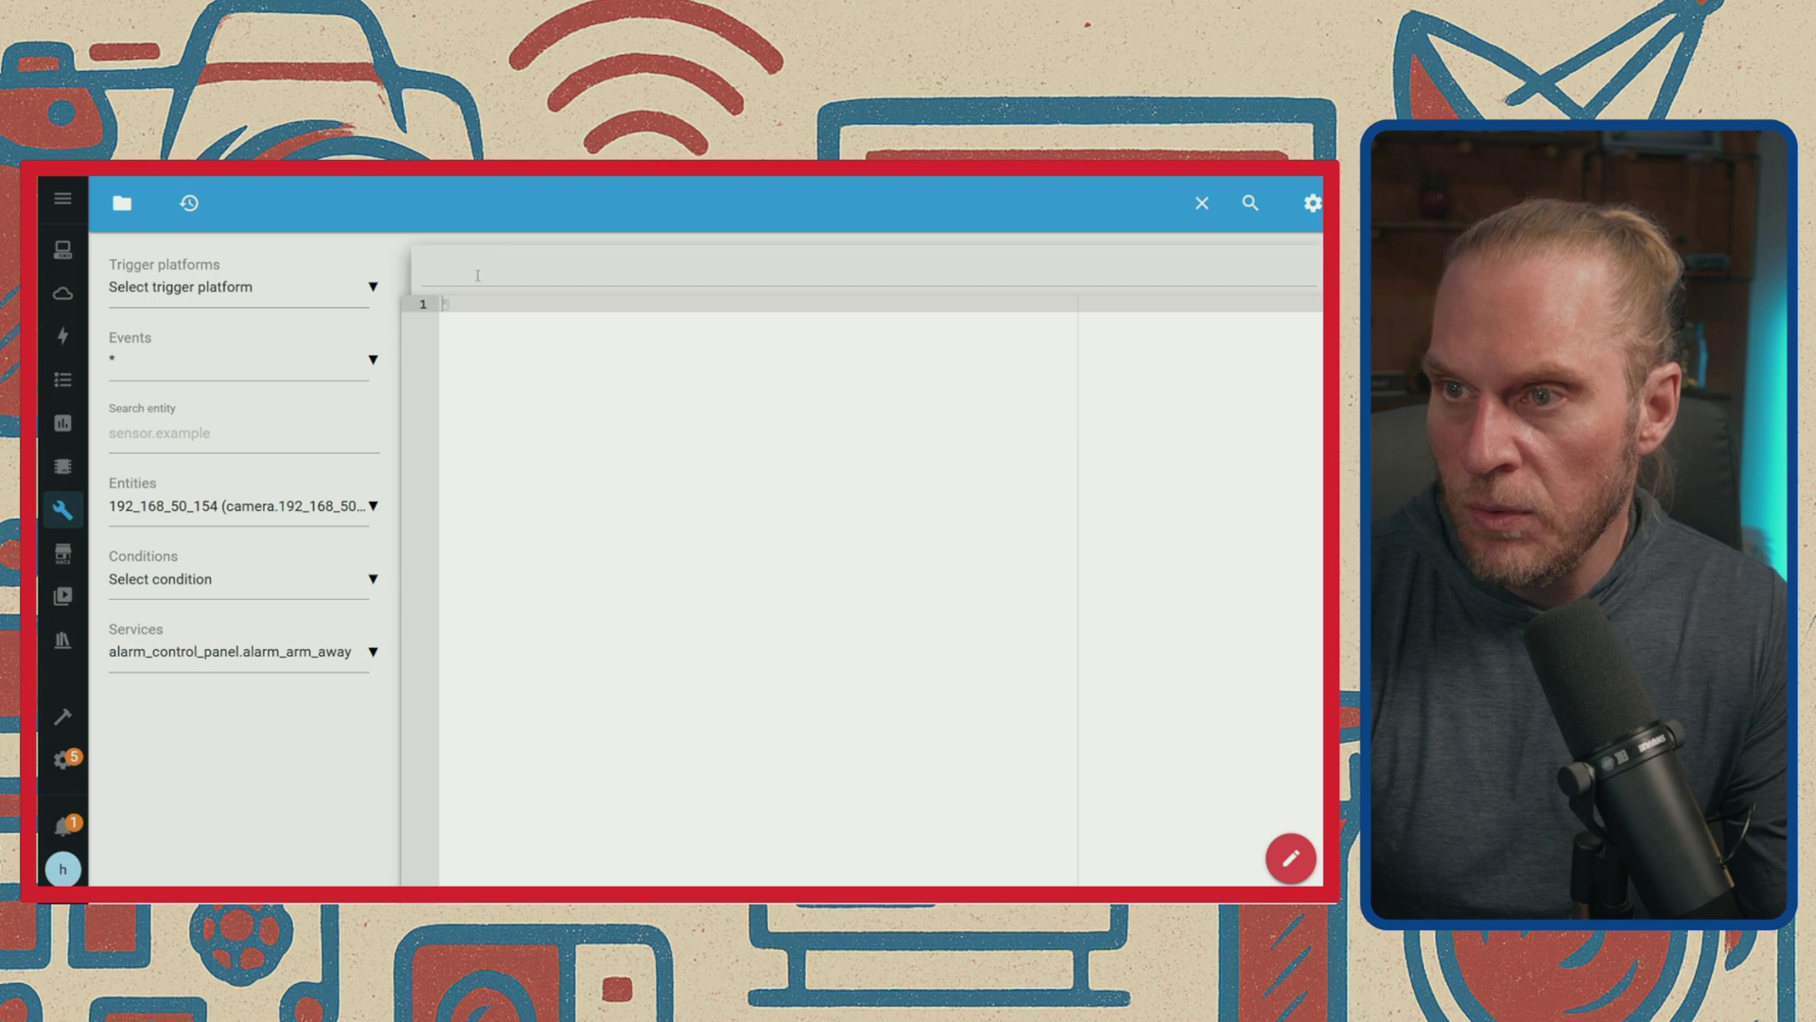
pyautogui.click(284, 298)
pyautogui.click(122, 202)
pyautogui.click(122, 202)
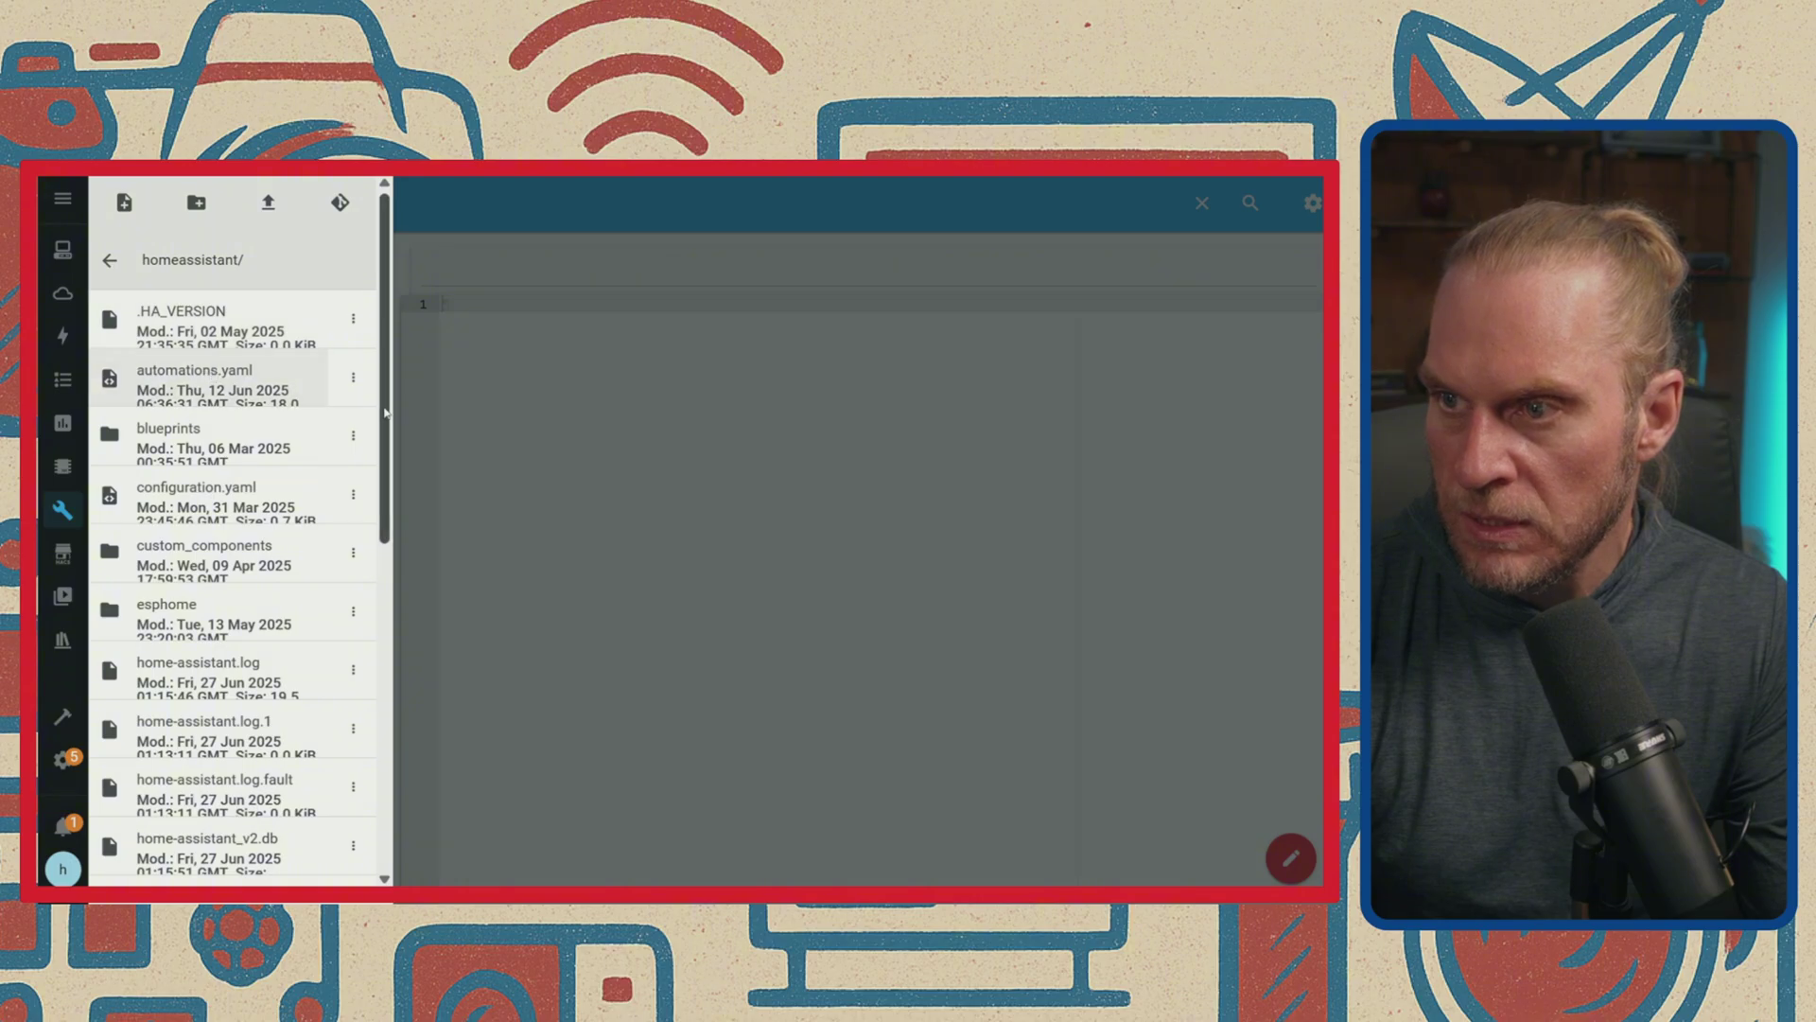
pyautogui.scroll(-1, 284, 435)
pyautogui.click(162, 464)
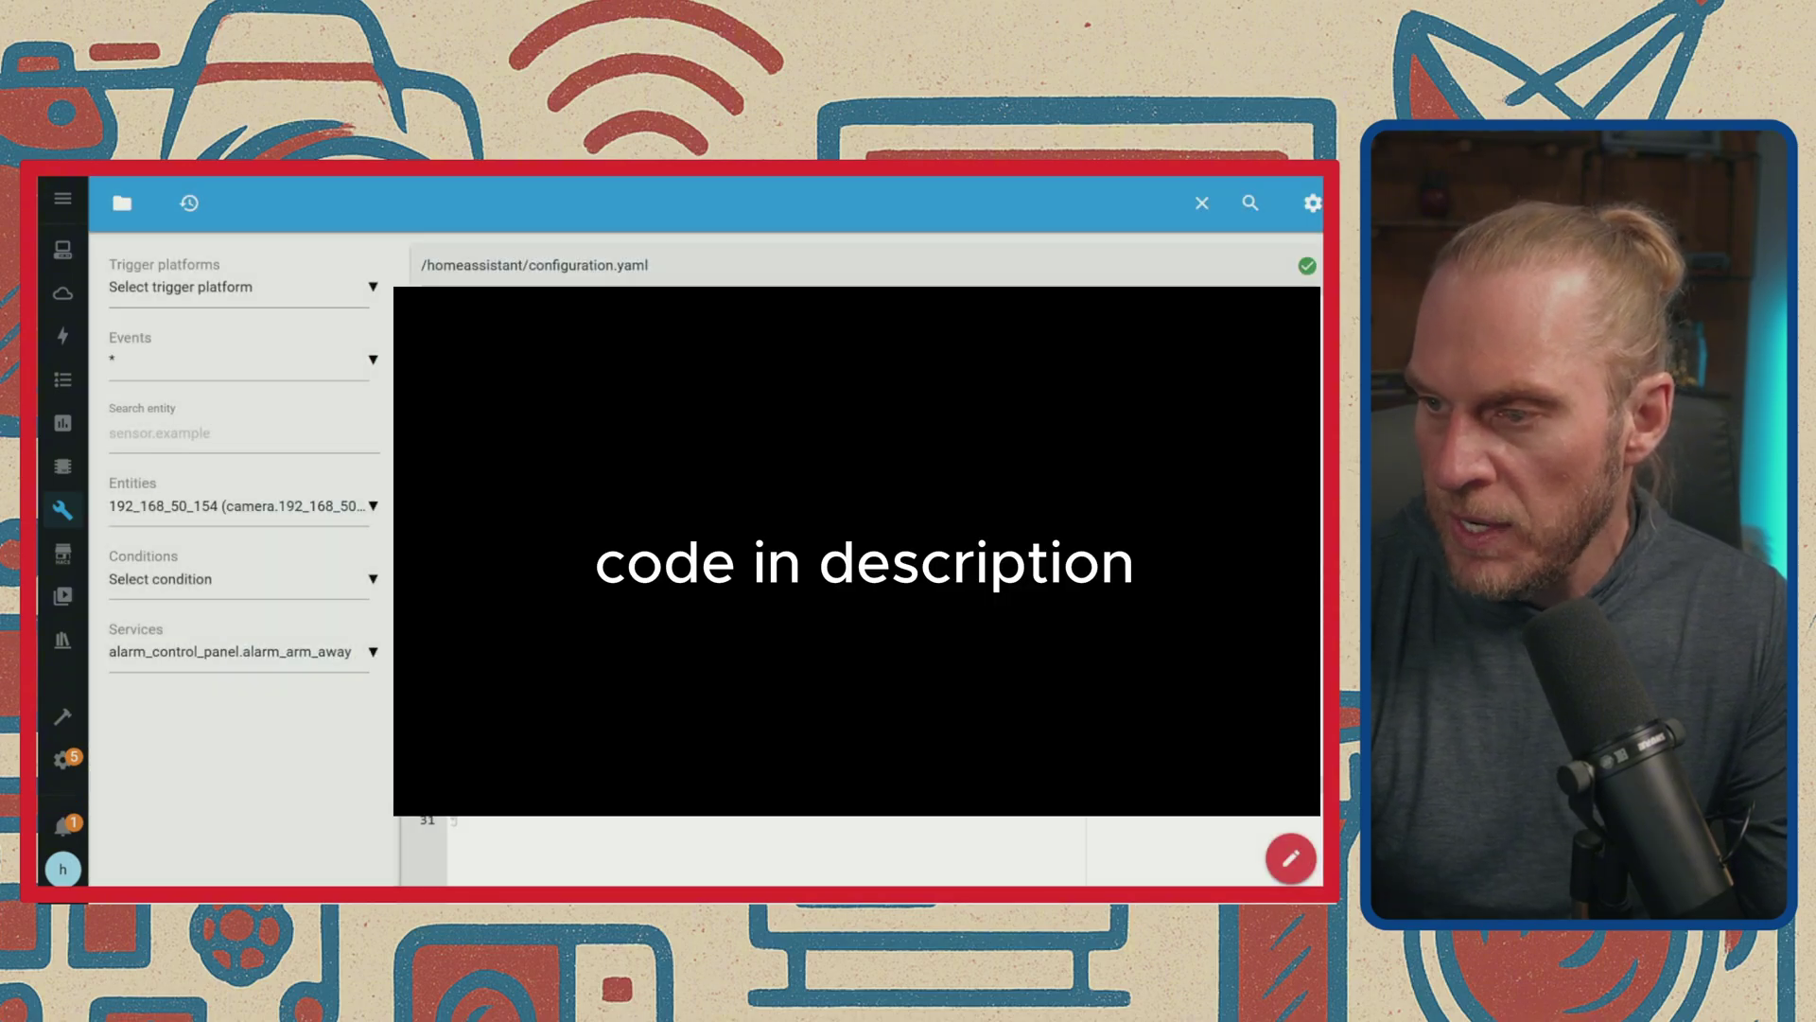
# - Paste the REST and template river sensors, including Madison and Yellowstone, at the end of configuration.yaml
pyautogui.press('Return')
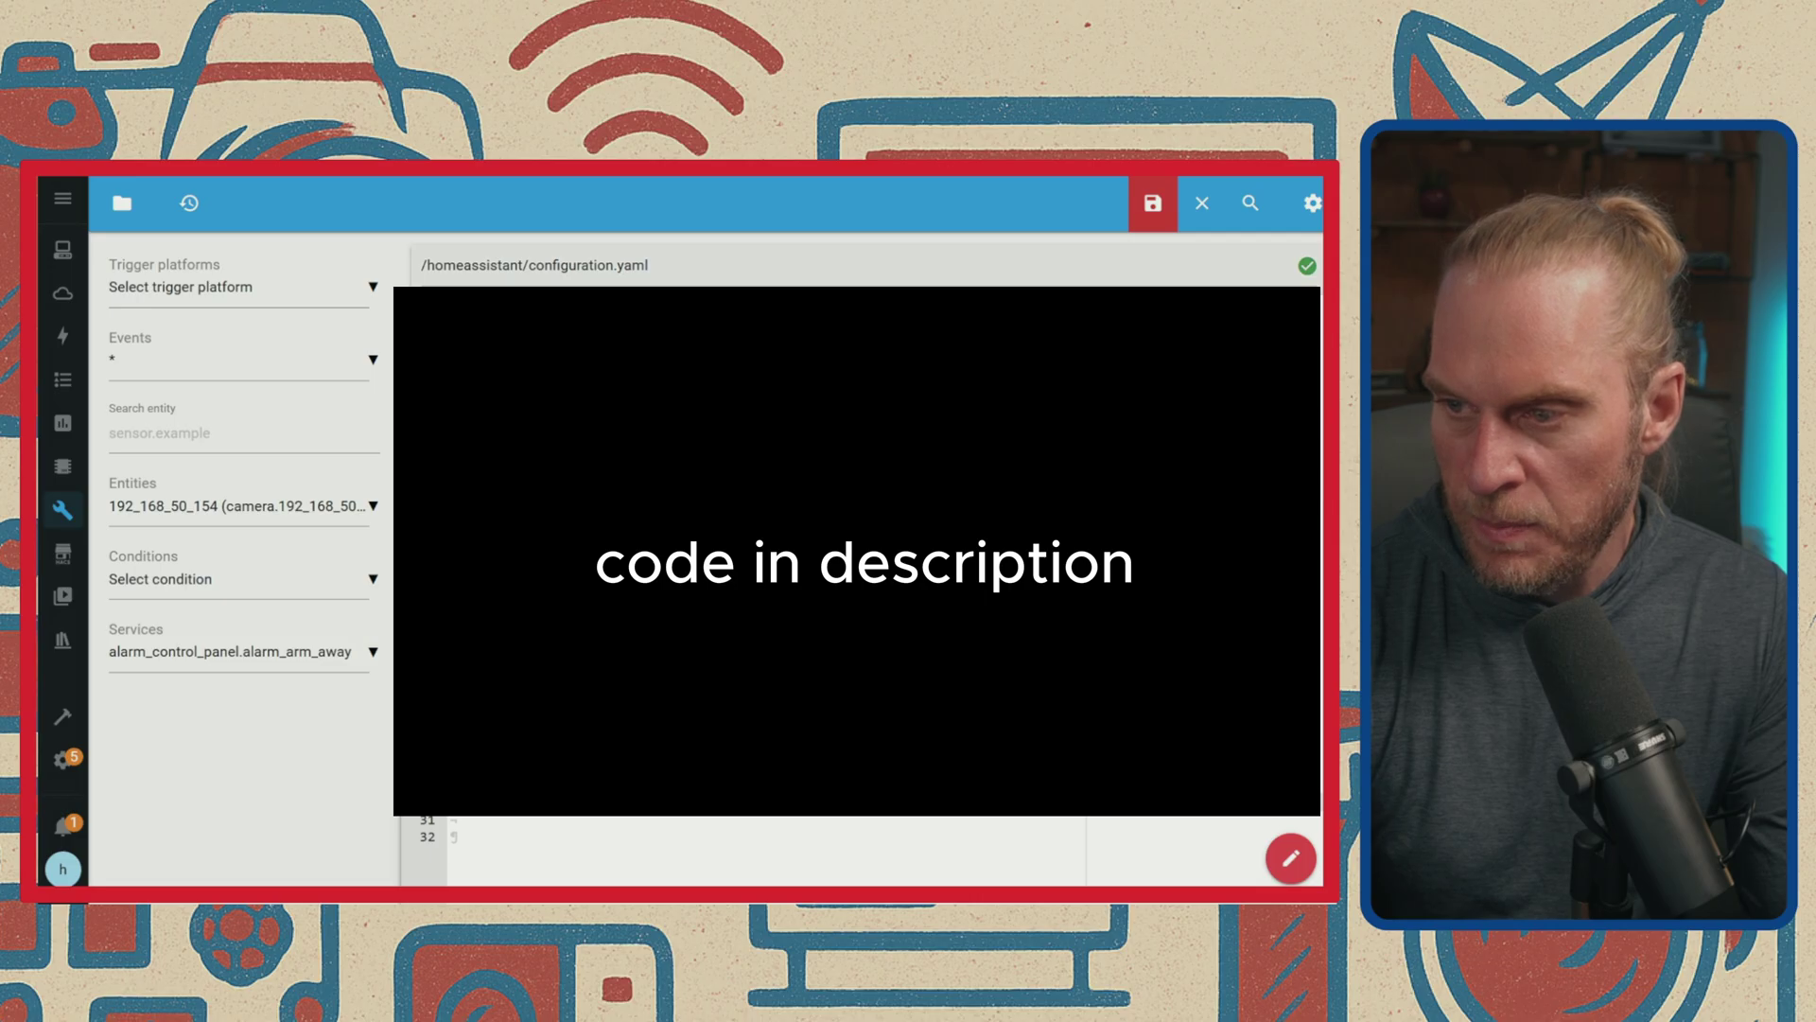
pyautogui.press('Return')
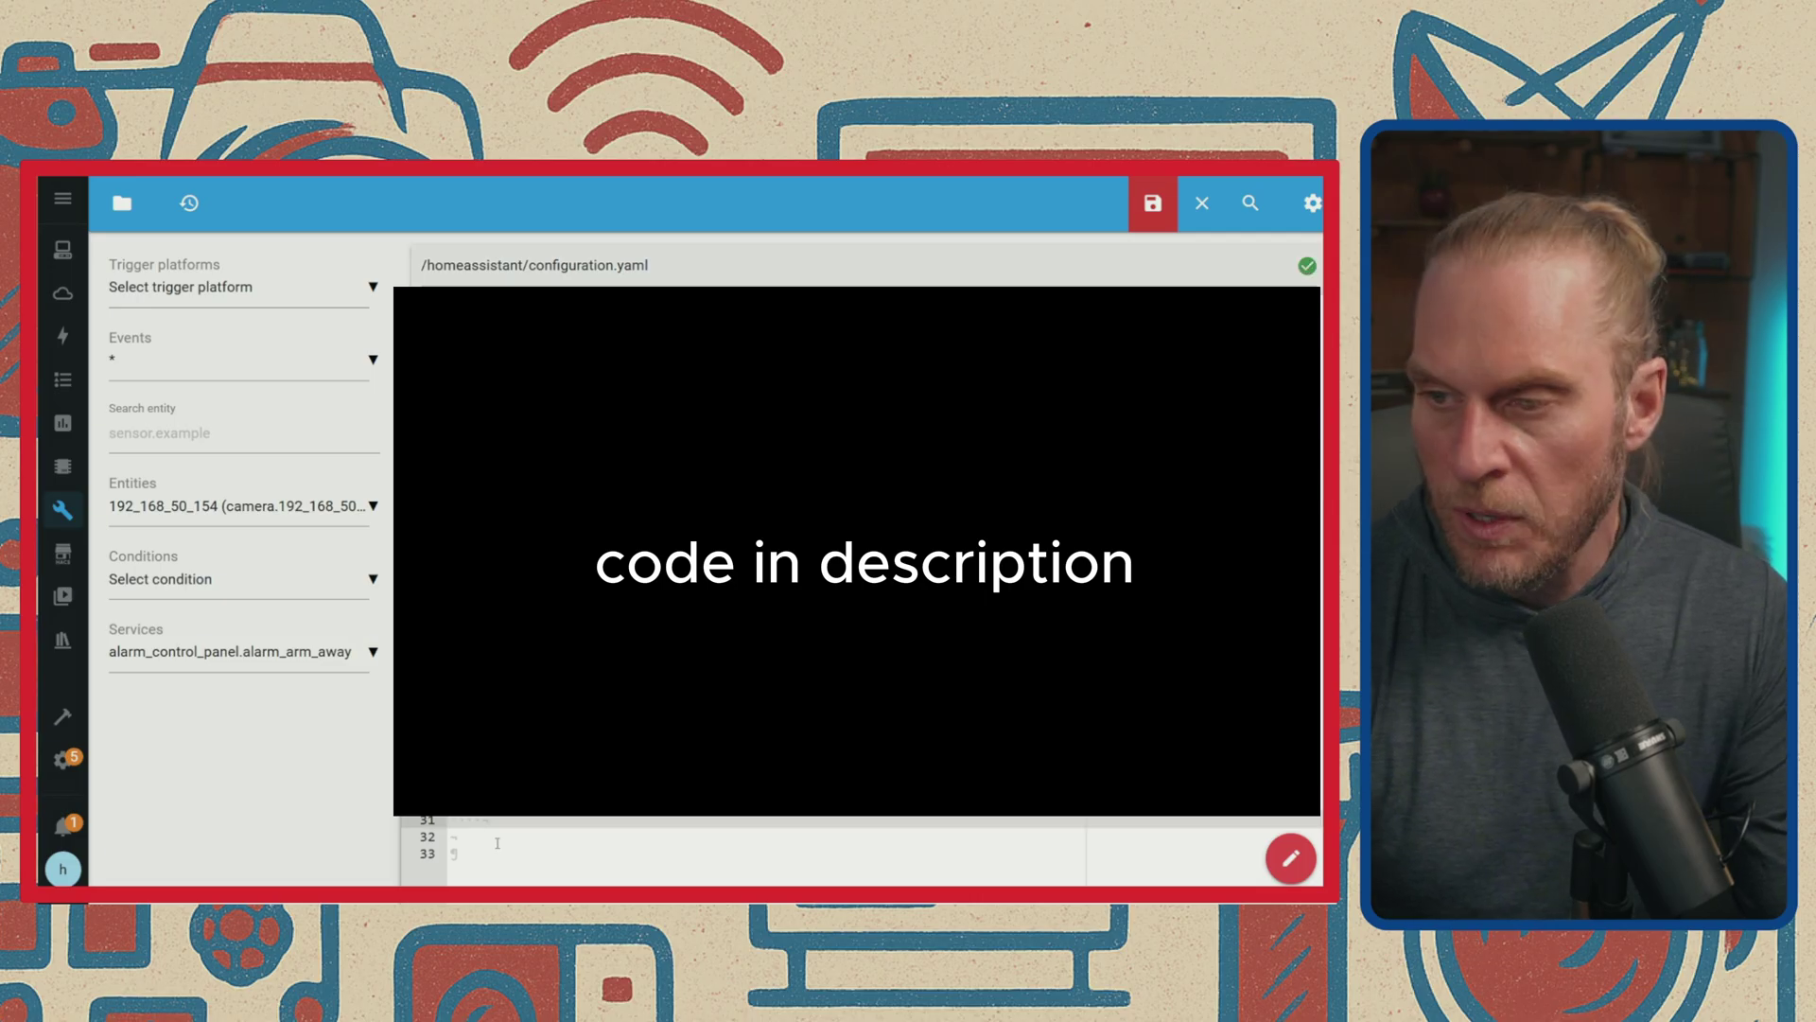
pyautogui.hotkey('ctrl', 'v')
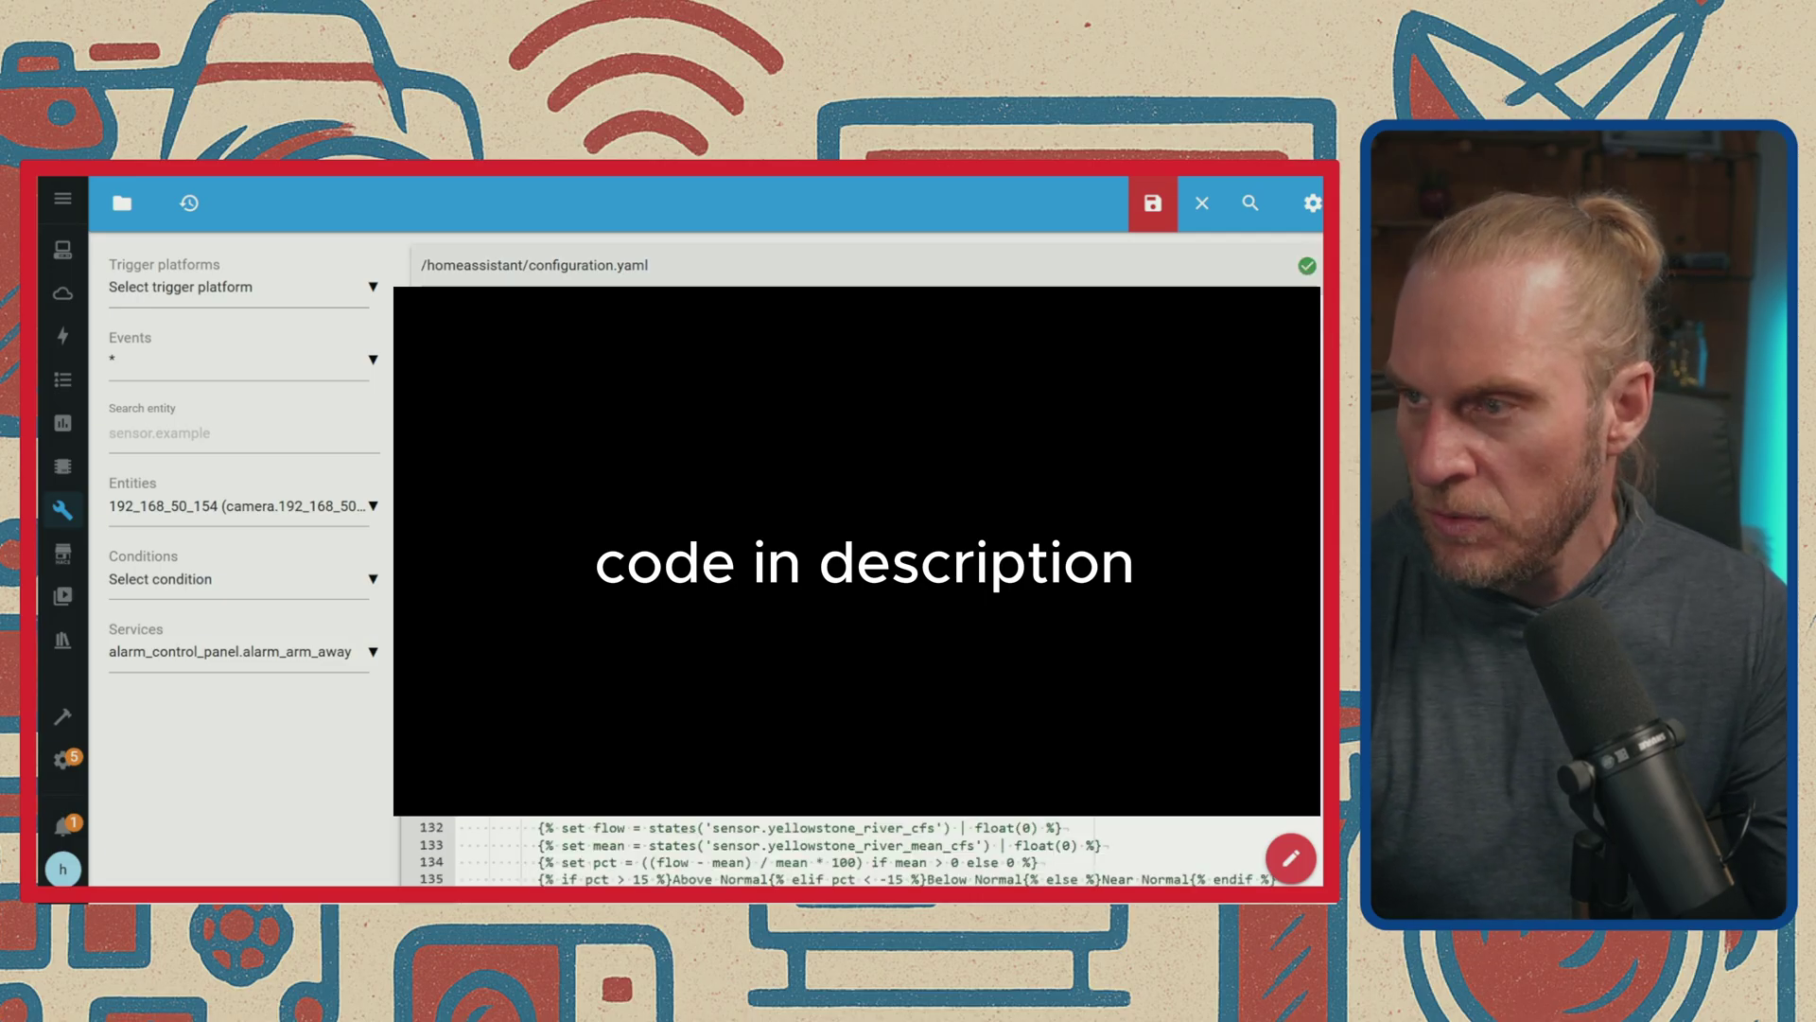
pyautogui.scroll(20, 857, 567)
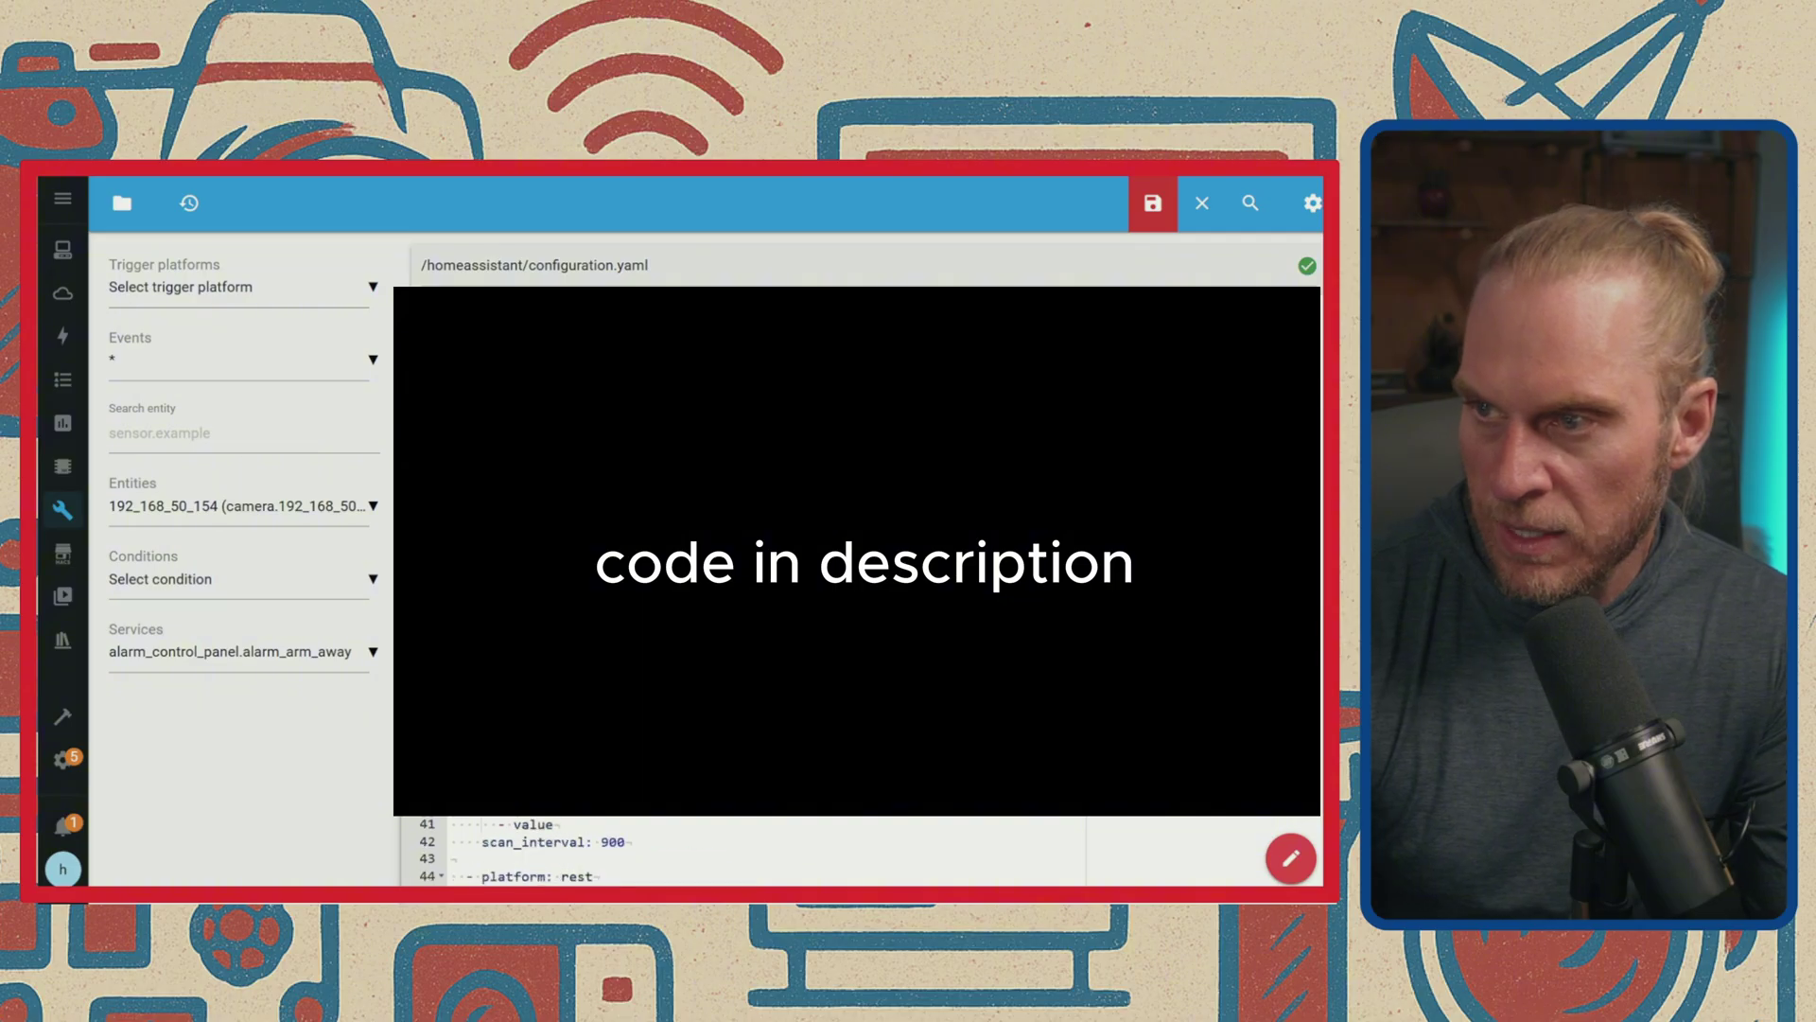
pyautogui.scroll(-2, 857, 567)
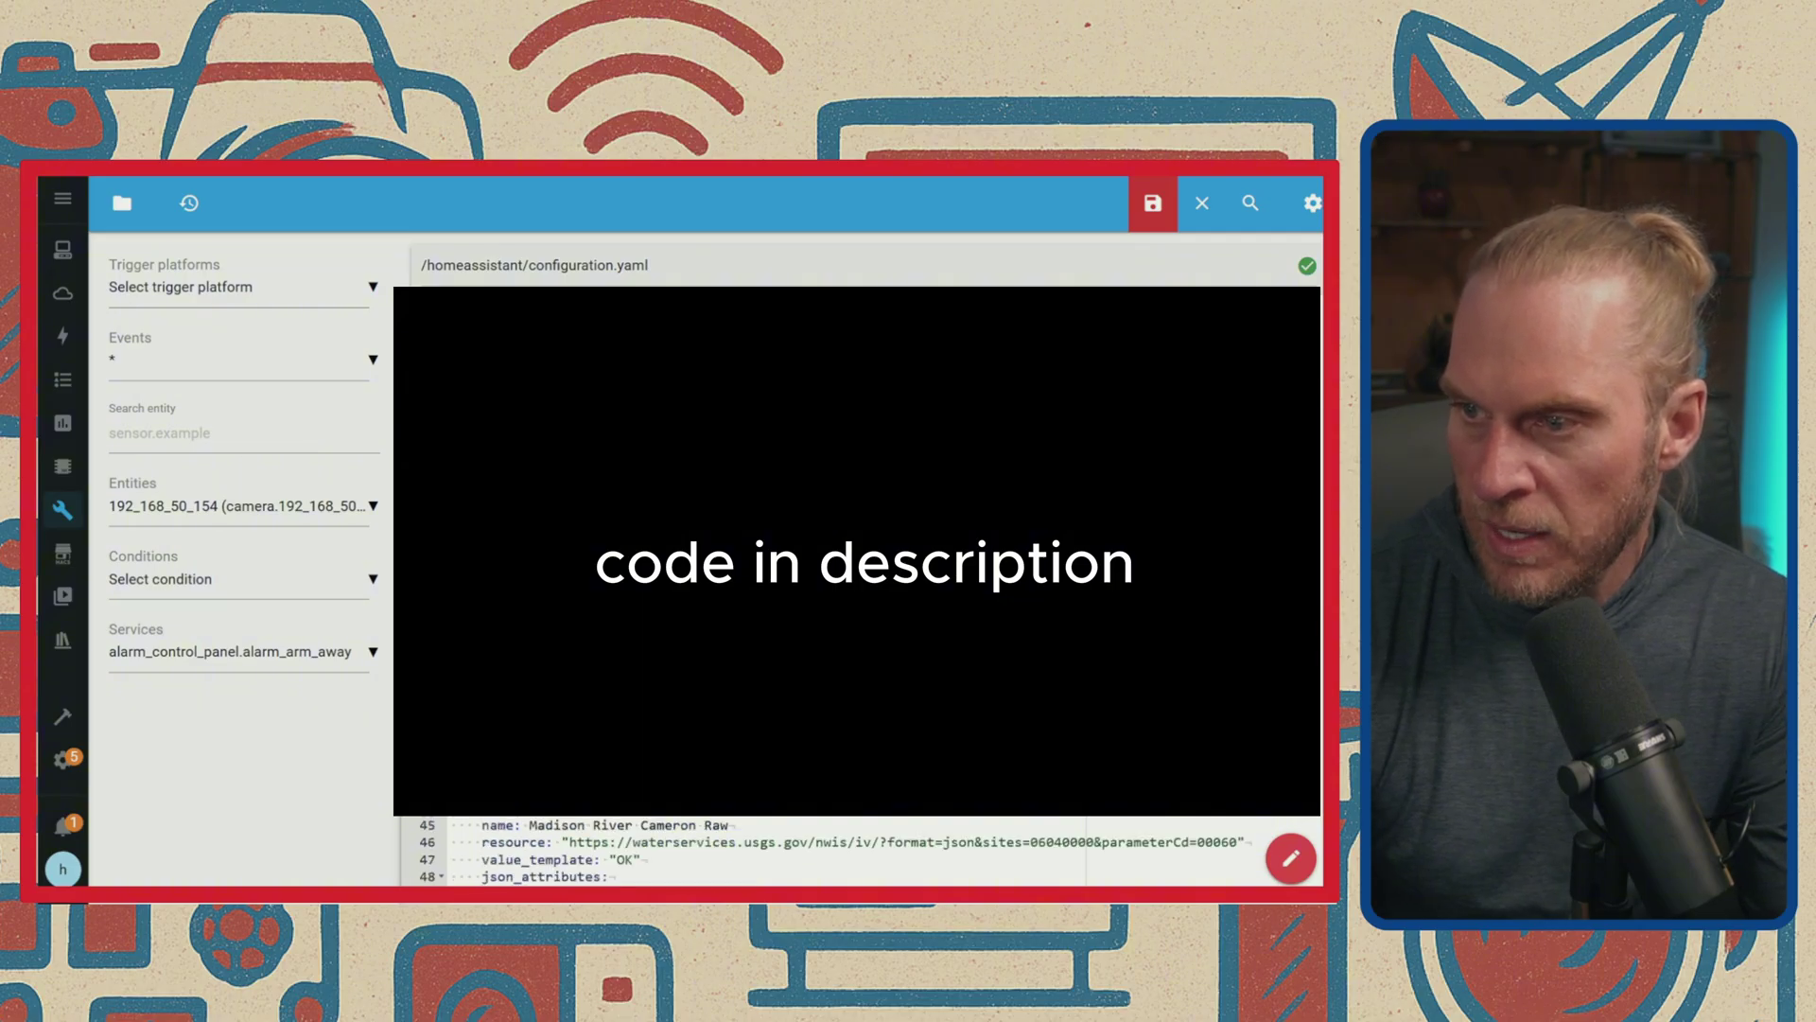
pyautogui.scroll(-2, 857, 568)
pyautogui.scroll(-12, 857, 568)
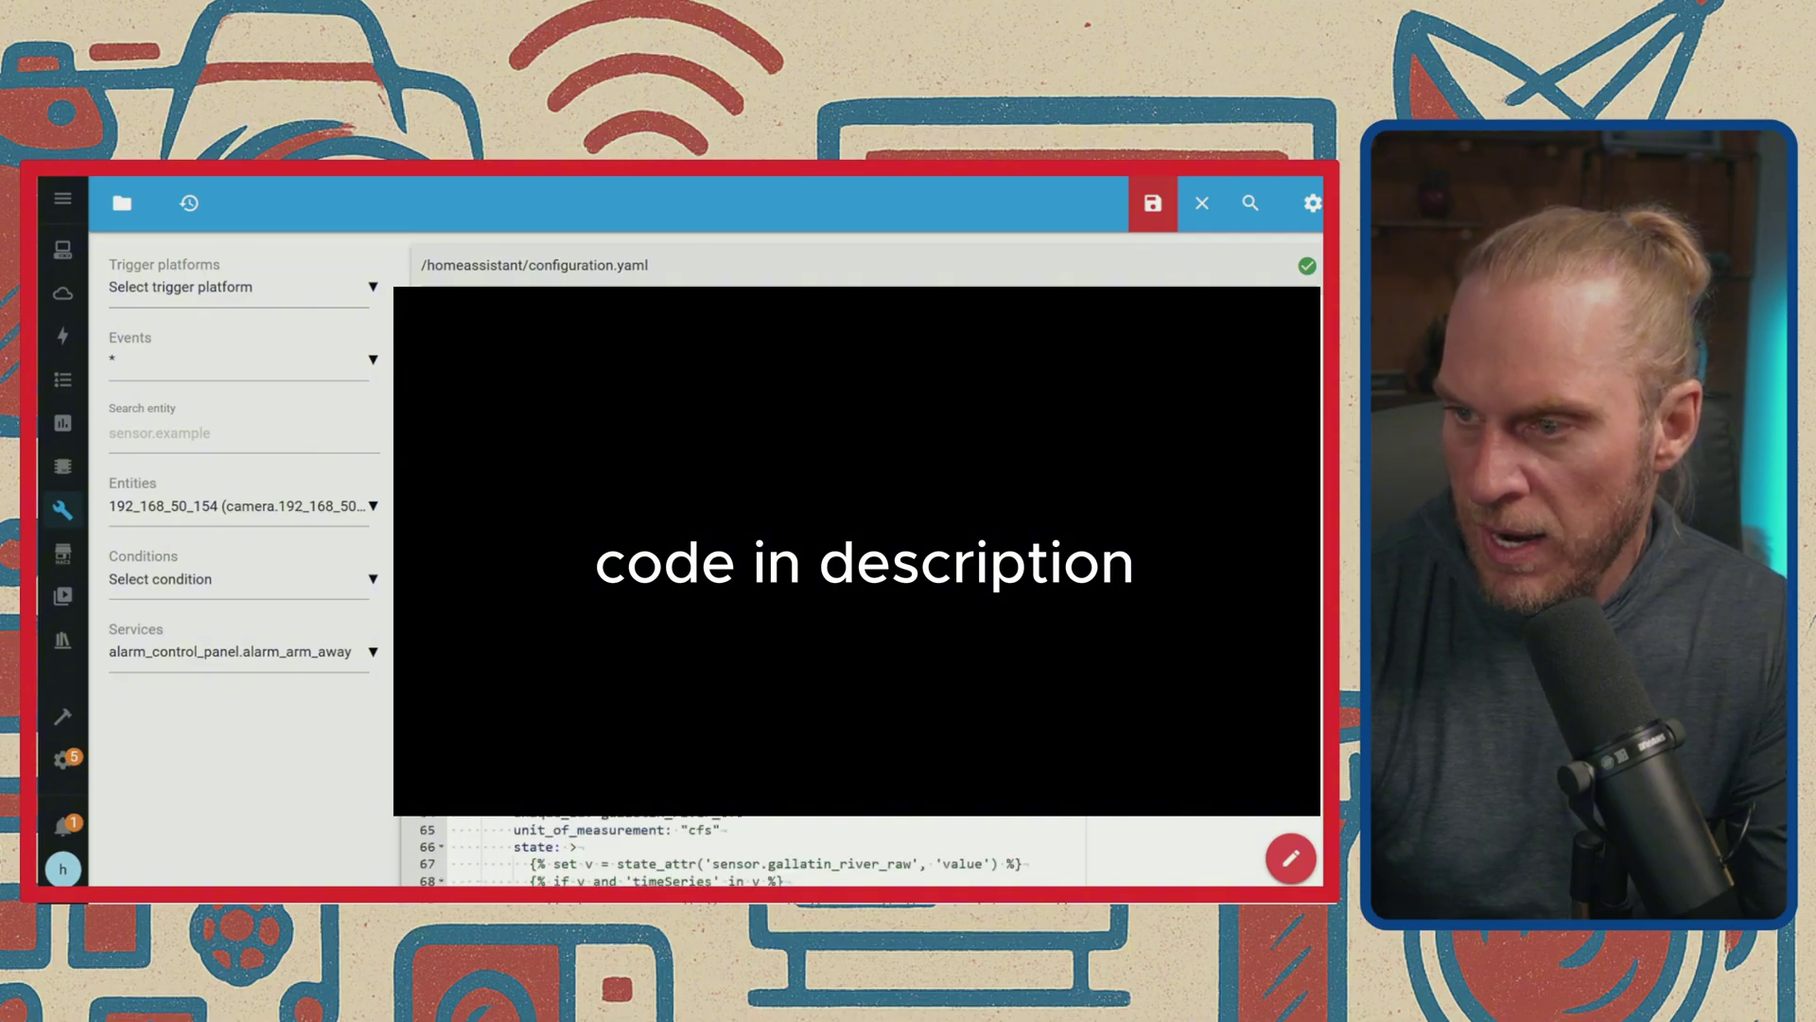
pyautogui.scroll(-2, 857, 567)
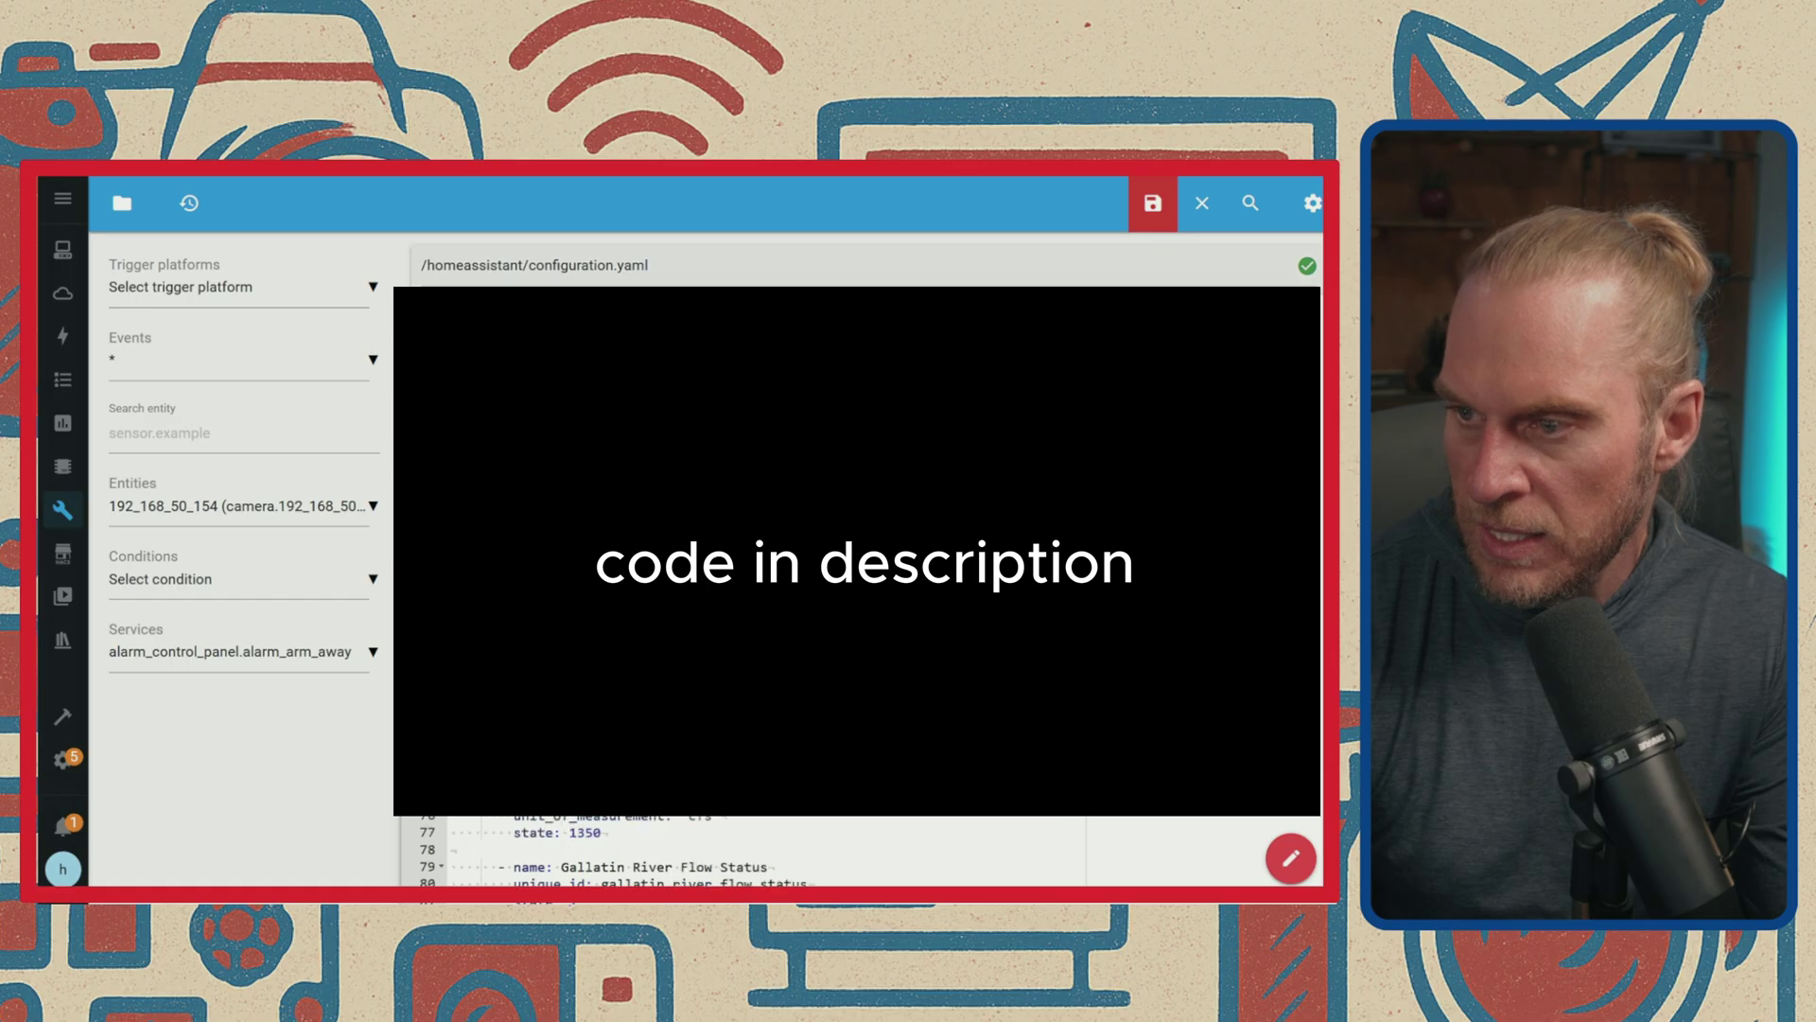
pyautogui.scroll(-17, 597, 640)
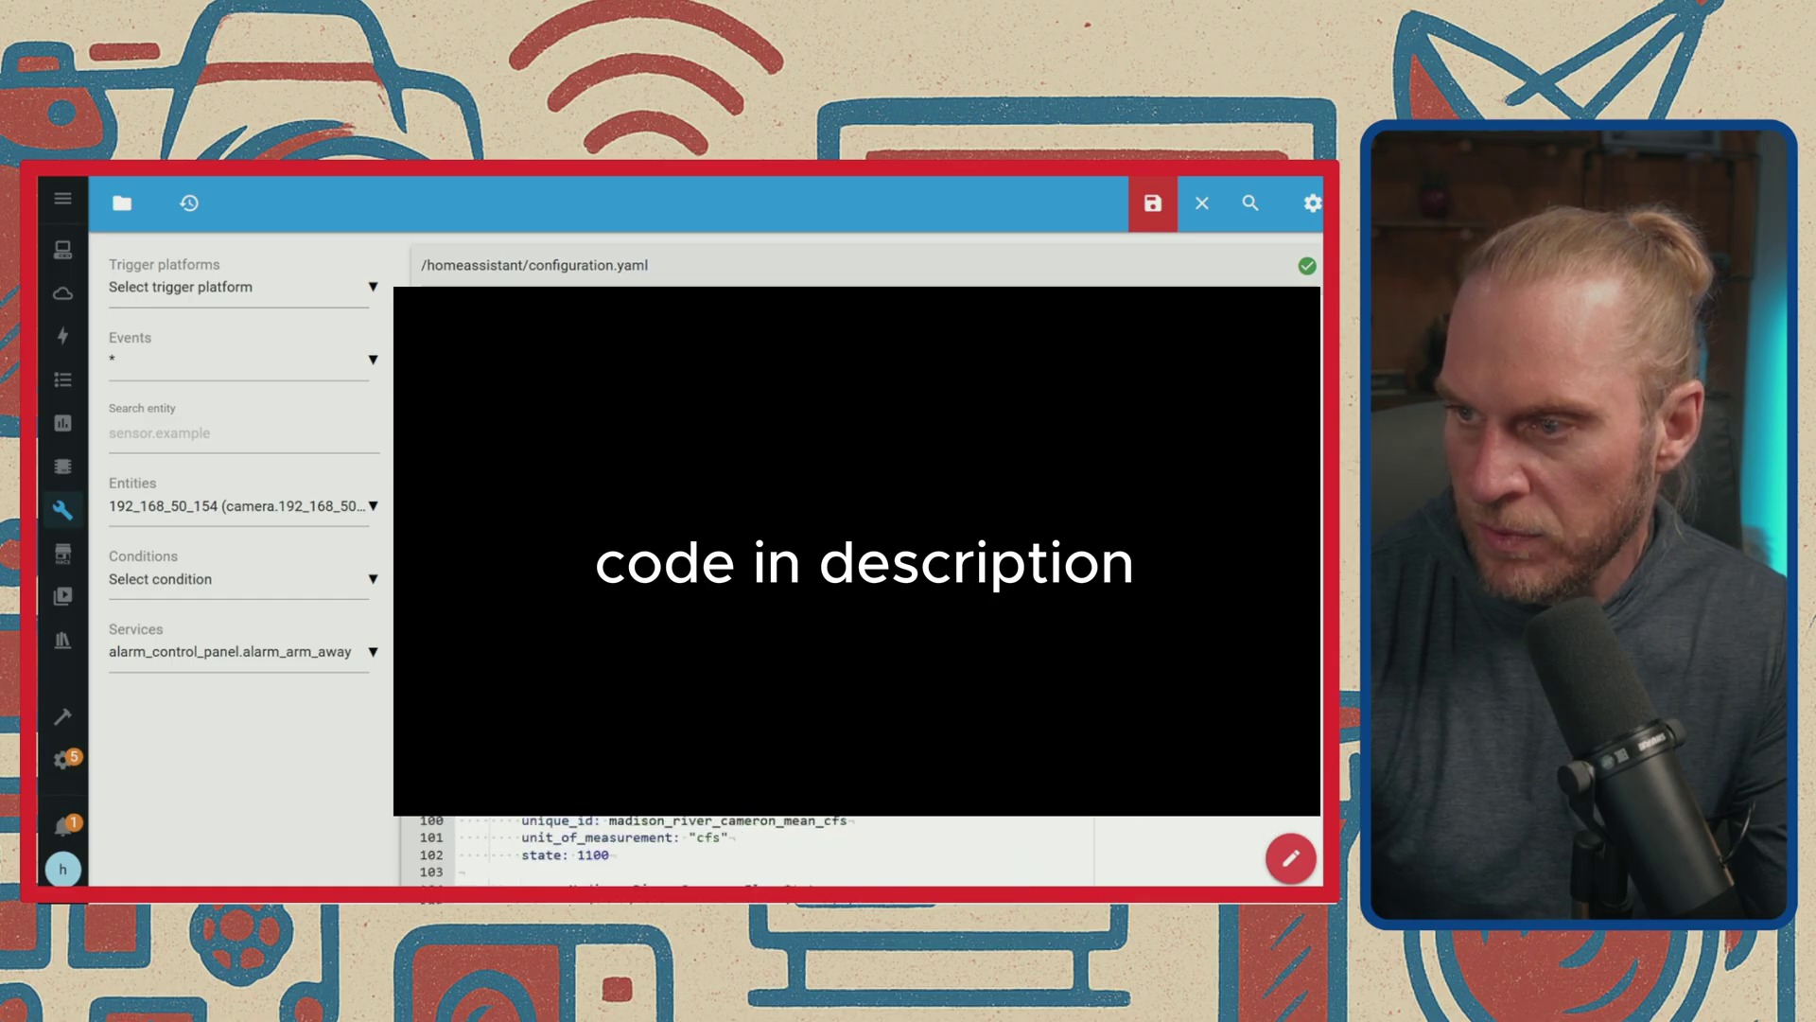
pyautogui.scroll(-10, 597, 640)
pyautogui.scroll(20, 734, 600)
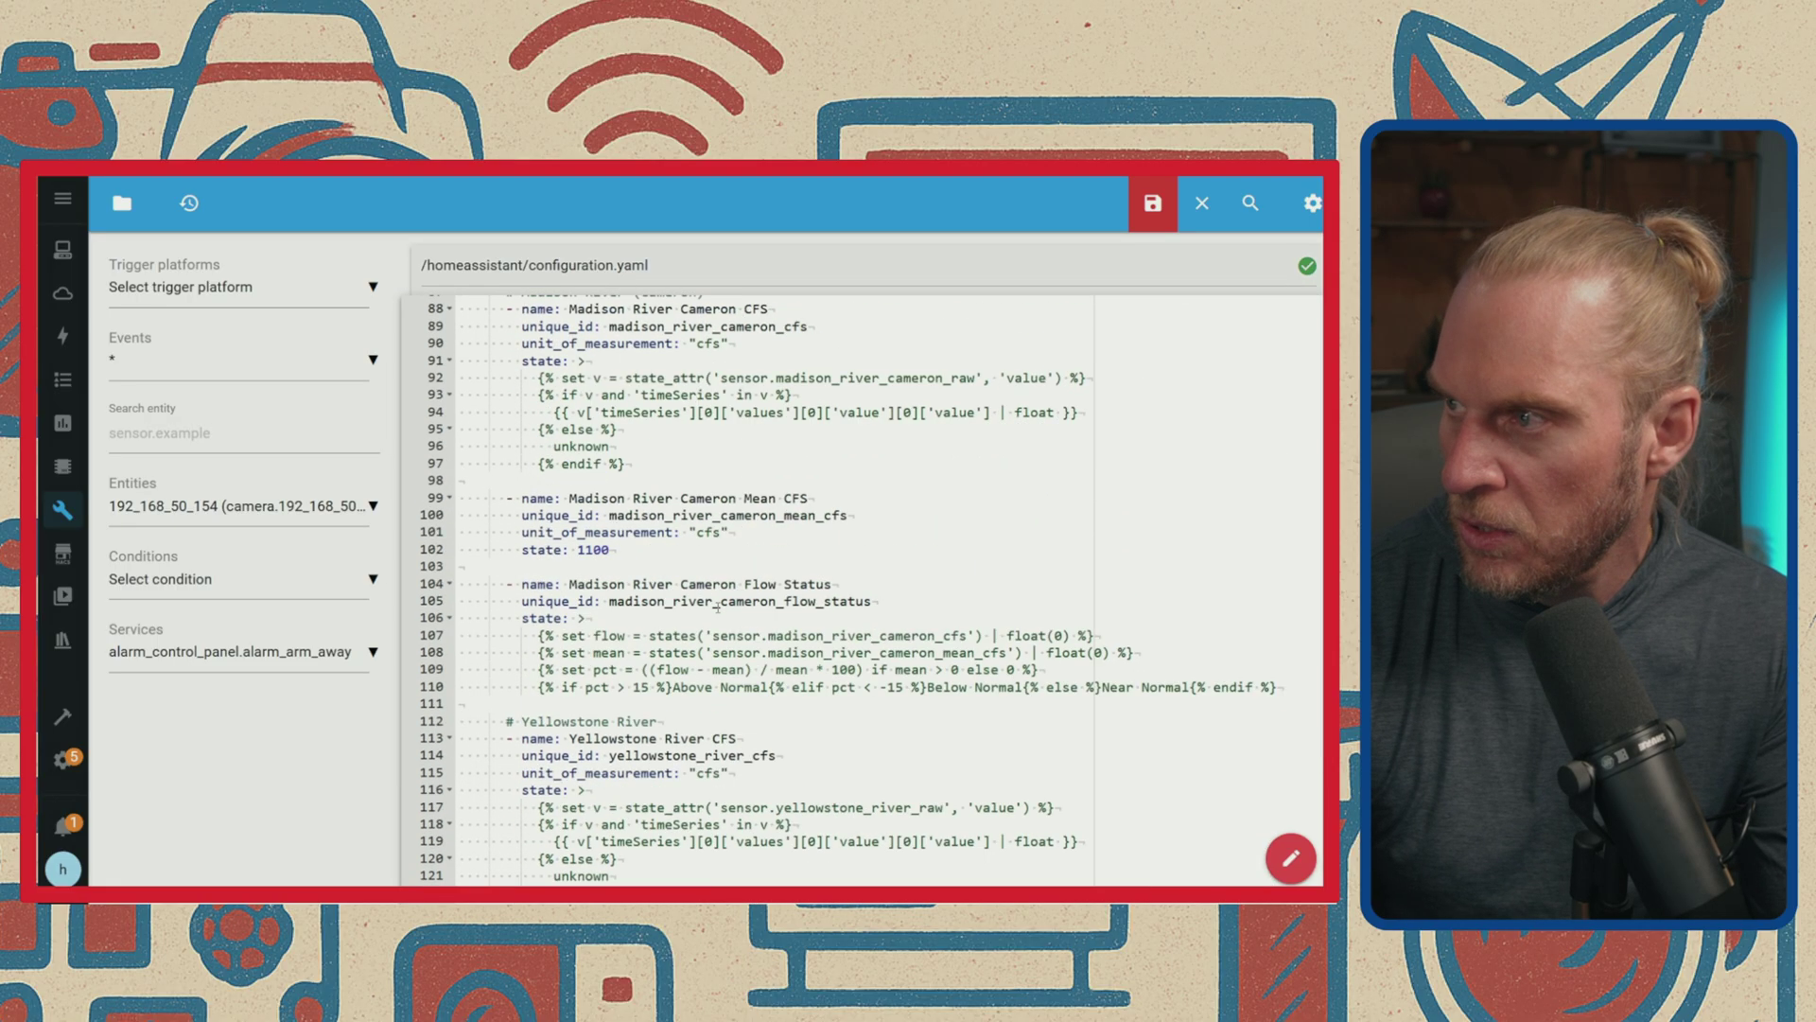
pyautogui.scroll(13, 734, 600)
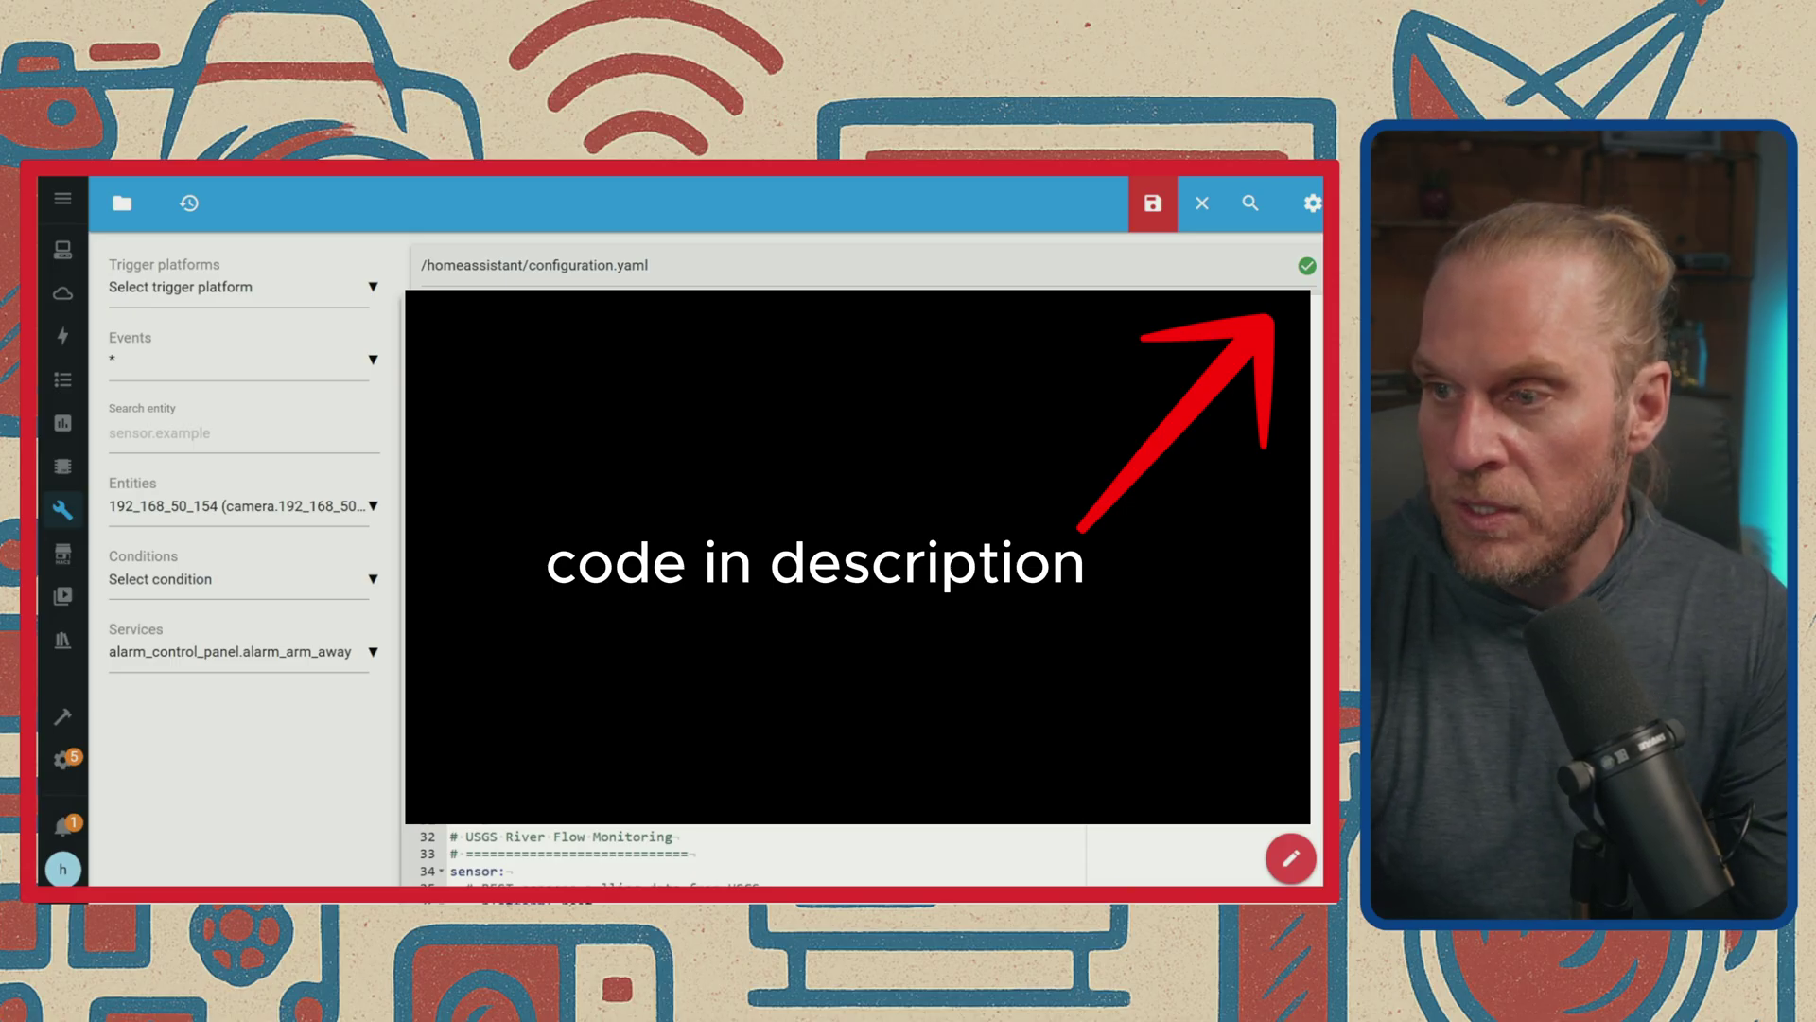
# - Save the river-sensor edits to configuration.yaml and go to the Developer tools YAML page
pyautogui.click(1153, 202)
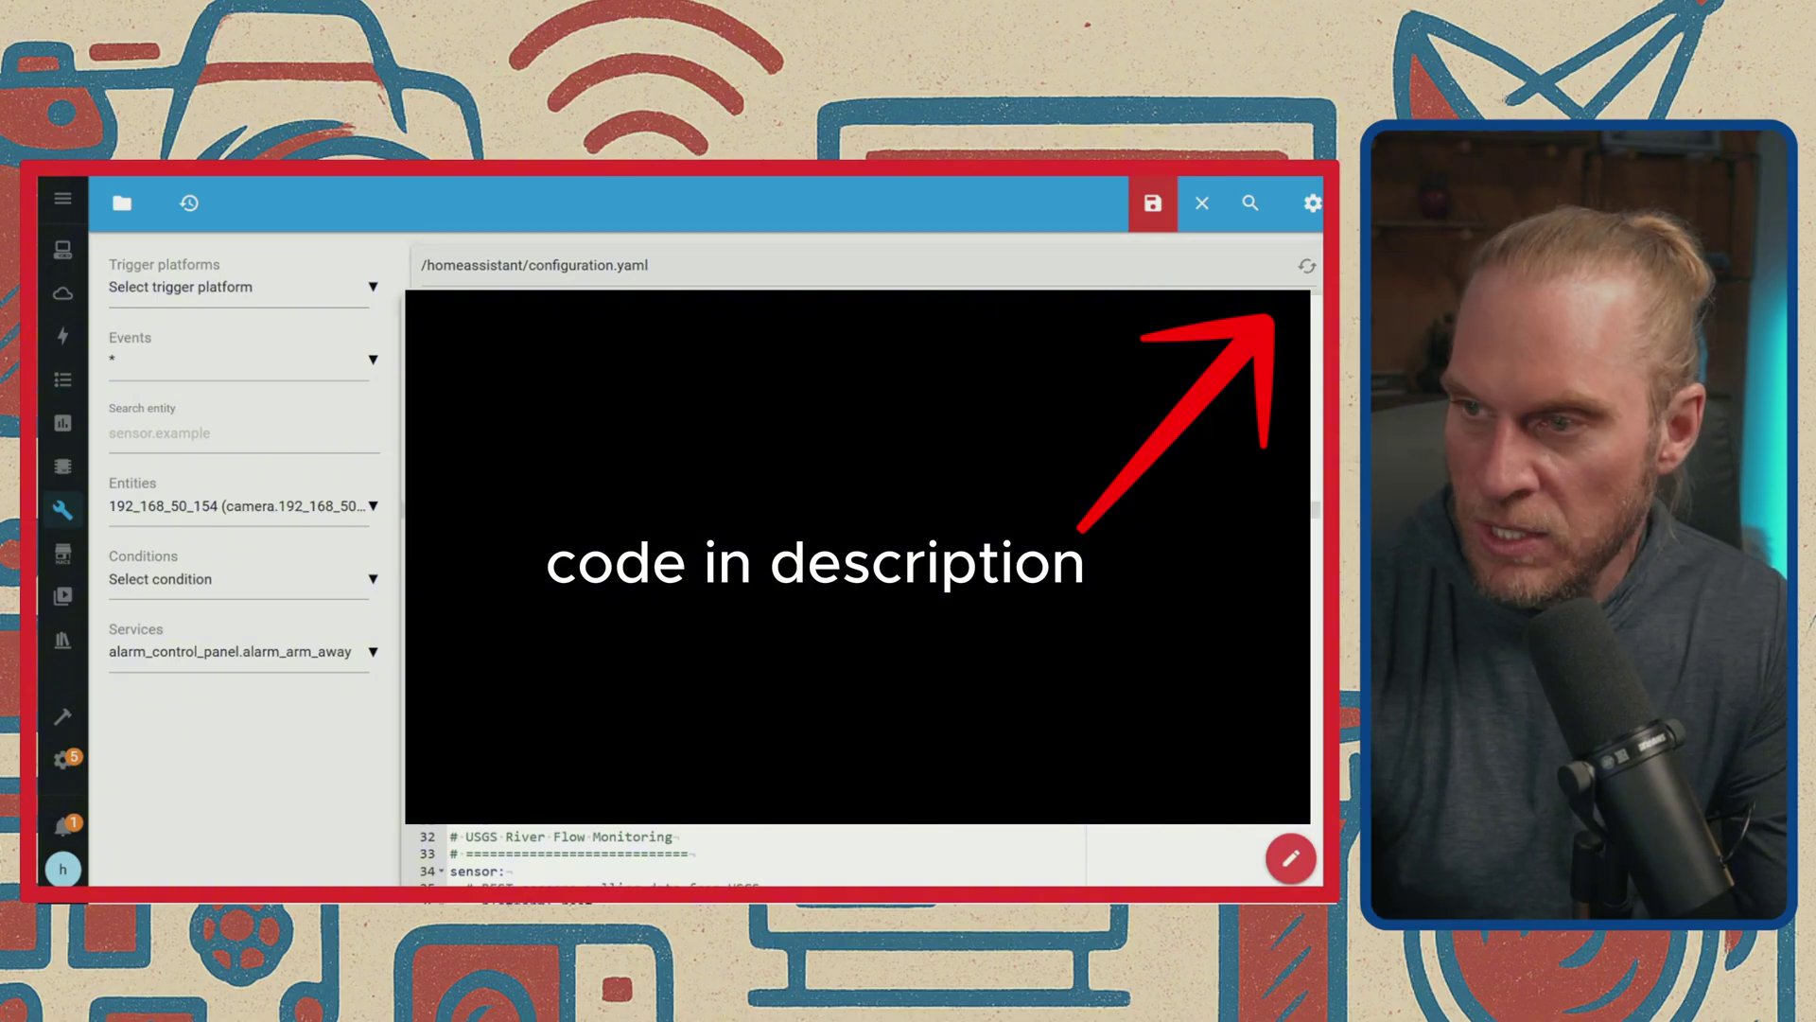
pyautogui.scroll(-5, 748, 856)
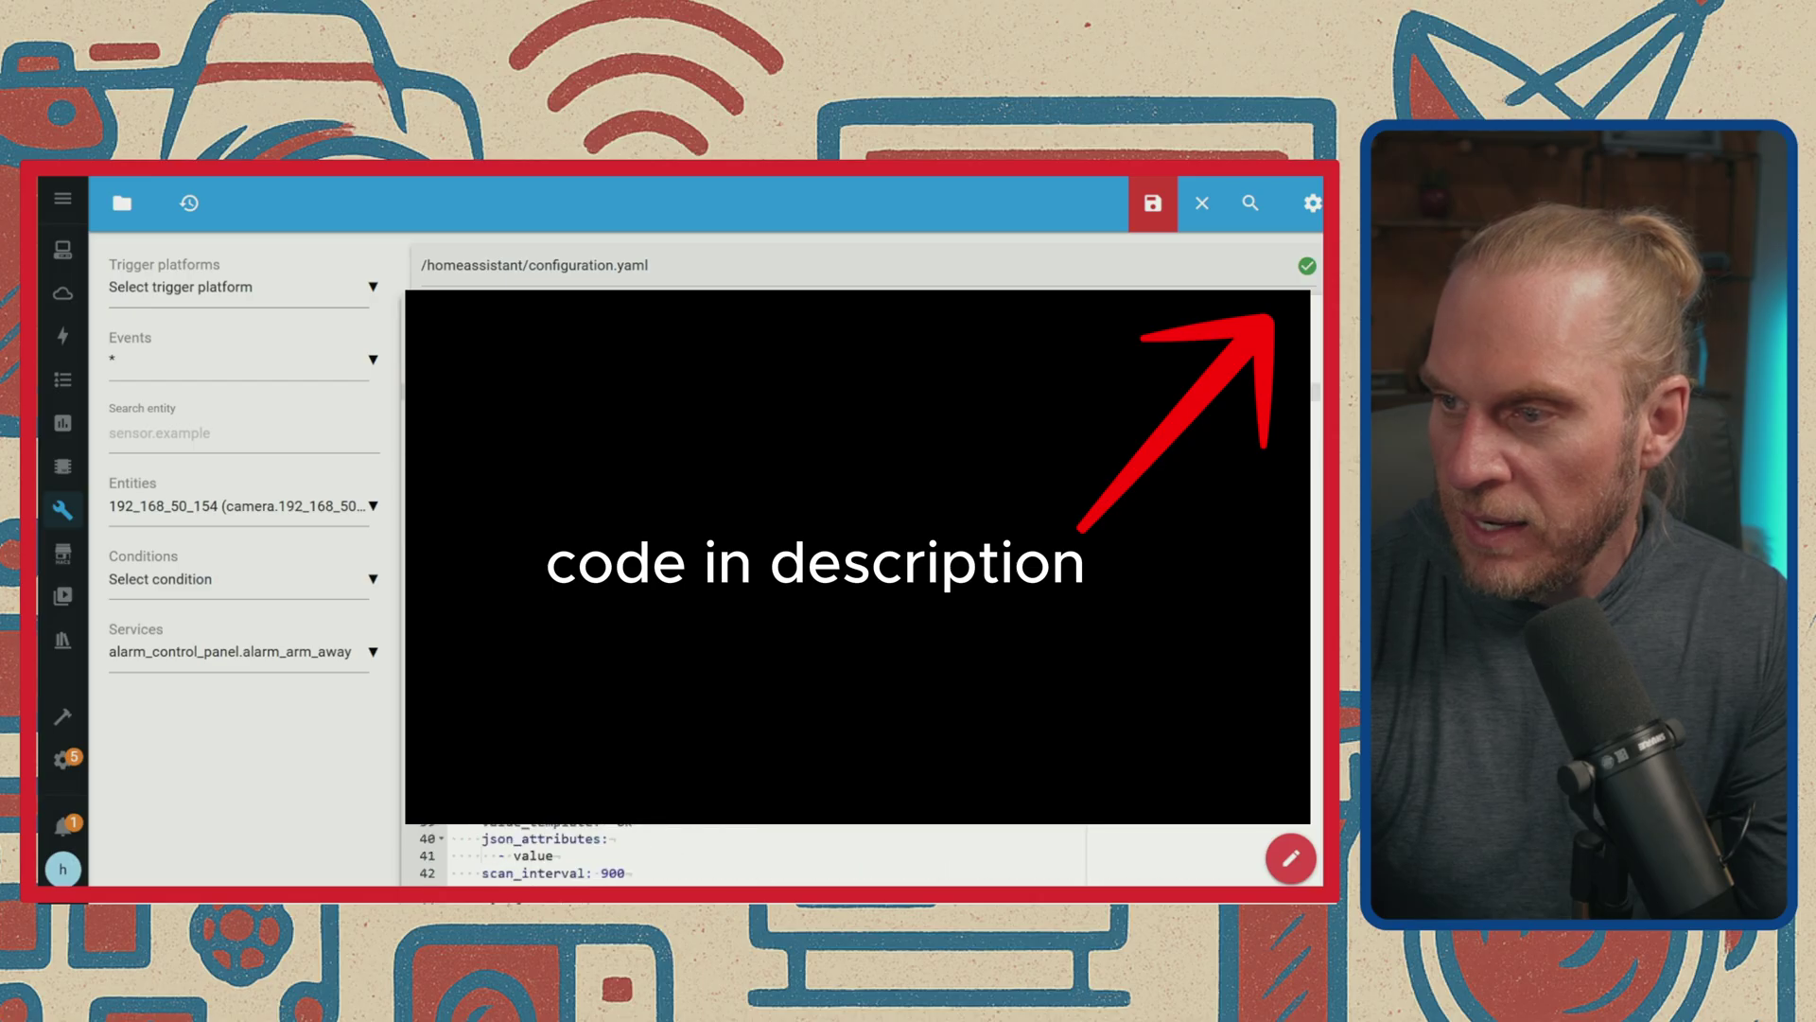
pyautogui.scroll(-2, 747, 856)
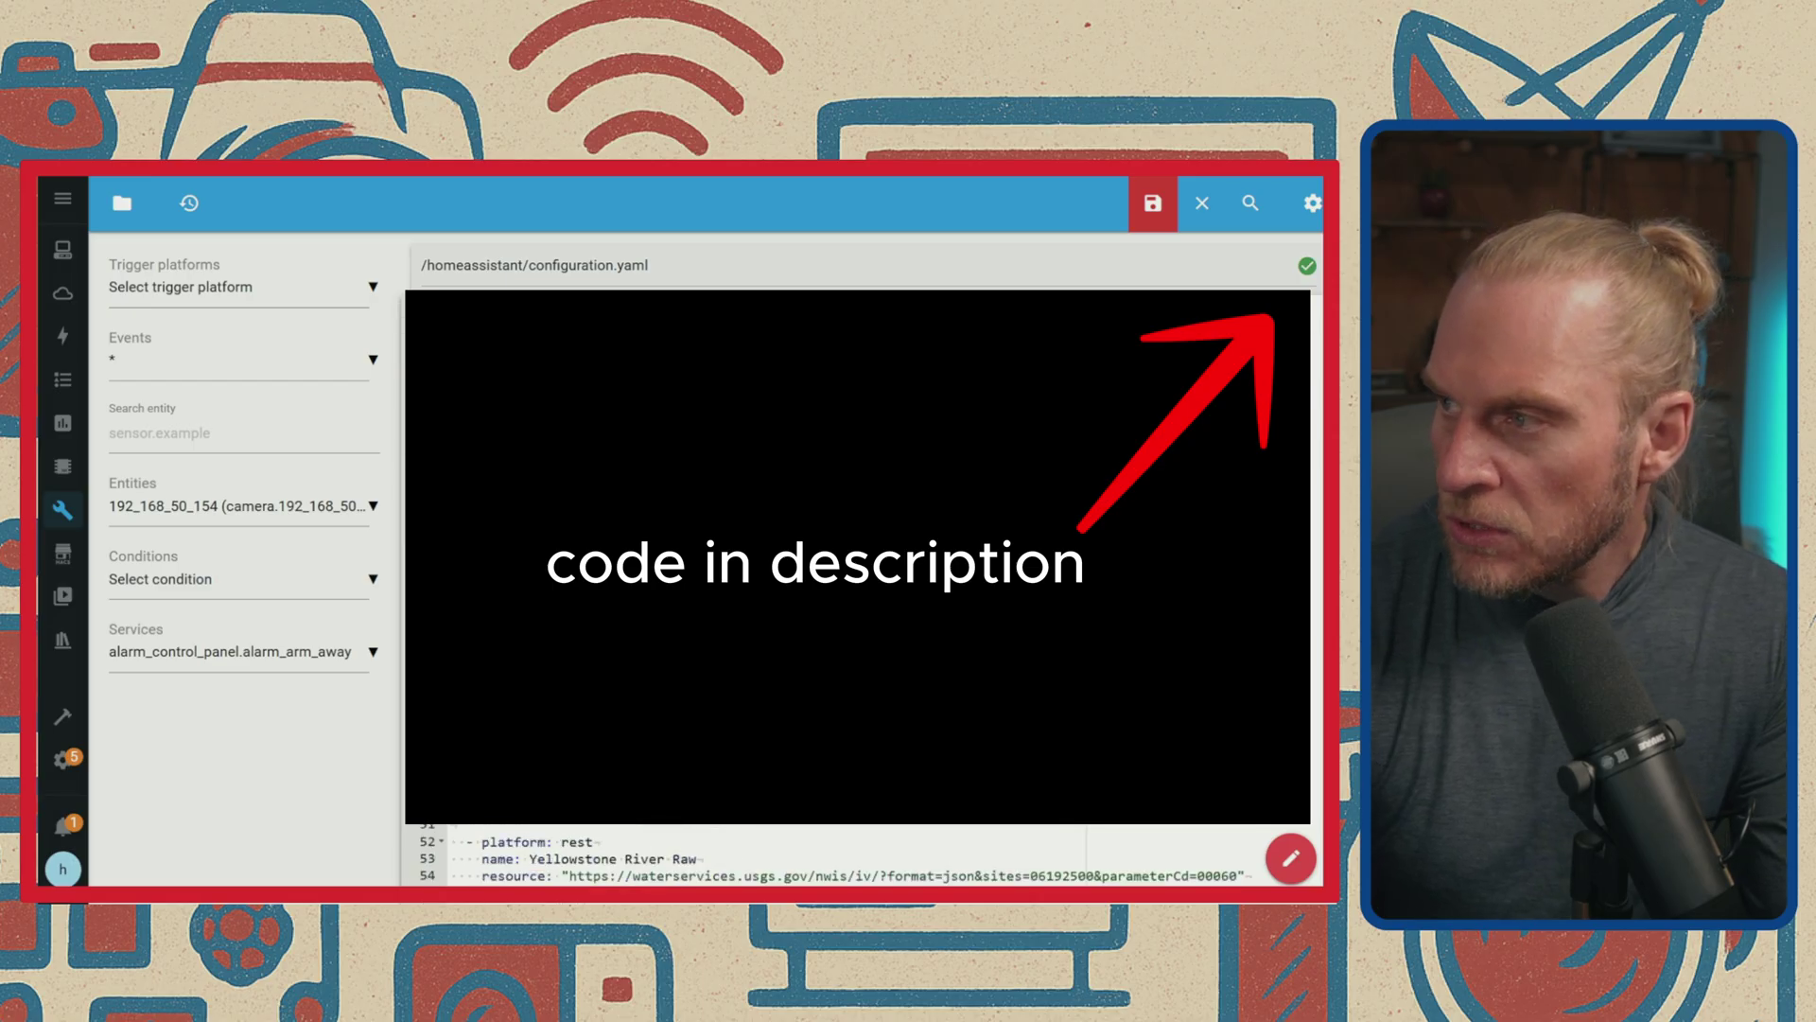
pyautogui.click(1153, 210)
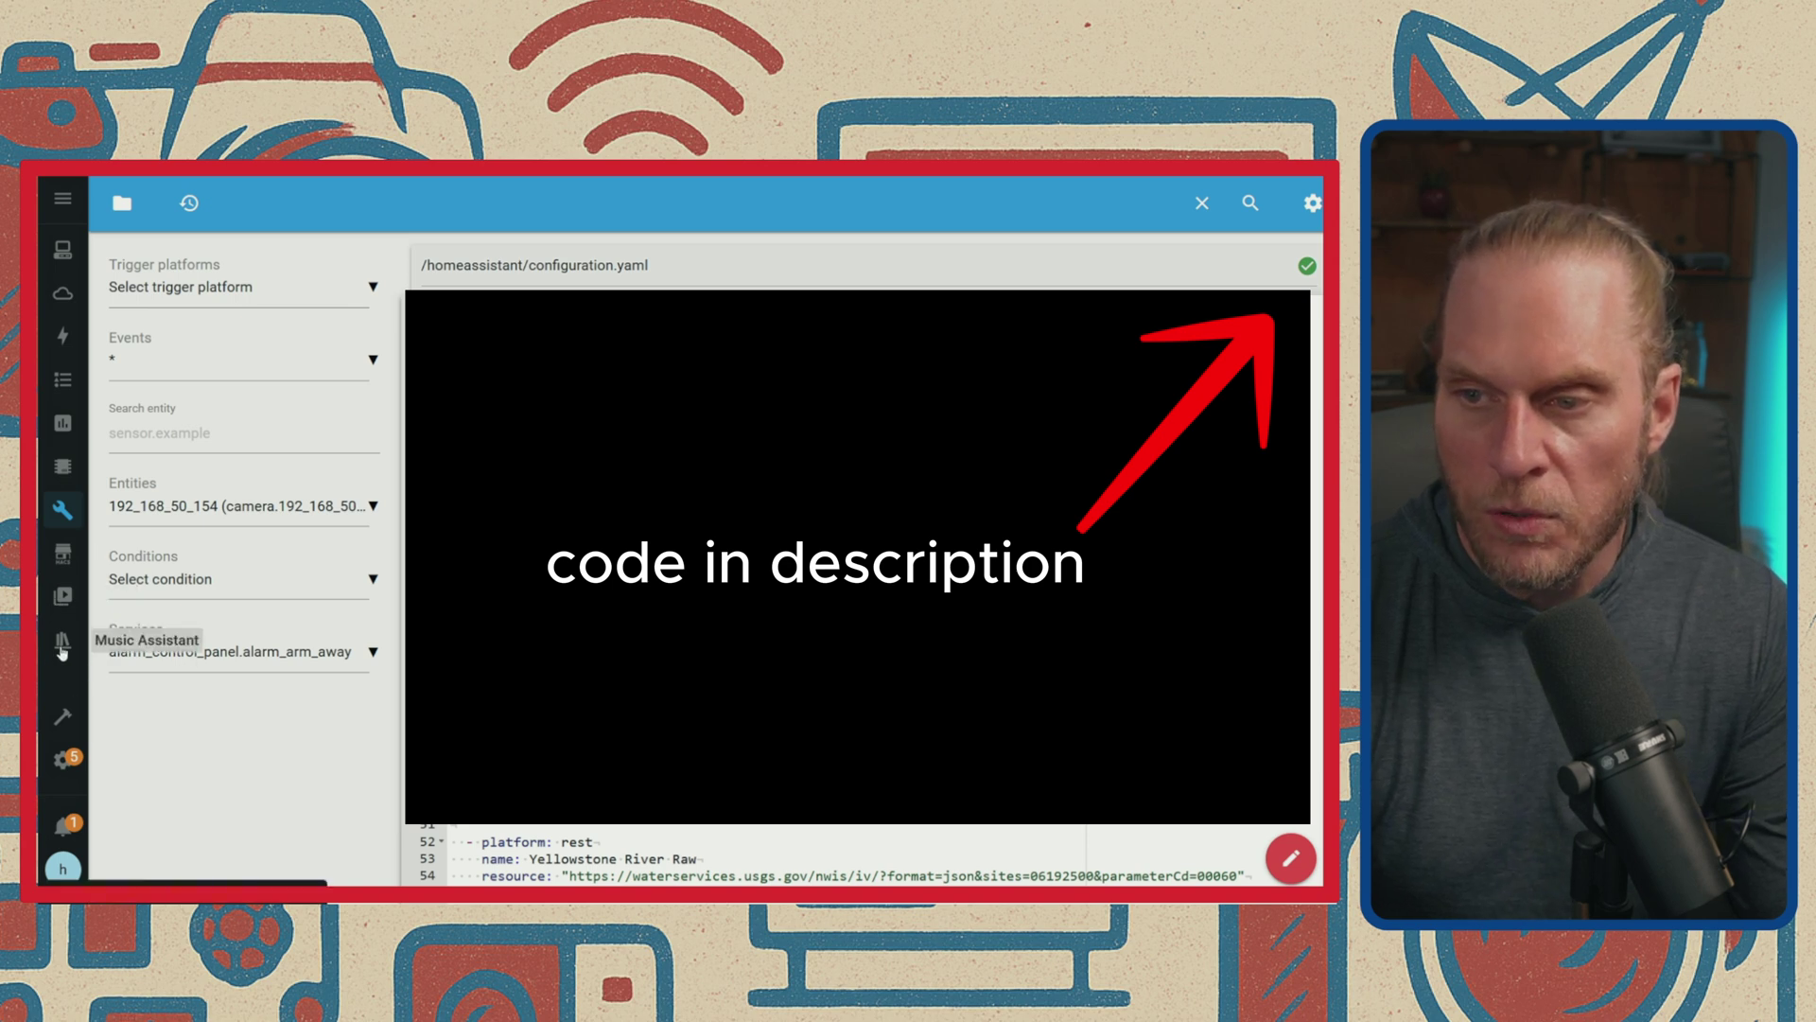
pyautogui.click(62, 719)
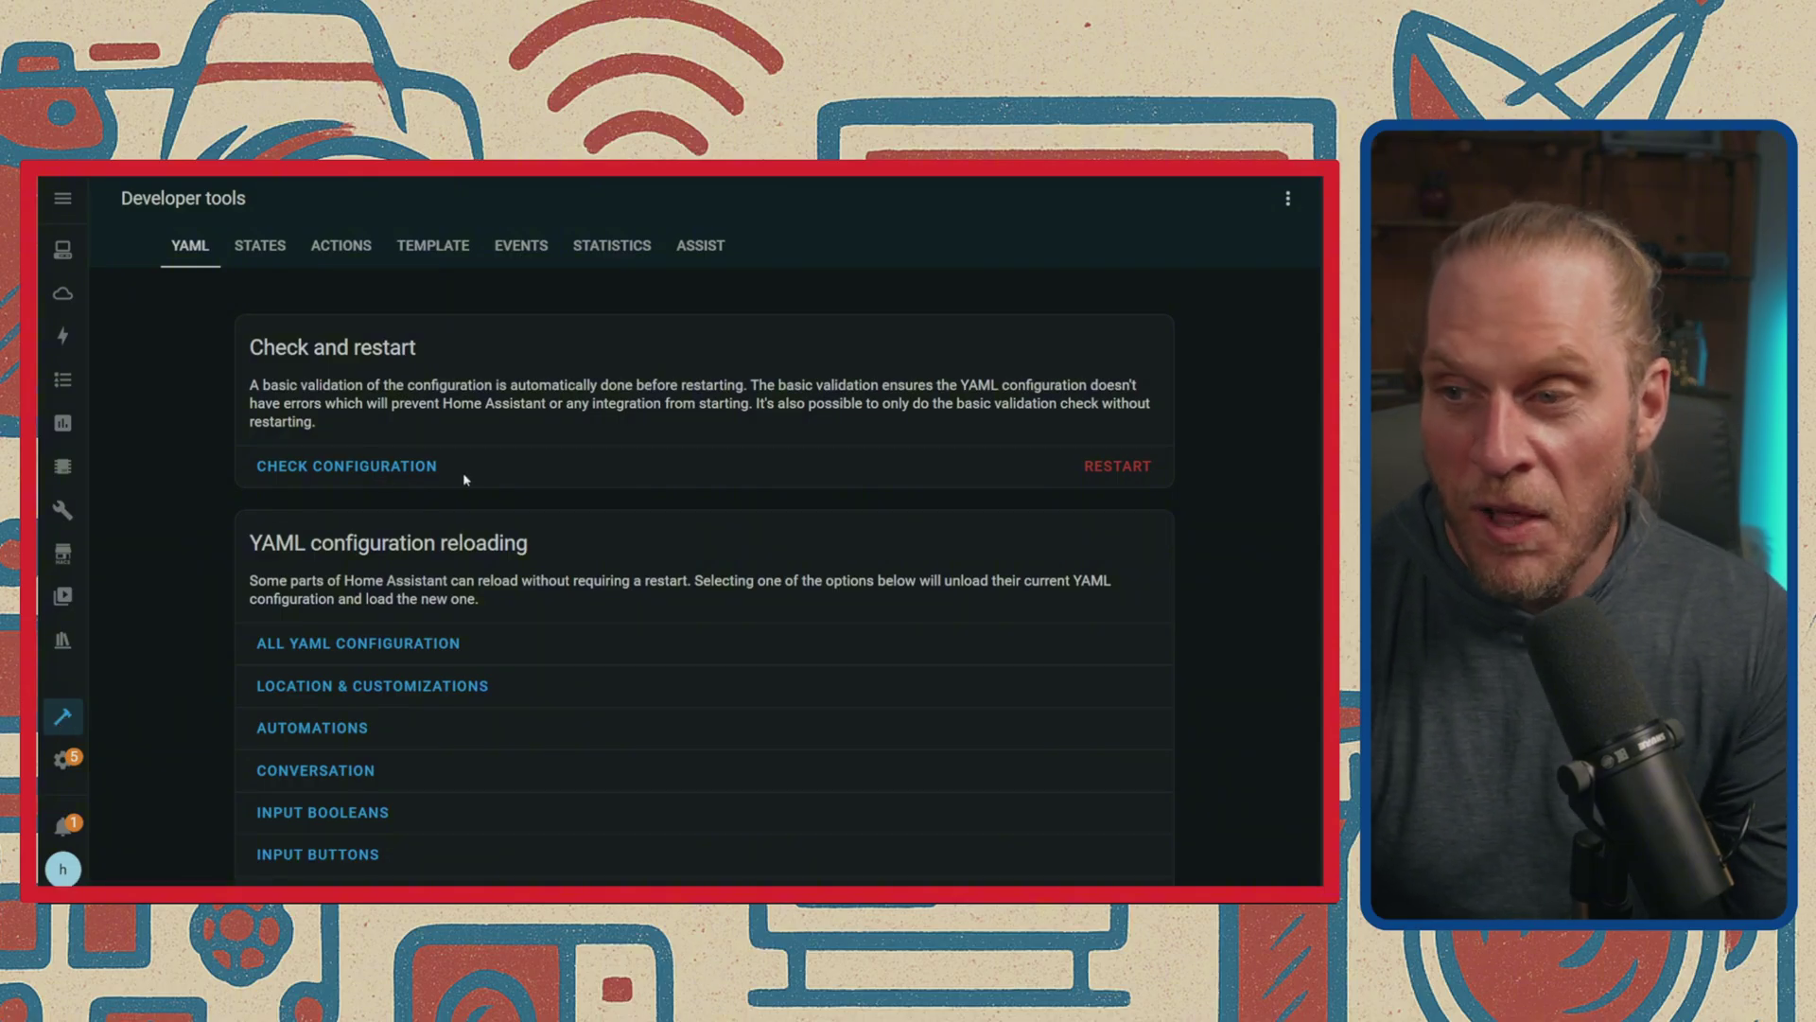
# - Confirm the configuration is valid, then do a full Restart Home Assistant
pyautogui.click(365, 467)
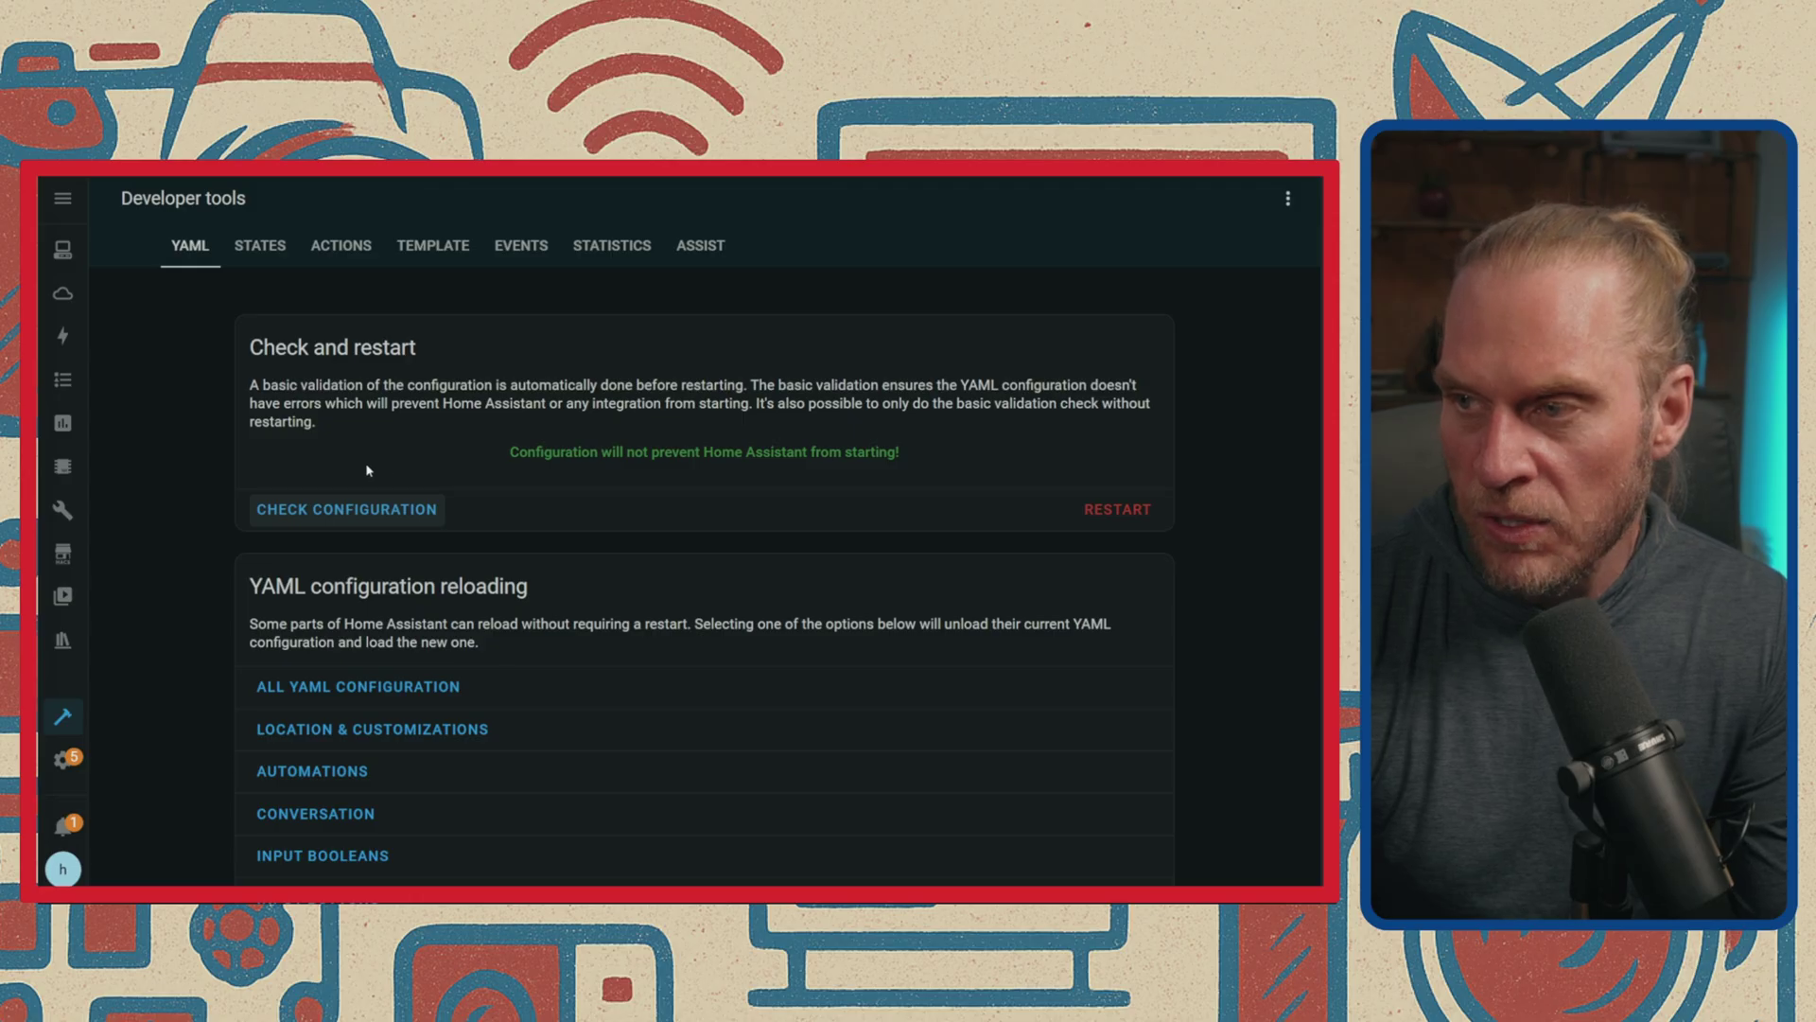
pyautogui.moveTo(511, 452); pyautogui.dragTo(944, 451)
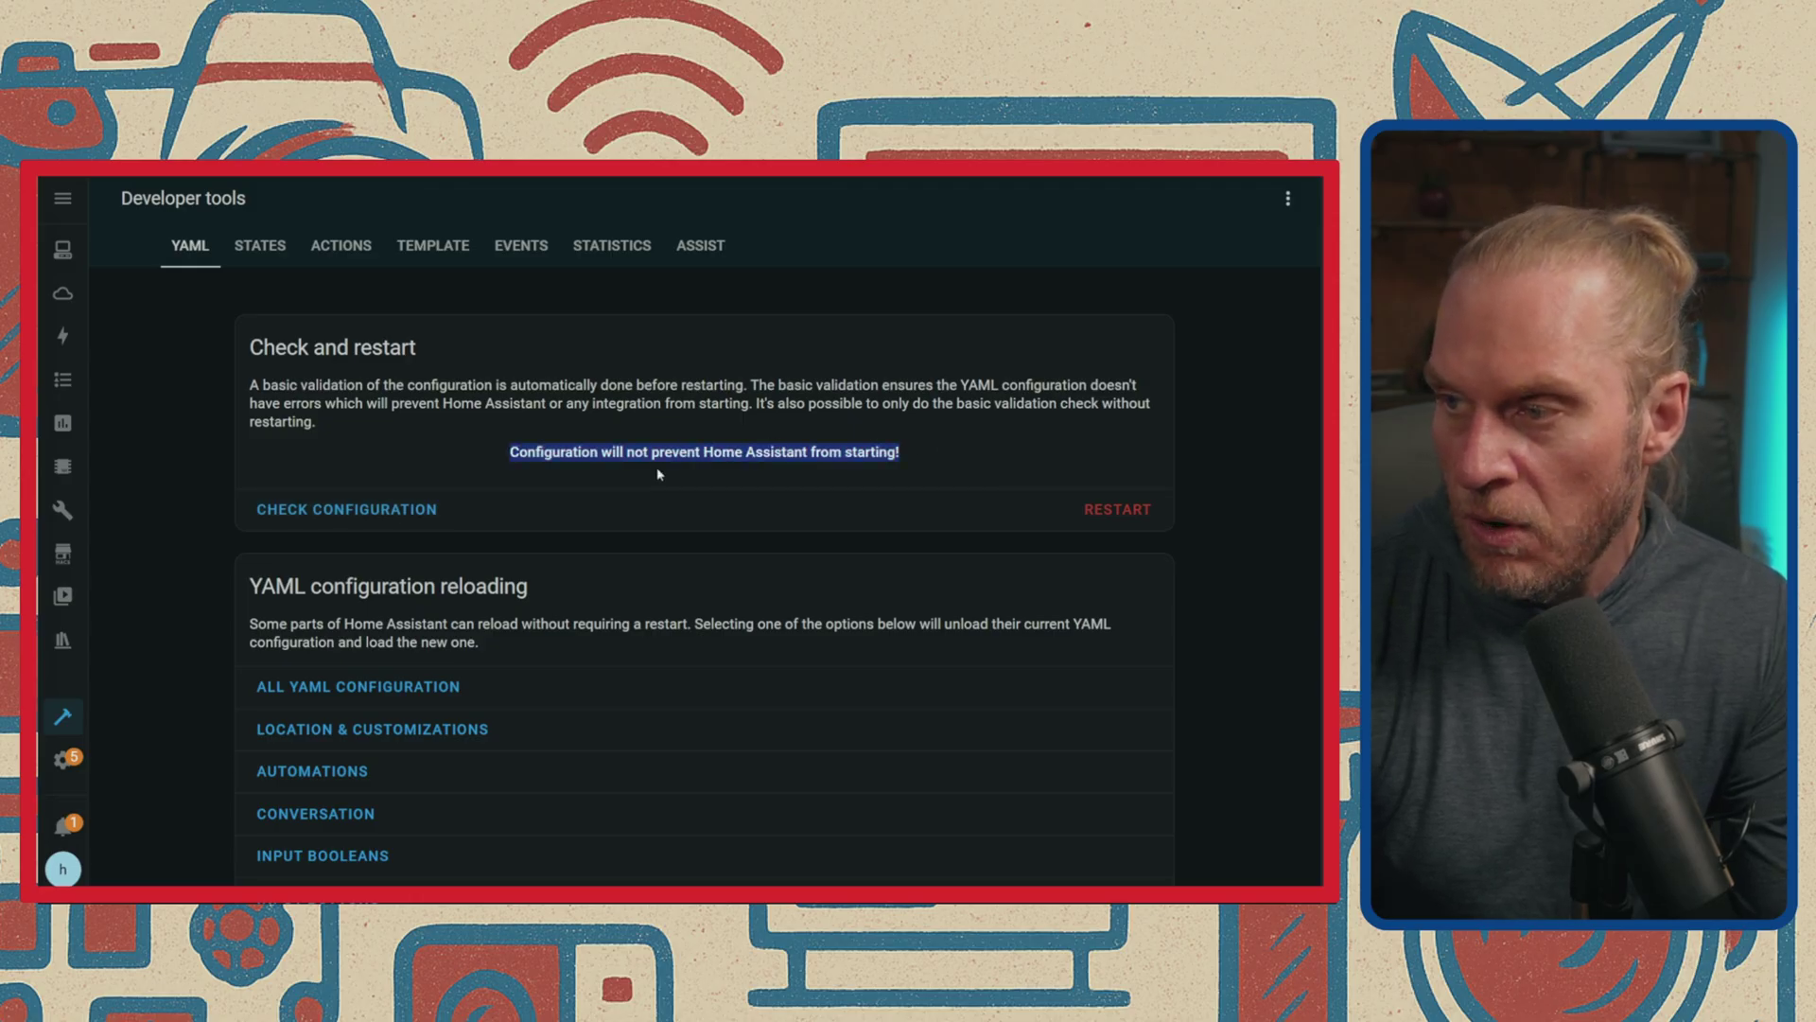
pyautogui.click(1093, 512)
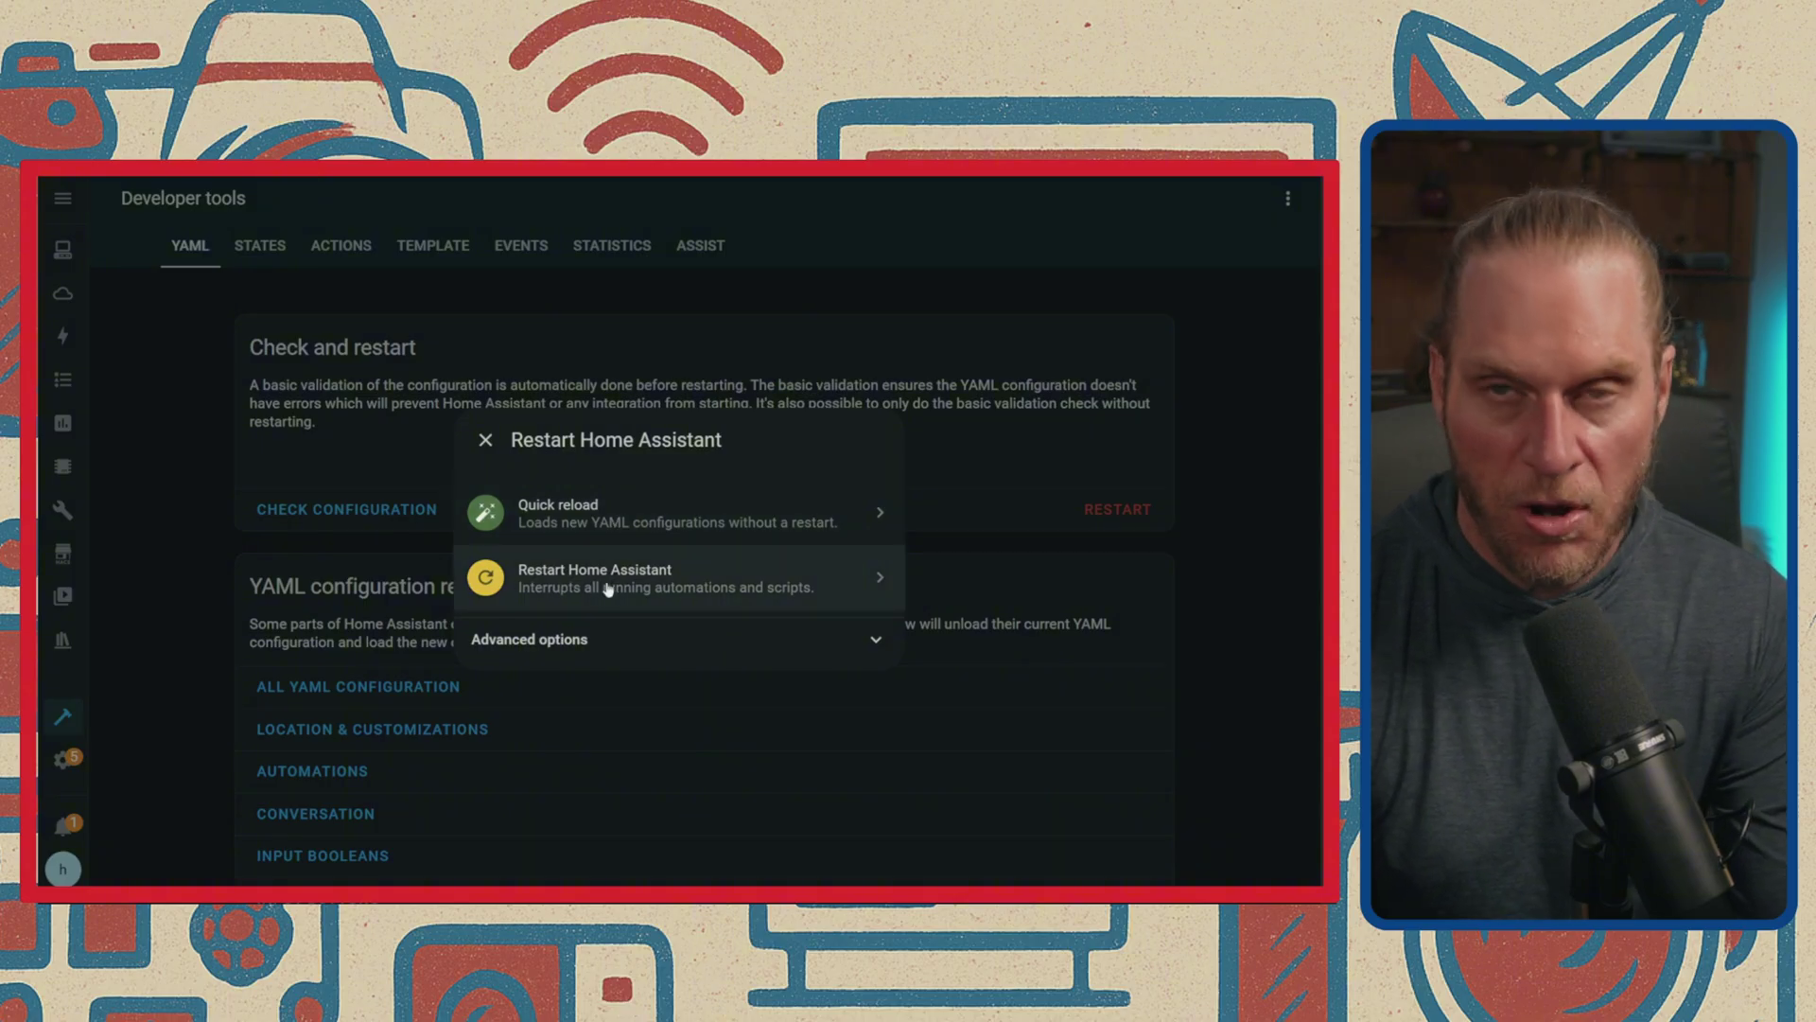
pyautogui.click(646, 588)
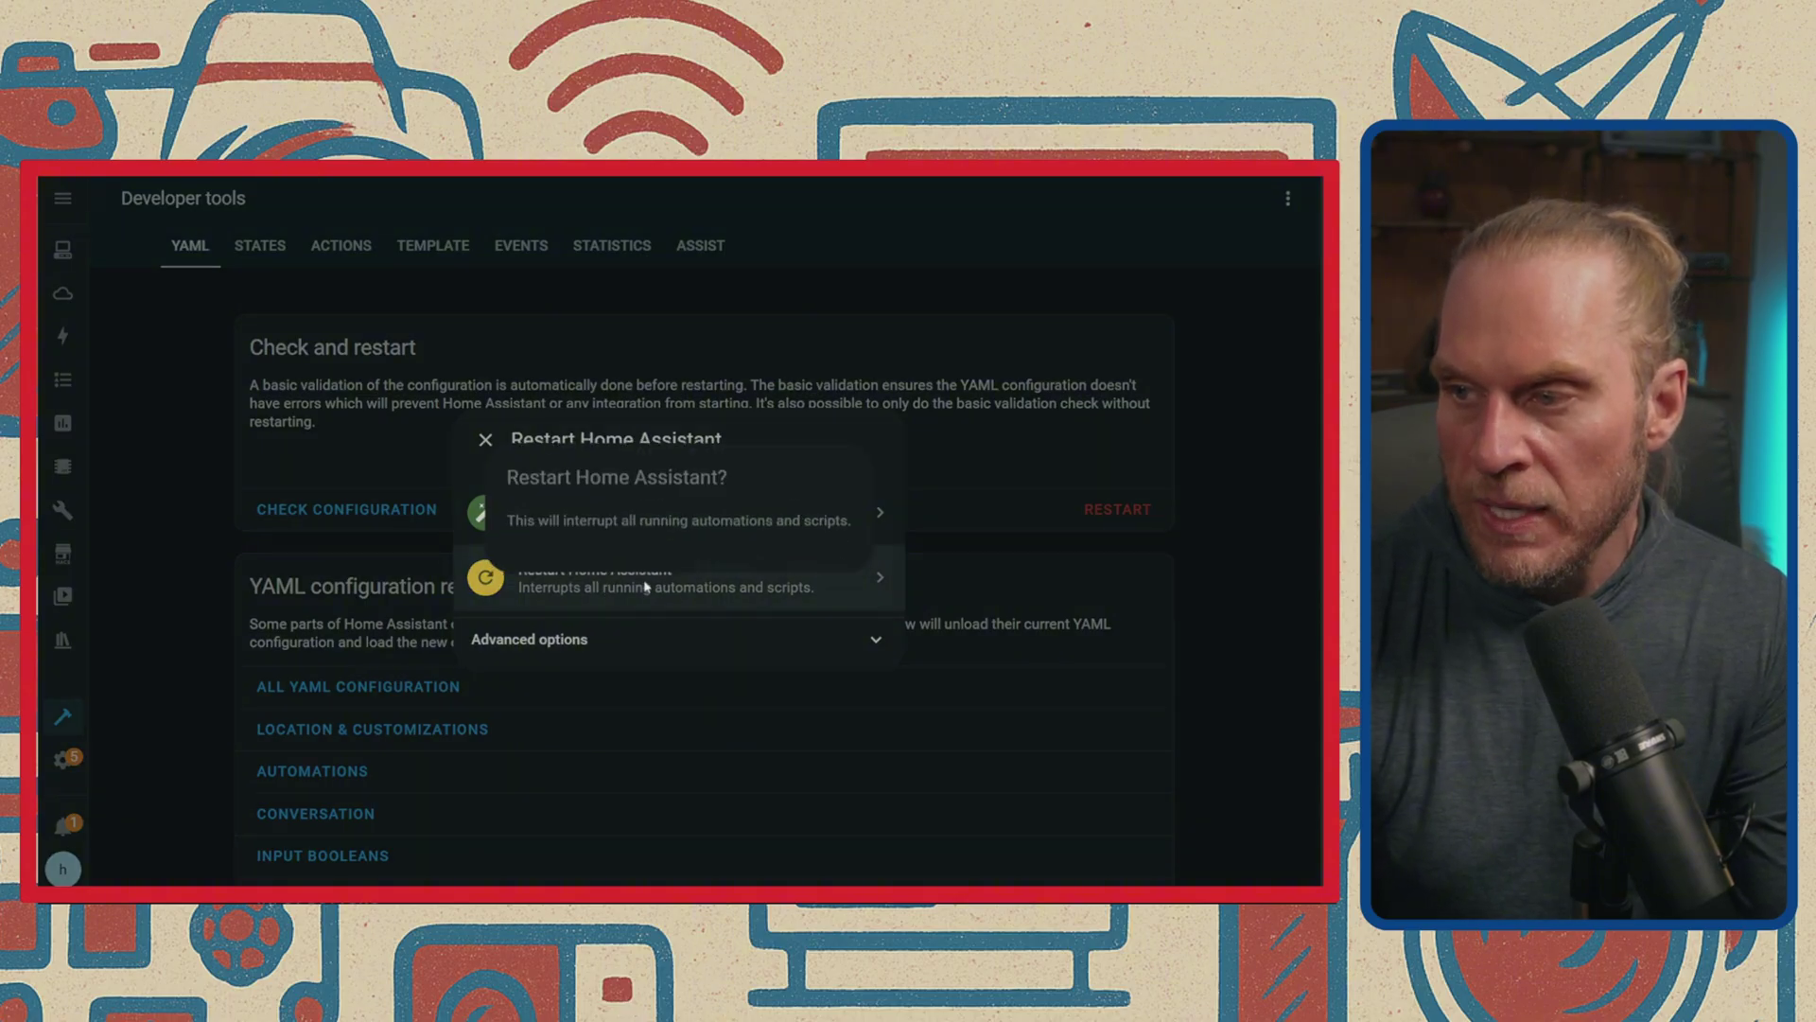
pyautogui.click(796, 587)
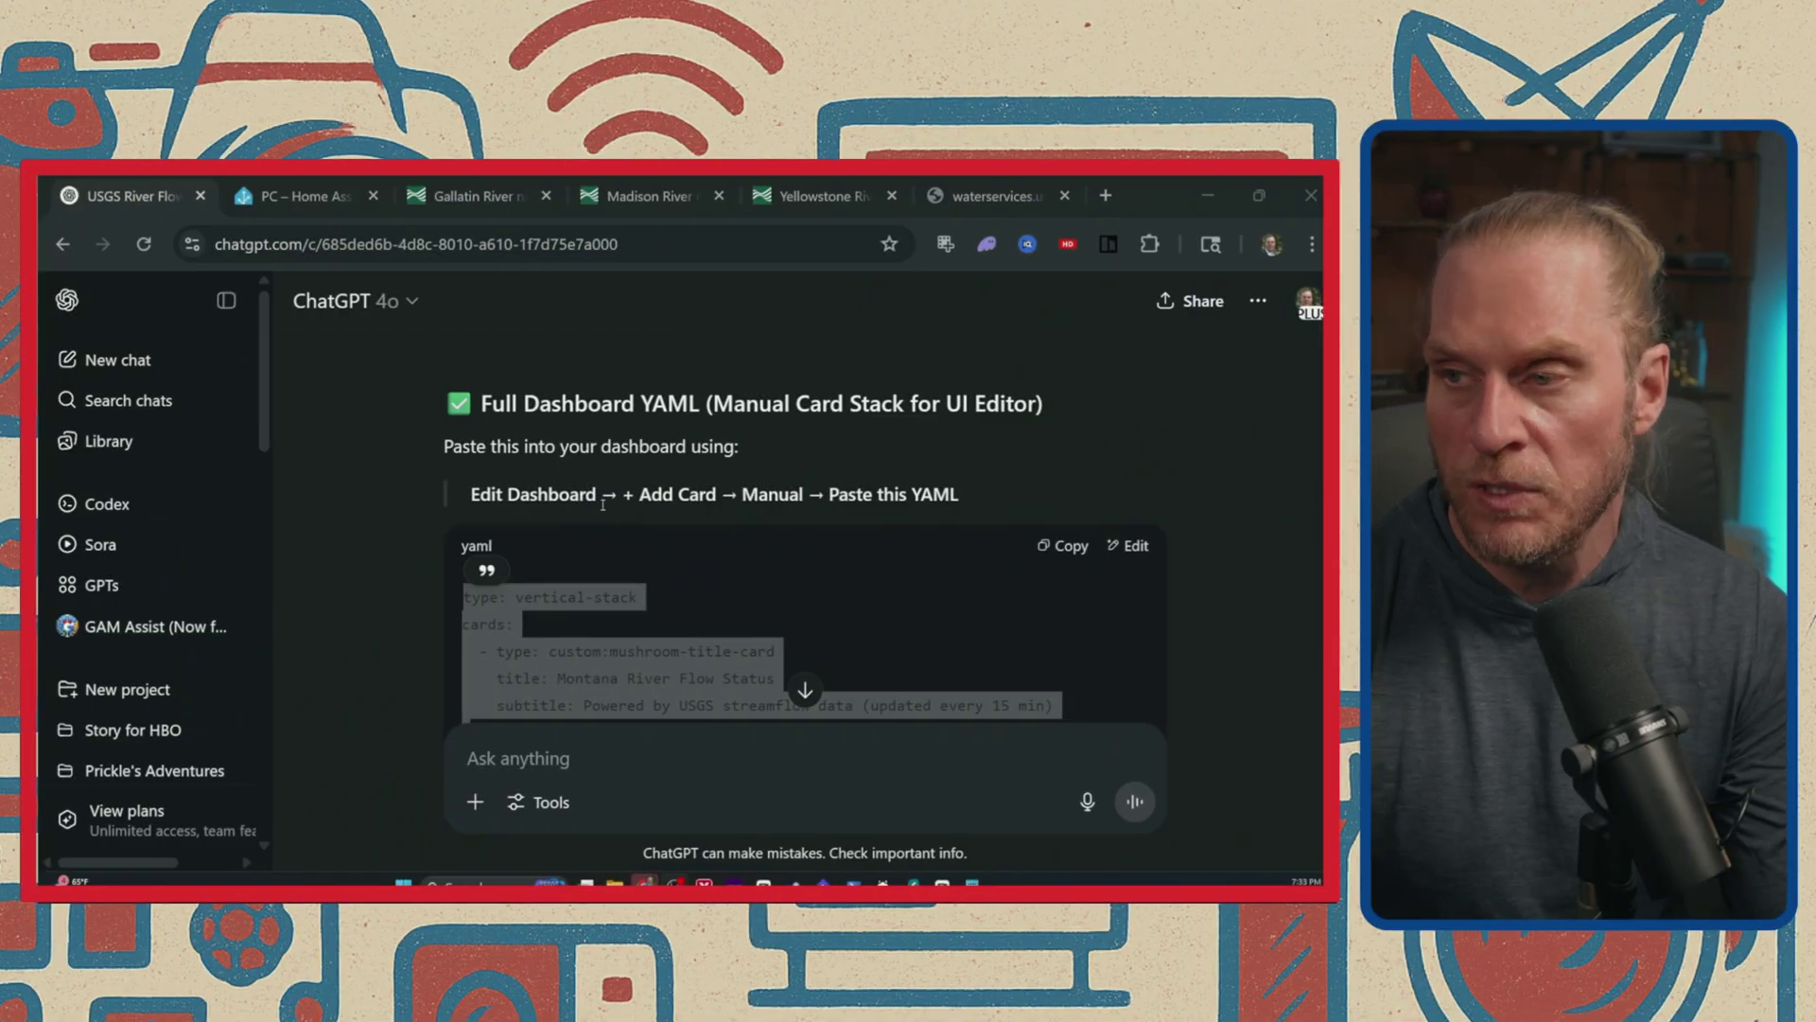
# - Scroll through ChatGPT's Full Dashboard YAML reply for the Montana River Flow Status stack
pyautogui.scroll(-2, 665, 565)
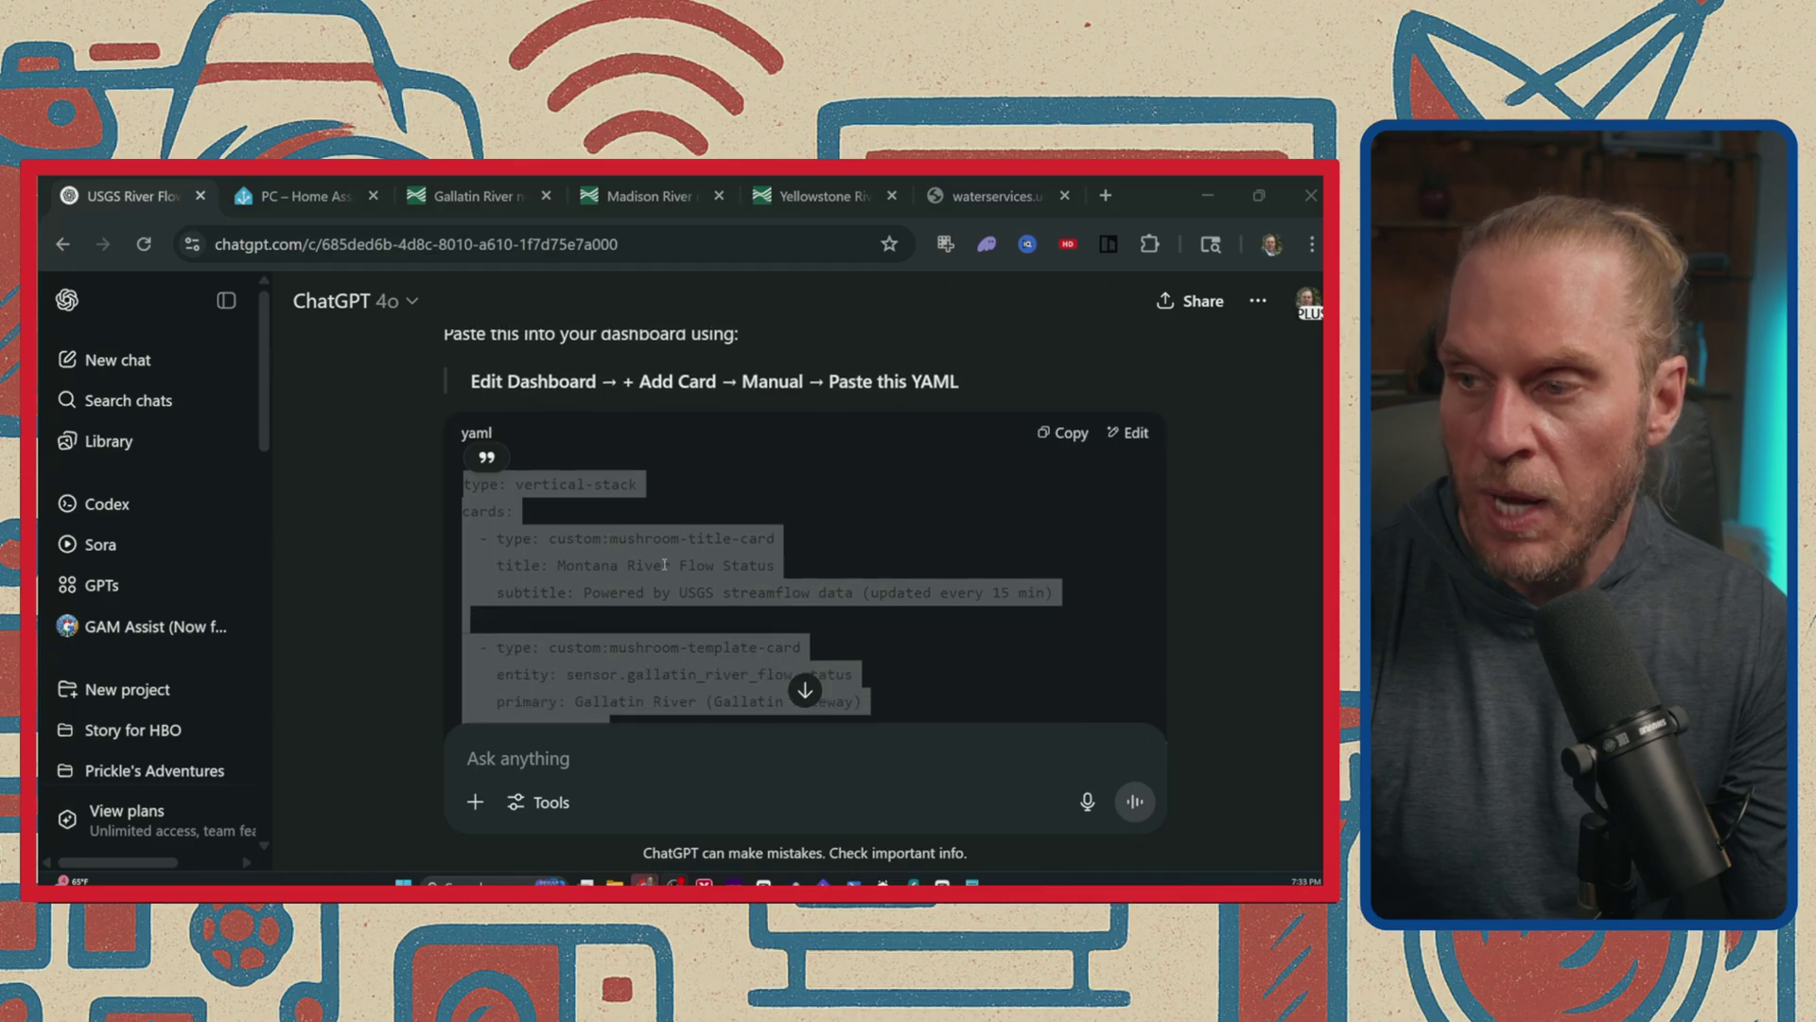
pyautogui.scroll(2, 660, 571)
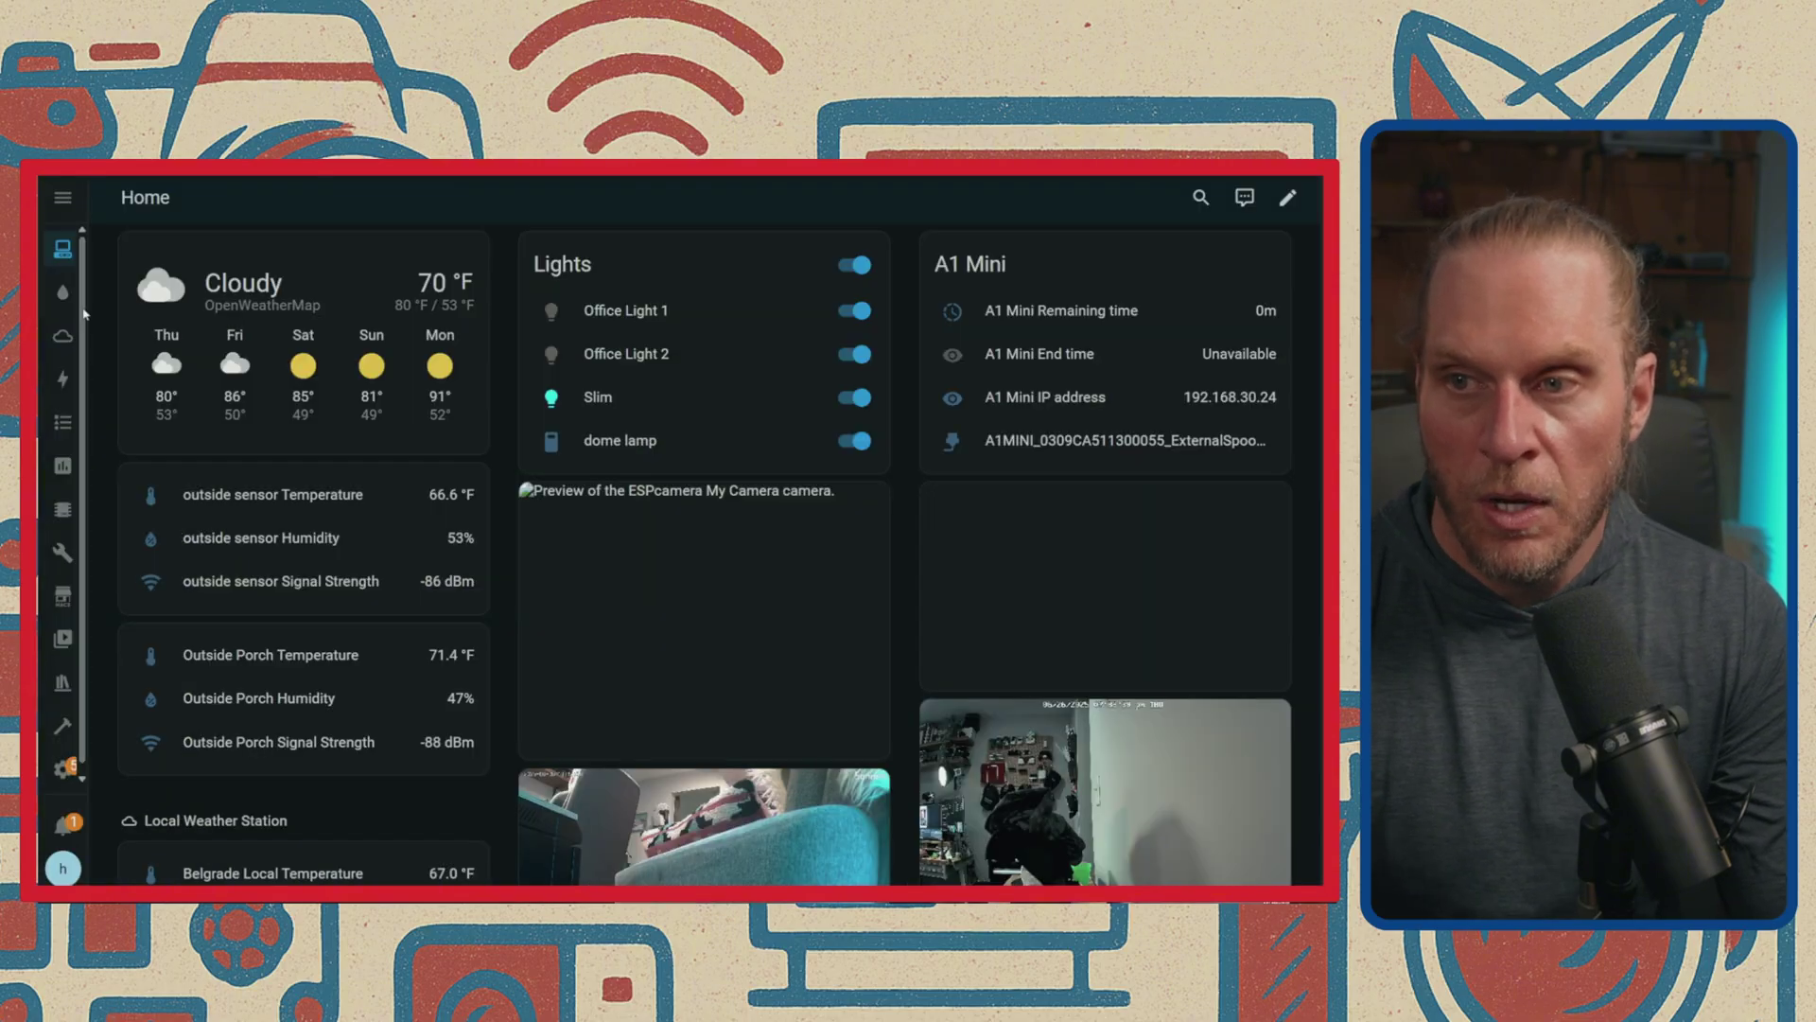
# - Open the River Conditions dashboard in edit mode and add a new section with a card
pyautogui.click(64, 296)
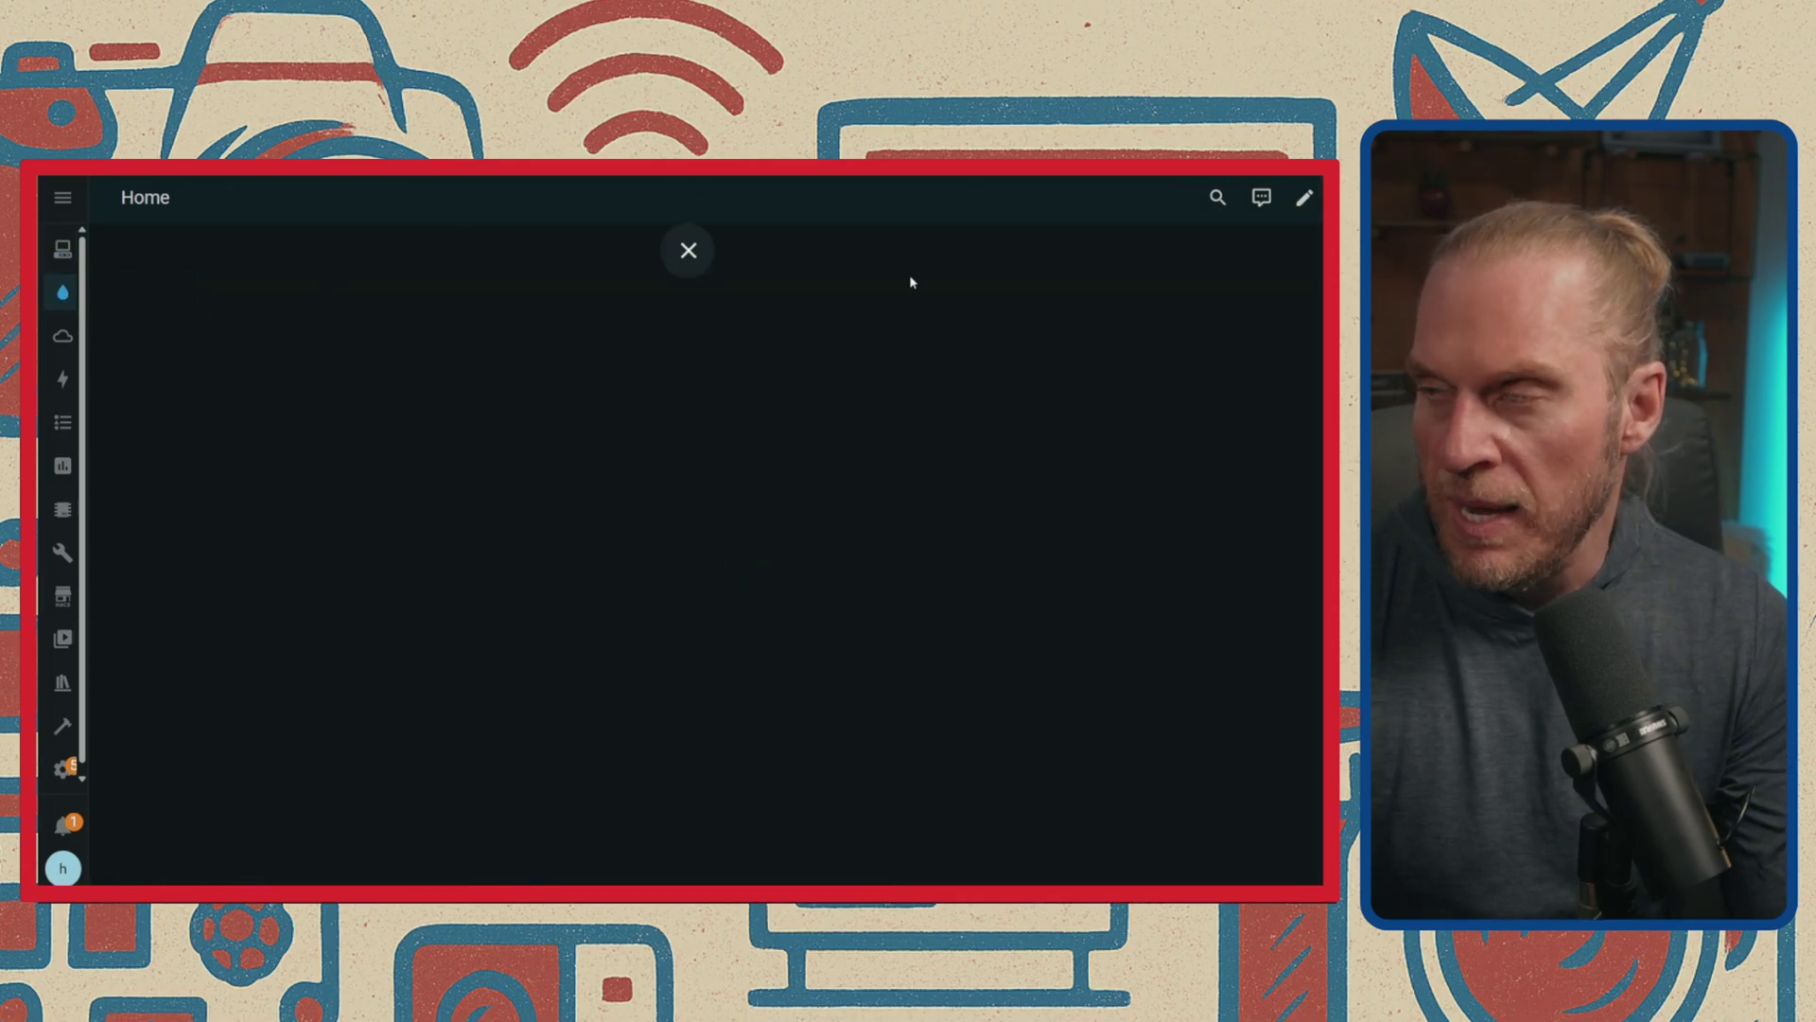
pyautogui.click(1304, 200)
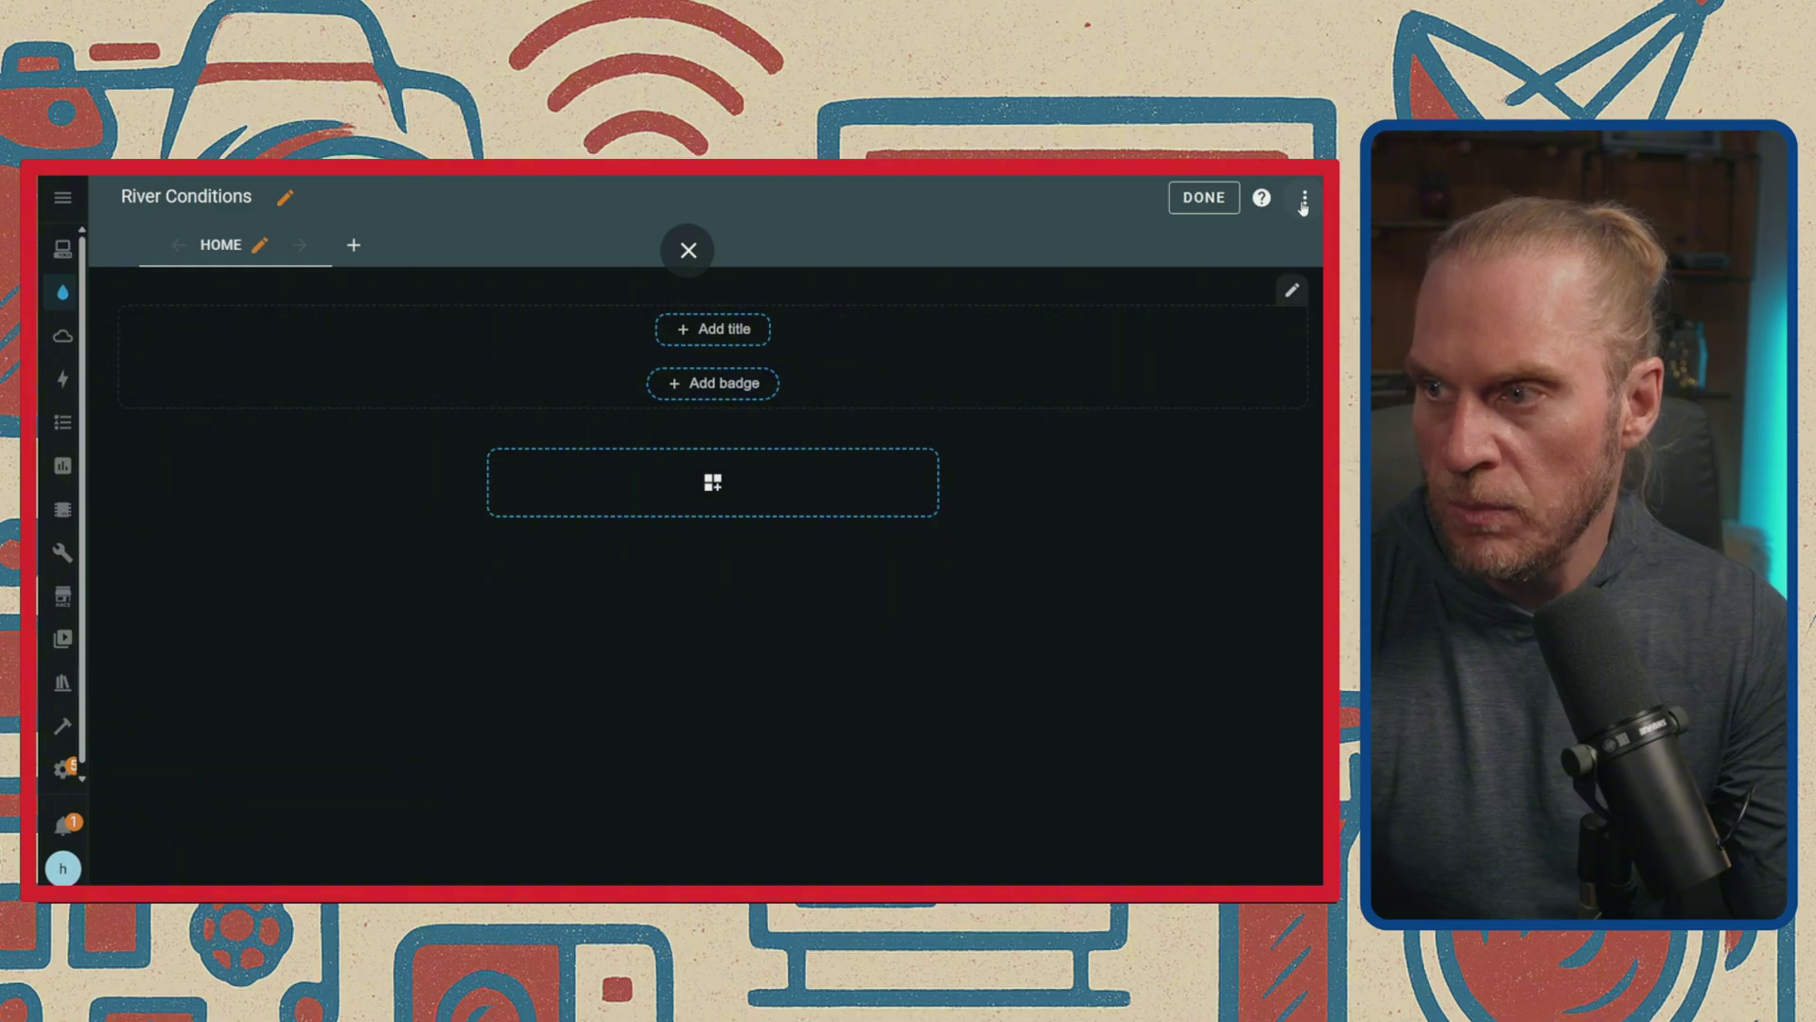
pyautogui.click(686, 501)
pyautogui.click(325, 552)
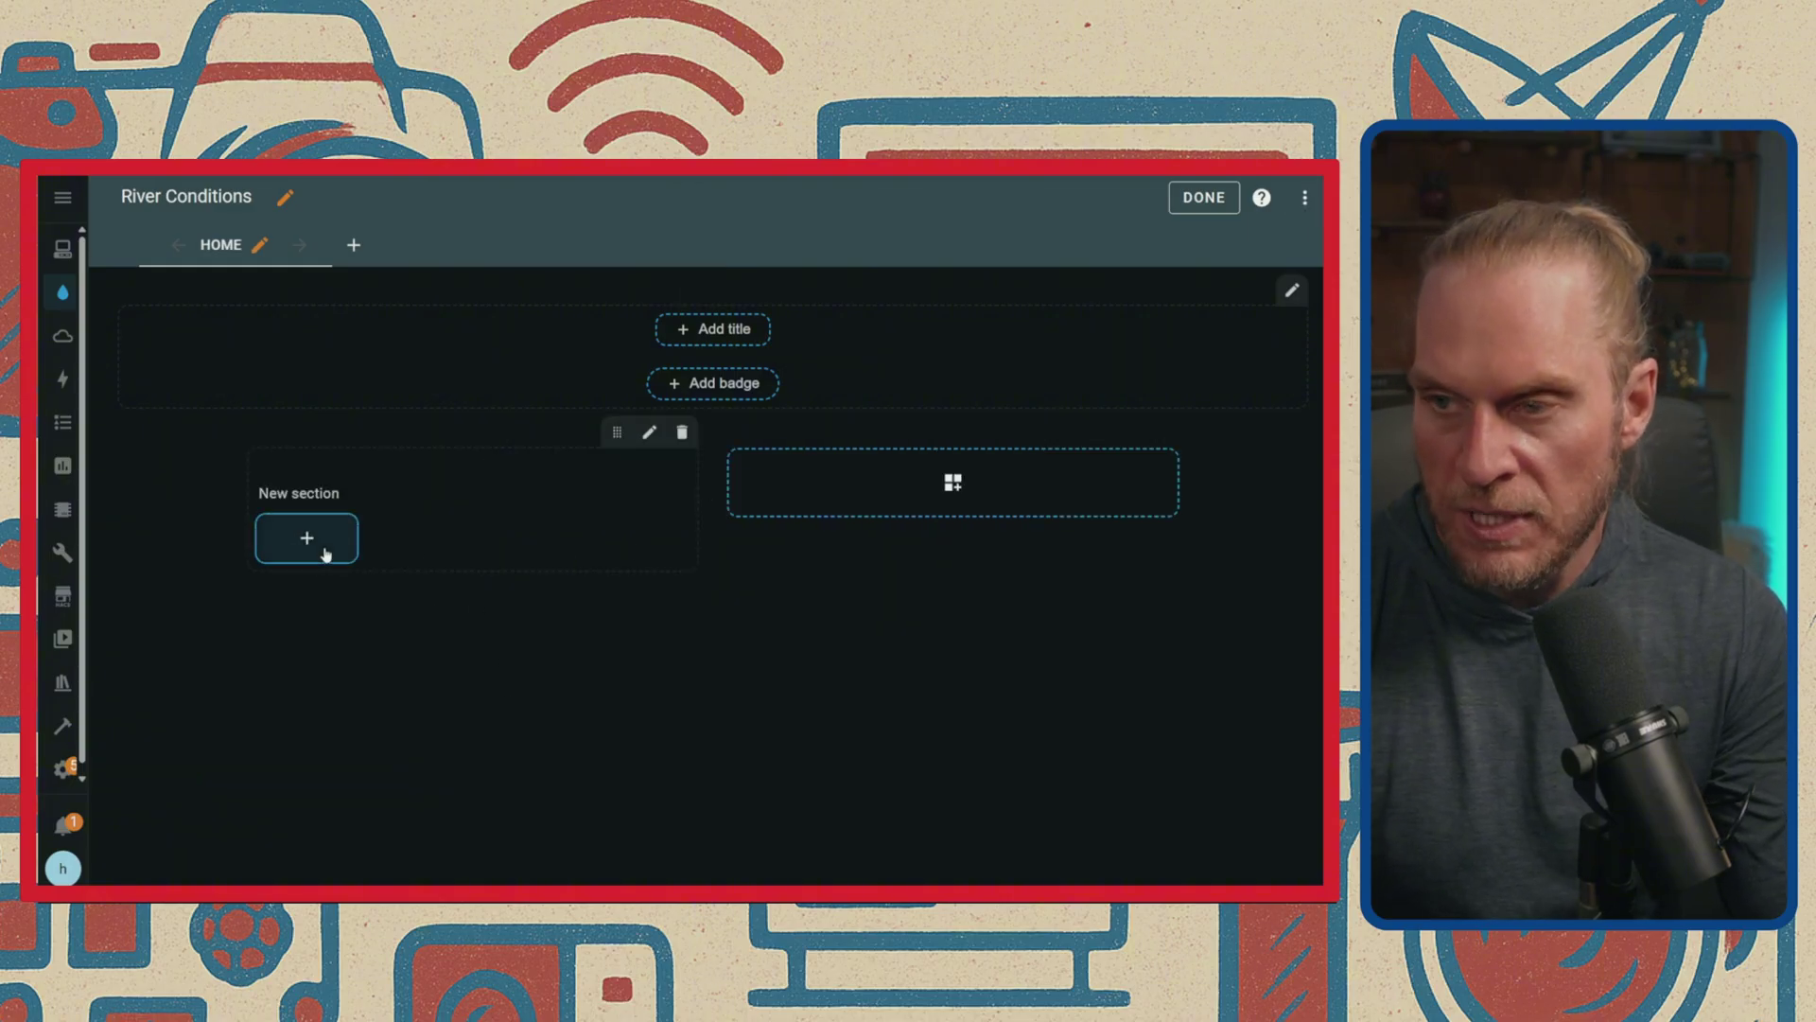
# - Add a Manual card, replace its YAML with the pasted Montana River Flow Status stack, and save
pyautogui.write('manu')
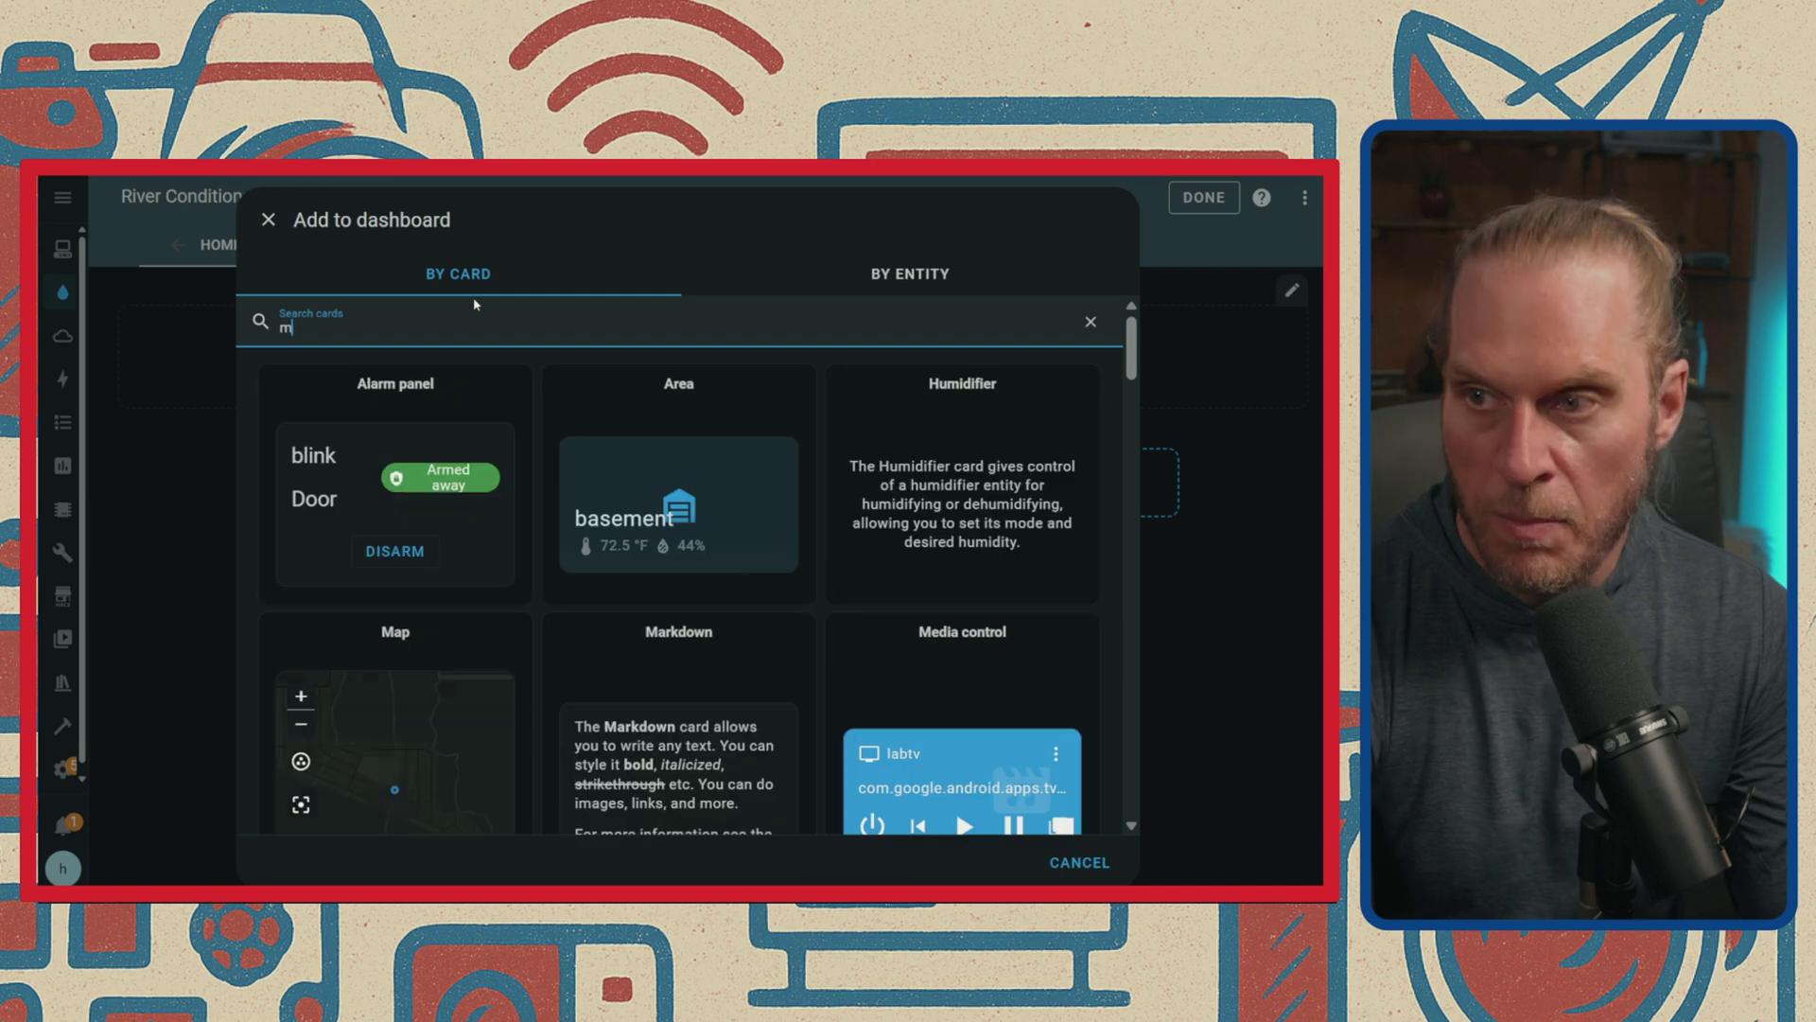
pyautogui.click(520, 402)
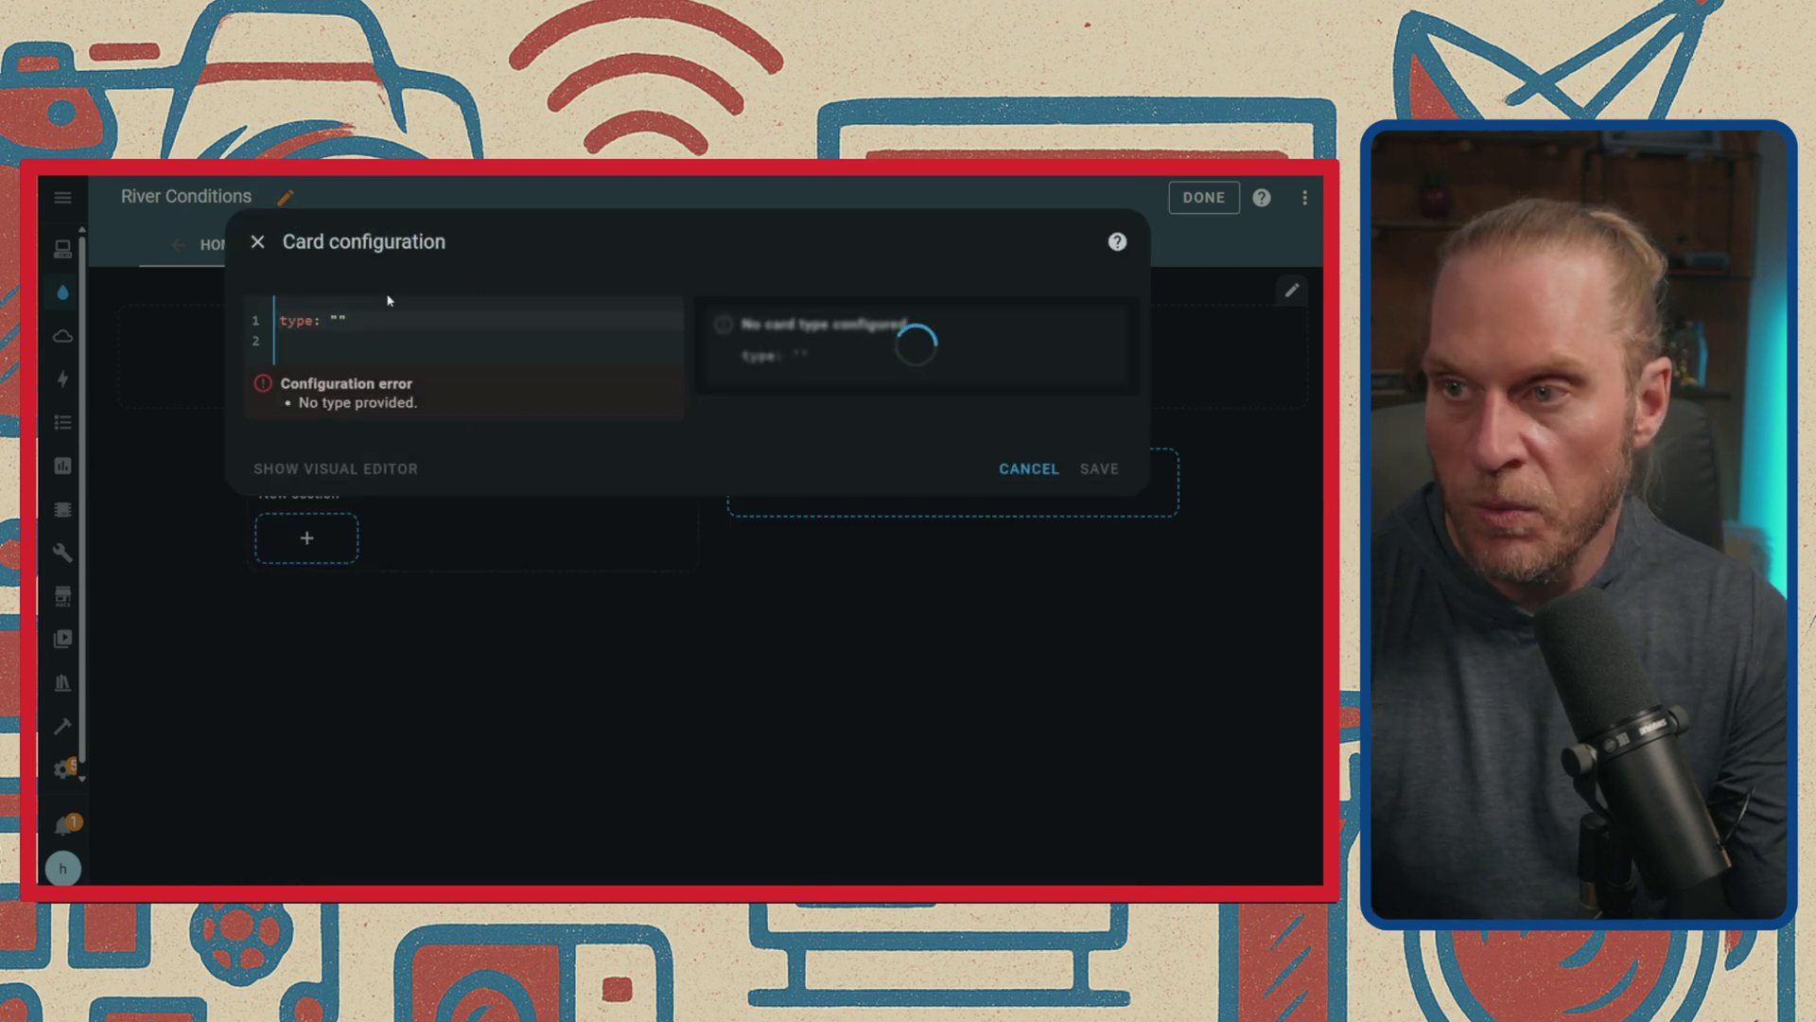
pyautogui.hotkey('ctrl', 'a')
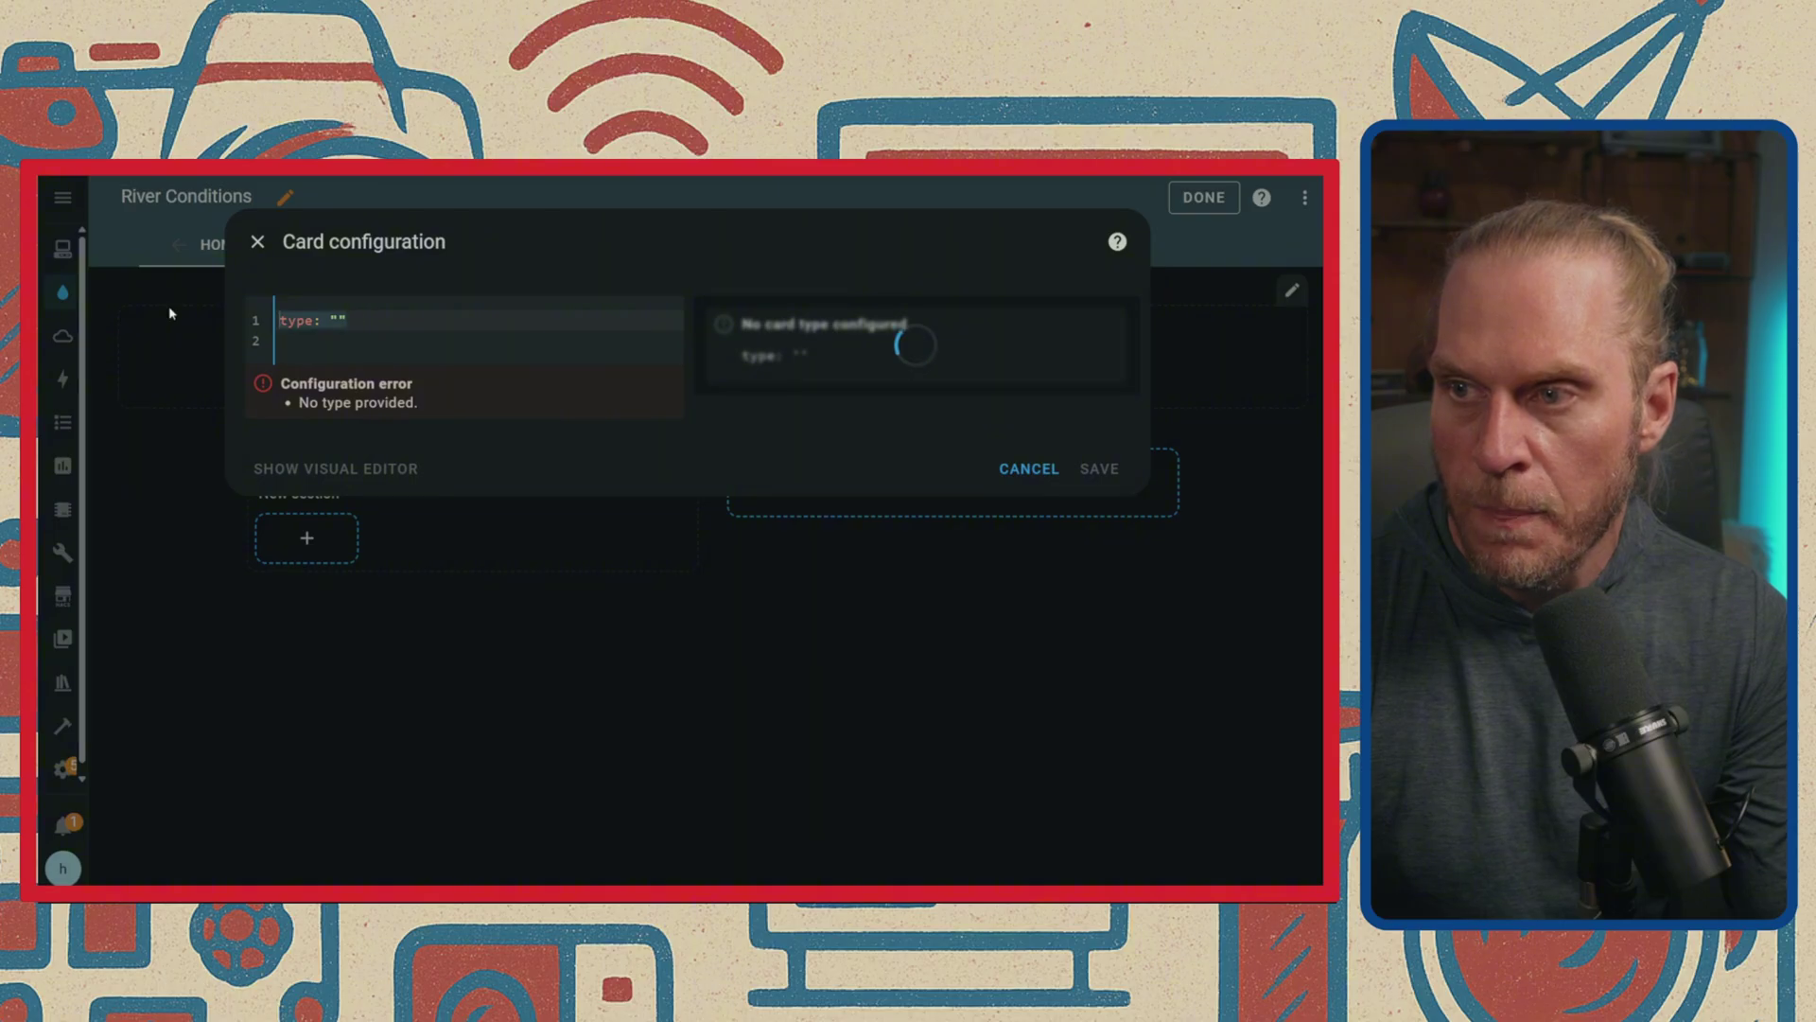
pyautogui.press('BackSpace')
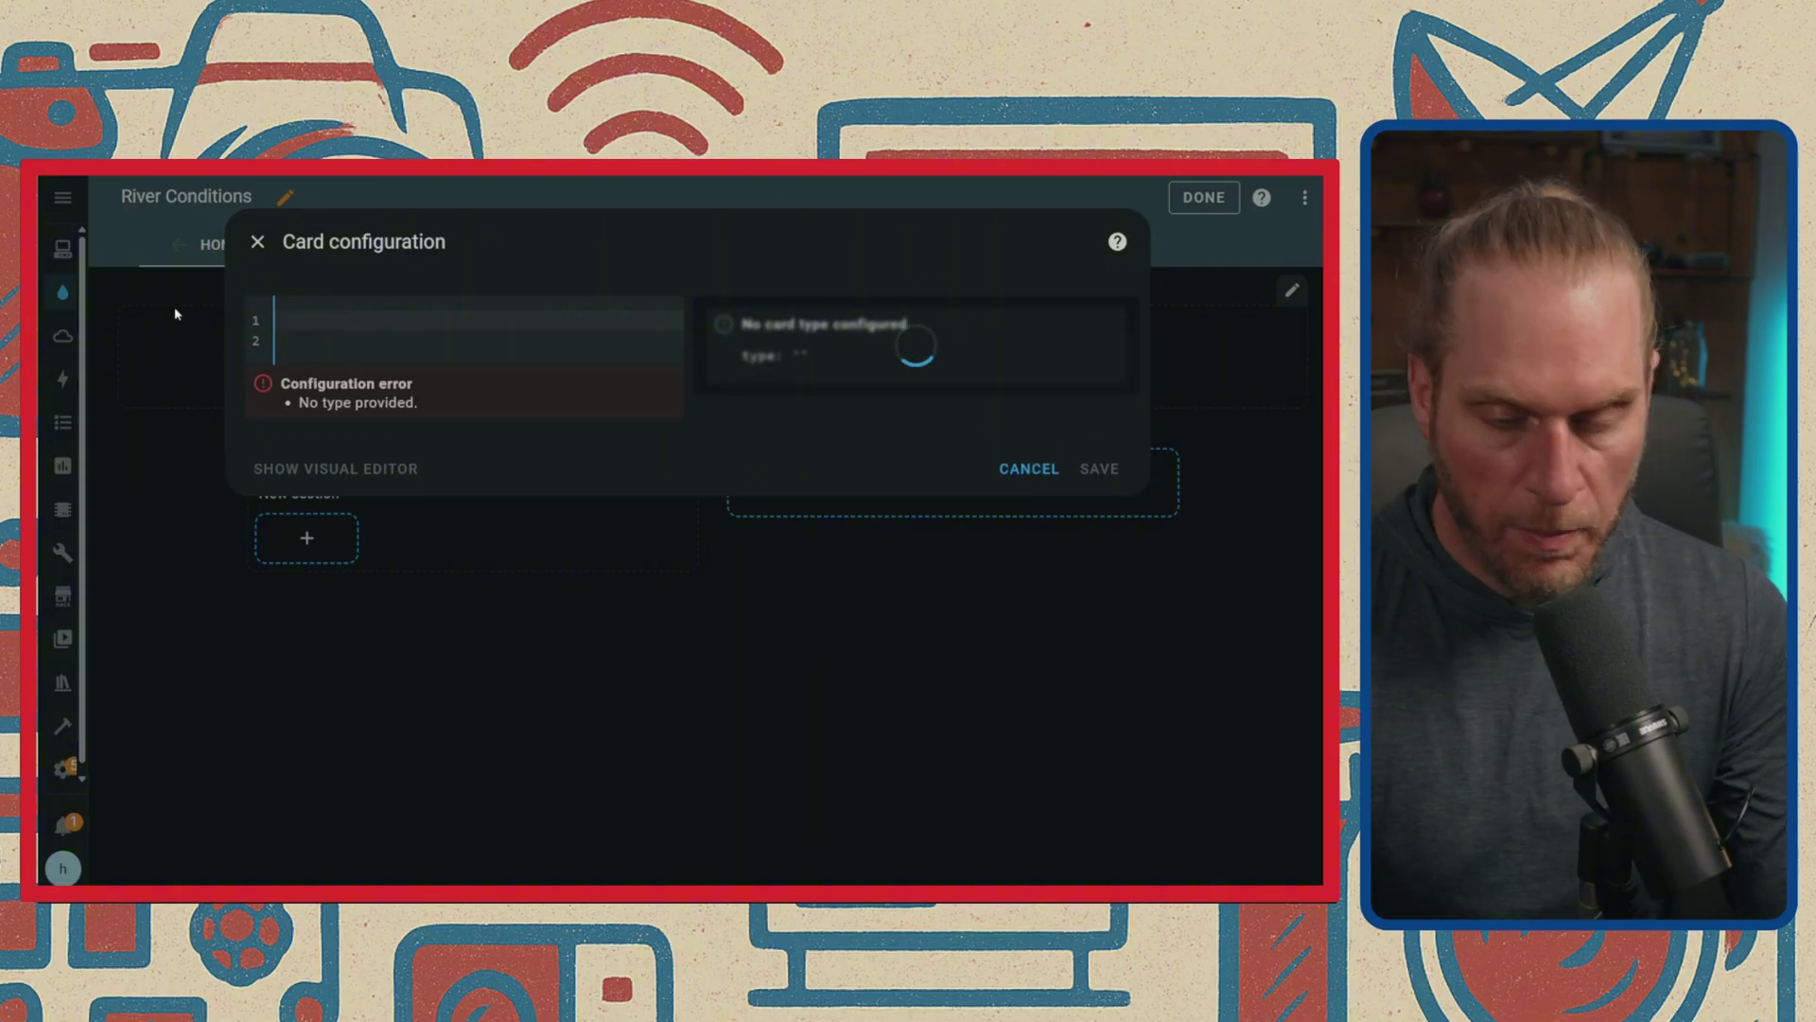
pyautogui.hotkey('ctrl', 'v')
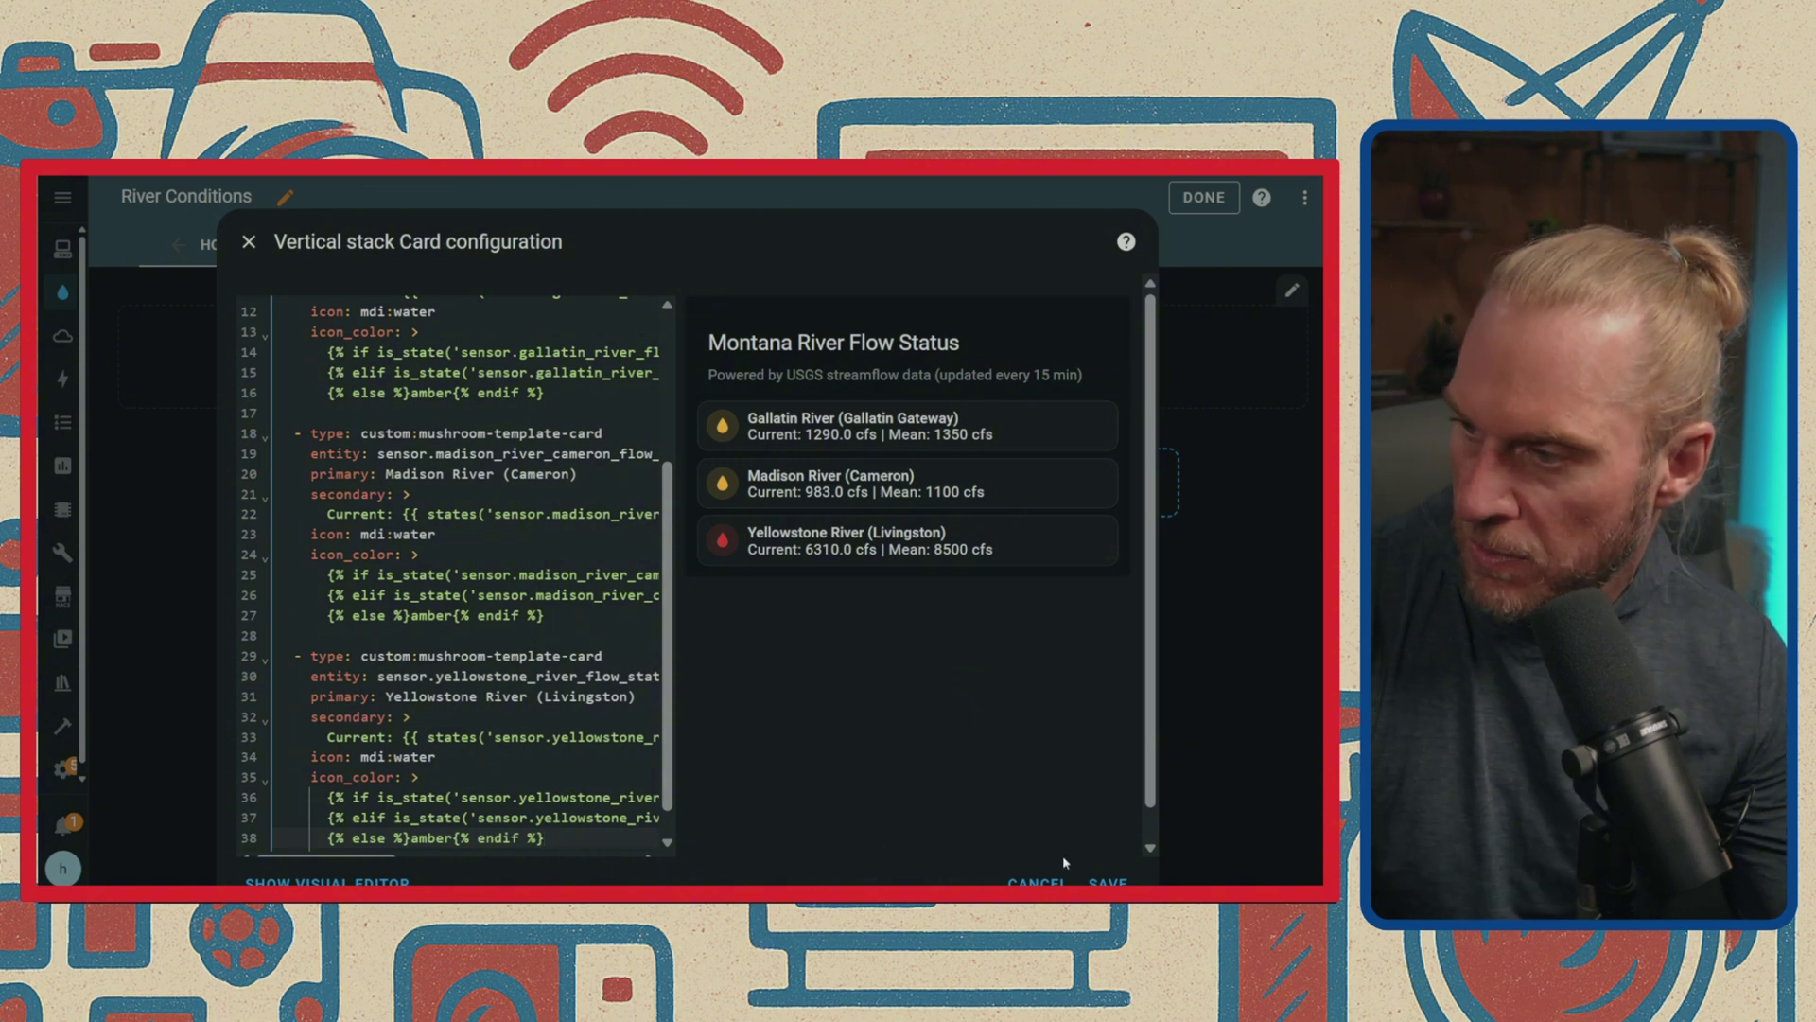
pyautogui.click(1107, 882)
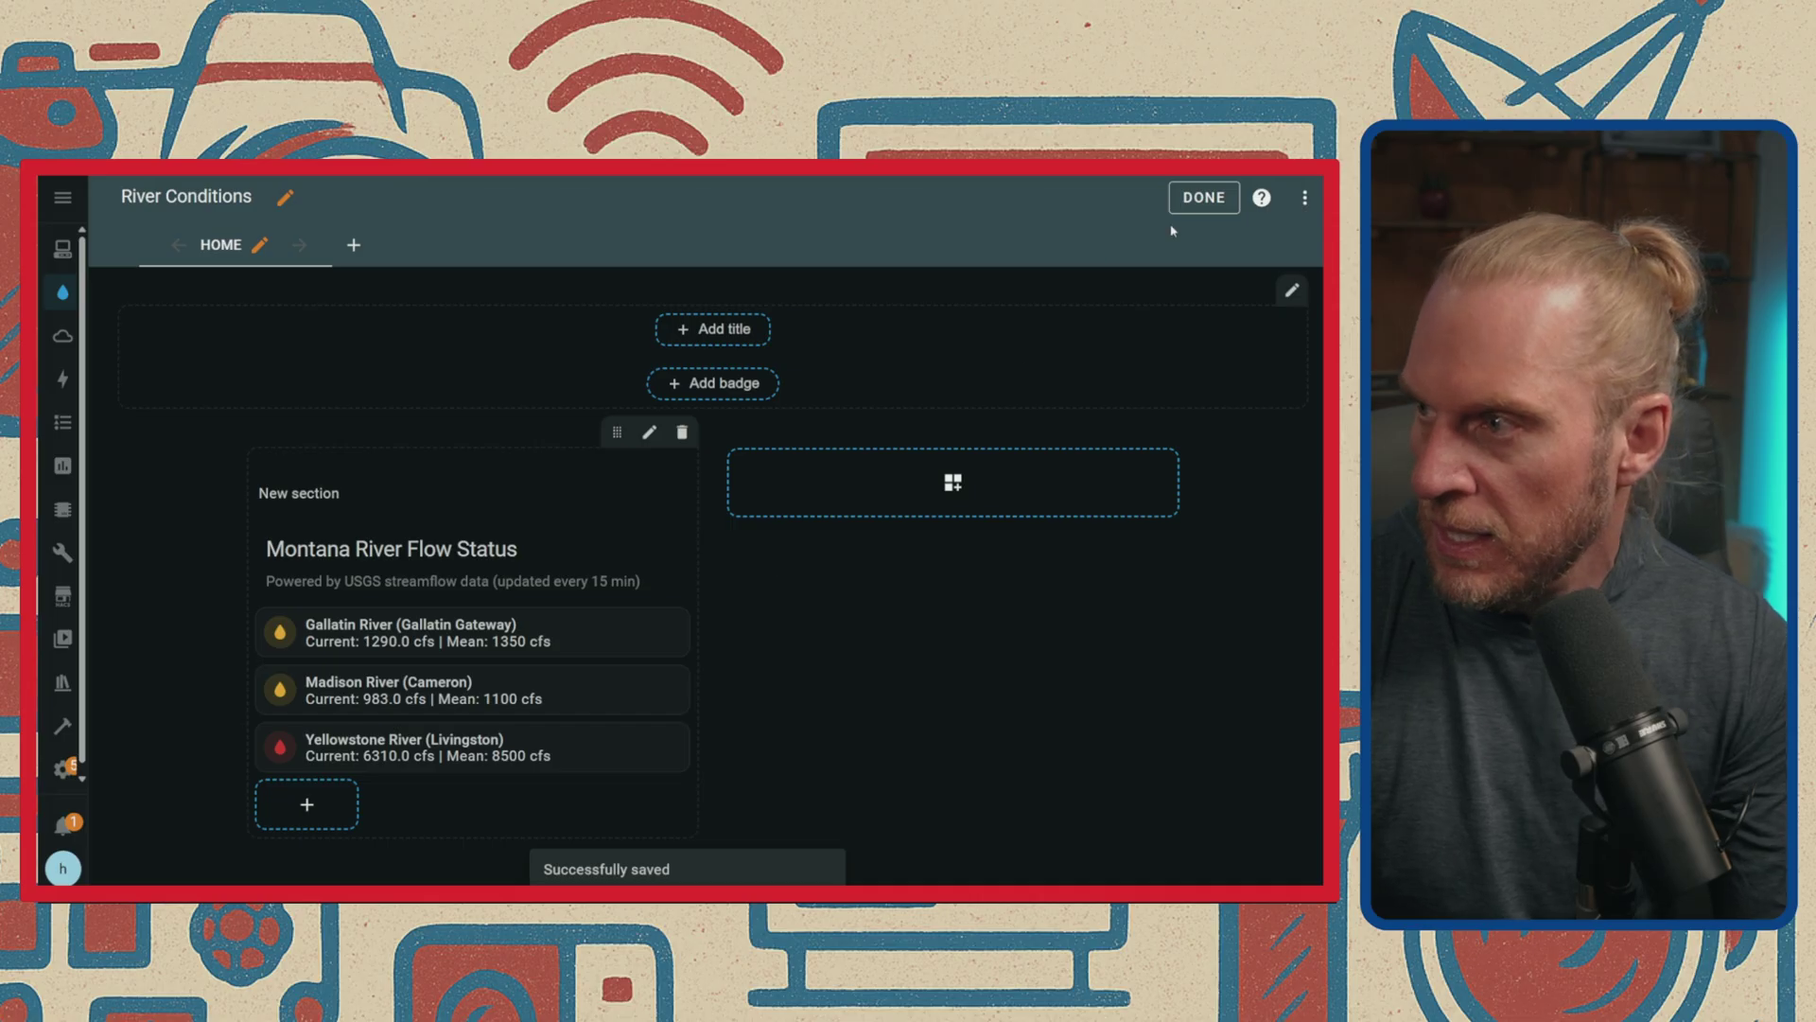
# - Exit edit mode and switch between Weather and River Conditions dashboards to verify the river flow cards
pyautogui.click(1187, 199)
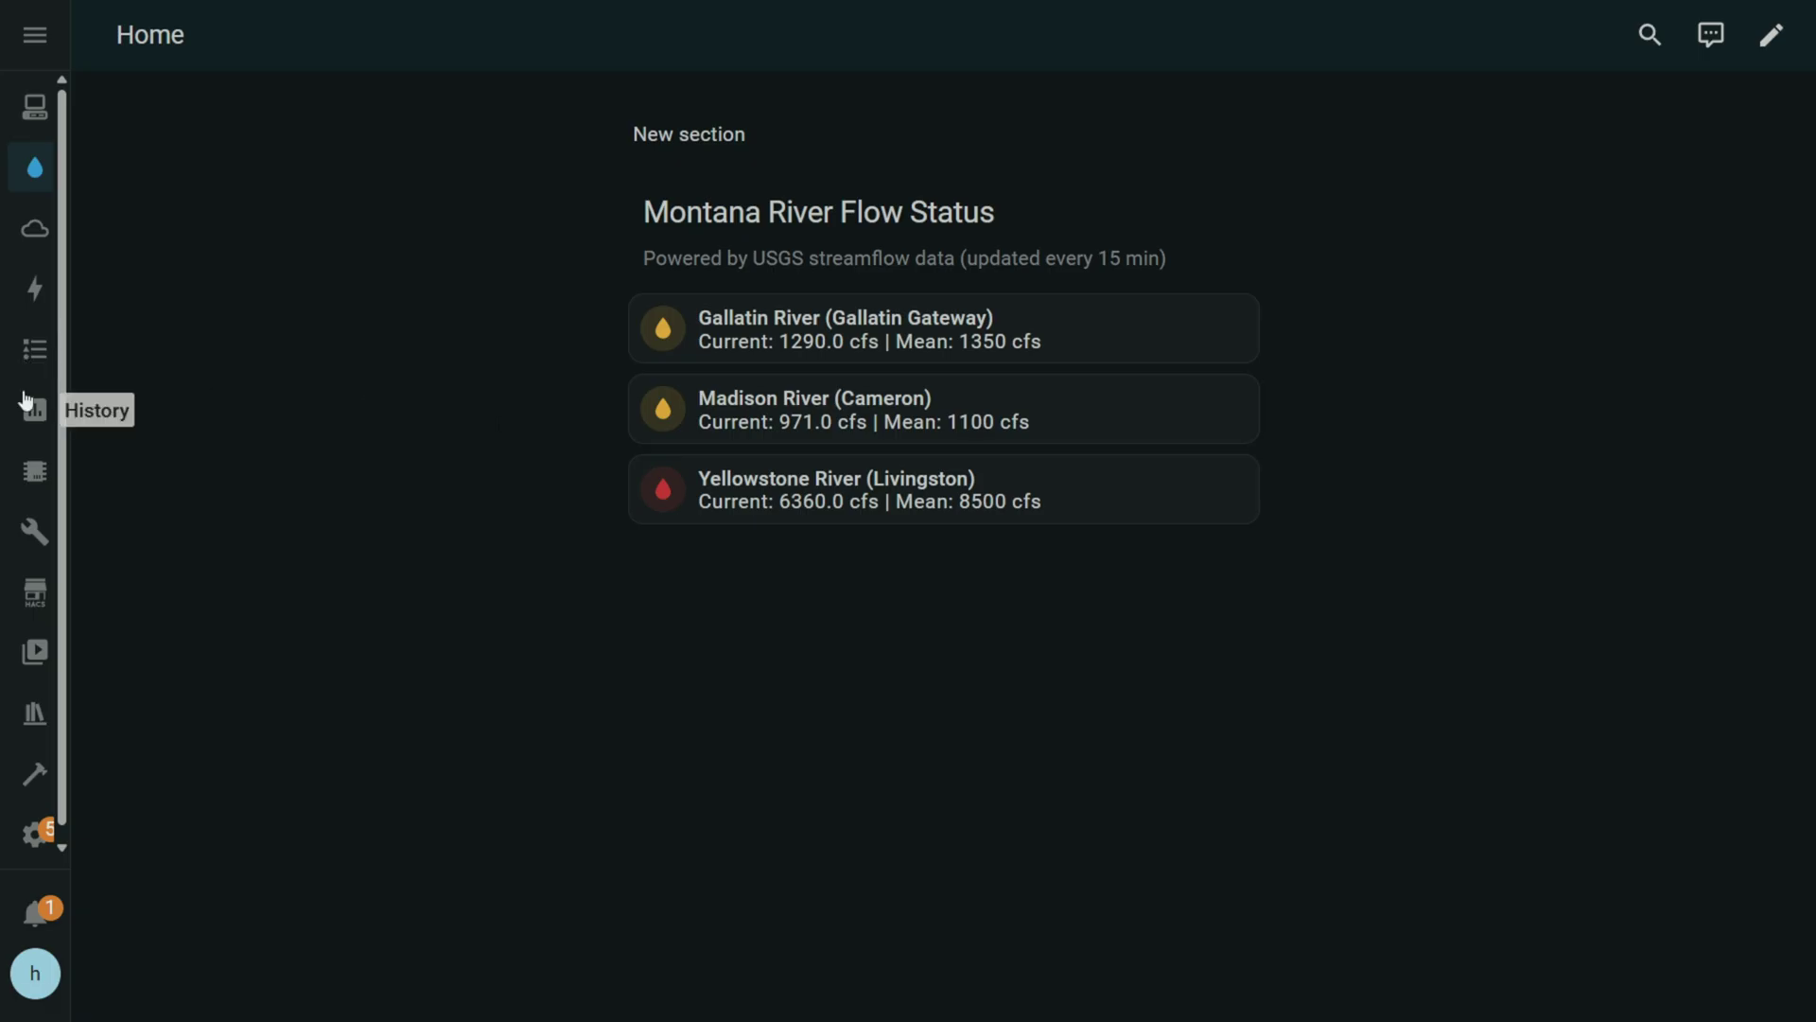
pyautogui.click(29, 235)
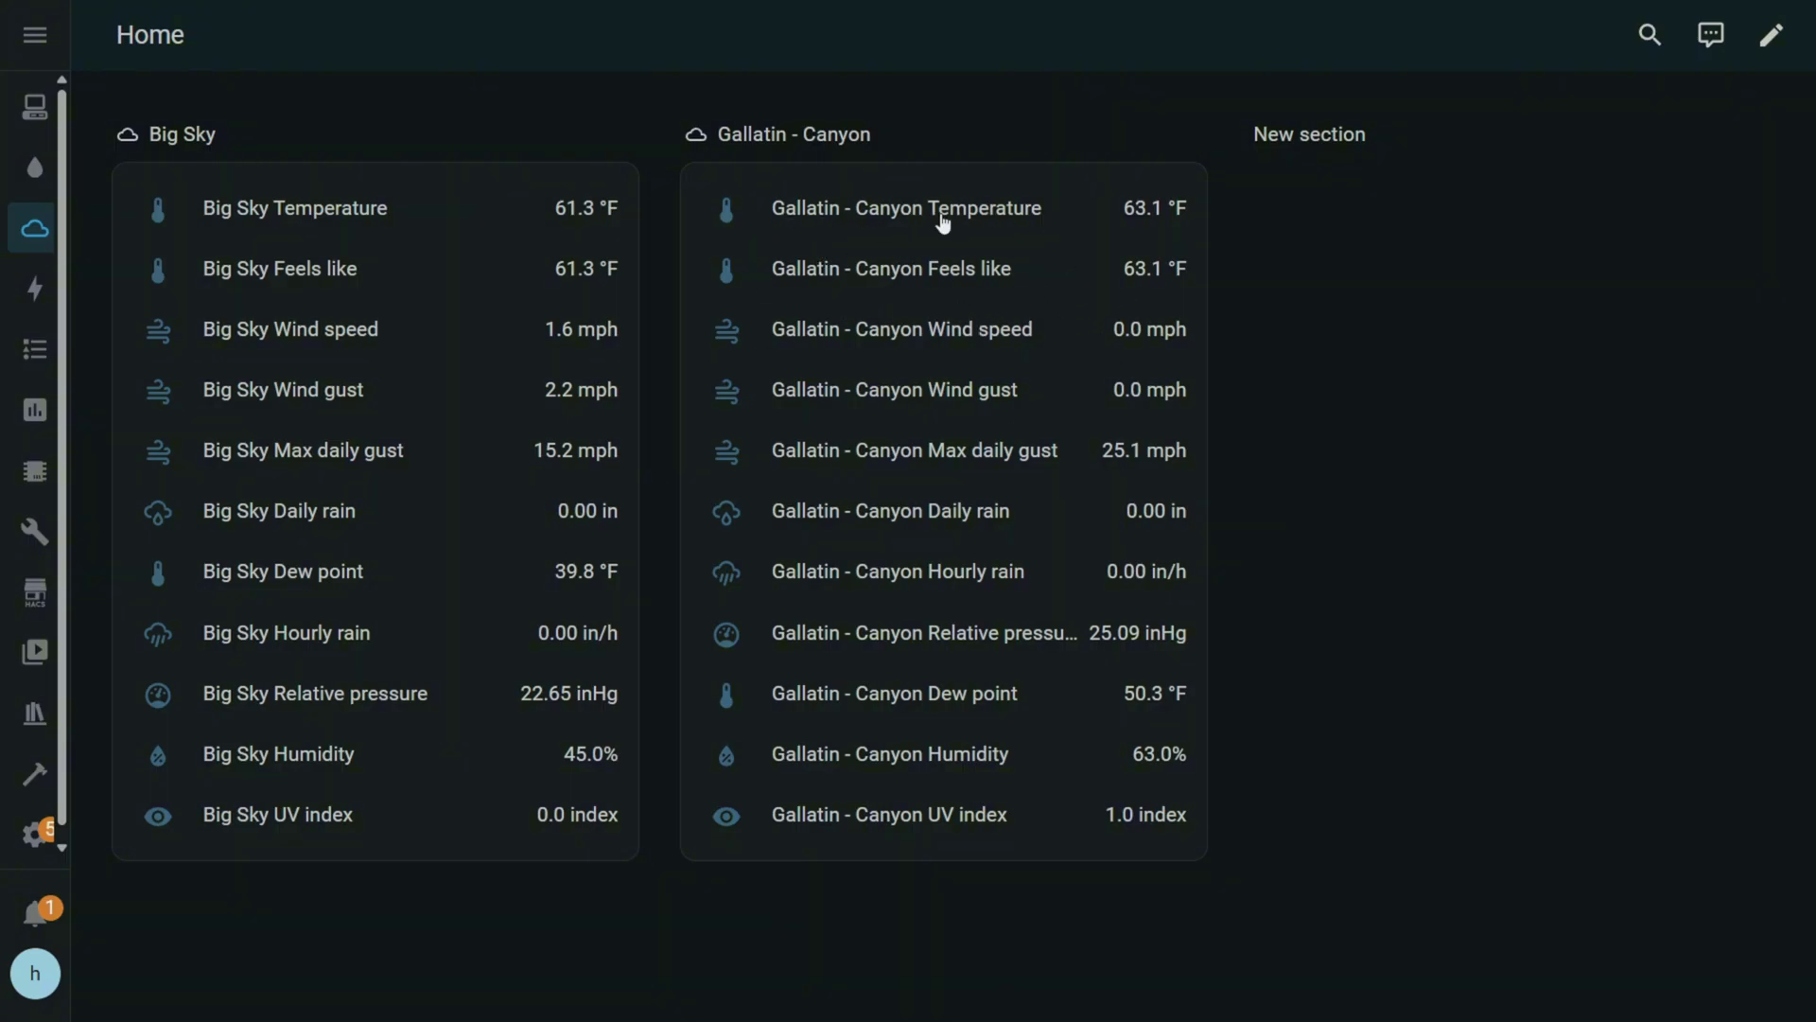
pyautogui.click(35, 167)
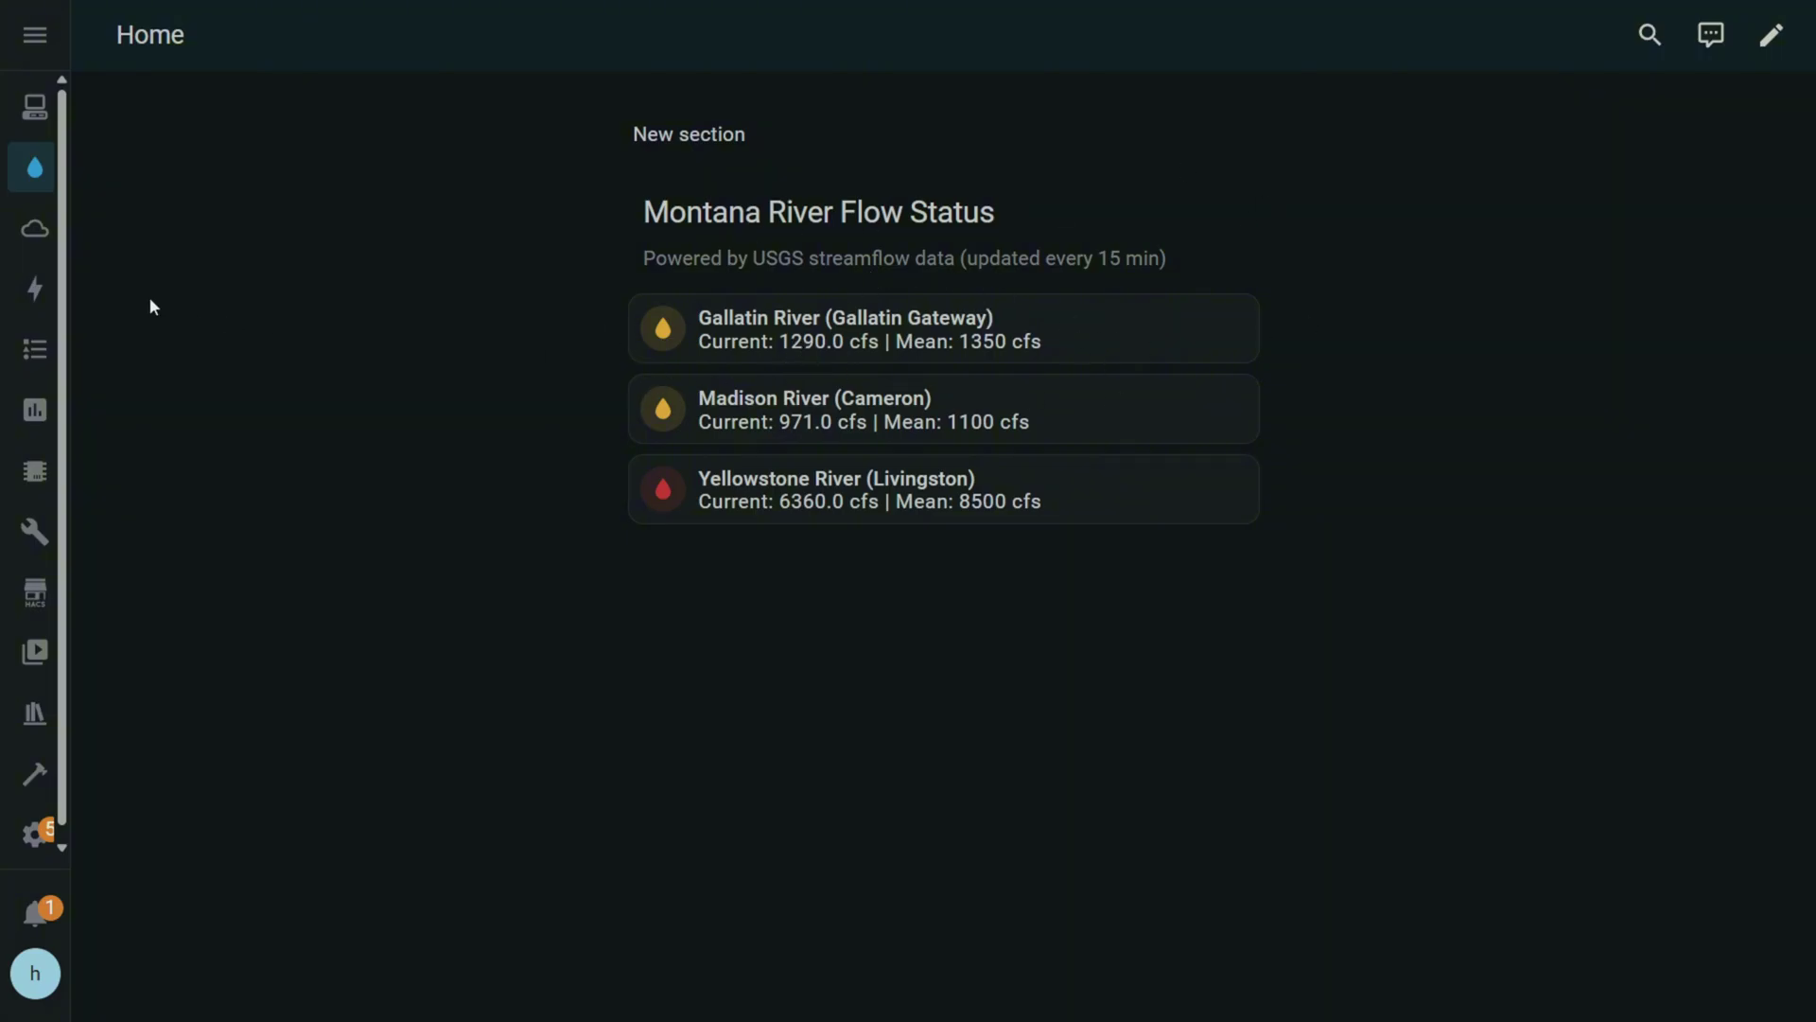
pyautogui.click(35, 232)
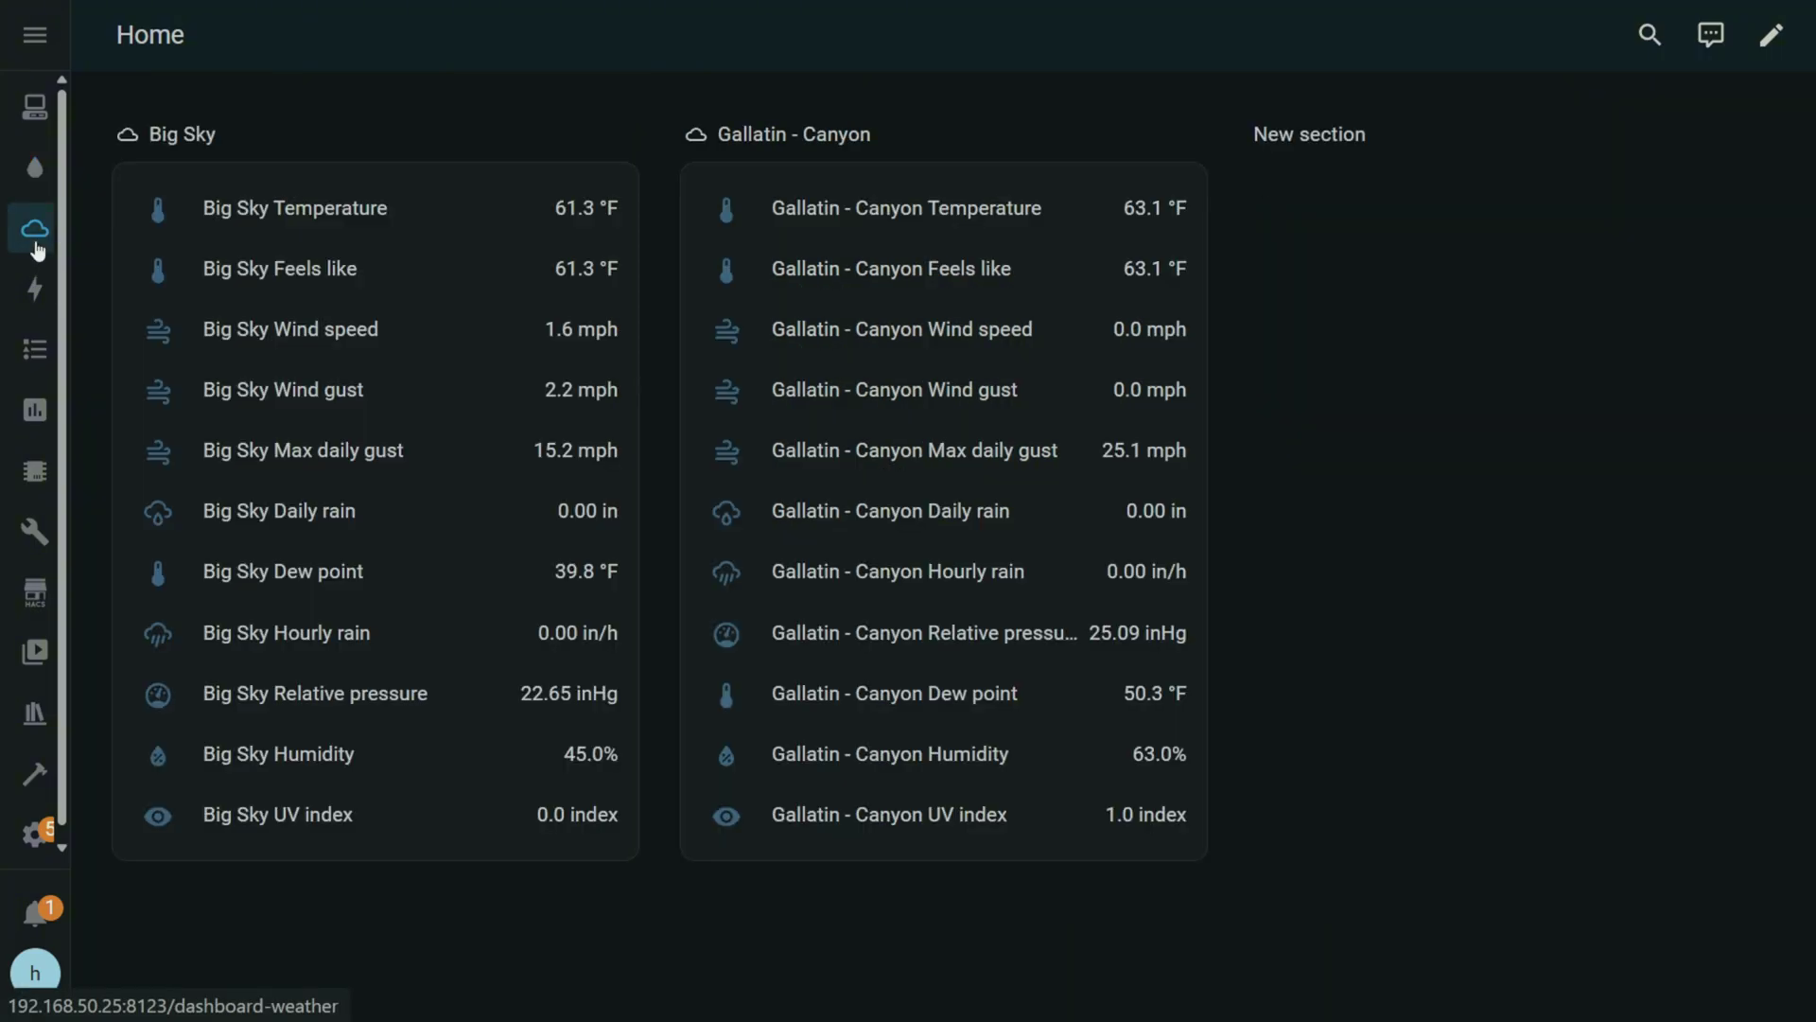
pyautogui.click(33, 173)
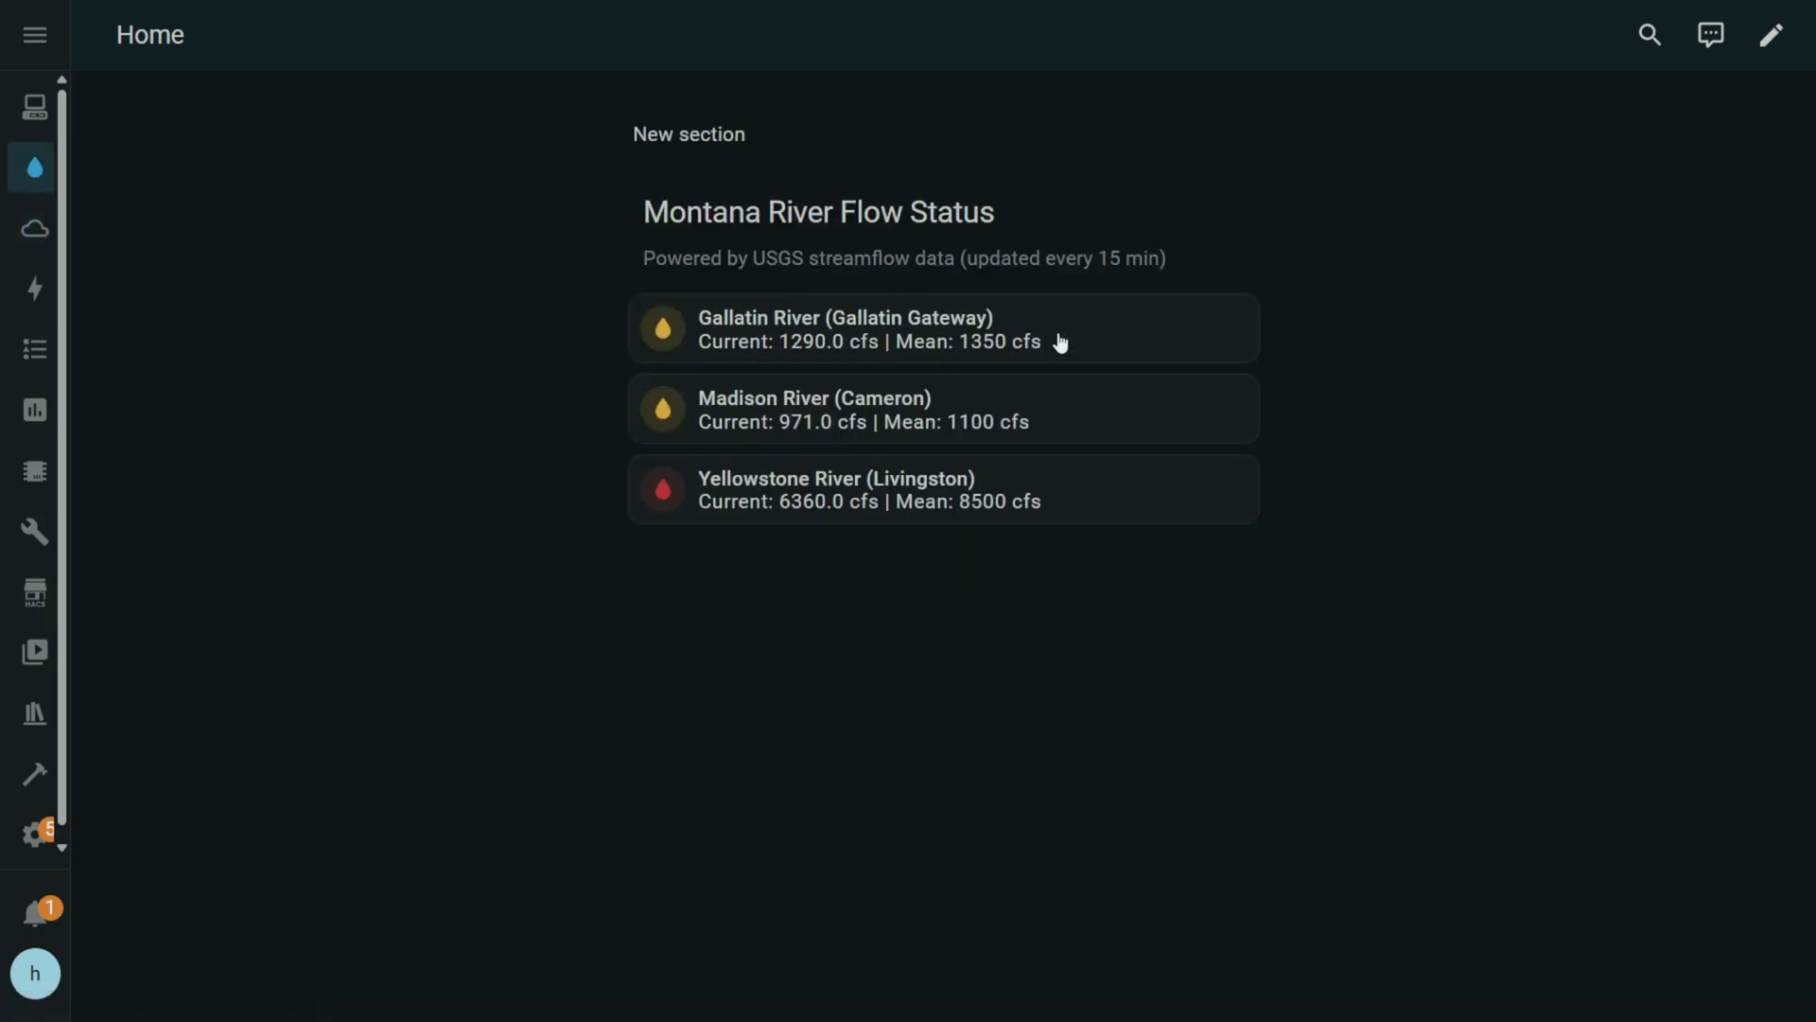